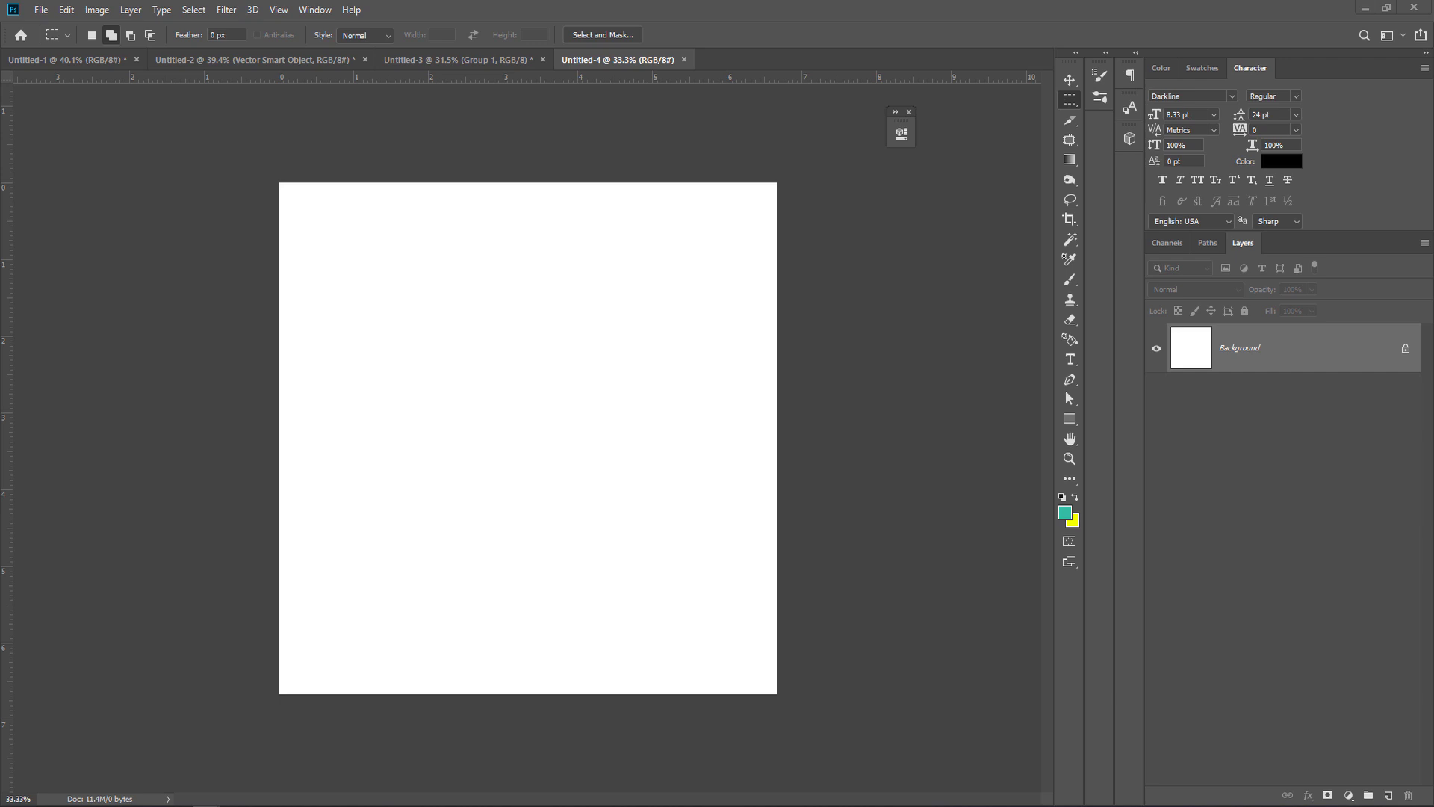
Place the rainy window photo with the wooden deck, and above it the rainy yellow mug photo, as layers filling the canvas width.
drag(1354, 495, 486, 423)
key(Return)
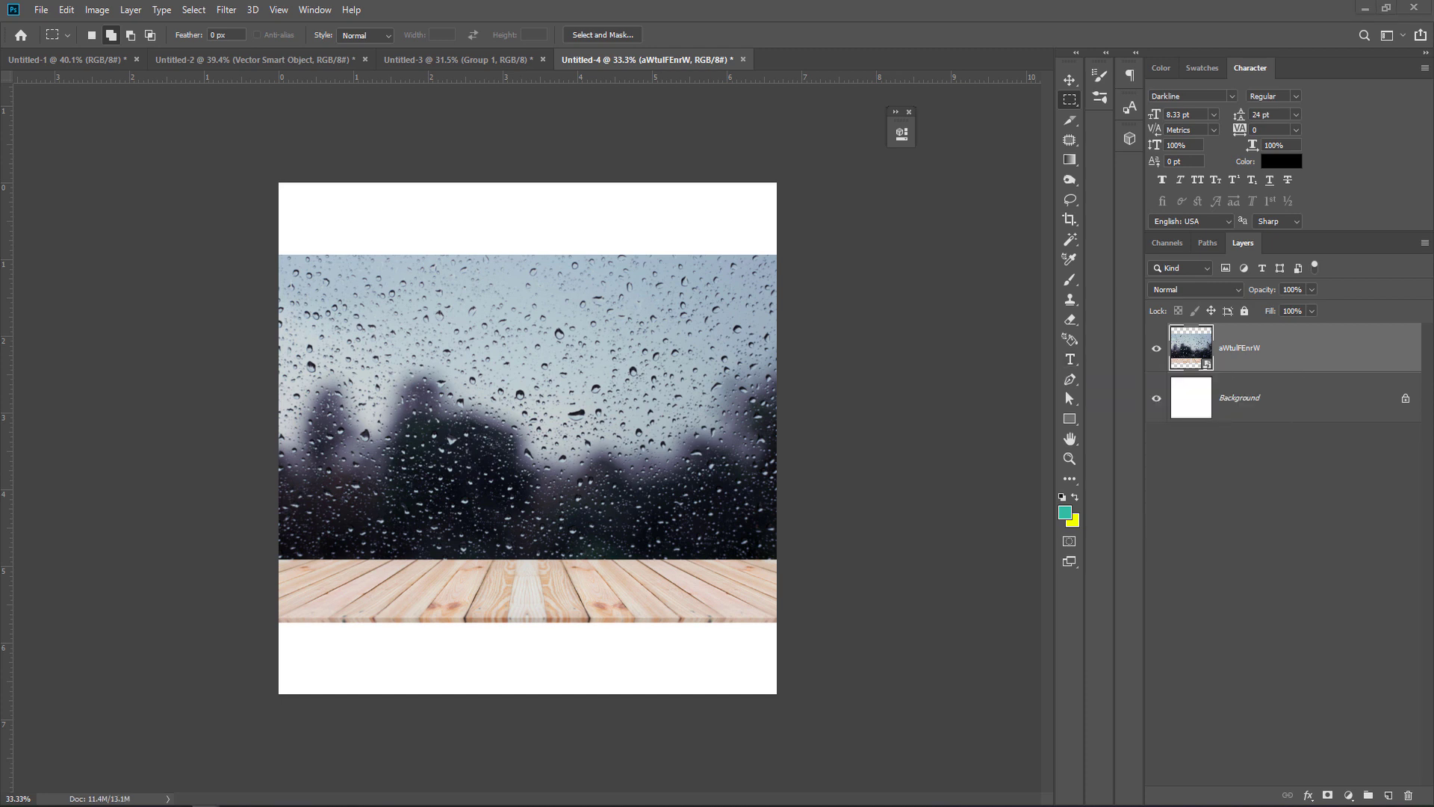
drag(1433, 456, 605, 484)
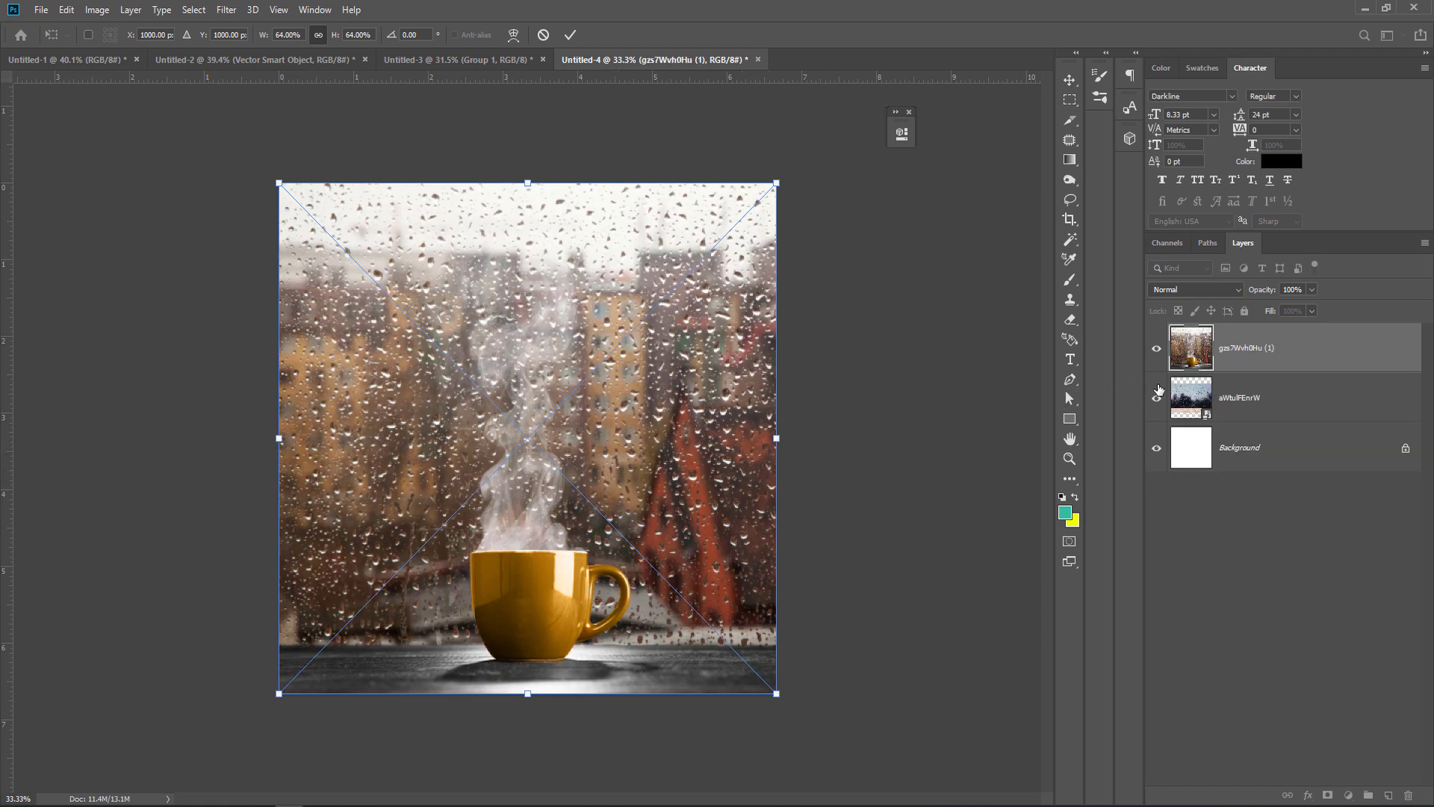
key(Return)
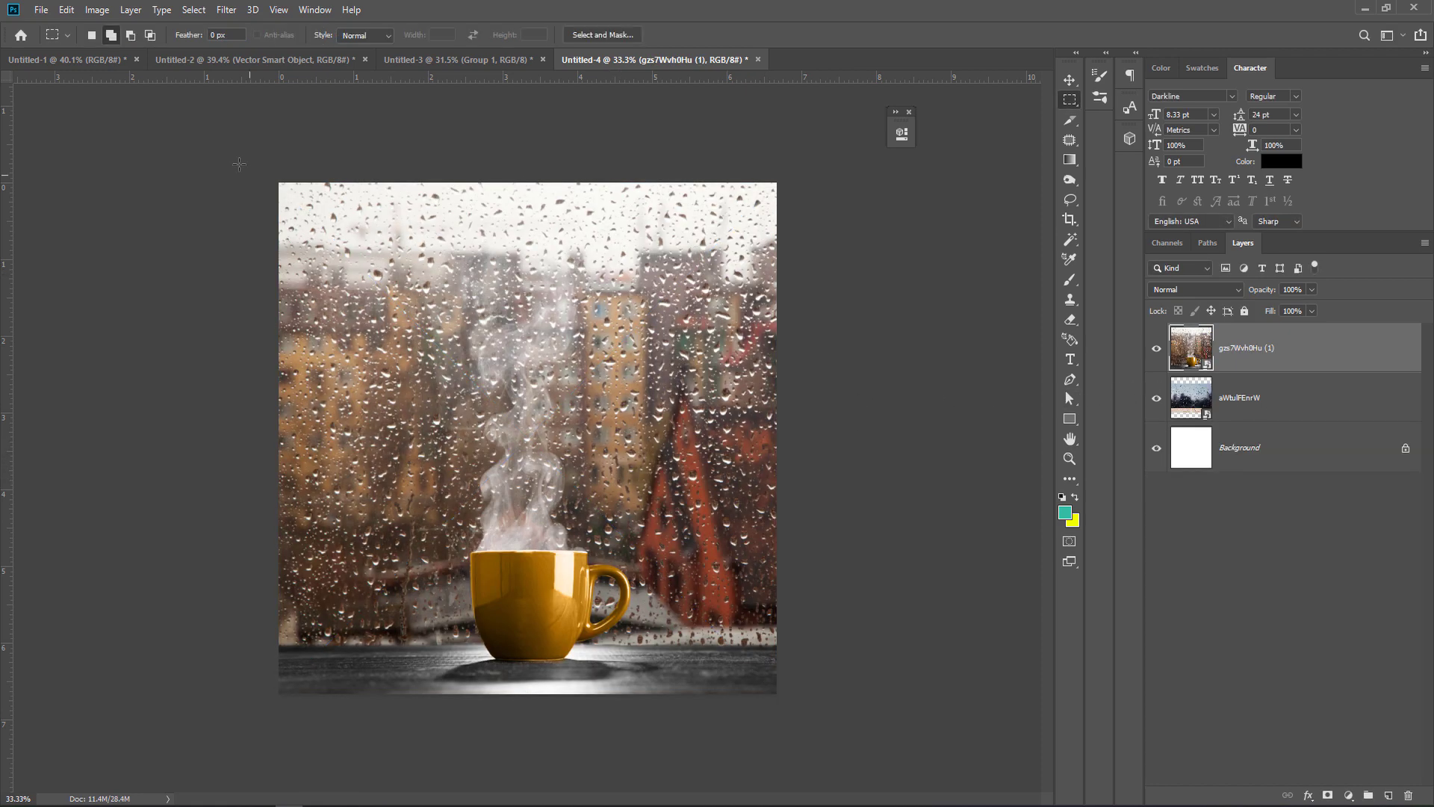
Mask the yellow mug layer so only the dark tabletop strip at the bottom of the image shows.
drag(239, 164, 1022, 646)
click(1327, 795)
key(d)
key(ctrl+i)
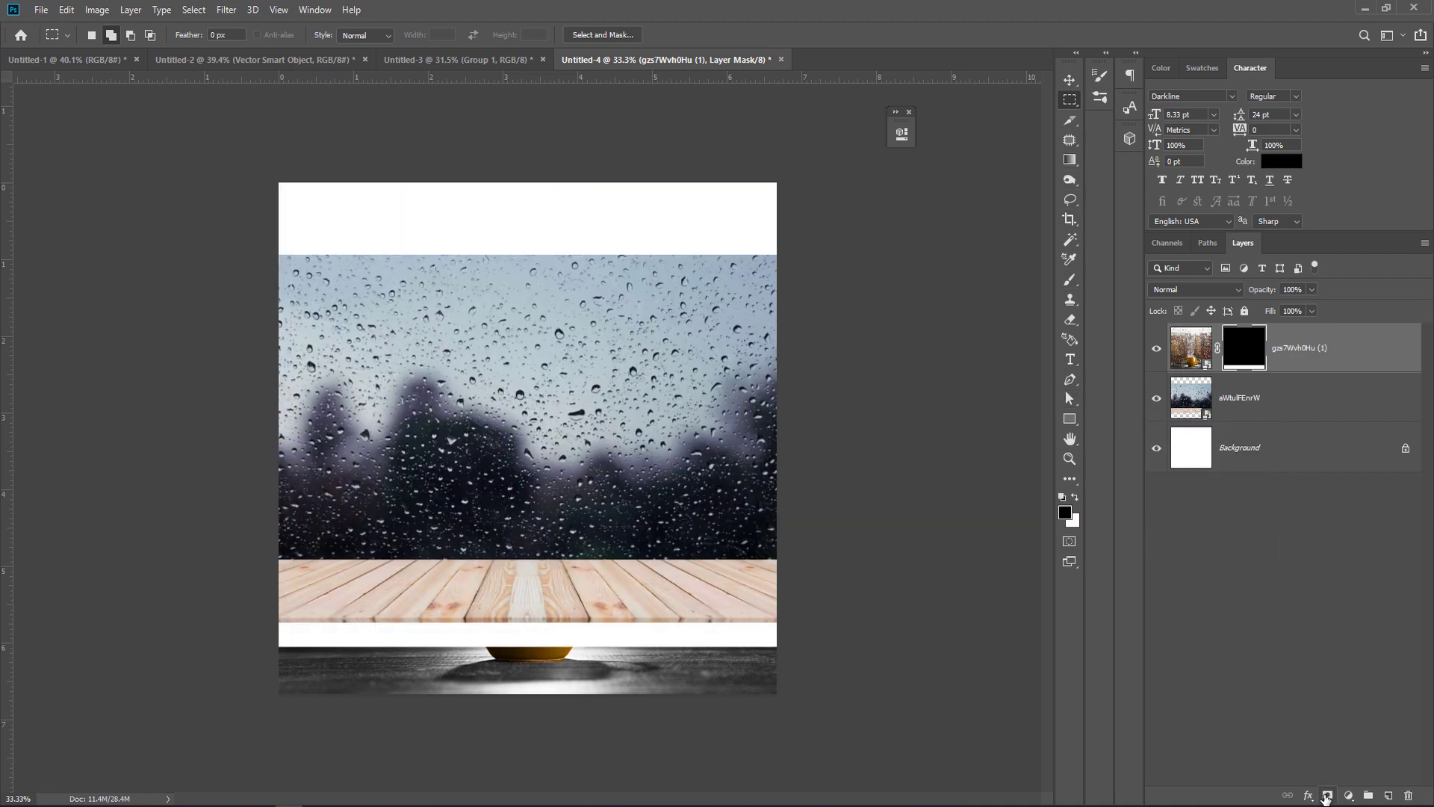
Enlarge the rainy window layer proportionally so it fills the canvas from the top edge and its wooden deck falls behind the dark tabletop.
click(1254, 409)
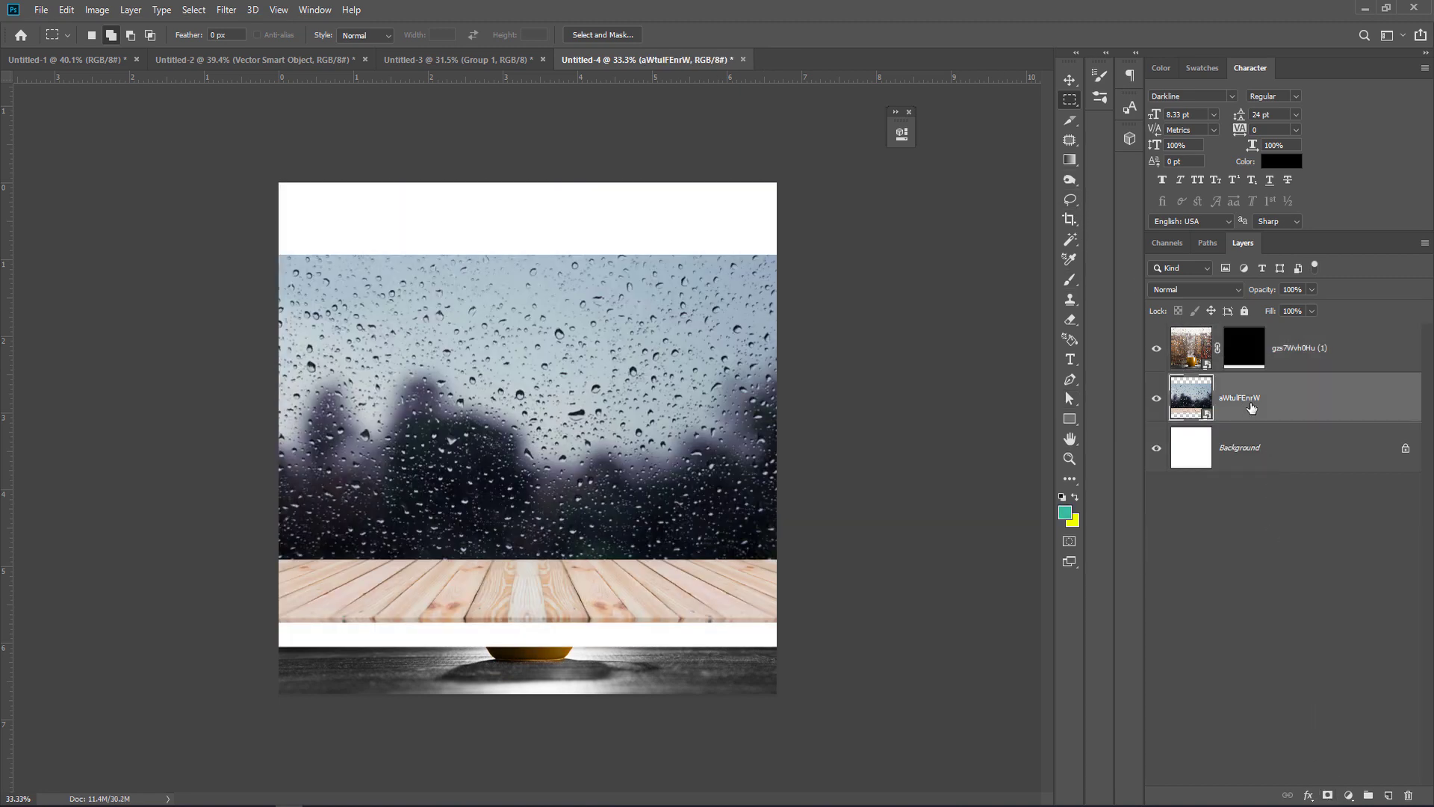
key(v)
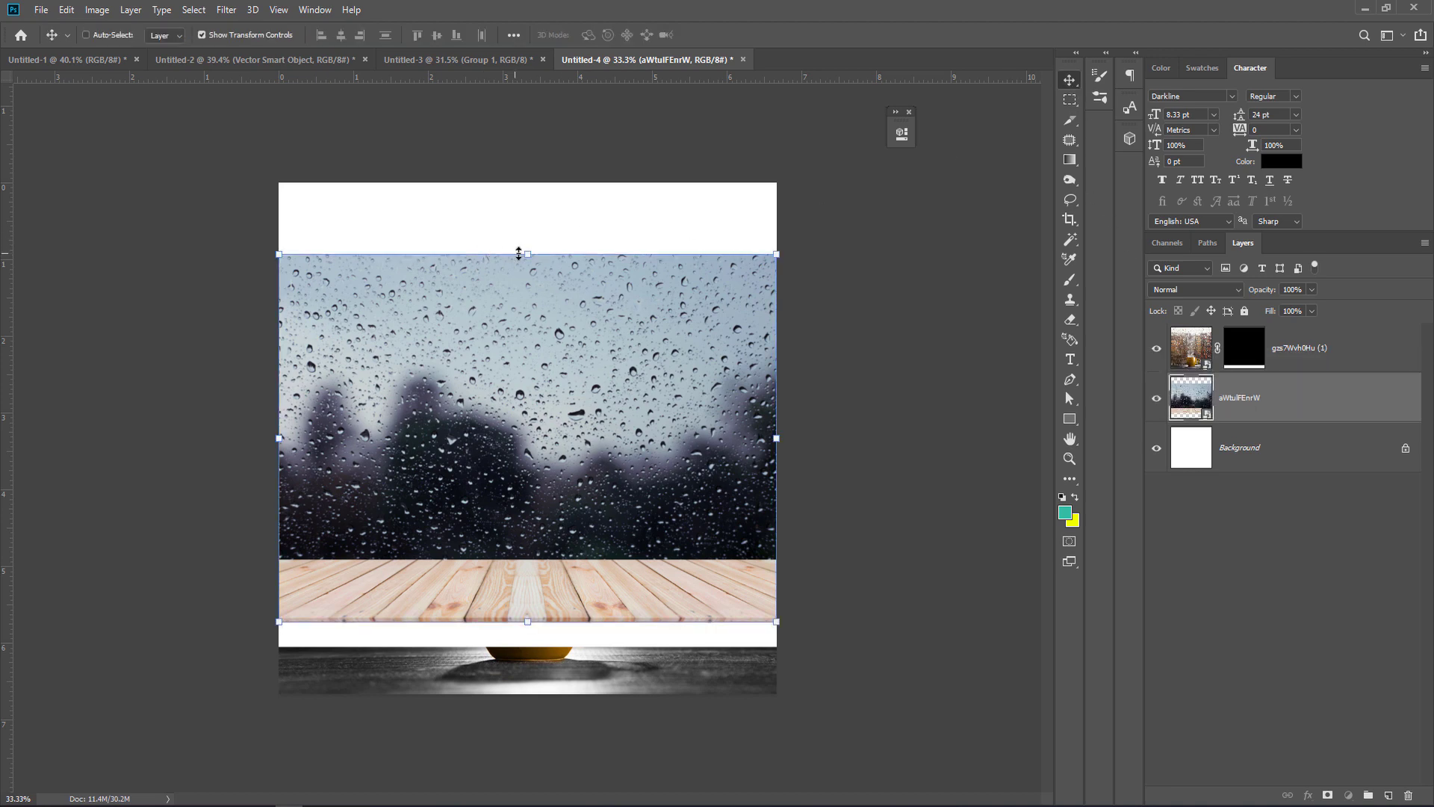
drag(521, 255, 521, 186)
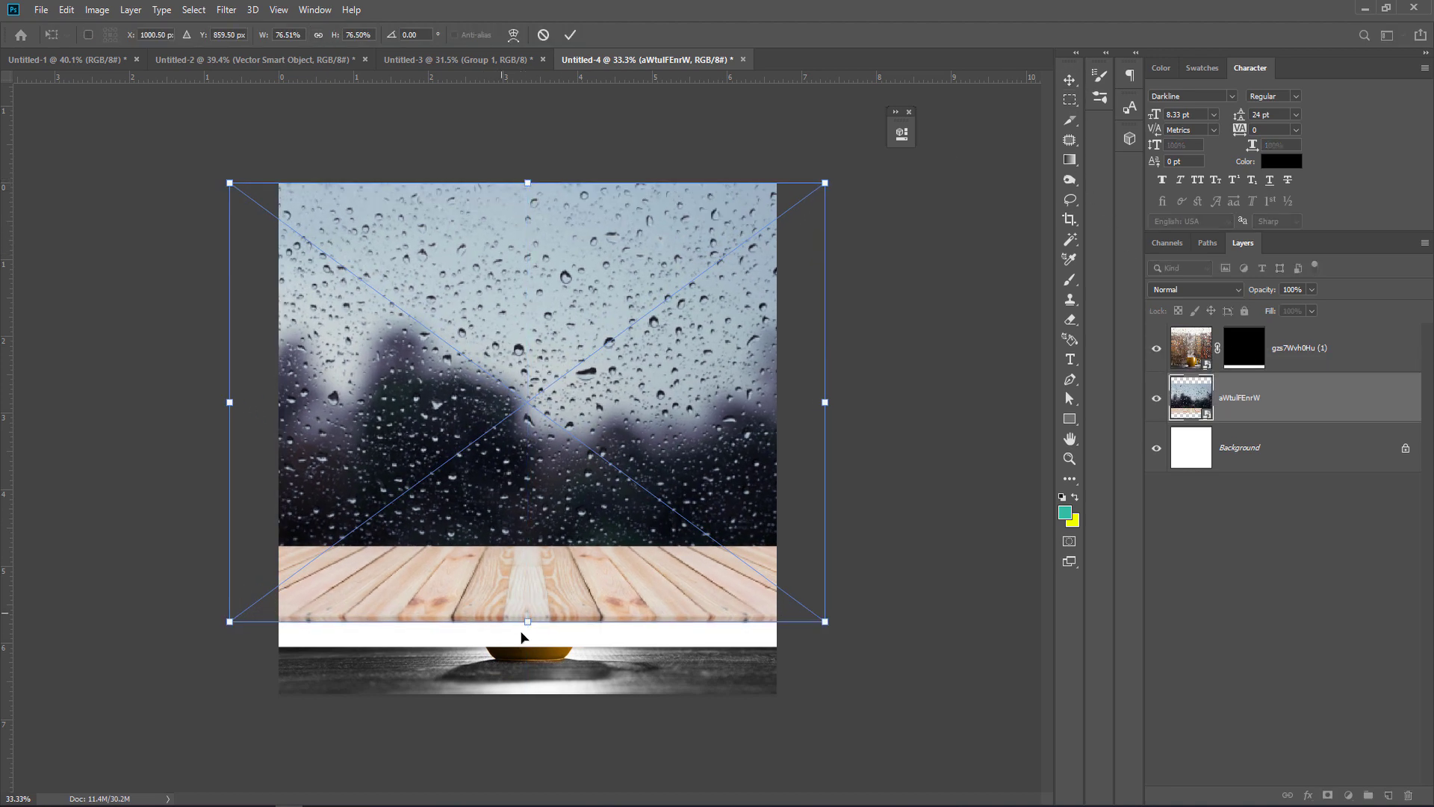
drag(527, 620, 530, 744)
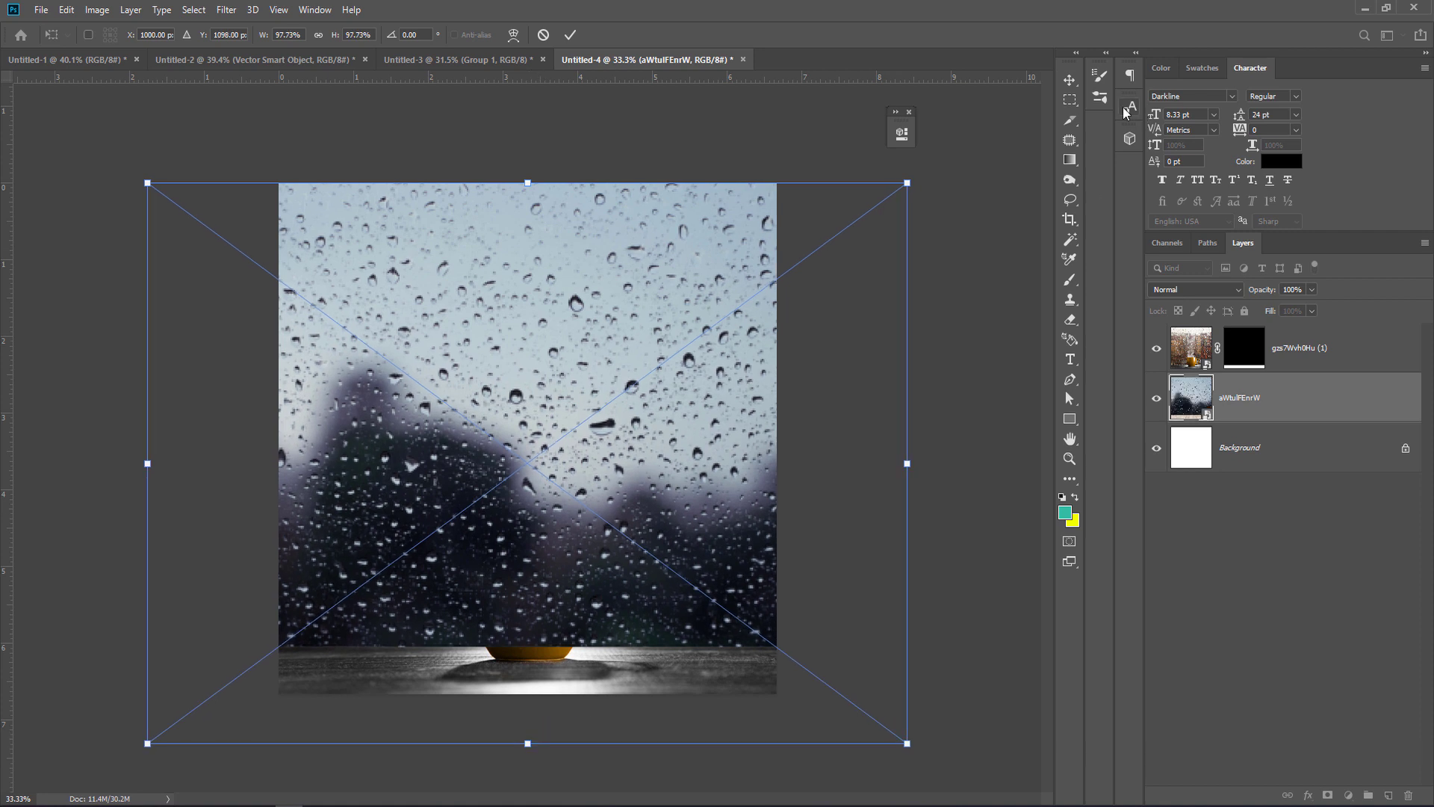
key(Return)
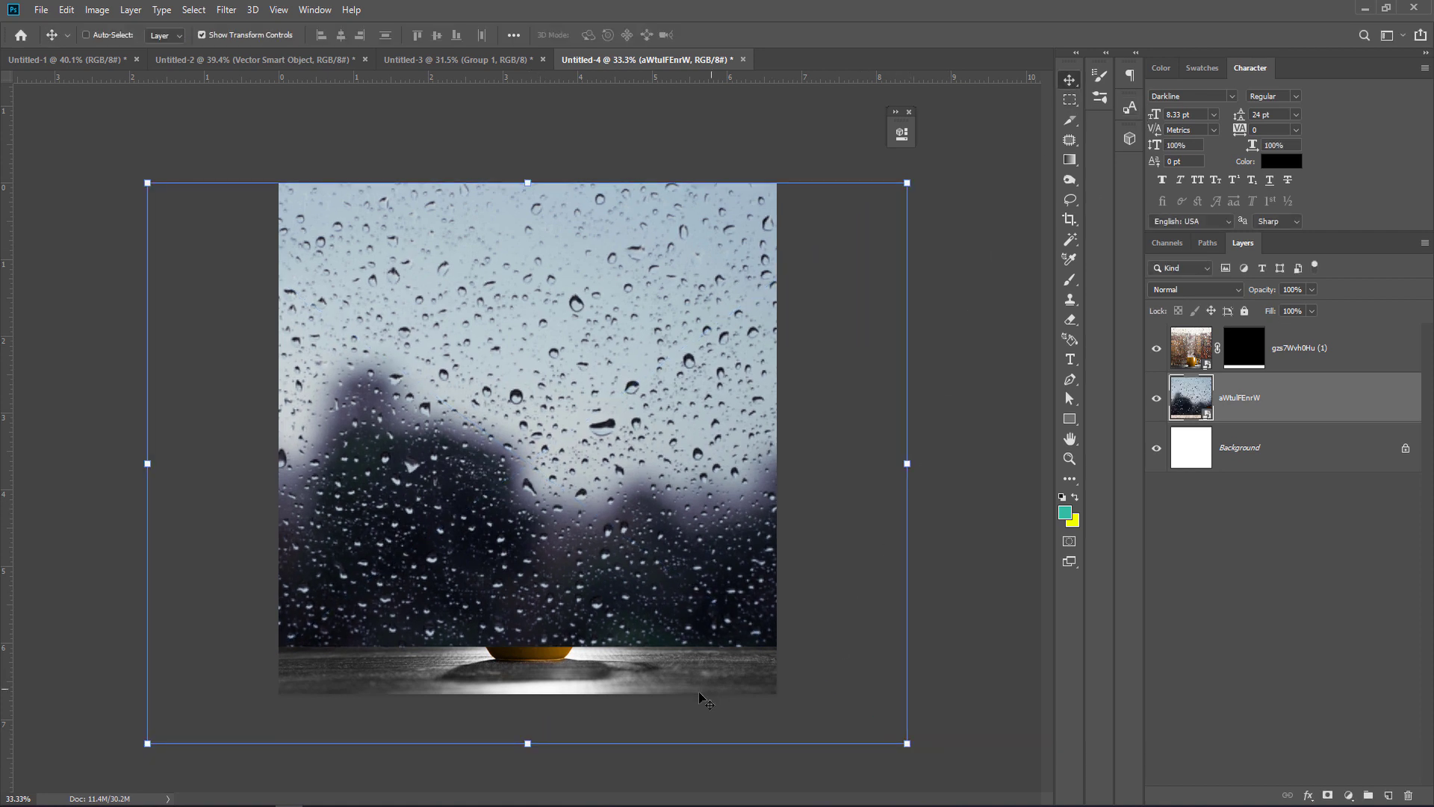
drag(528, 739, 637, 595)
Soften the tabletop's upper edge into the rainy window with short black-to-transparent linear gradients on the tabletop layer's mask.
click(1069, 99)
key(ctrl+space)
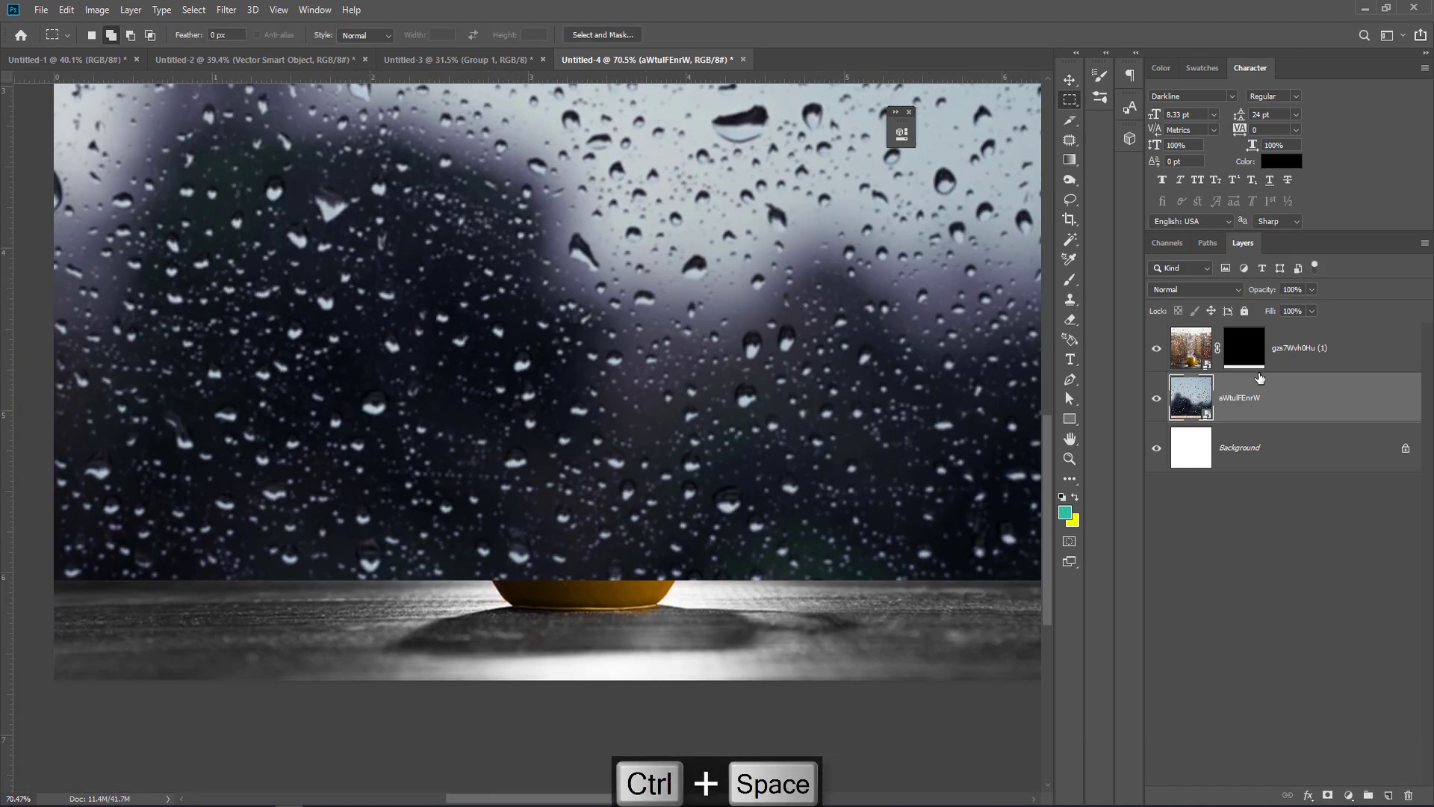
click(1244, 347)
click(1069, 159)
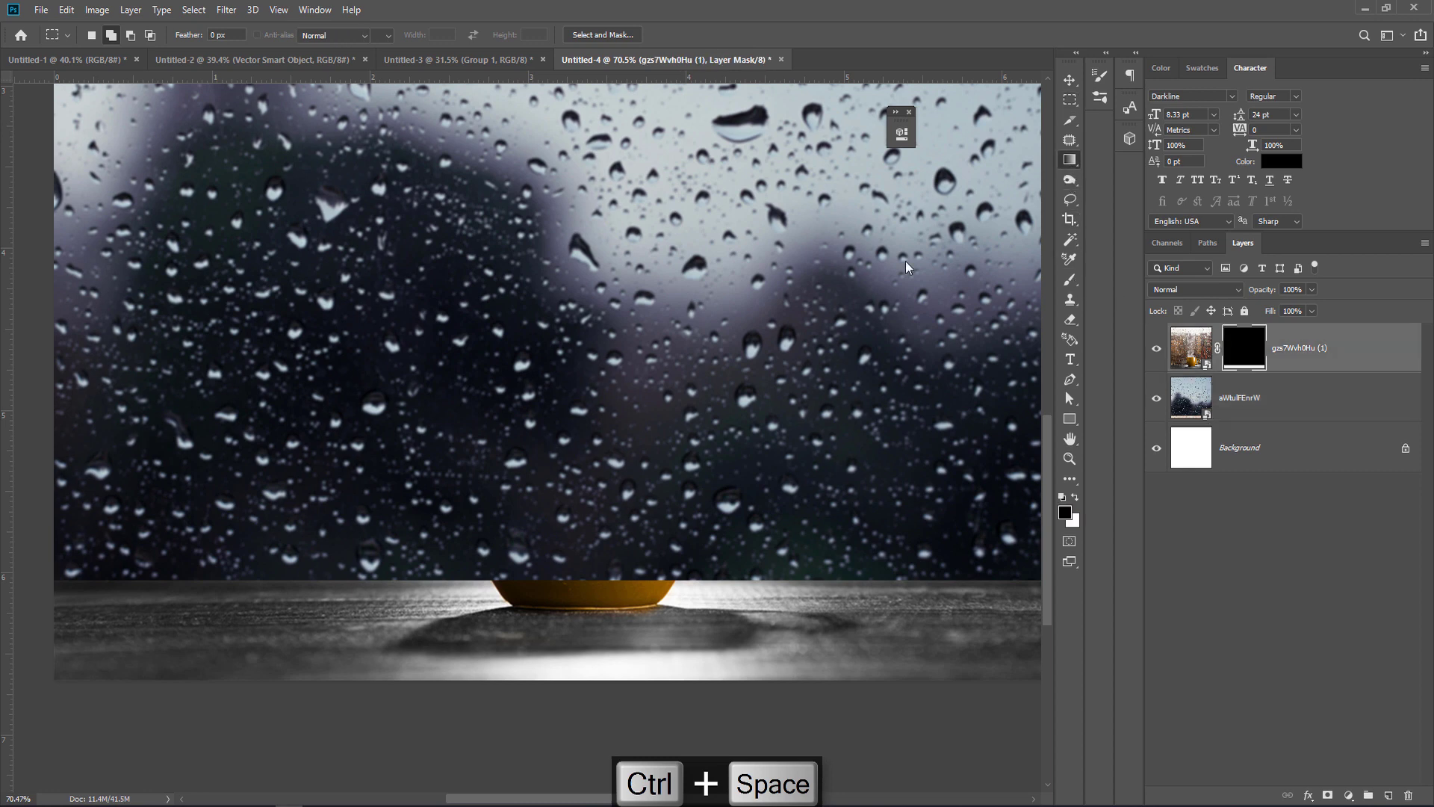
key(ctrl+space)
drag(590, 593, 664, 582)
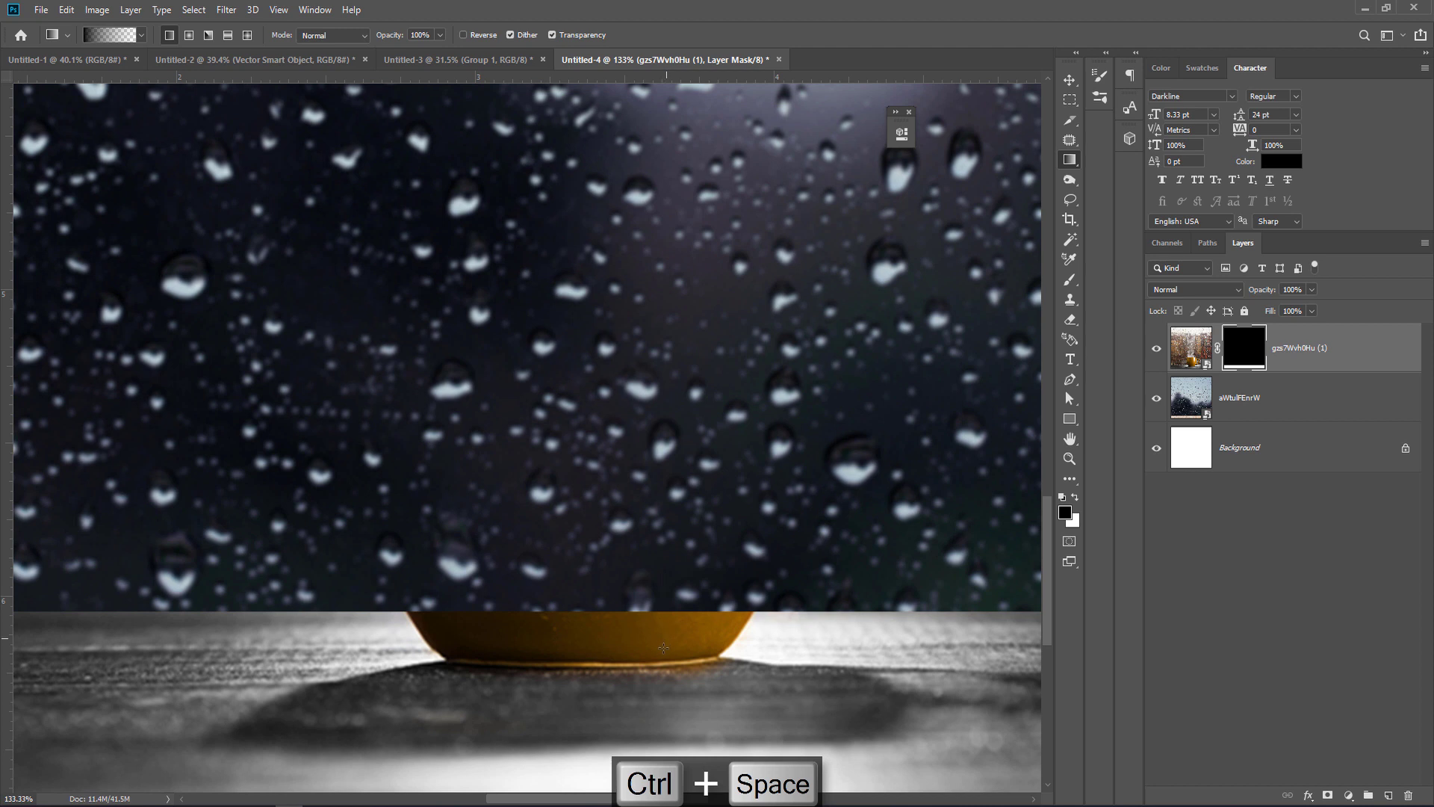
drag(663, 648, 667, 608)
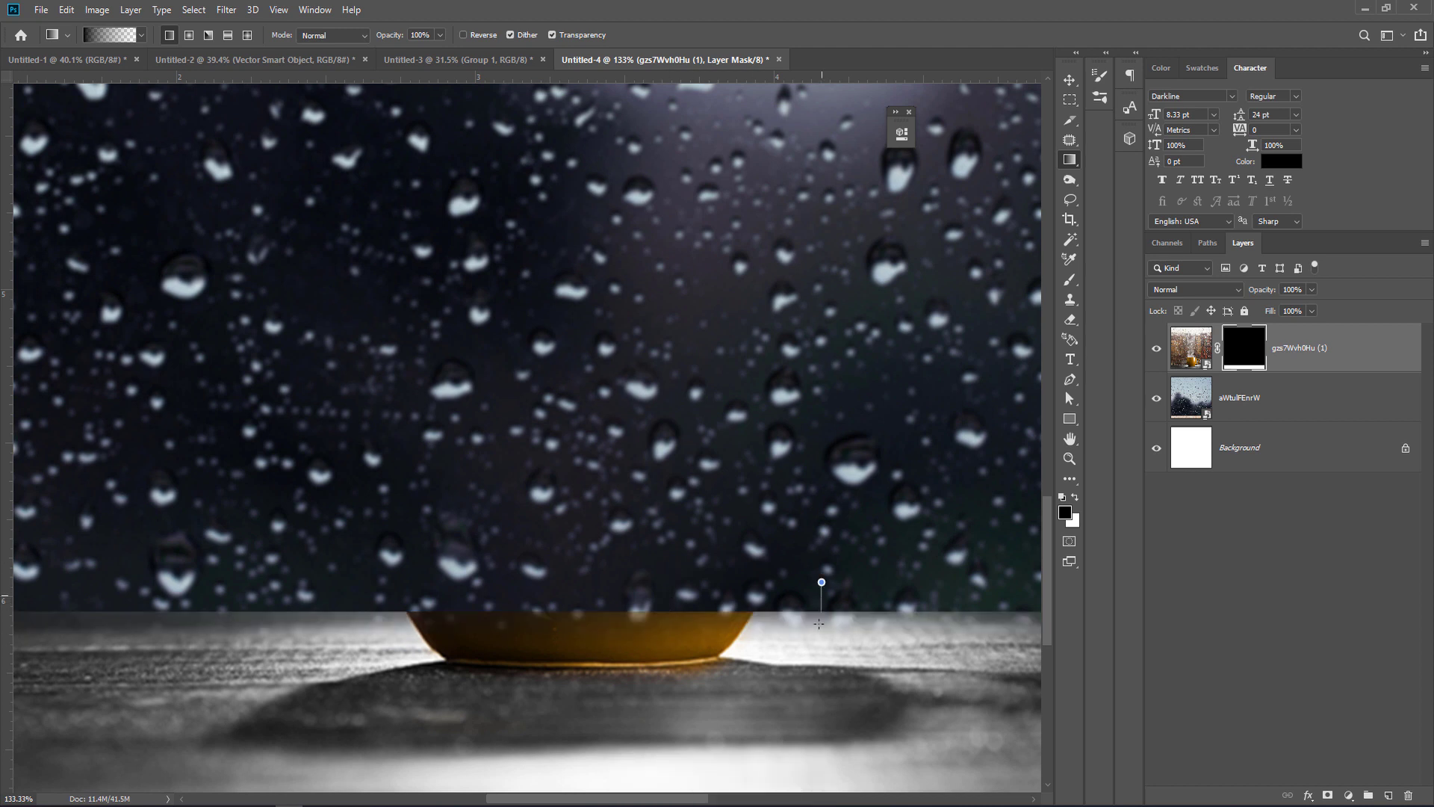
drag(821, 582, 819, 623)
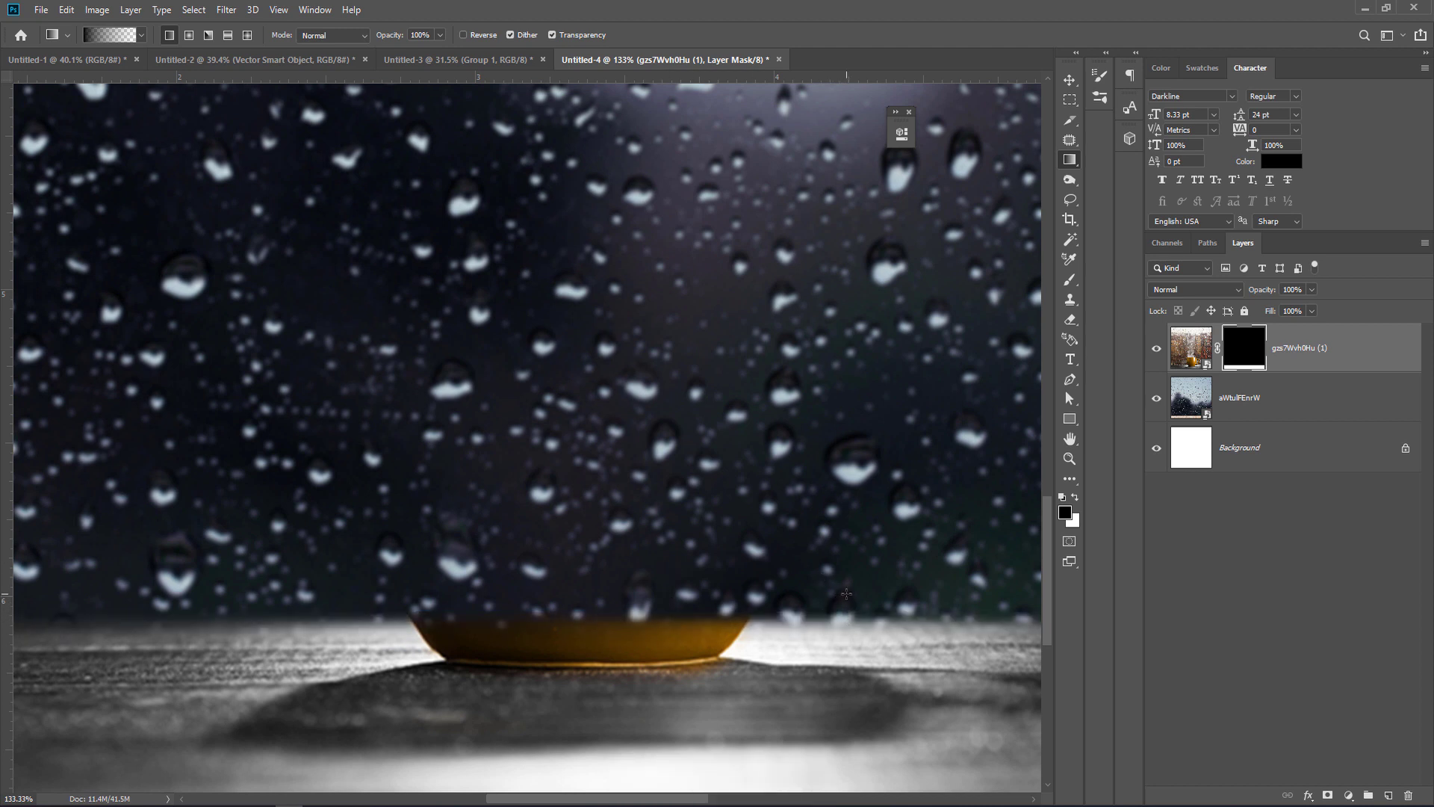
key(ctrl+0)
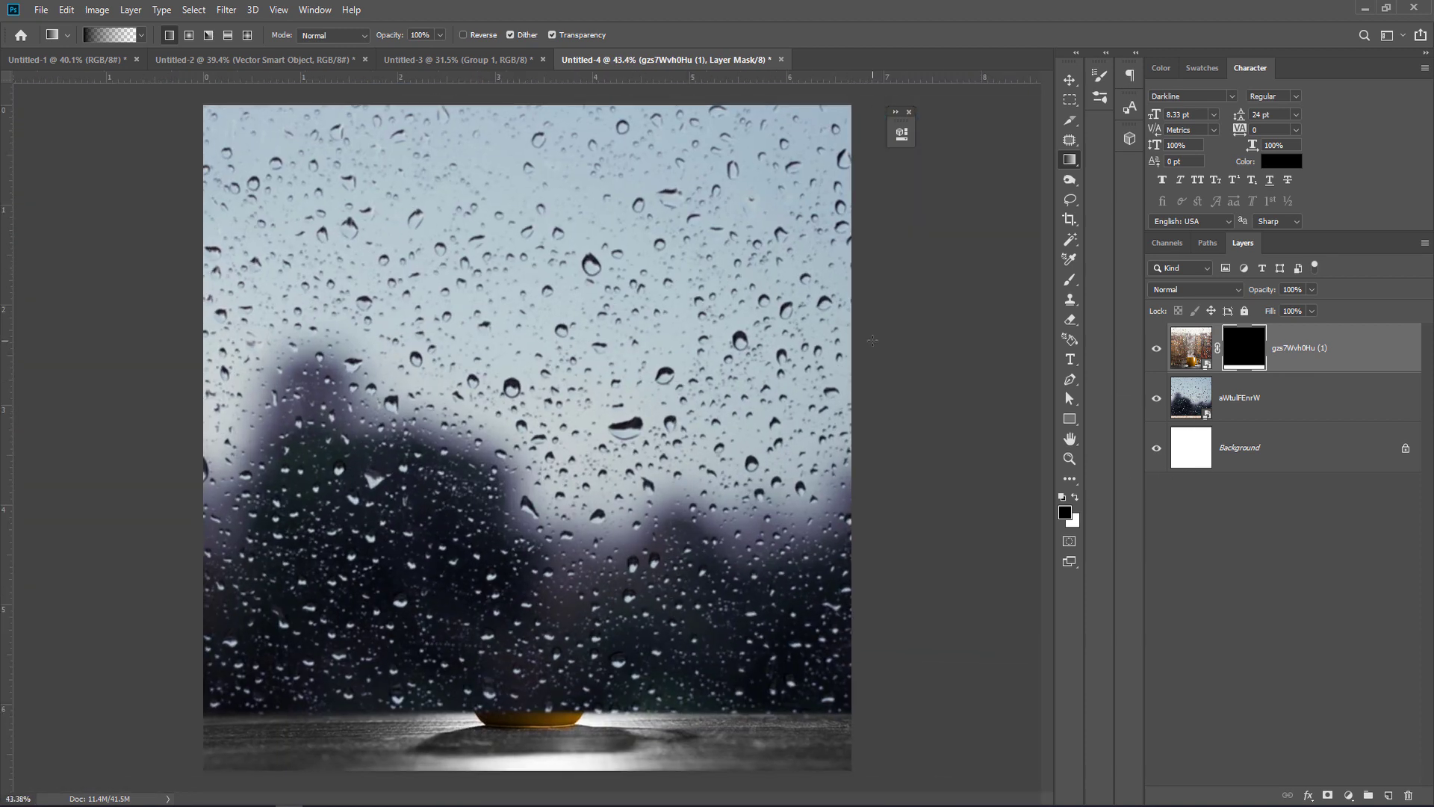
Apply the Camera Raw Filter to the tabletop layer's image with Highlights -100, Shadows -19 and Whites -100.
click(1190, 348)
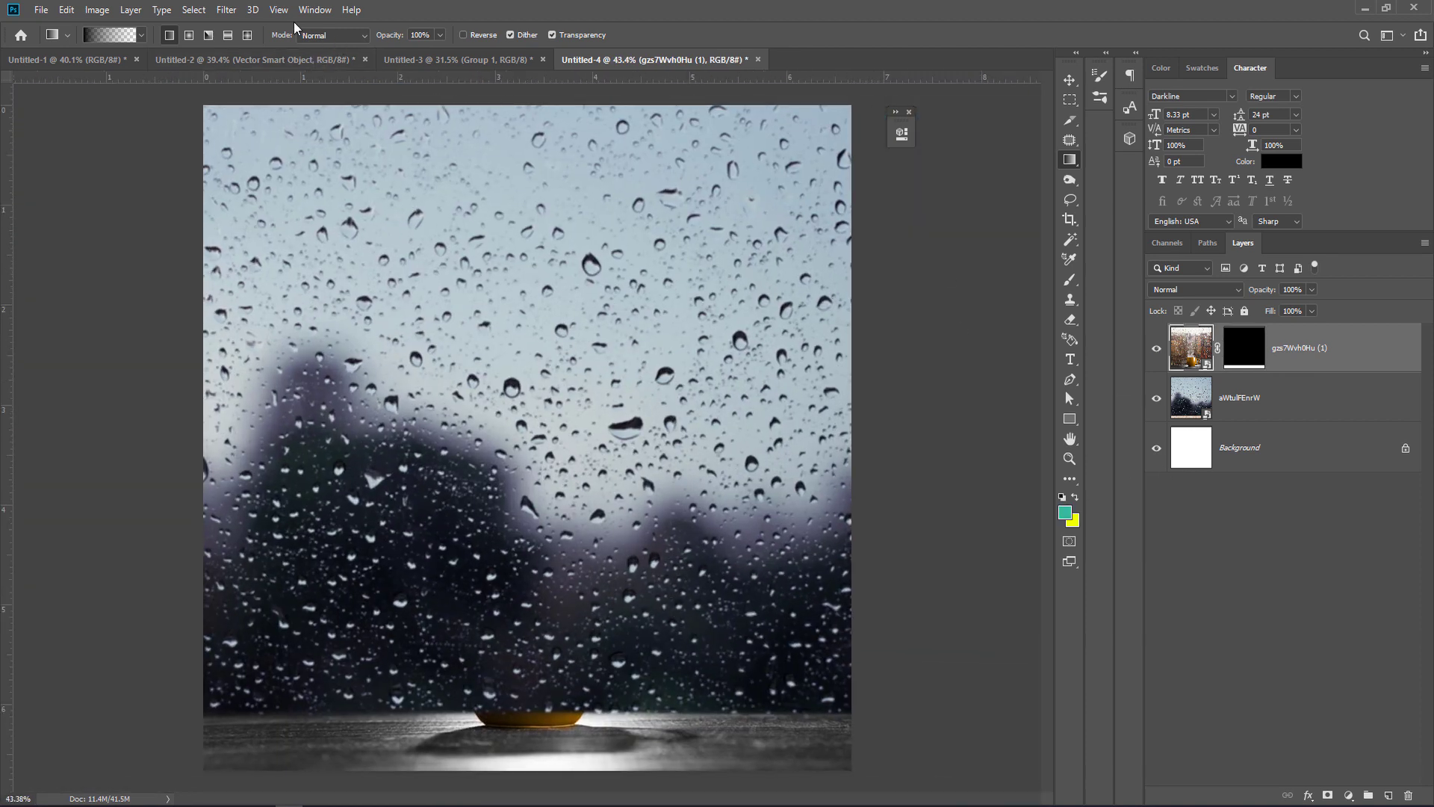
click(226, 9)
click(348, 102)
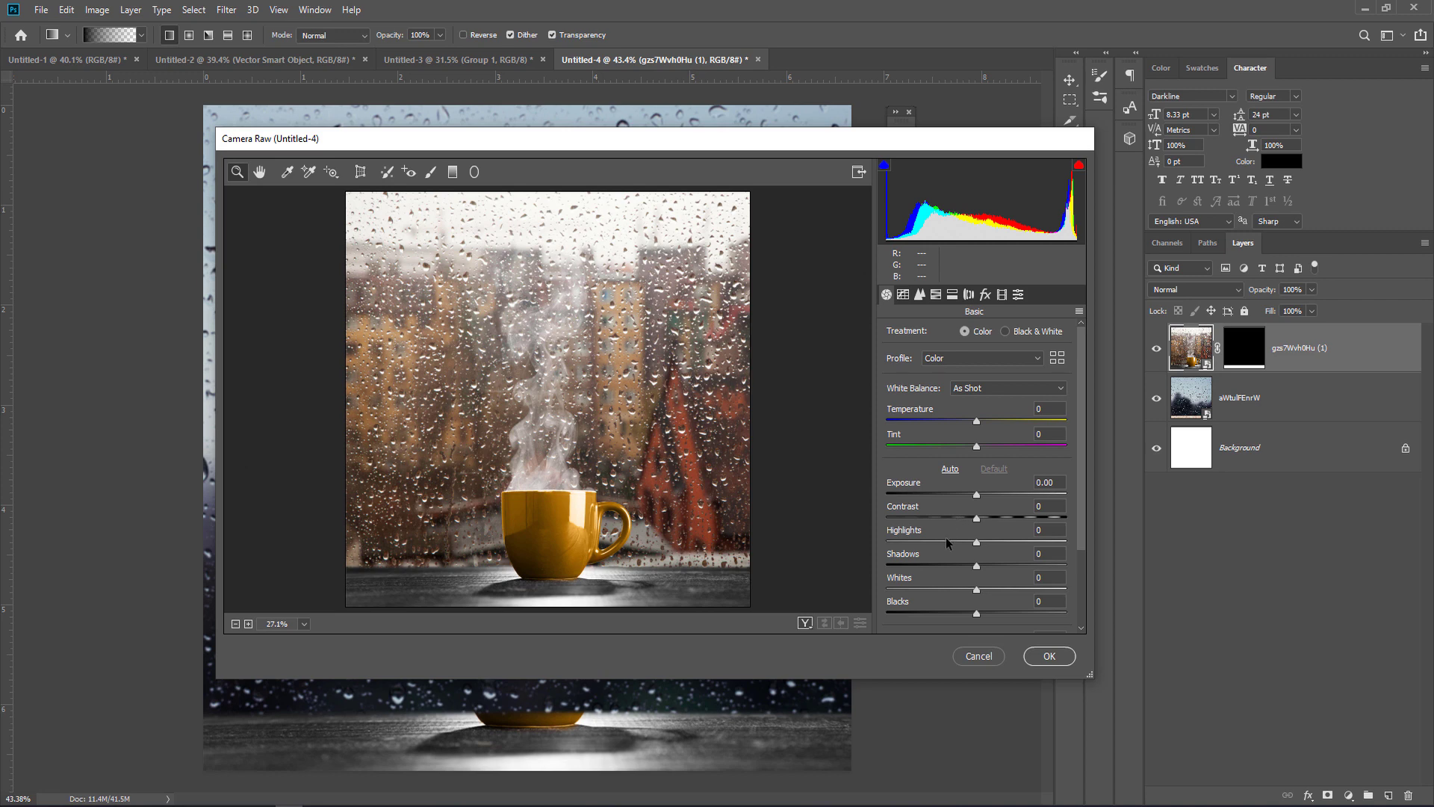
drag(921, 548, 812, 551)
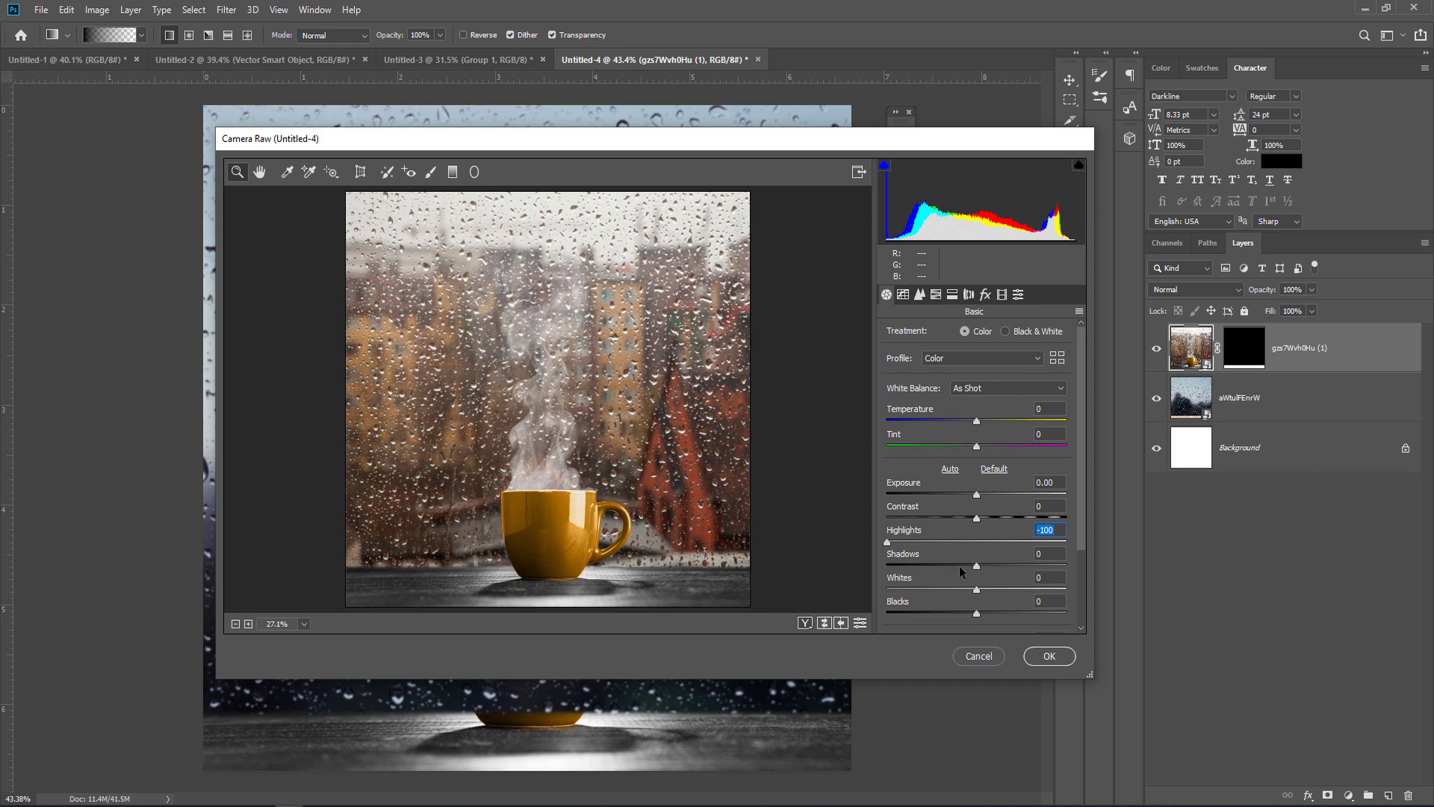
drag(959, 566, 861, 590)
drag(982, 594, 806, 581)
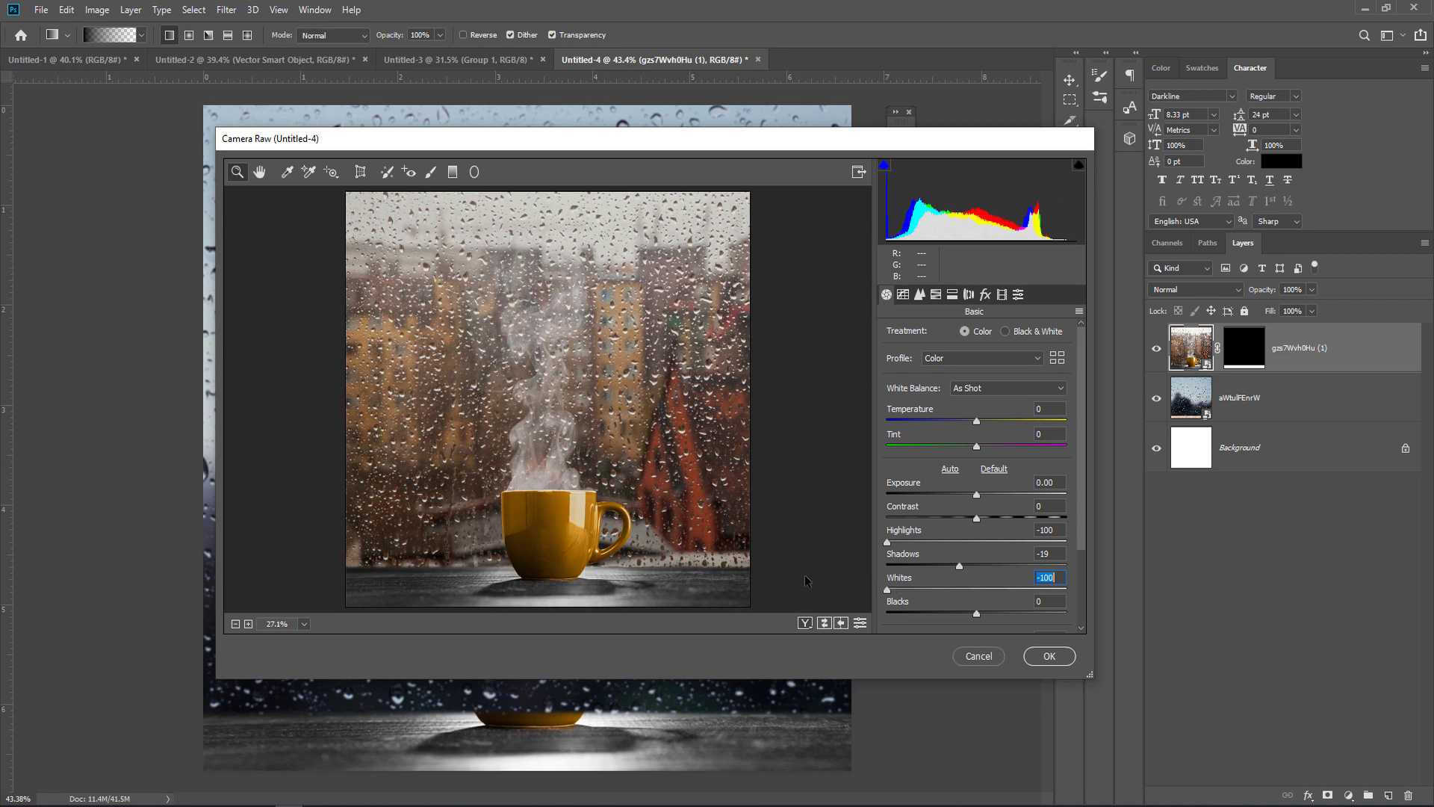
click(1049, 655)
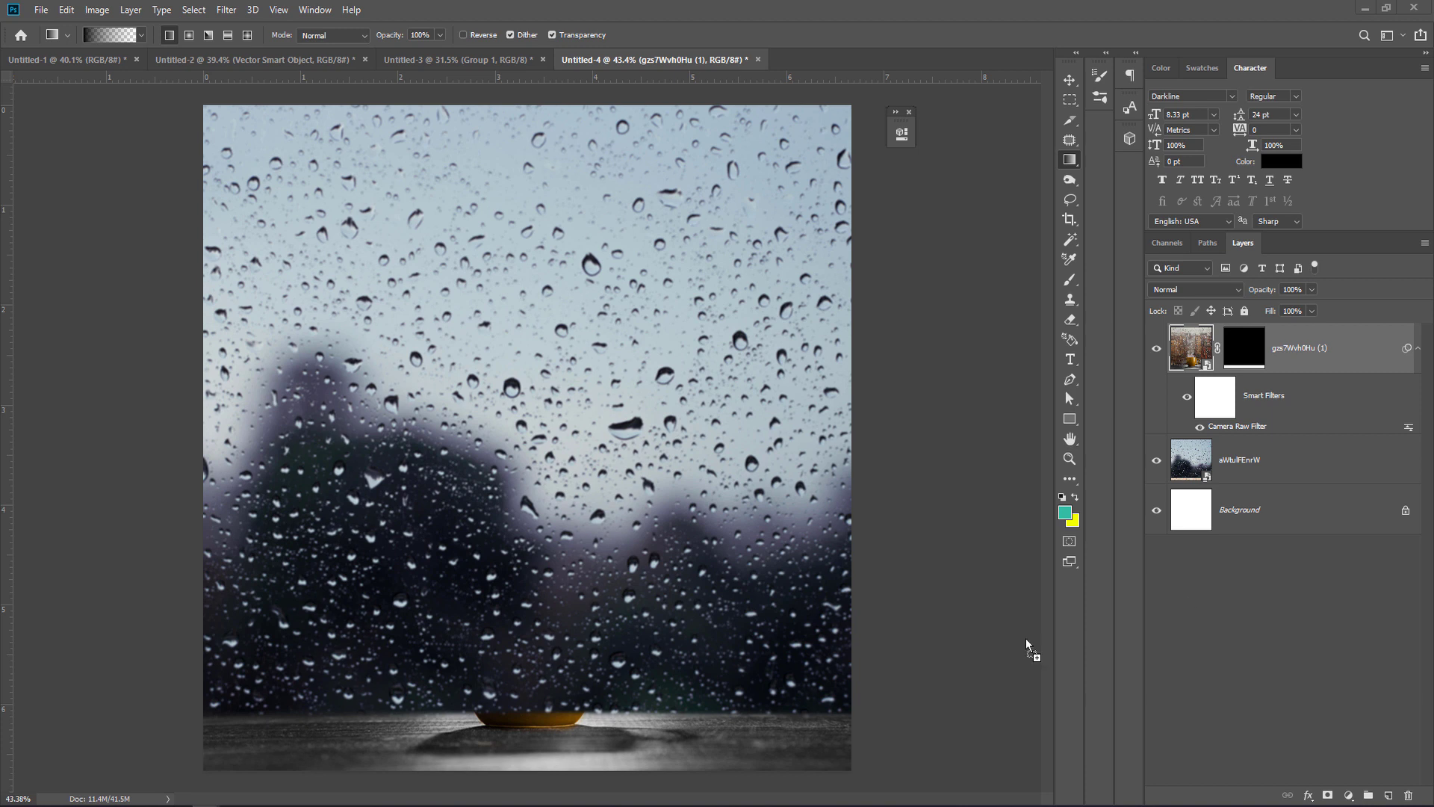
Place the red tea cup image with the lemon slice and scale it down to stand on the dark tabletop, over the mug's remains.
drag(1027, 642, 647, 654)
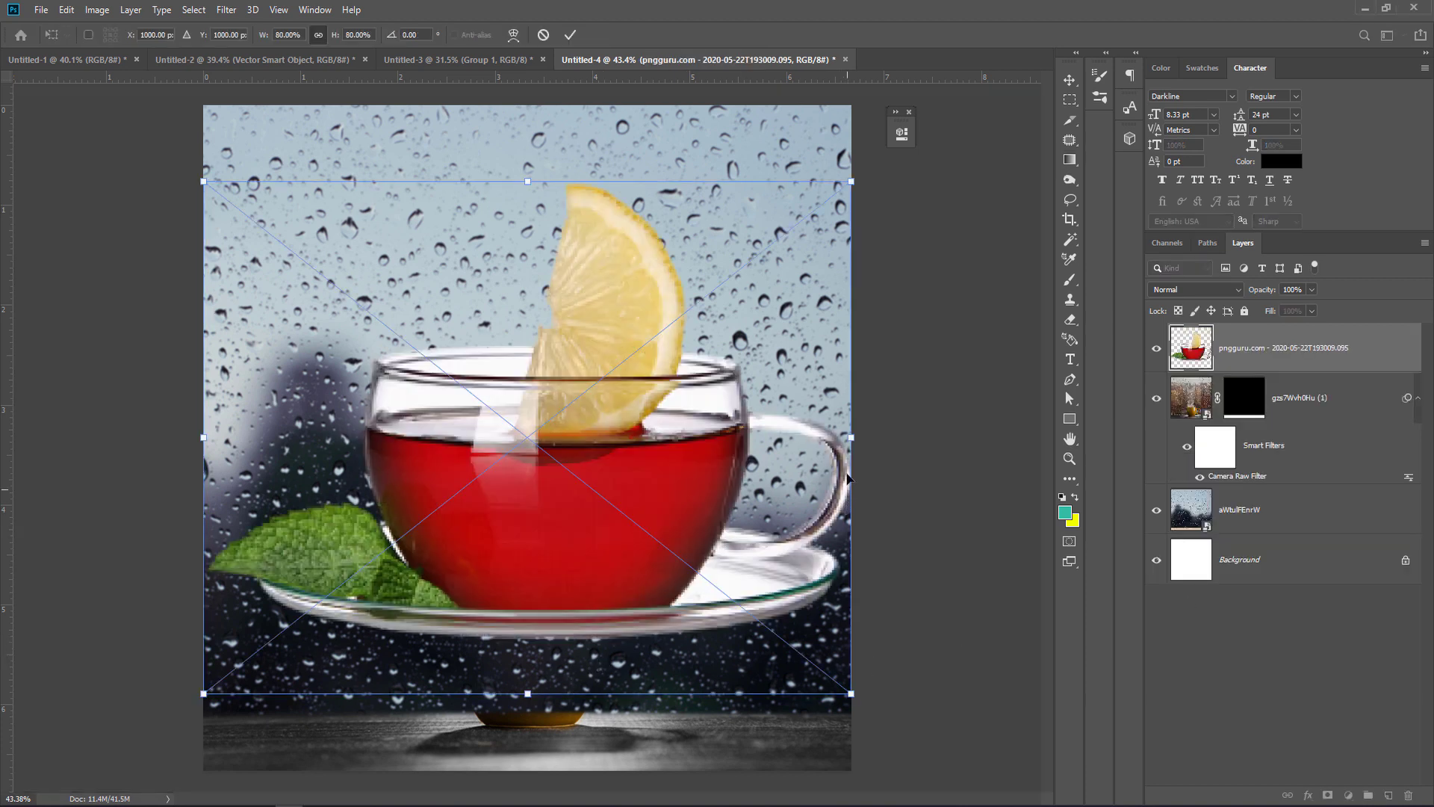
drag(850, 438, 594, 662)
click(1073, 103)
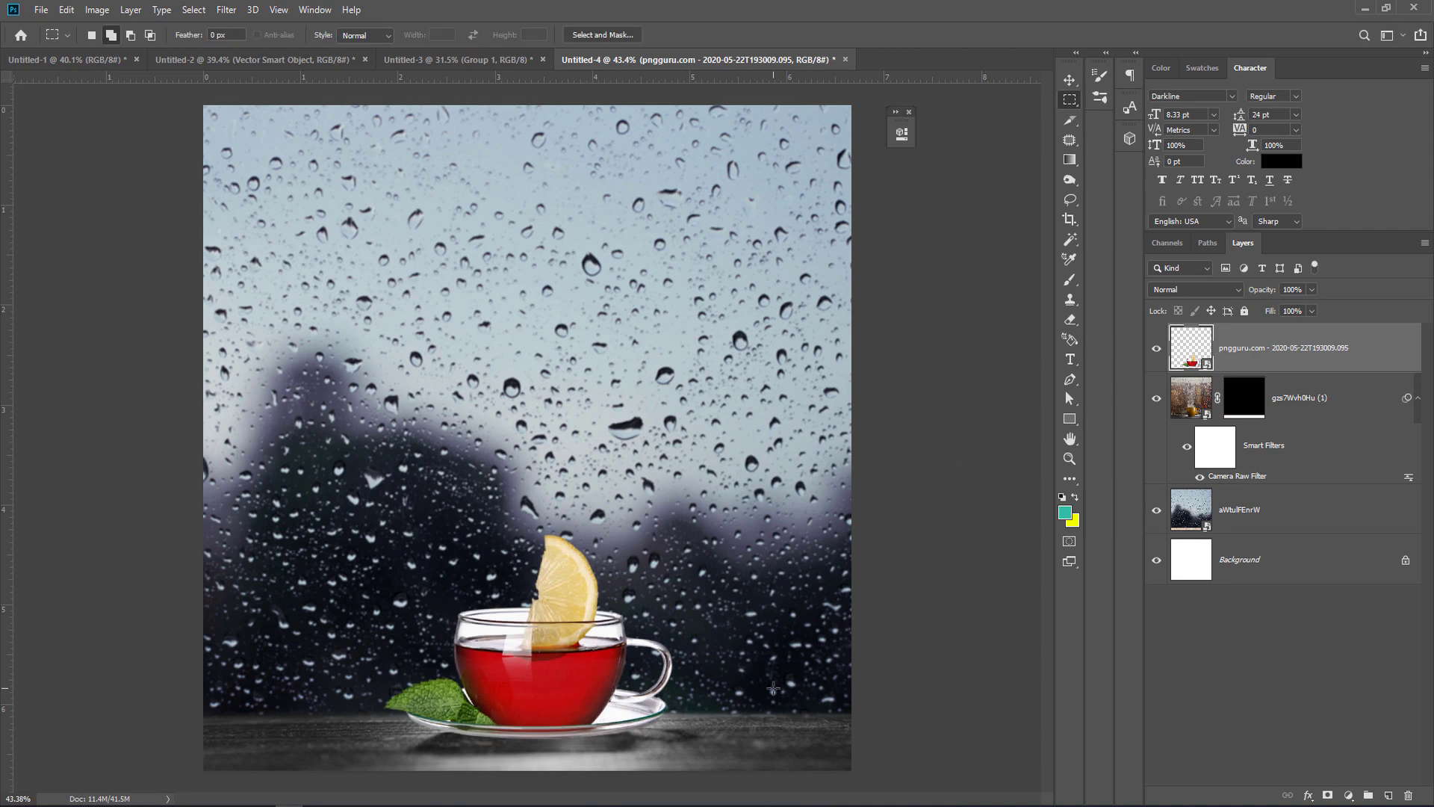
drag(554, 762, 613, 790)
drag(639, 729, 642, 632)
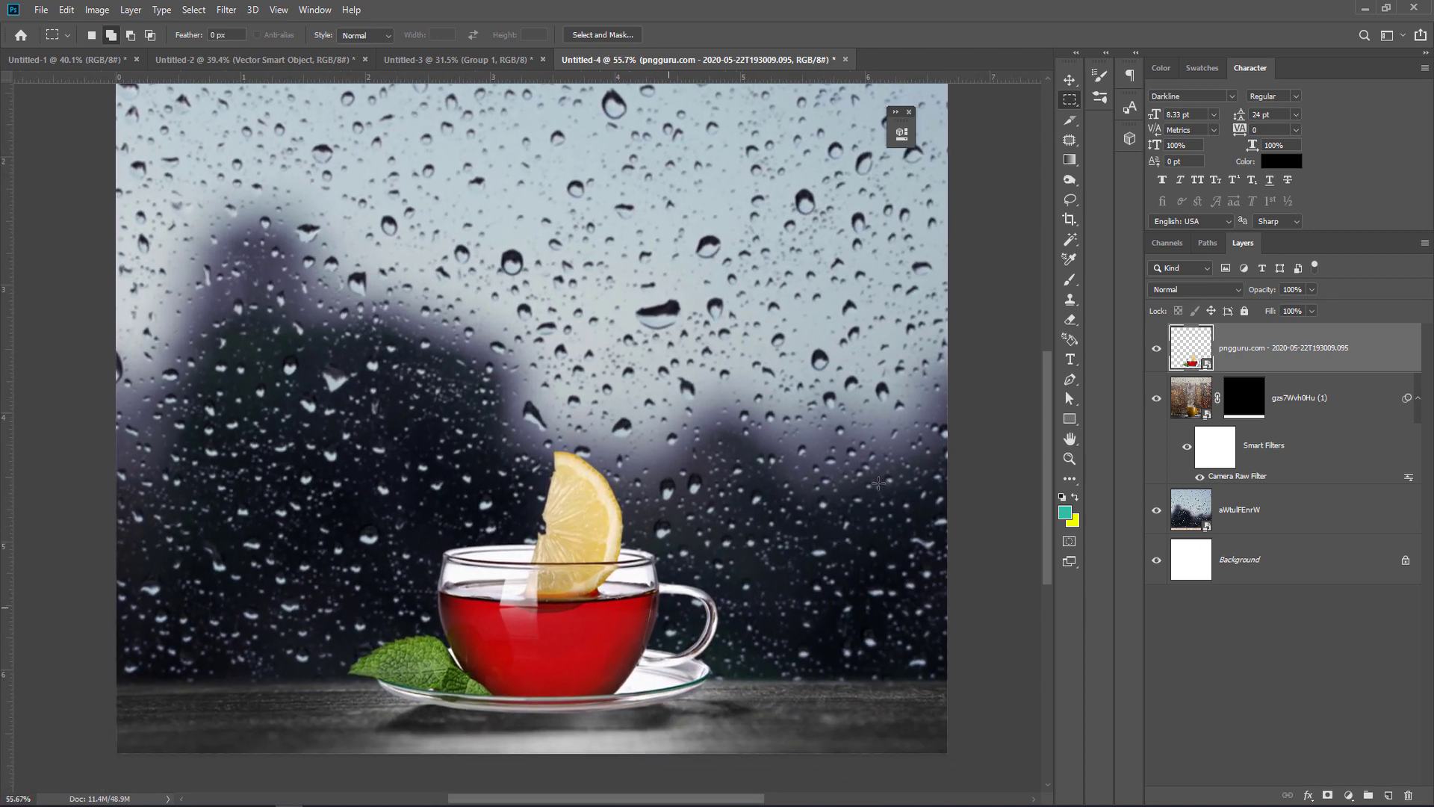
Add a Brightness/Contrast adjustment clipped to the tea cup layer with Brightness at -65.
click(1074, 281)
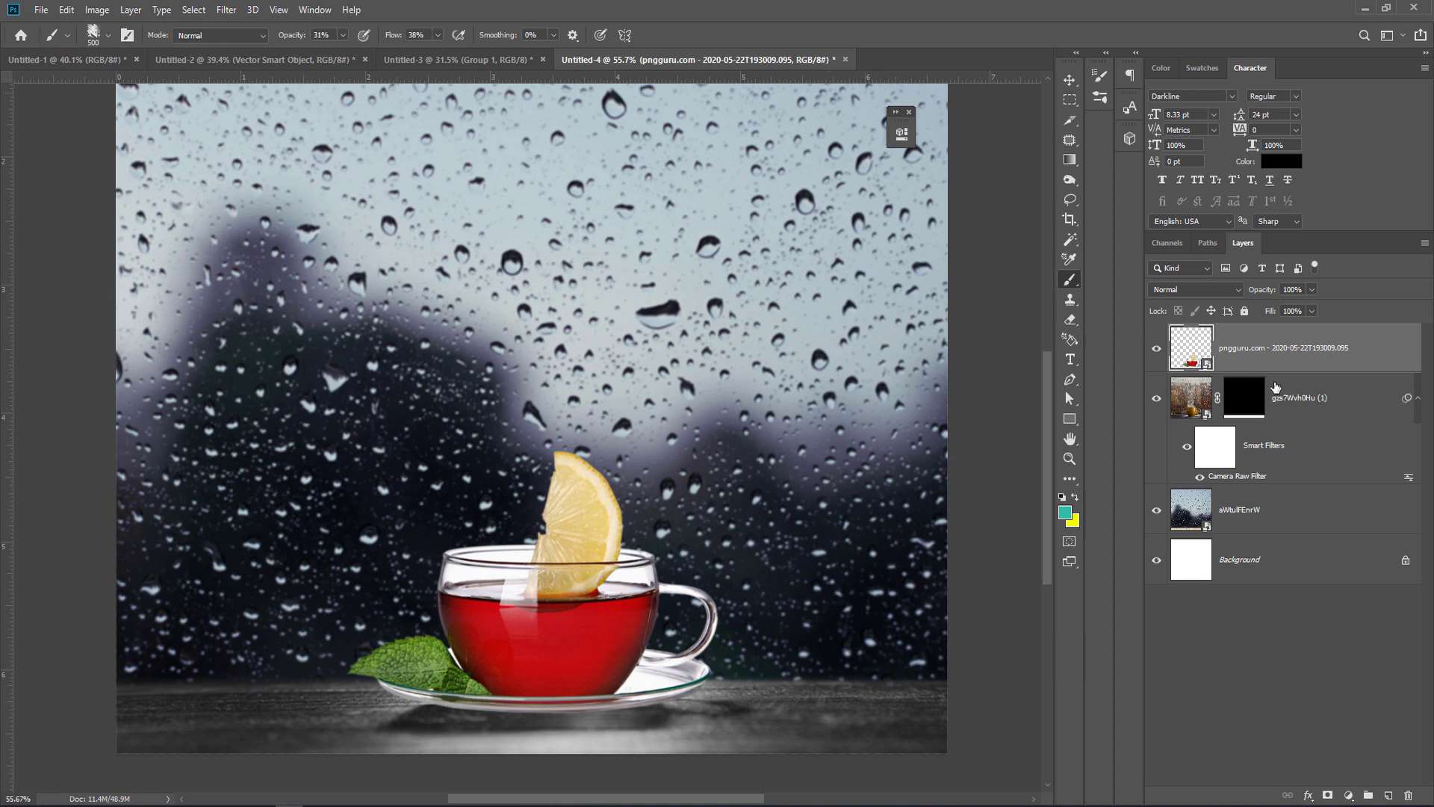
click(1349, 796)
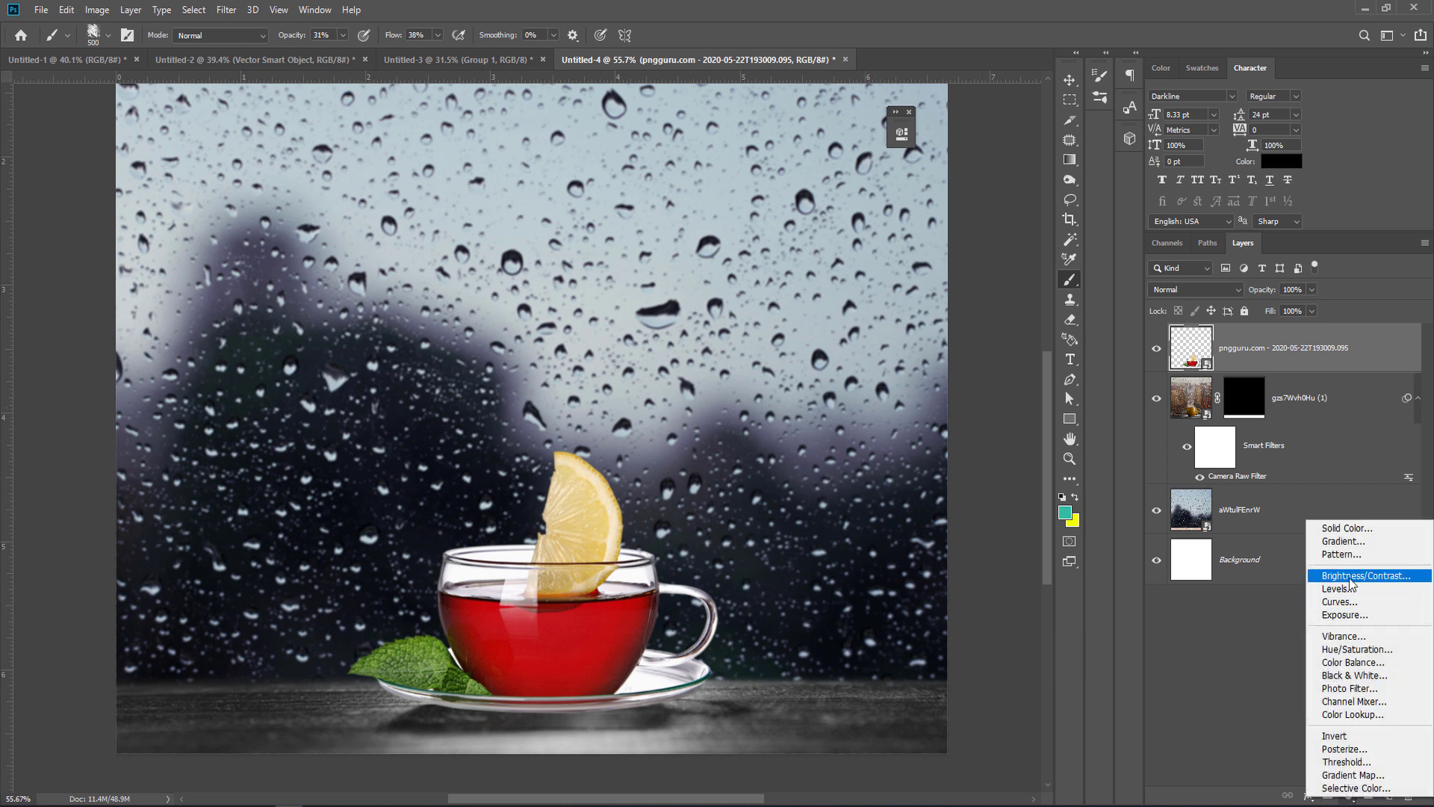
click(1352, 581)
drag(797, 221, 769, 222)
click(773, 342)
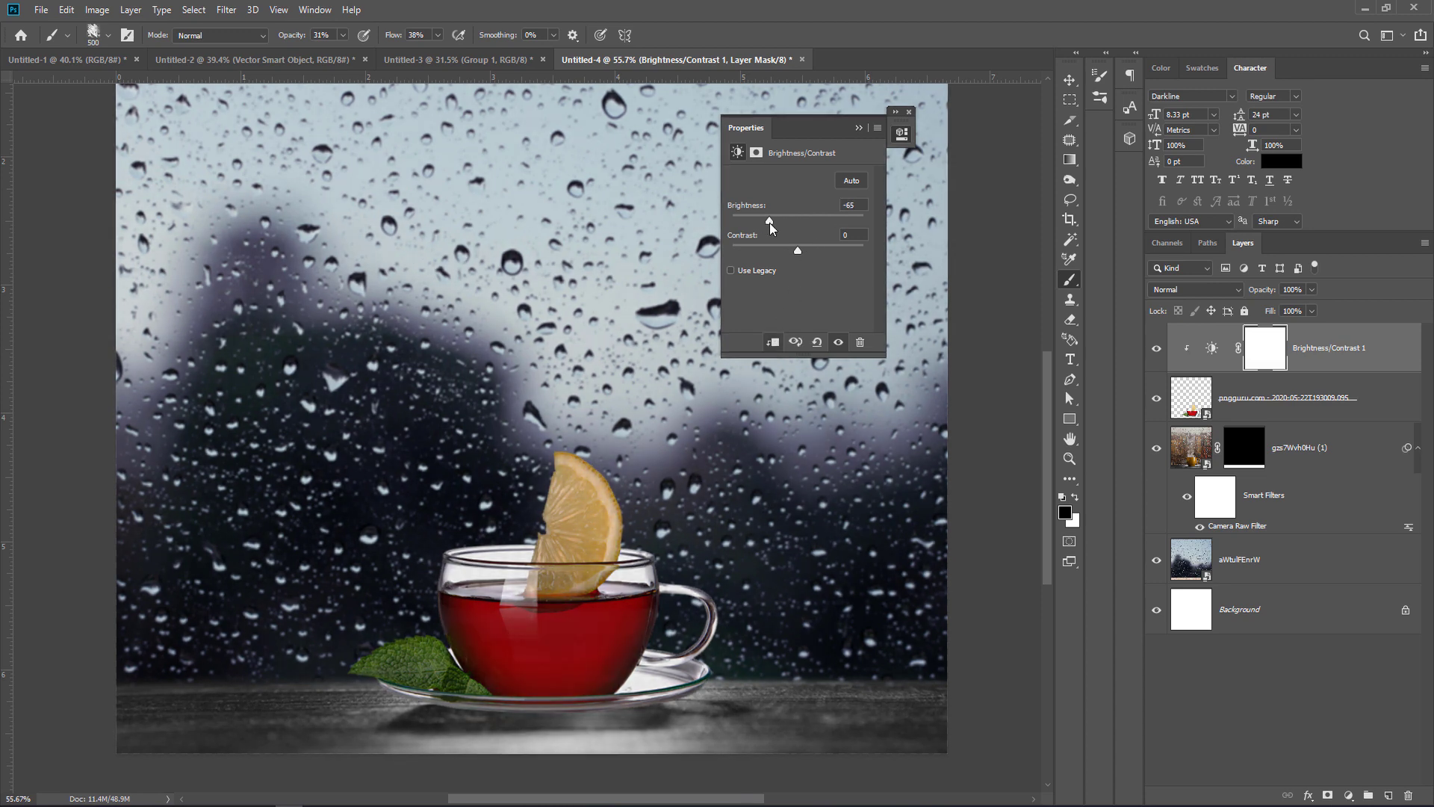
click(858, 128)
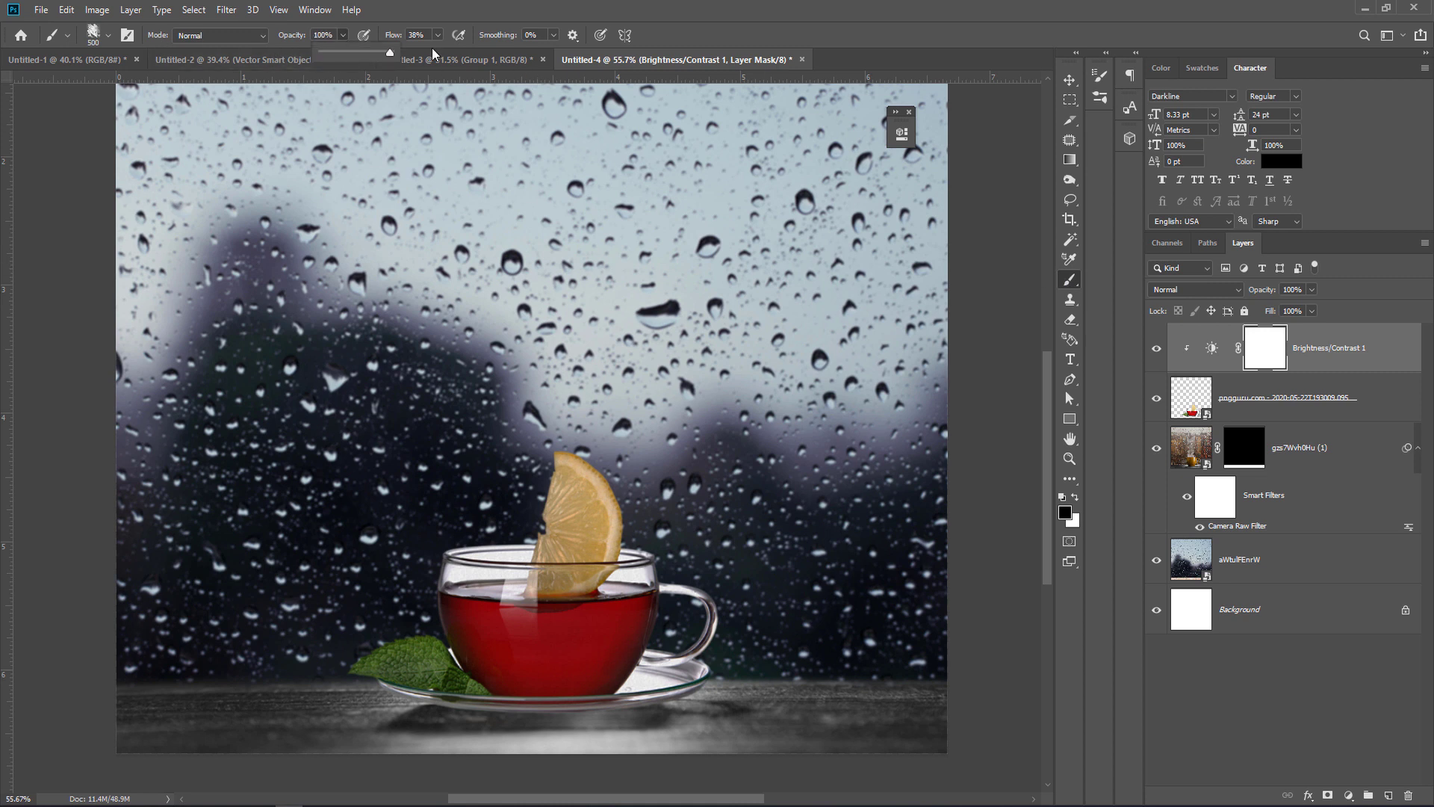
Set up a 500 px soft round brush with 72% opacity and 74% flow.
click(371, 55)
click(437, 36)
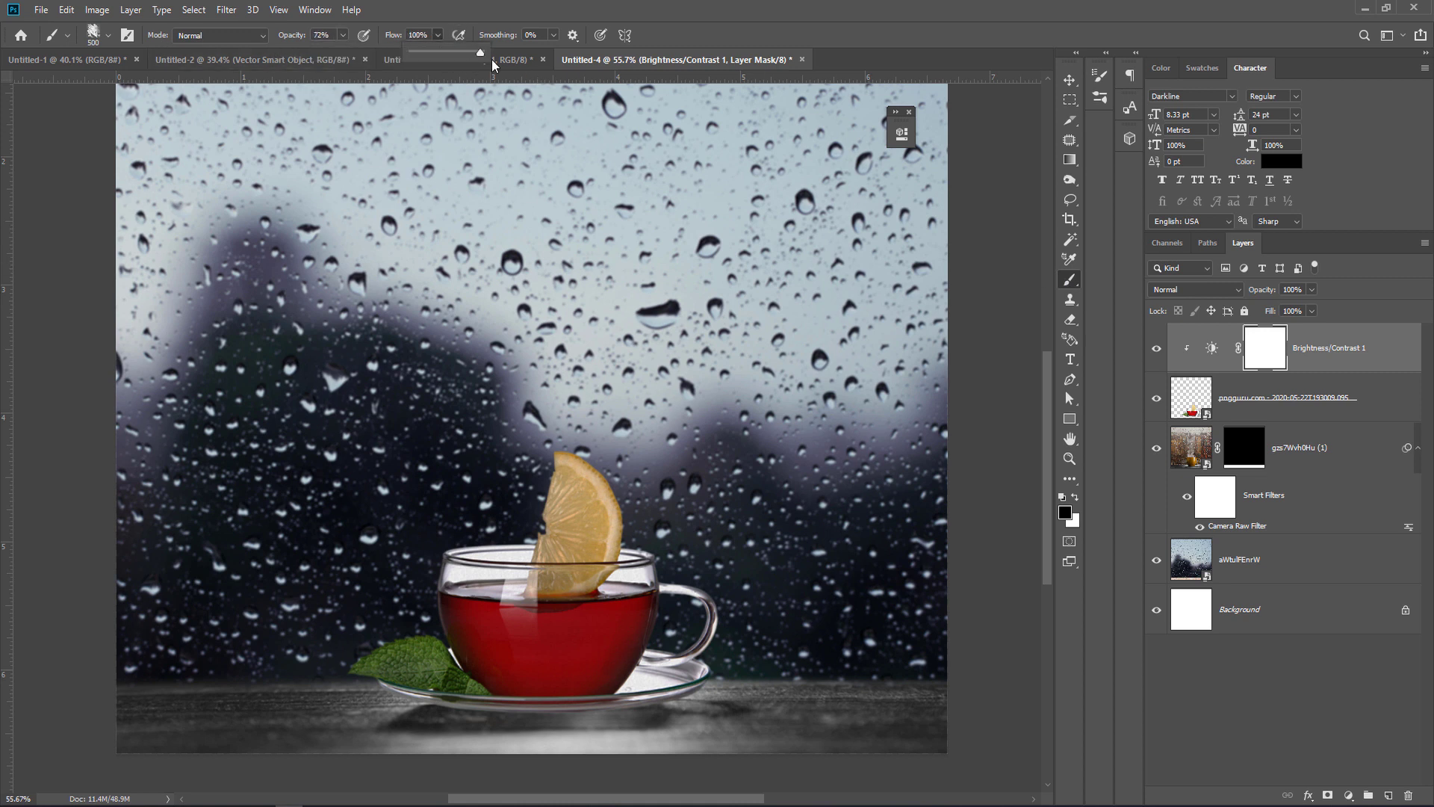
click(602, 7)
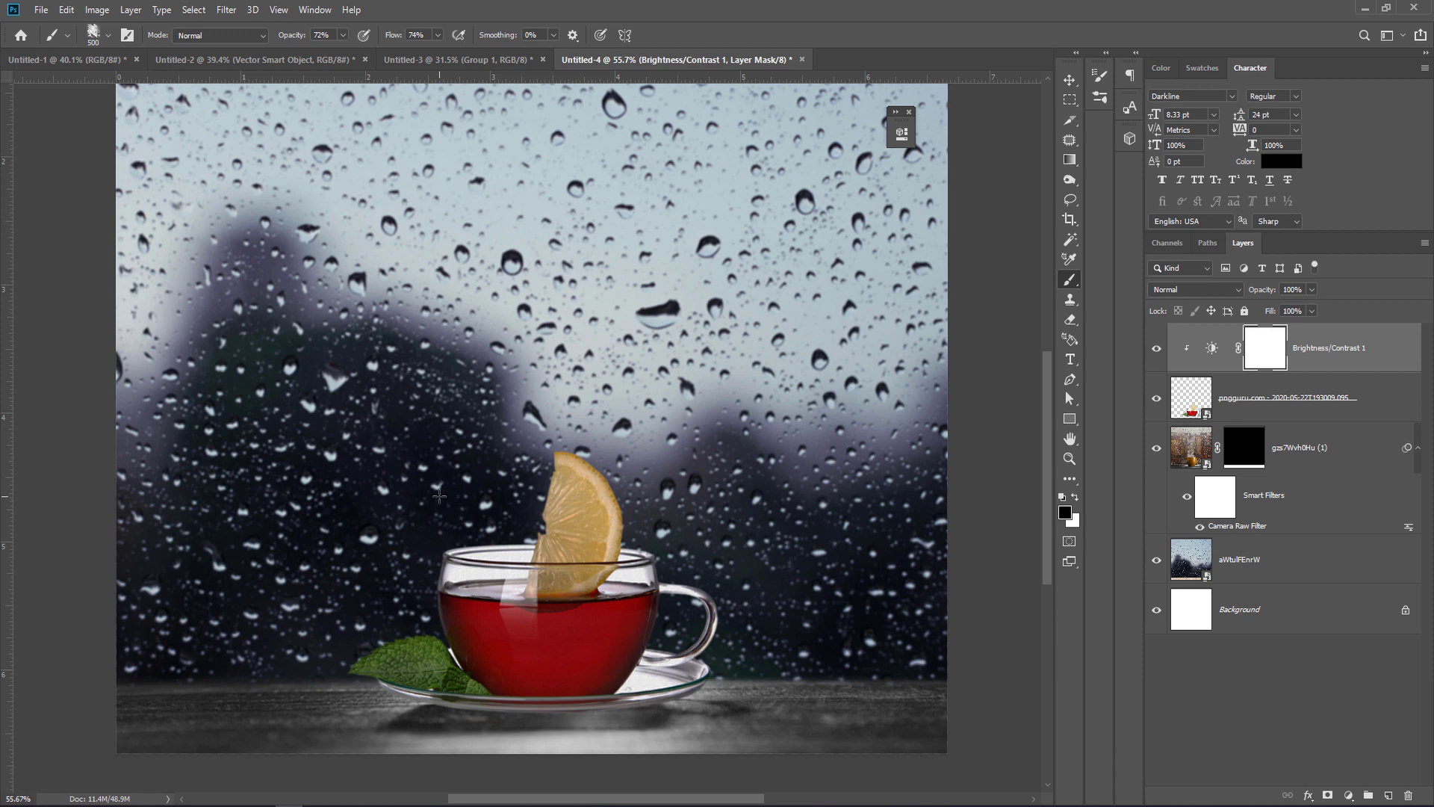
key(ctrl+space)
mouse_move(600, 516)
mouse_down()
mouse_move(526, 496)
mouse_move(565, 542)
mouse_up()
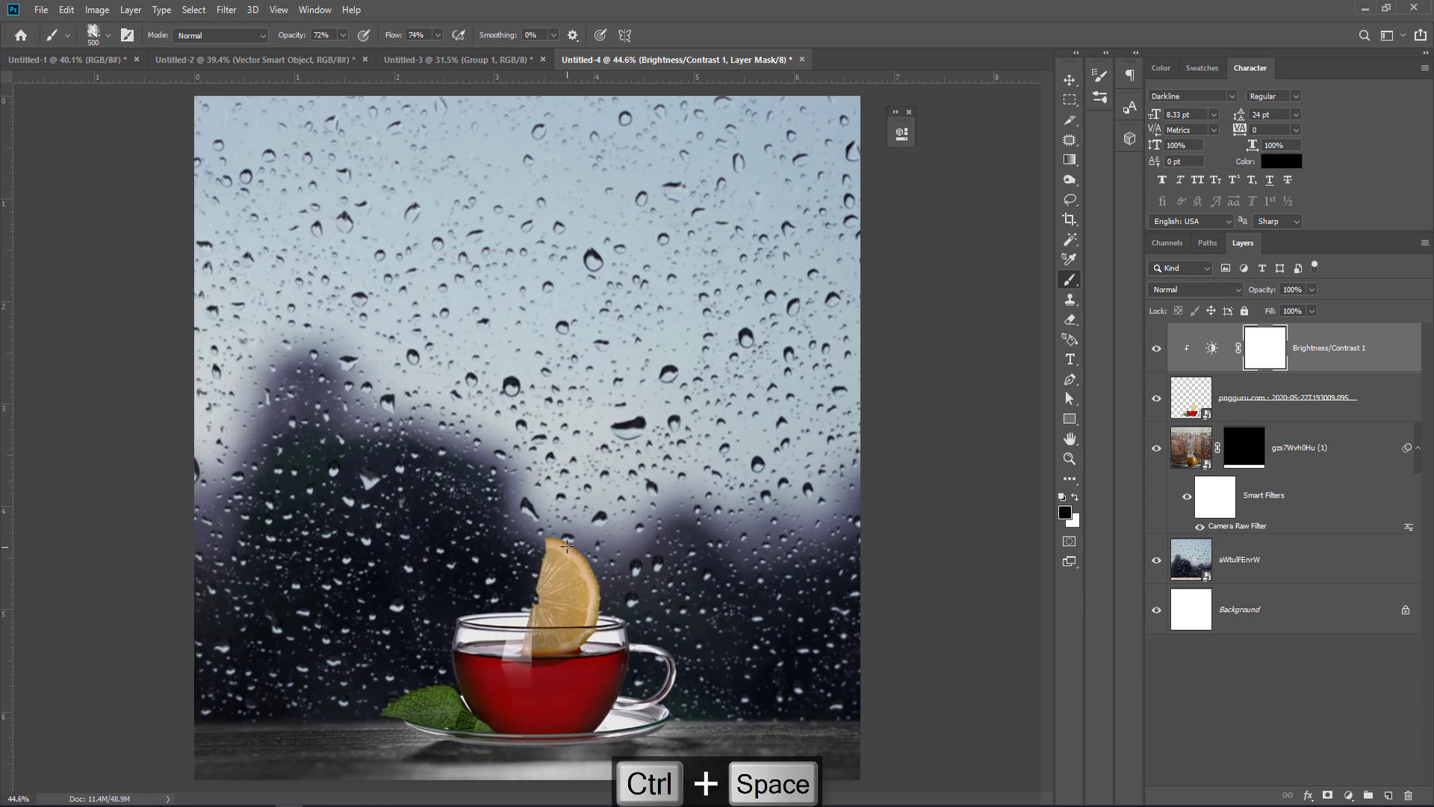
click(1069, 99)
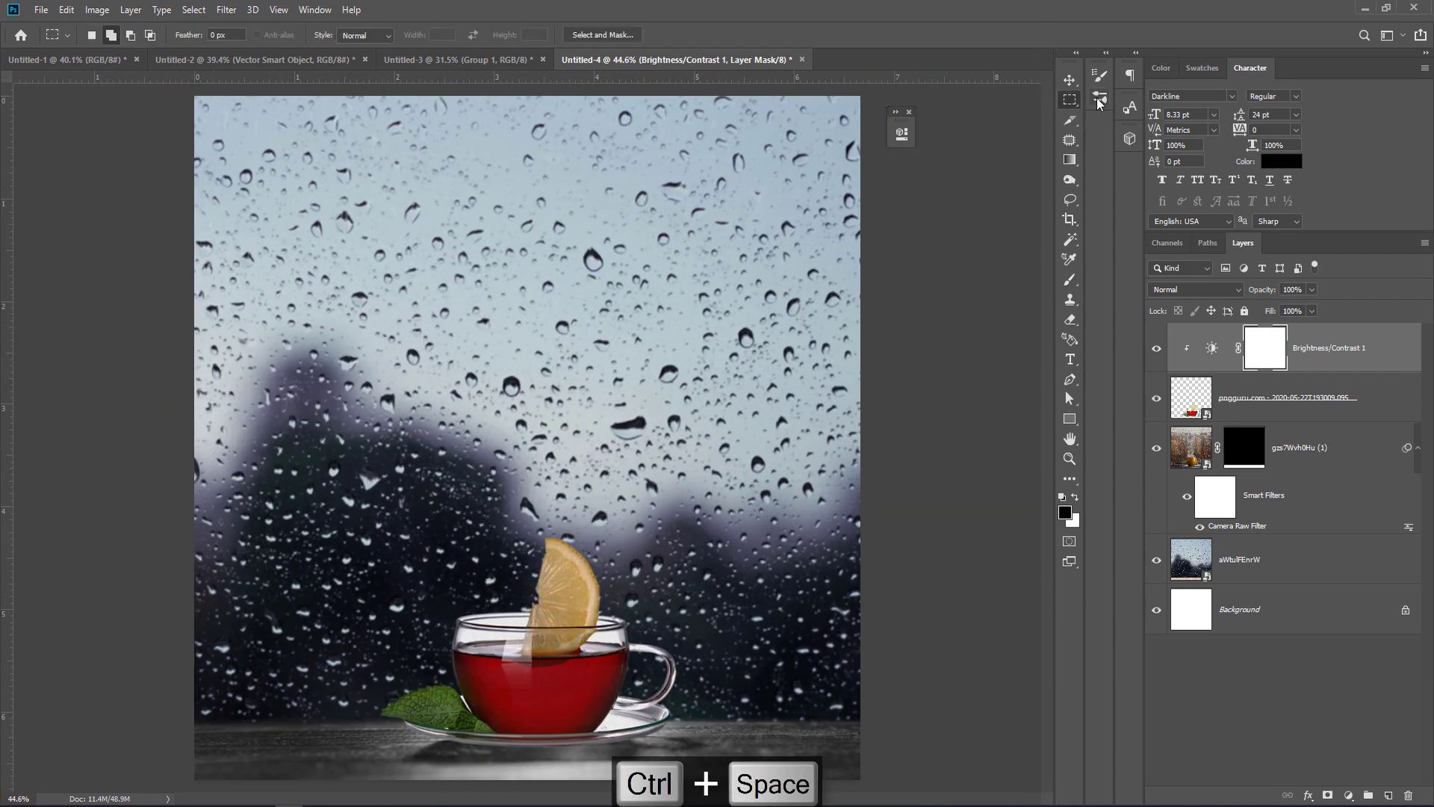
click(1100, 97)
click(818, 131)
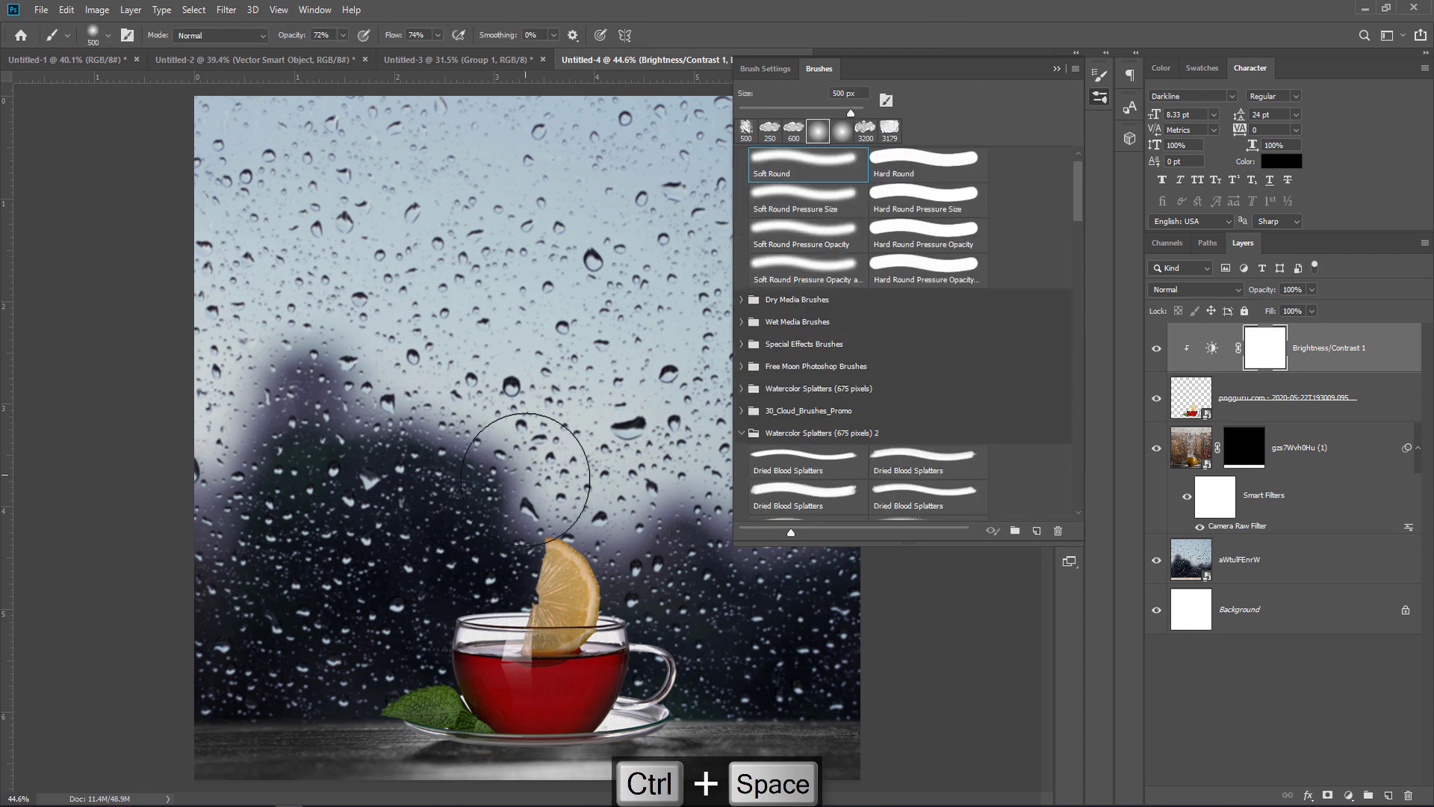
Paint black on the Brightness/Contrast mask over the lemon slice, the cup's left side and the mint leaves to restore their brightness.
click(515, 577)
click(541, 597)
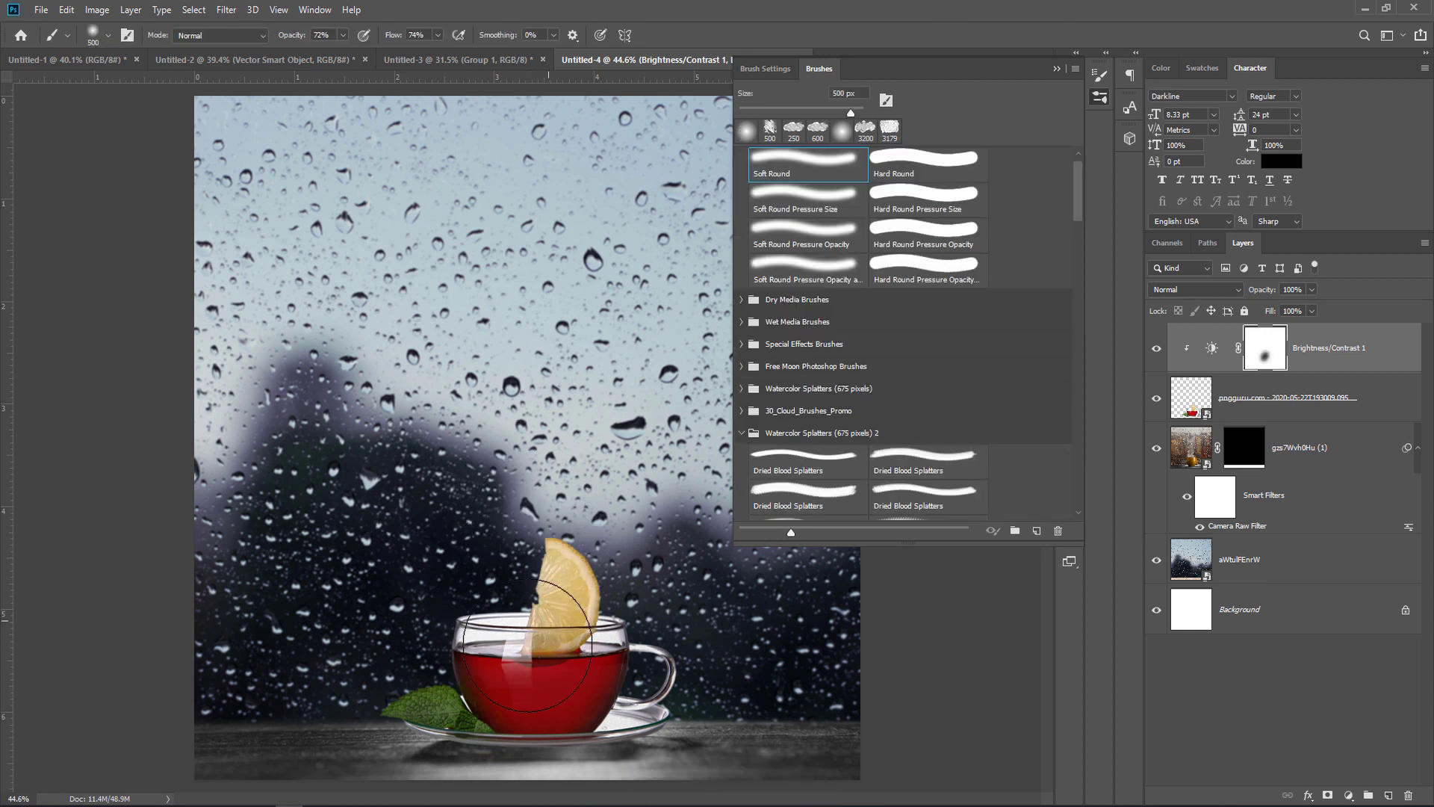
drag(478, 665, 410, 706)
click(441, 706)
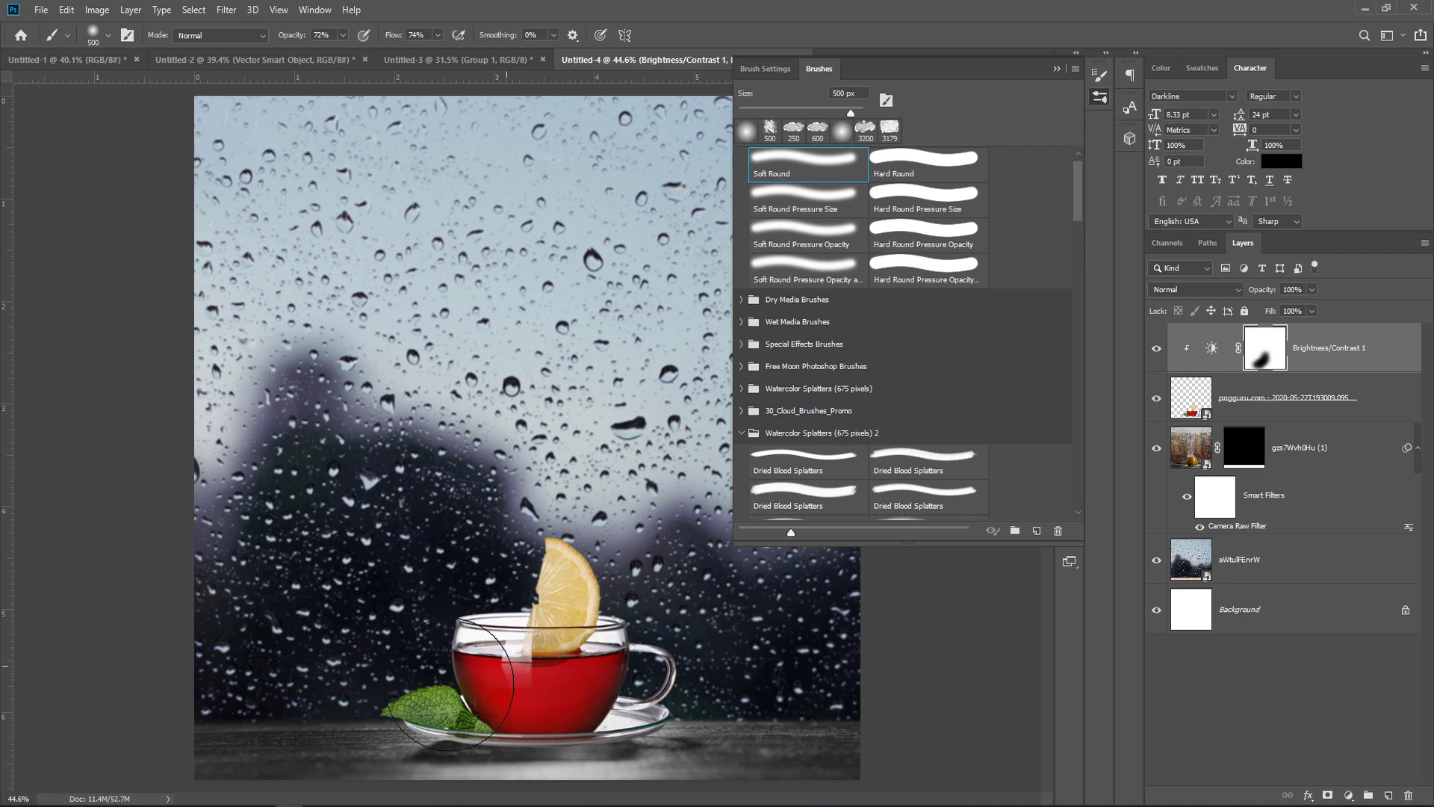
mouse_move(375, 698)
mouse_down()
mouse_move(495, 699)
mouse_move(403, 700)
mouse_up()
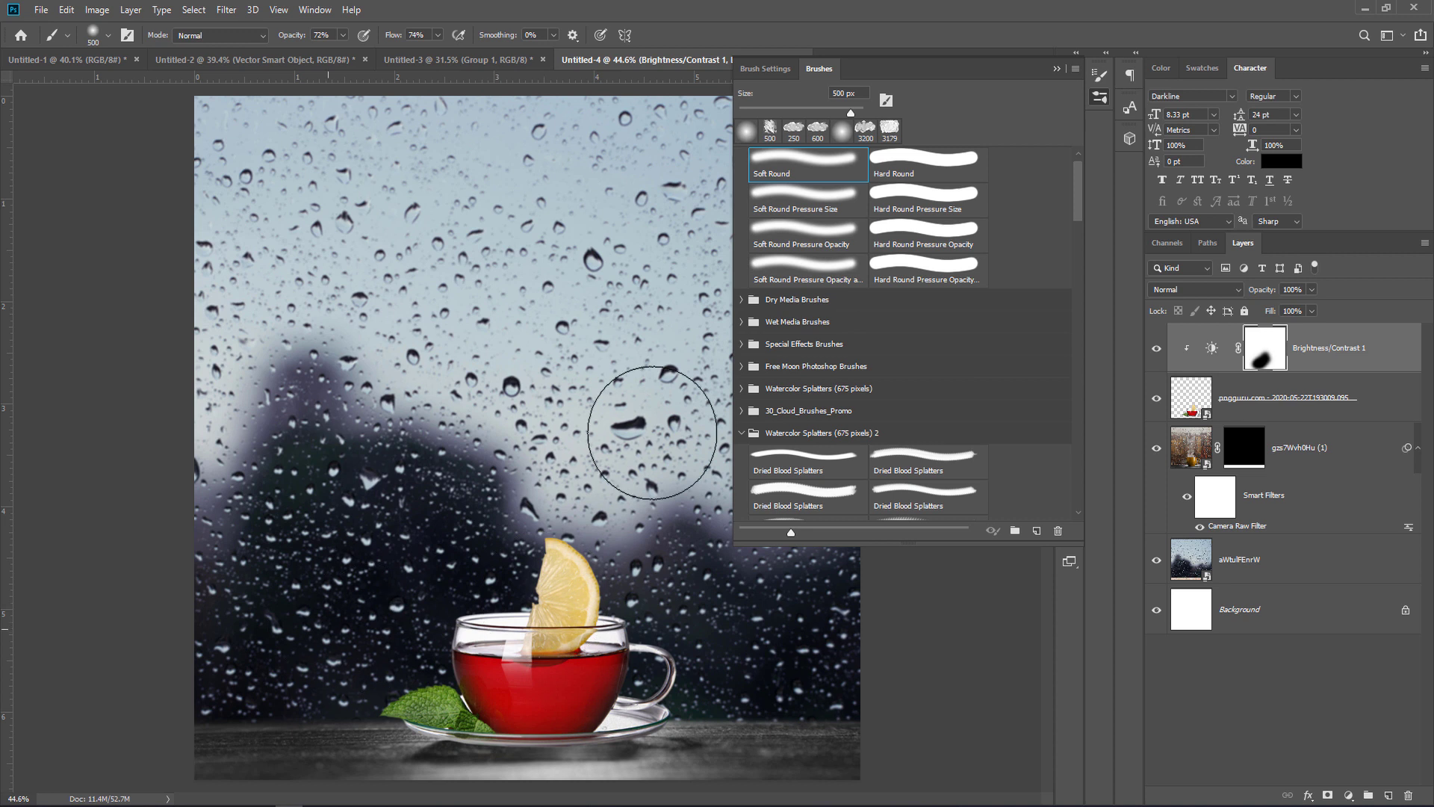
Compare the composite with and without the Brightness/Contrast adjustment on the tea cup, at full view and up close.
click(1056, 69)
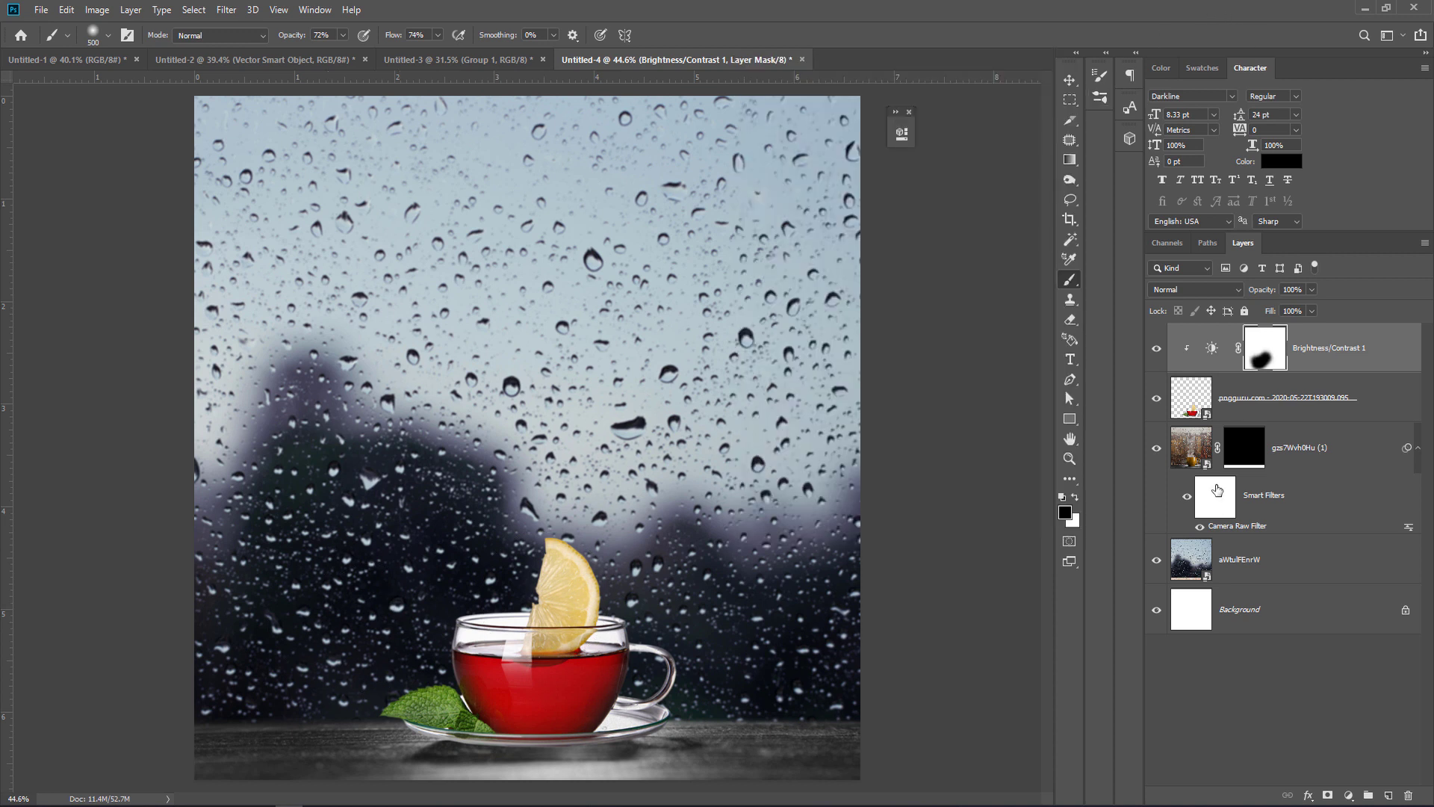
click(1157, 349)
click(1156, 349)
click(1157, 350)
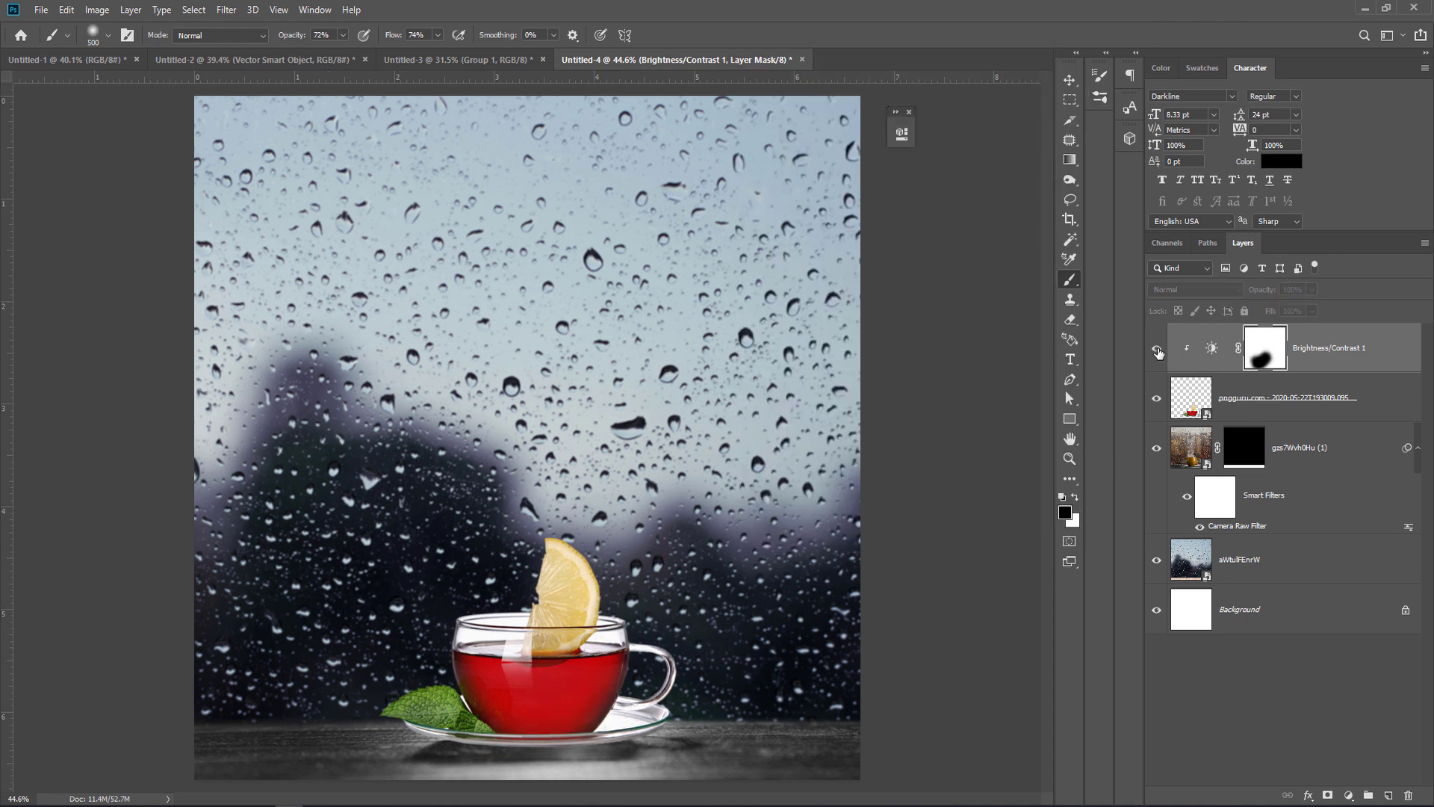
click(1157, 349)
click(1156, 349)
click(1157, 348)
key(ctrl+space)
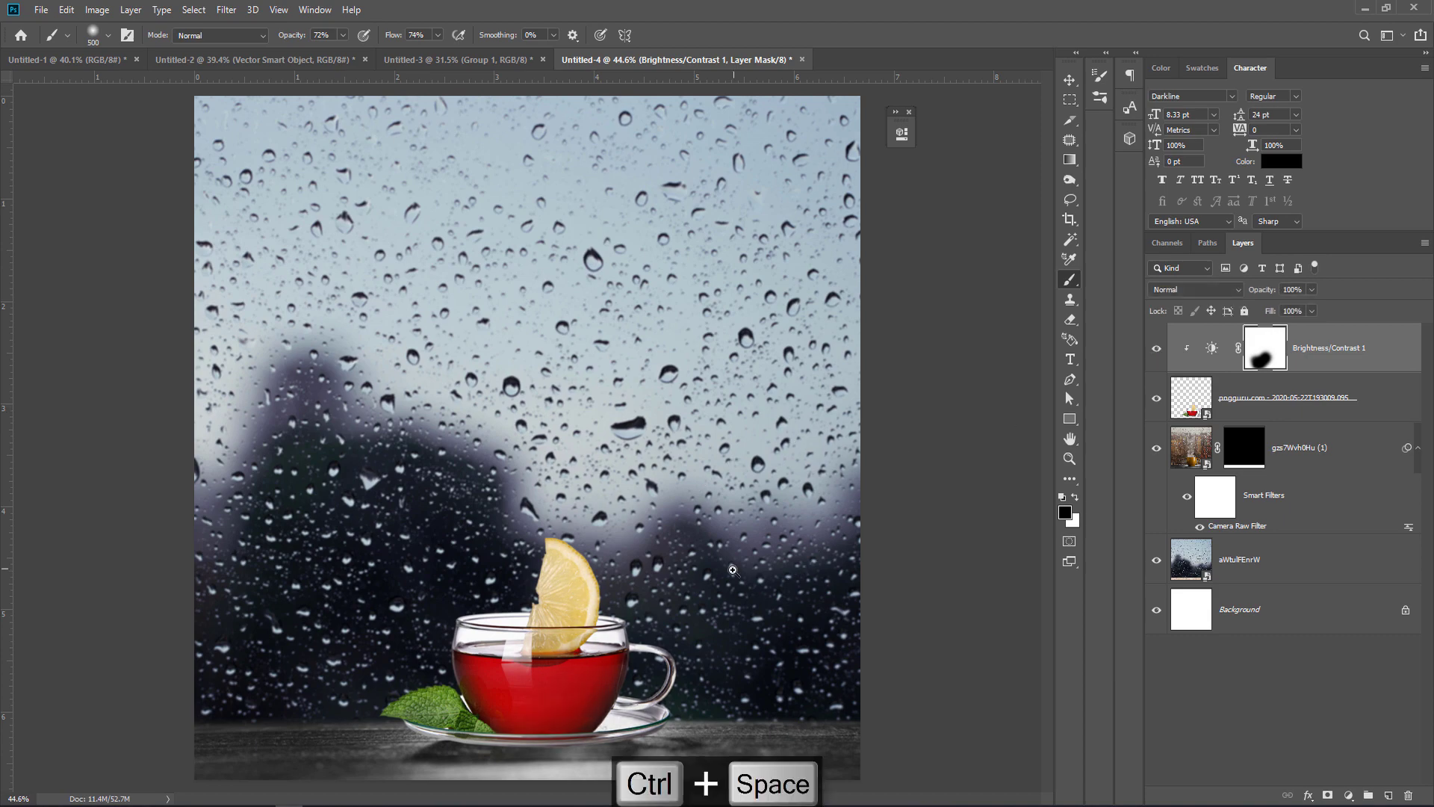
drag(732, 570, 659, 639)
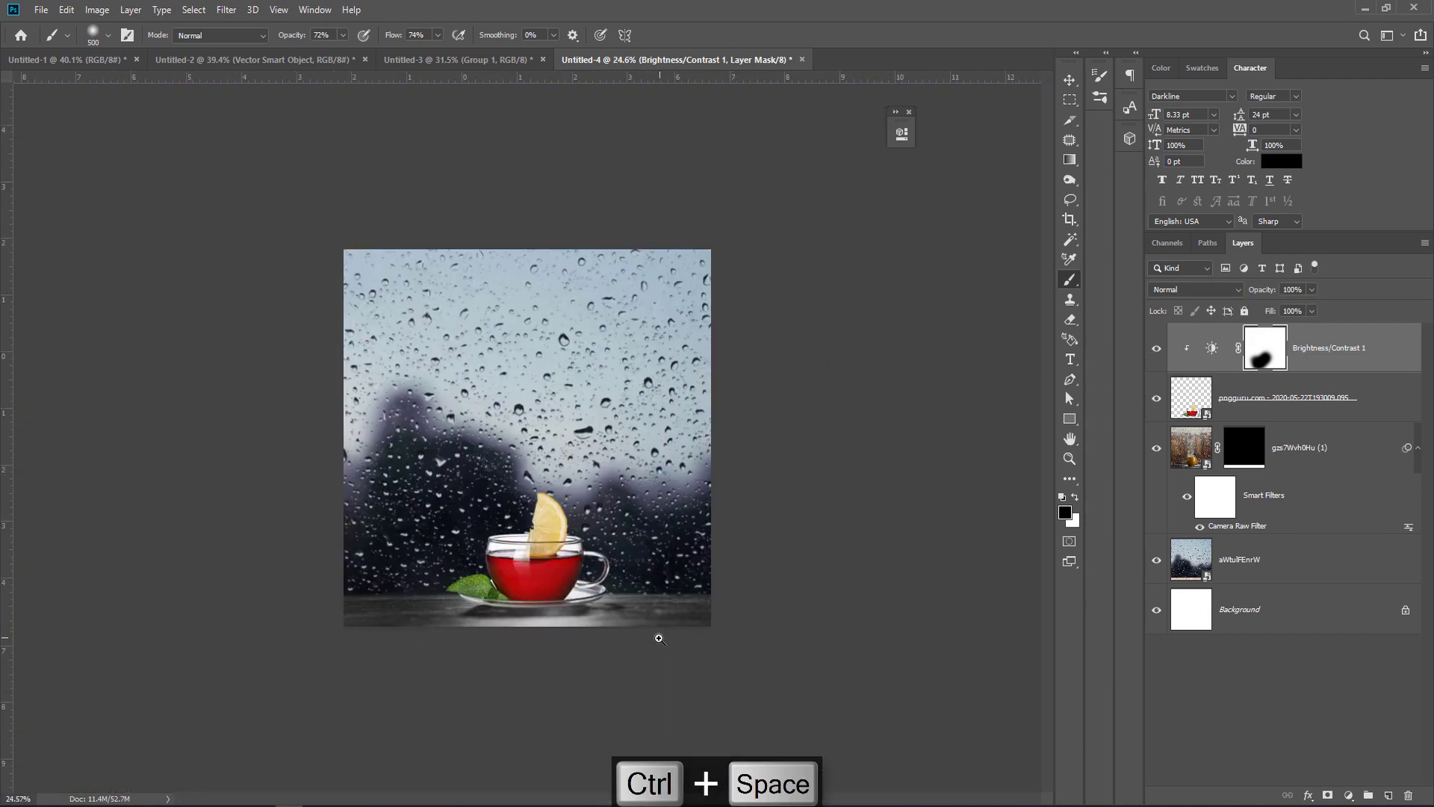
drag(568, 633, 570, 647)
Duplicate the tea cup layer and clip the Brightness/Contrast adjustment to the copy.
click(1325, 418)
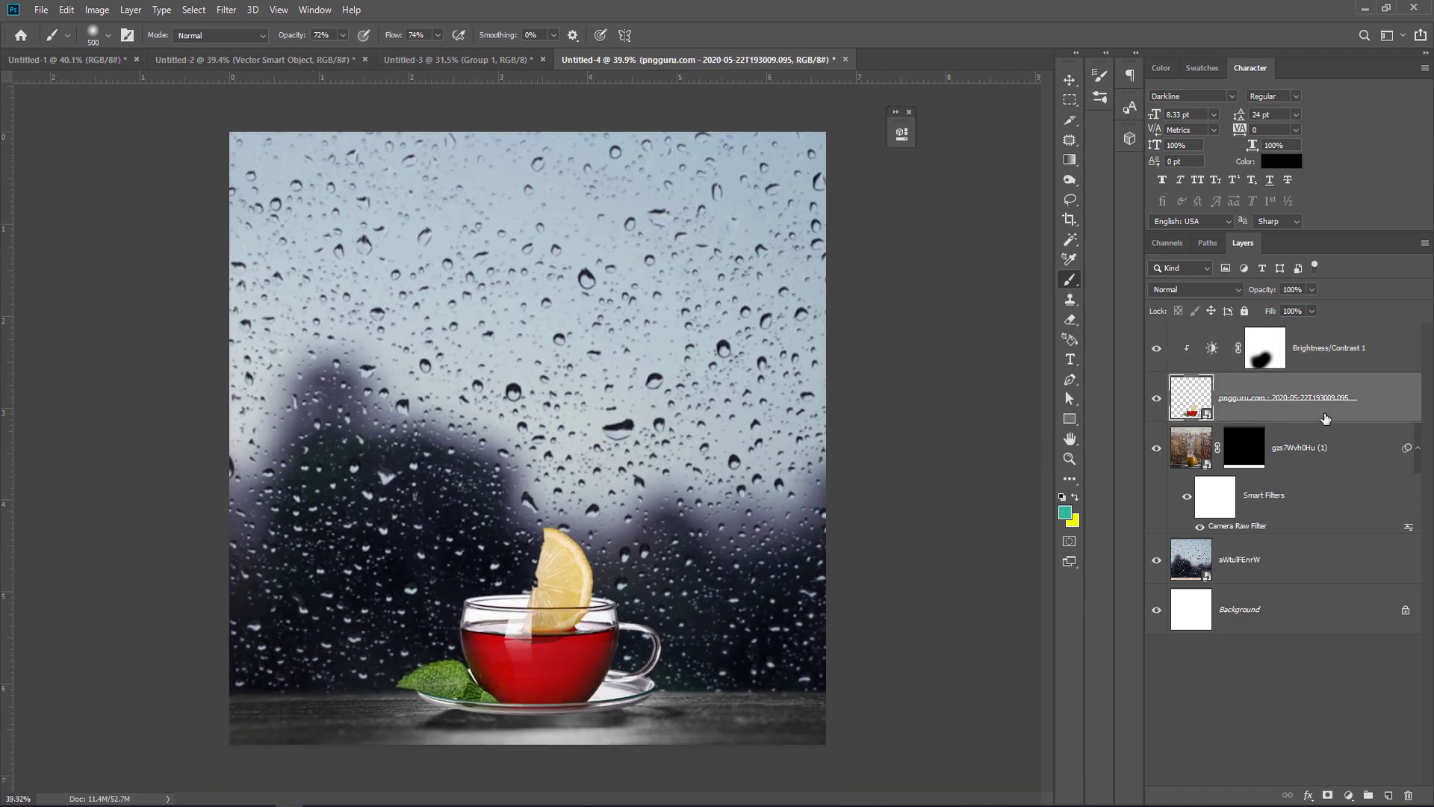
drag(1334, 413, 1388, 794)
double_click(1191, 348)
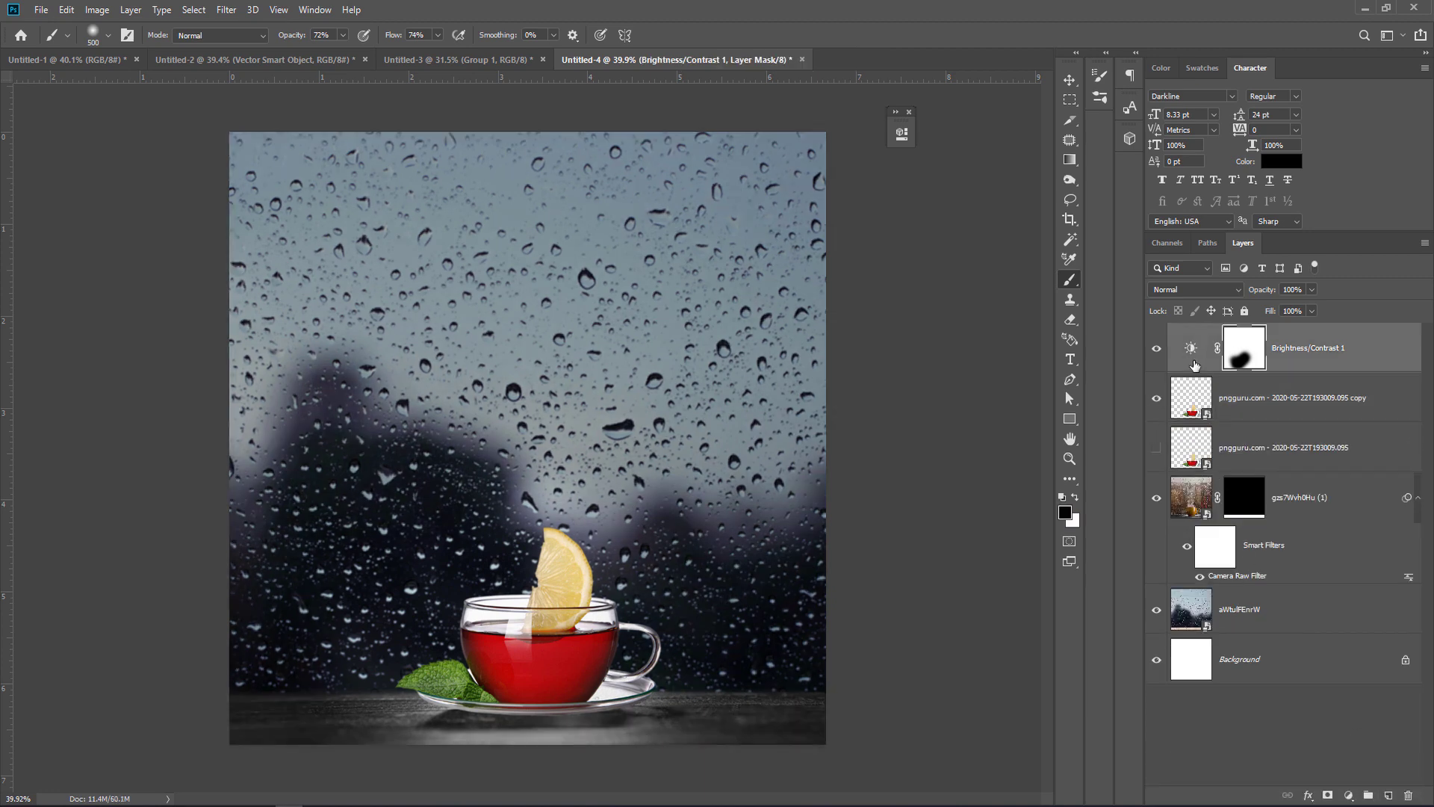
click(775, 342)
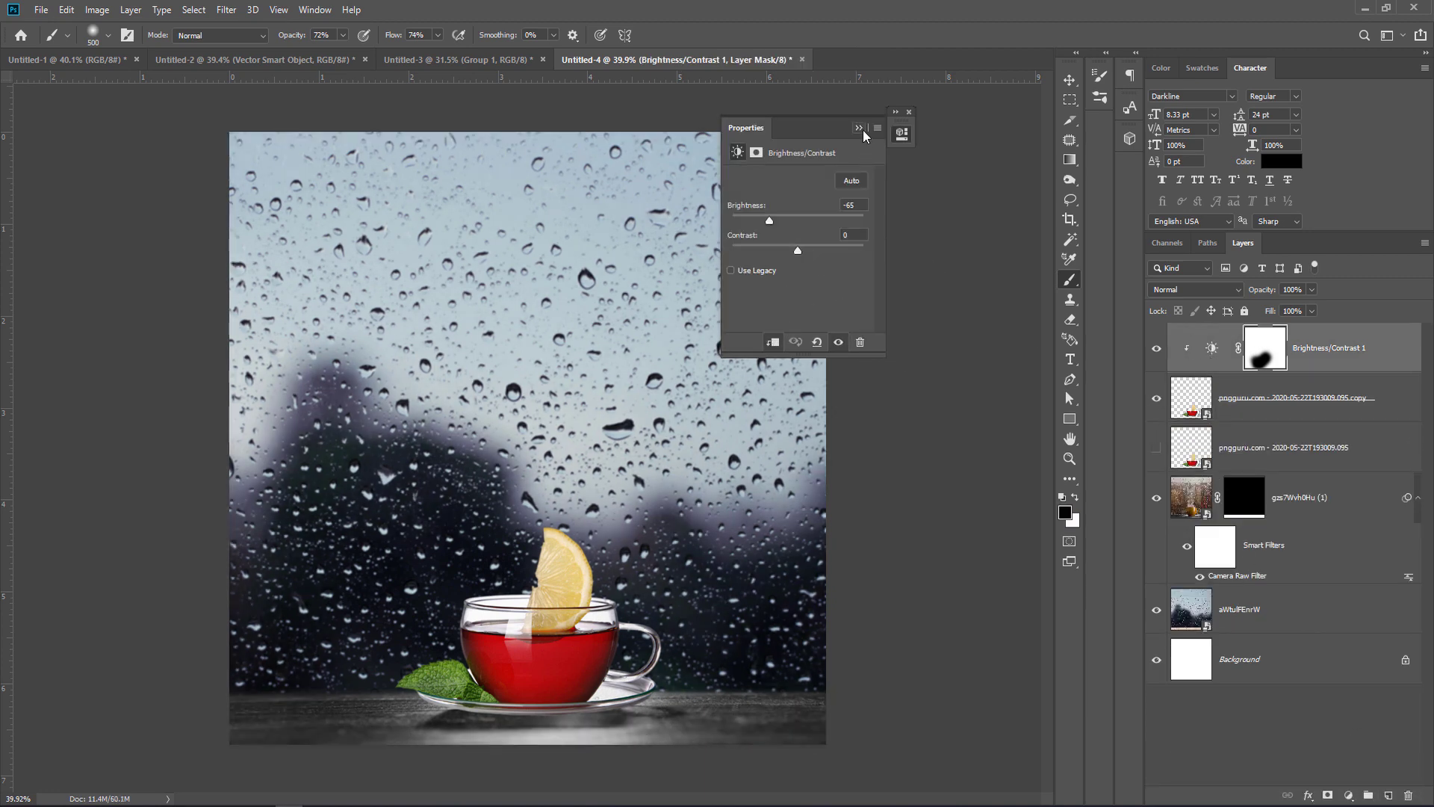
click(859, 129)
Preview darkening blend modes on the tea cup copy, keep it on Normal, and delete the hidden original cup layer.
drag(1214, 382, 1232, 396)
click(1195, 289)
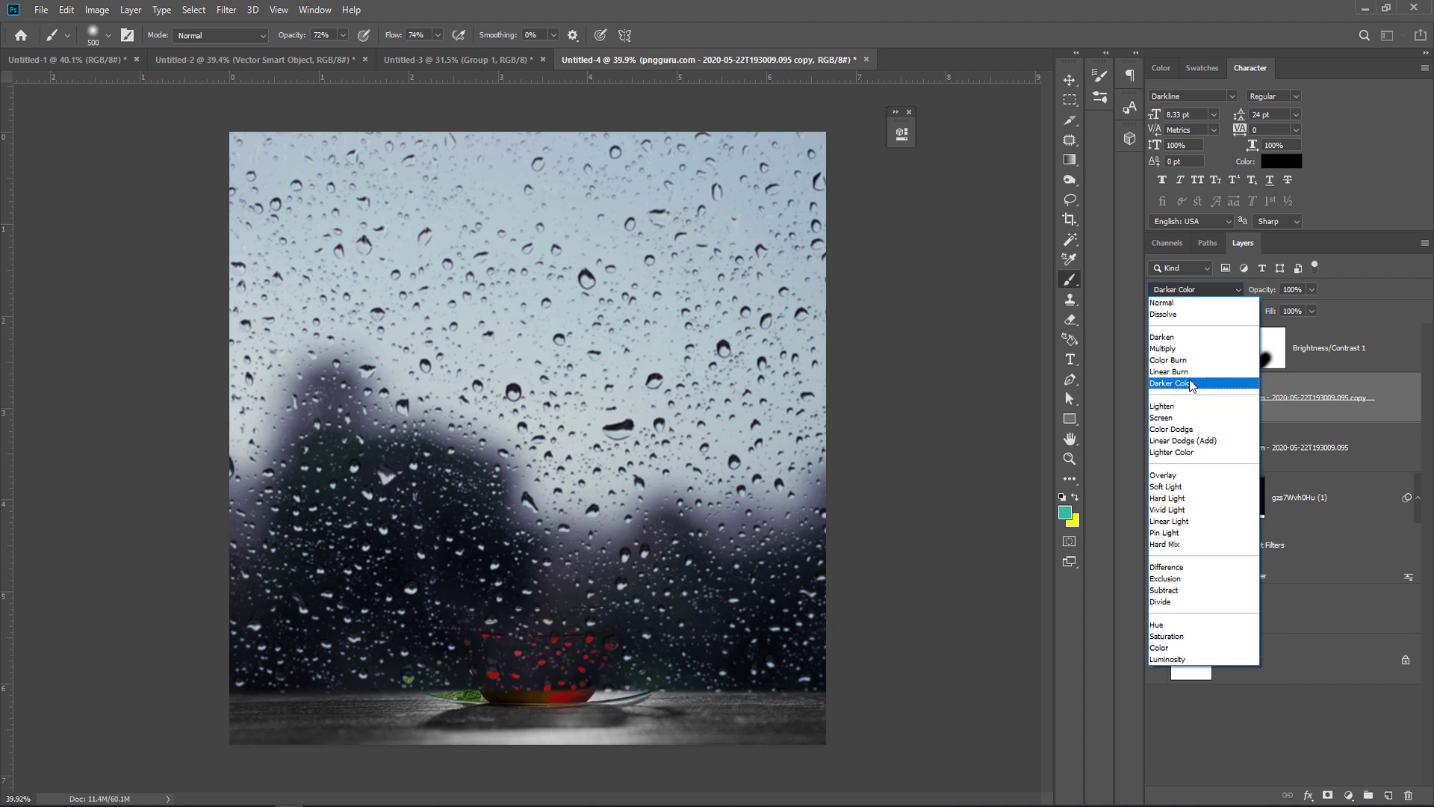
click(1169, 308)
drag(1347, 465, 1410, 790)
drag(1405, 779, 1408, 793)
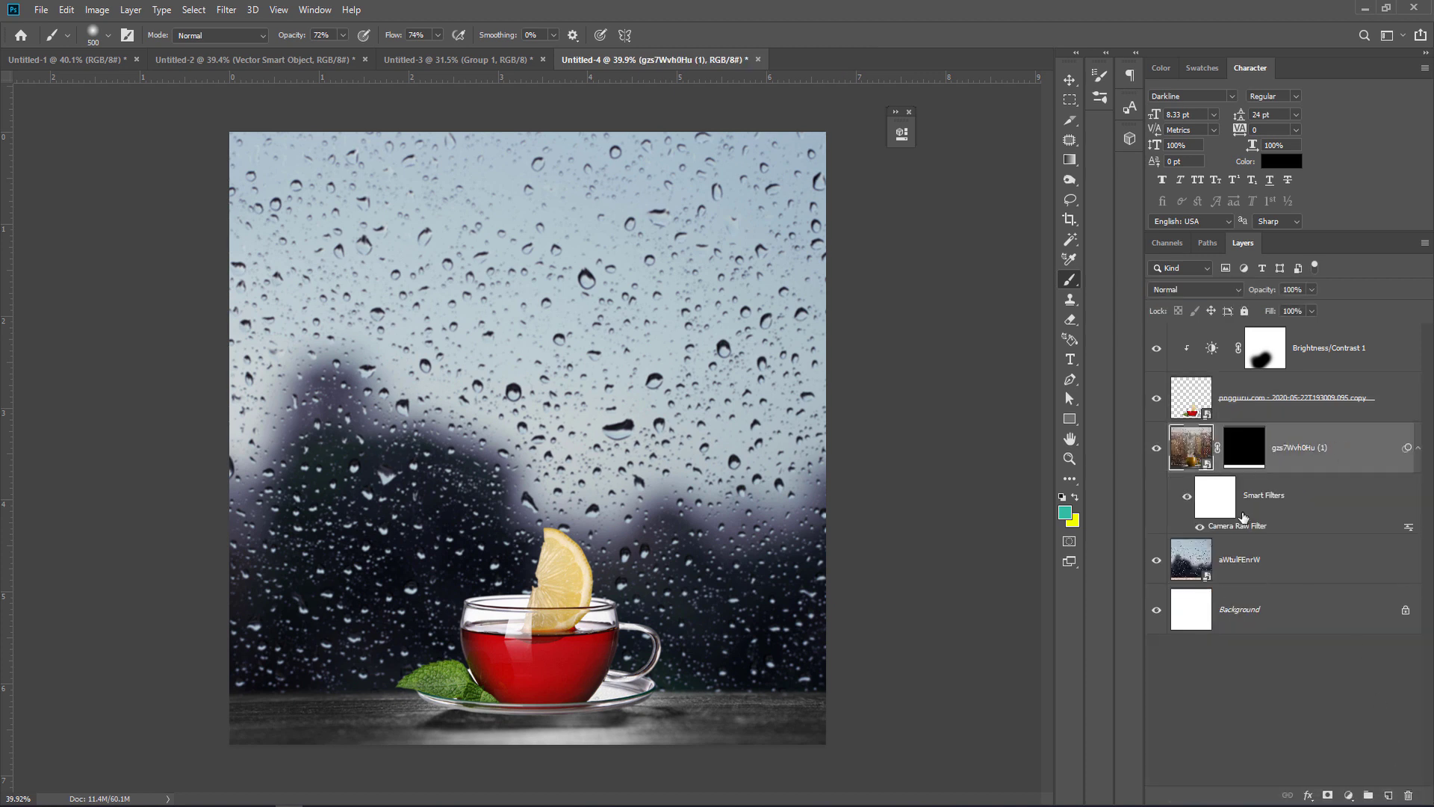
Add a black (#000000) Solid Color fill layer directly above the rainy window layer.
click(1282, 558)
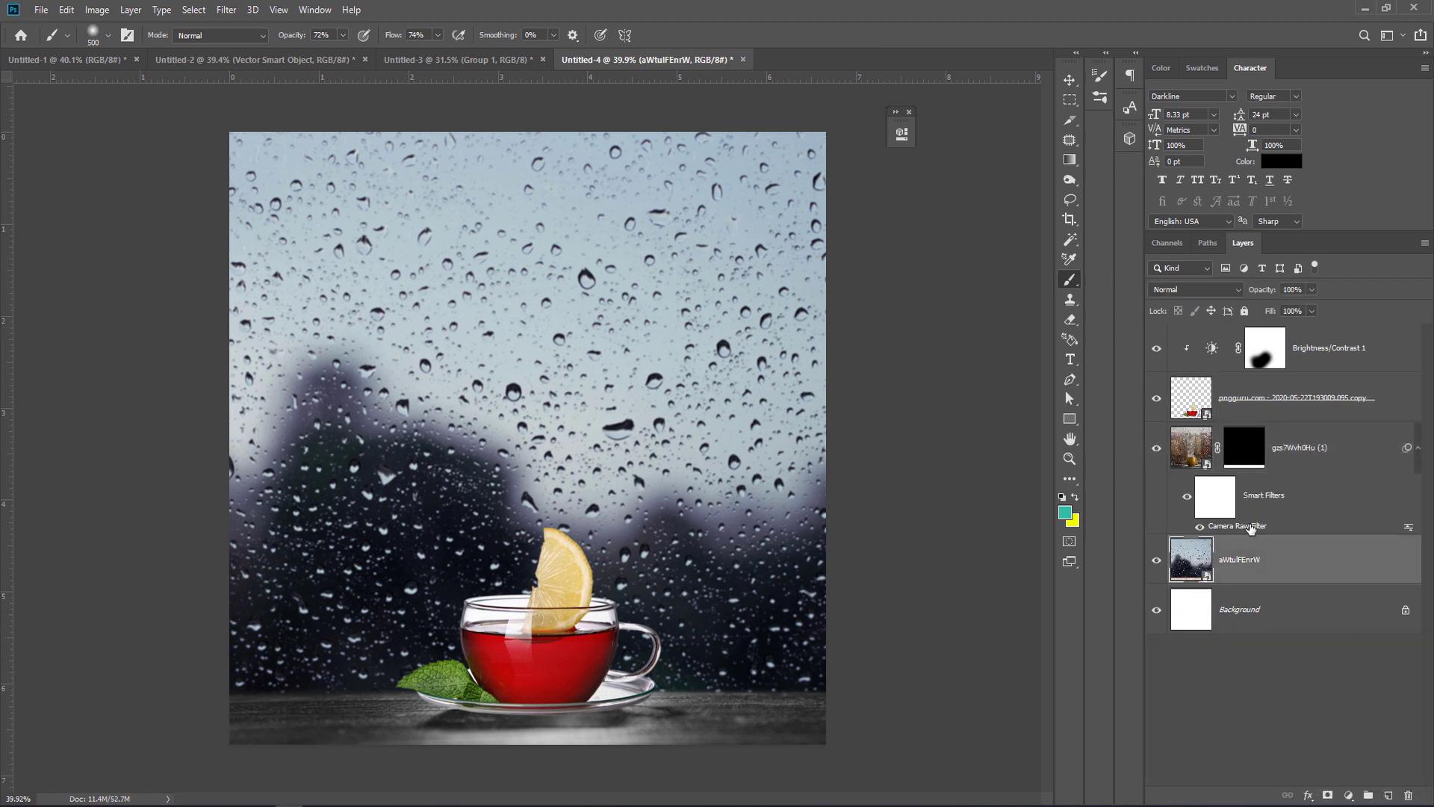
click(1348, 795)
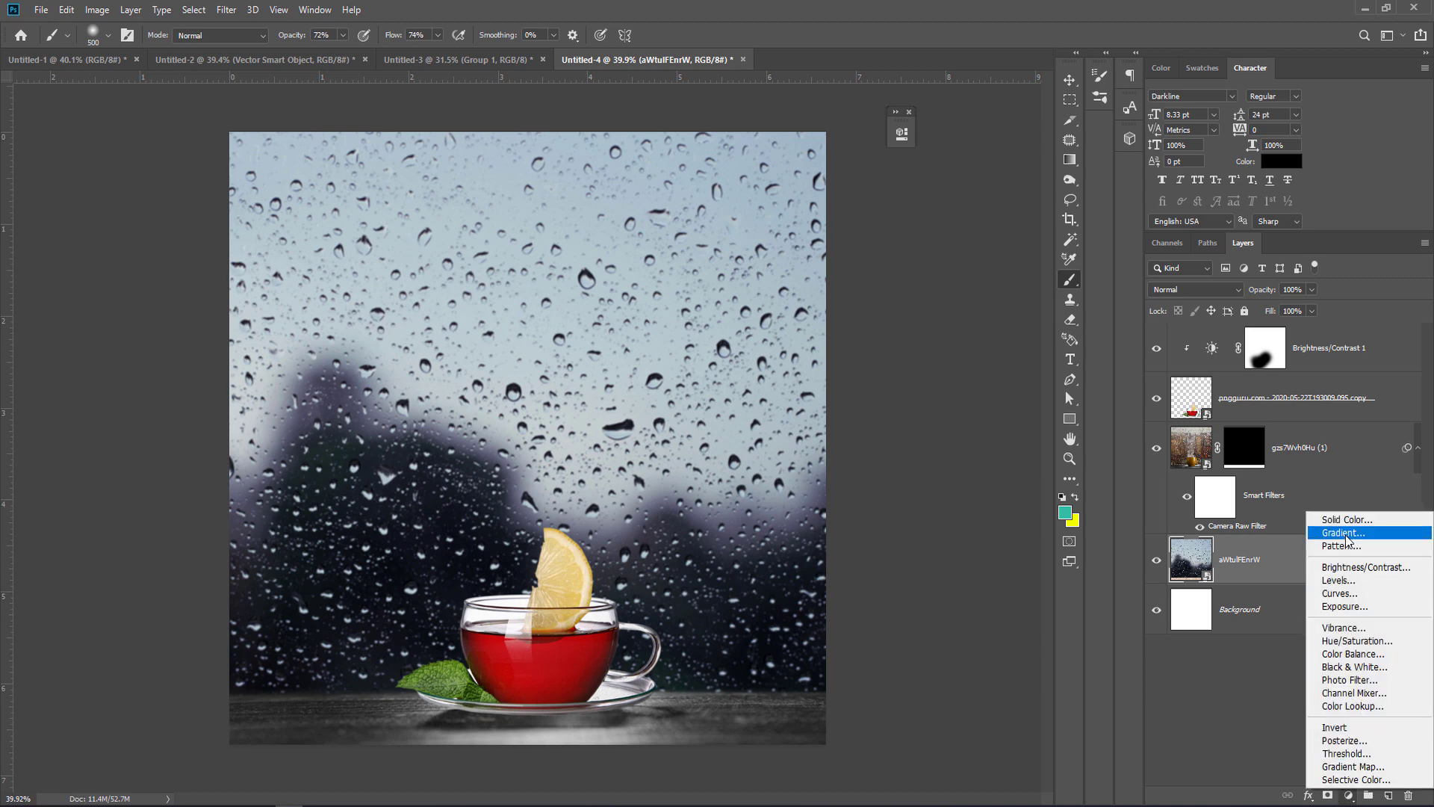
click(1346, 519)
click(891, 481)
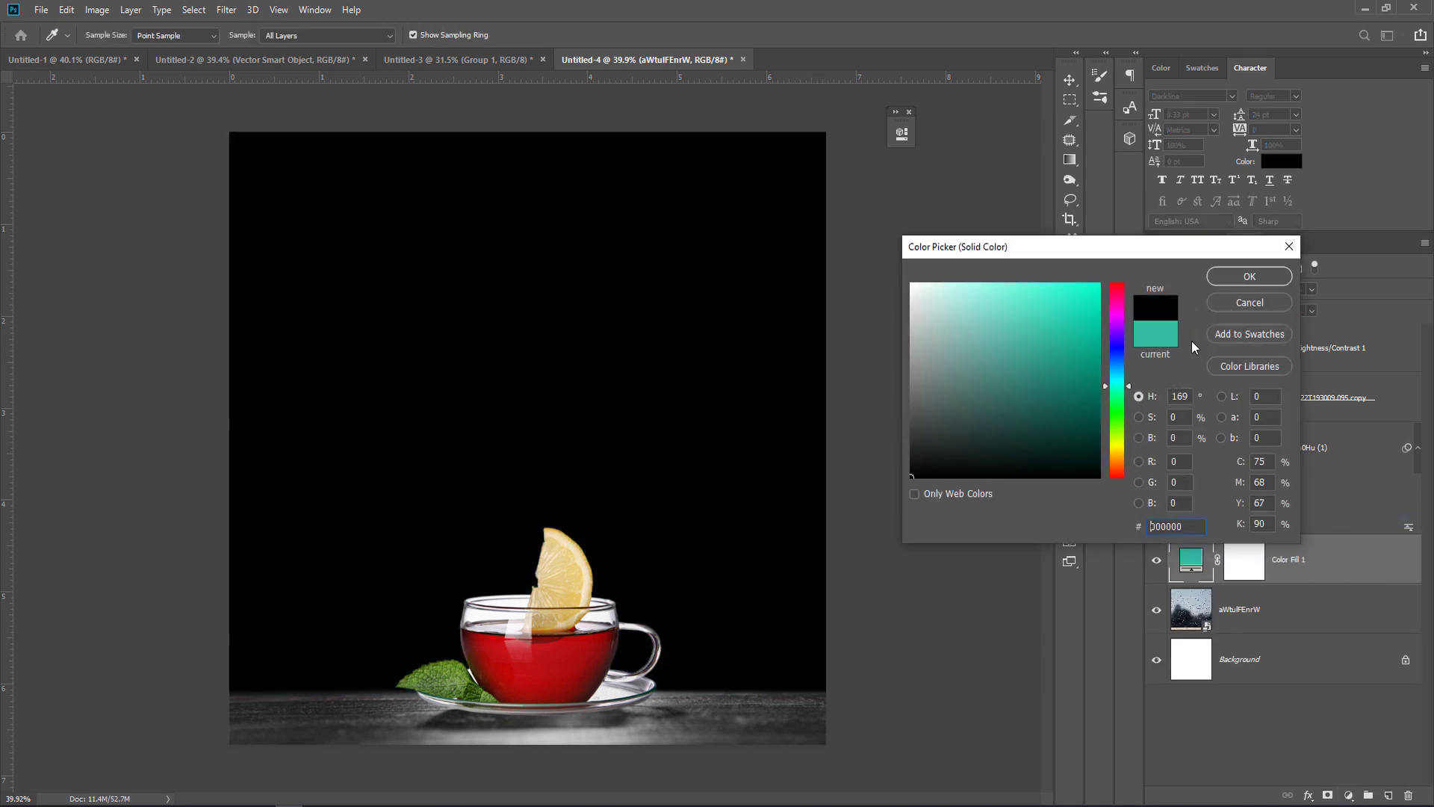
click(1225, 277)
Set the black fill layer to Overlay, reduce its opacity to about 28%, and compare the window with and without it.
click(1193, 289)
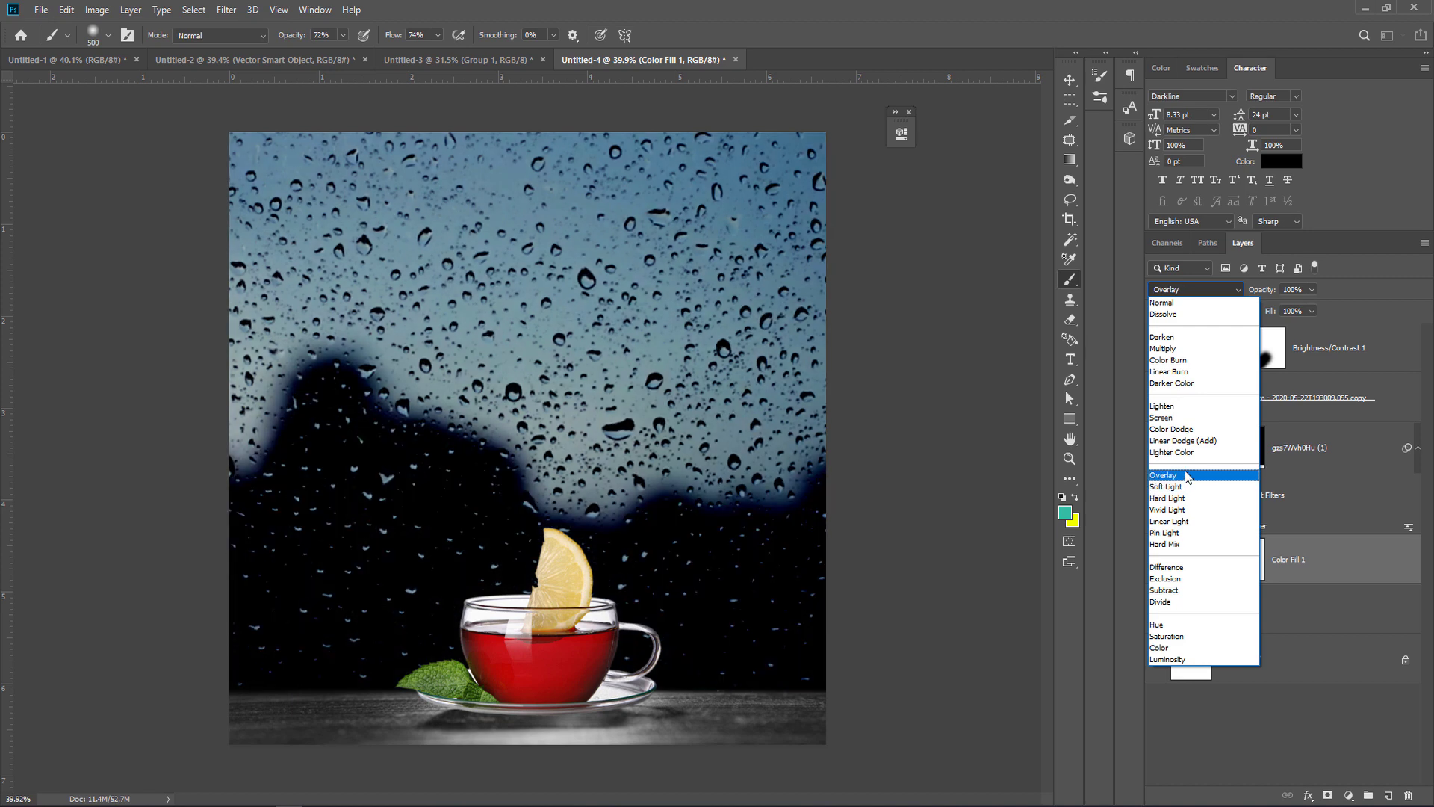
click(1185, 475)
click(1310, 291)
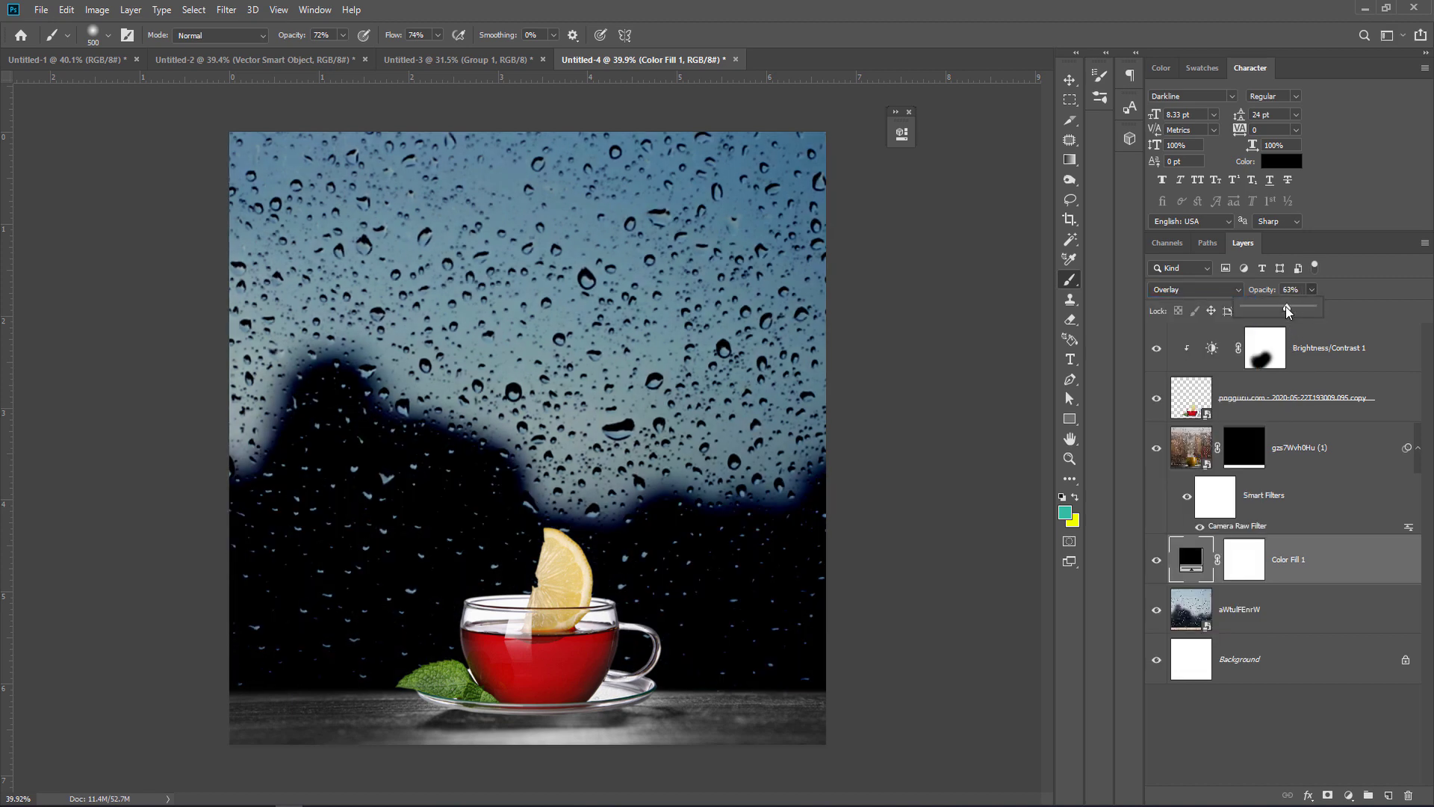
drag(1285, 306, 1261, 309)
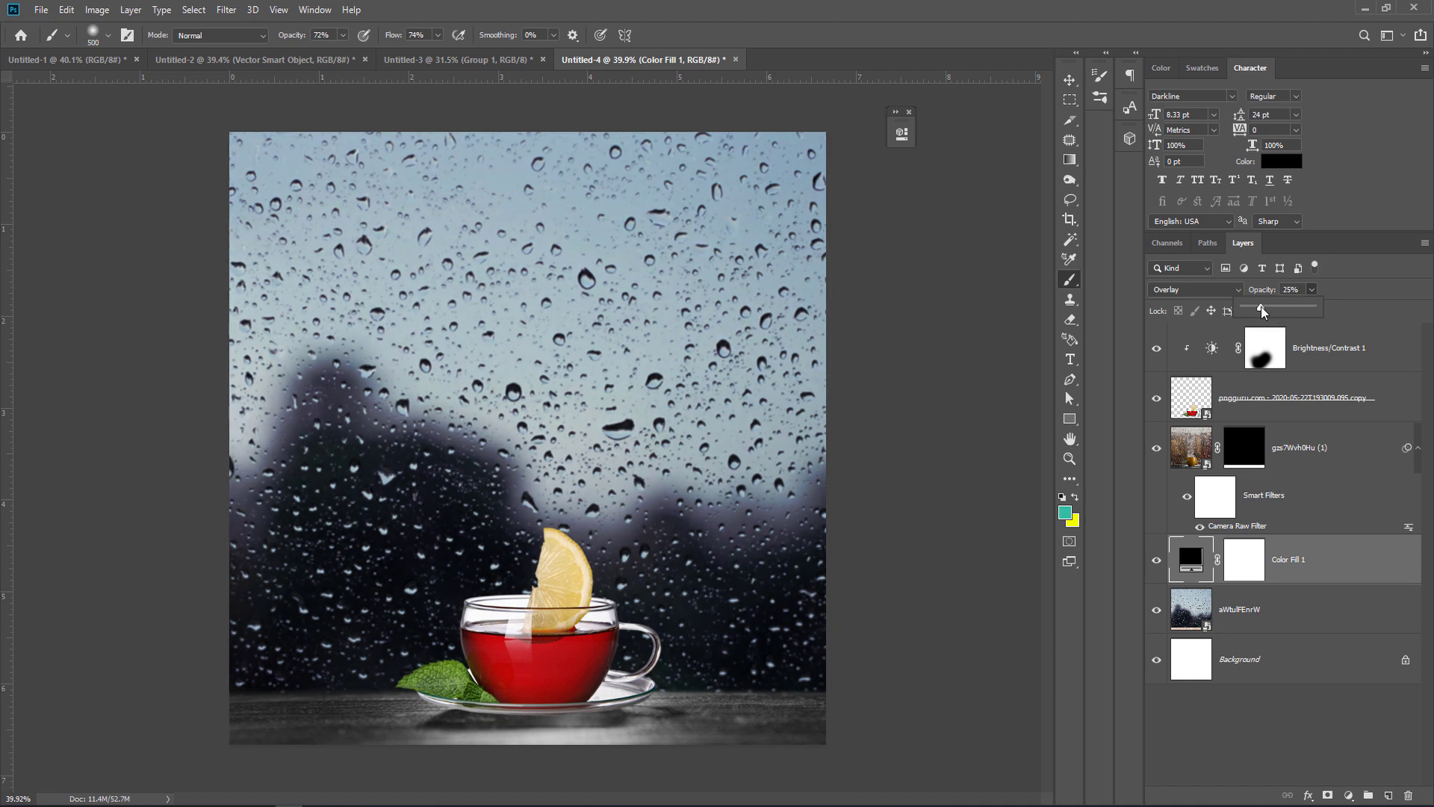
click(1071, 100)
click(1157, 560)
click(1157, 560)
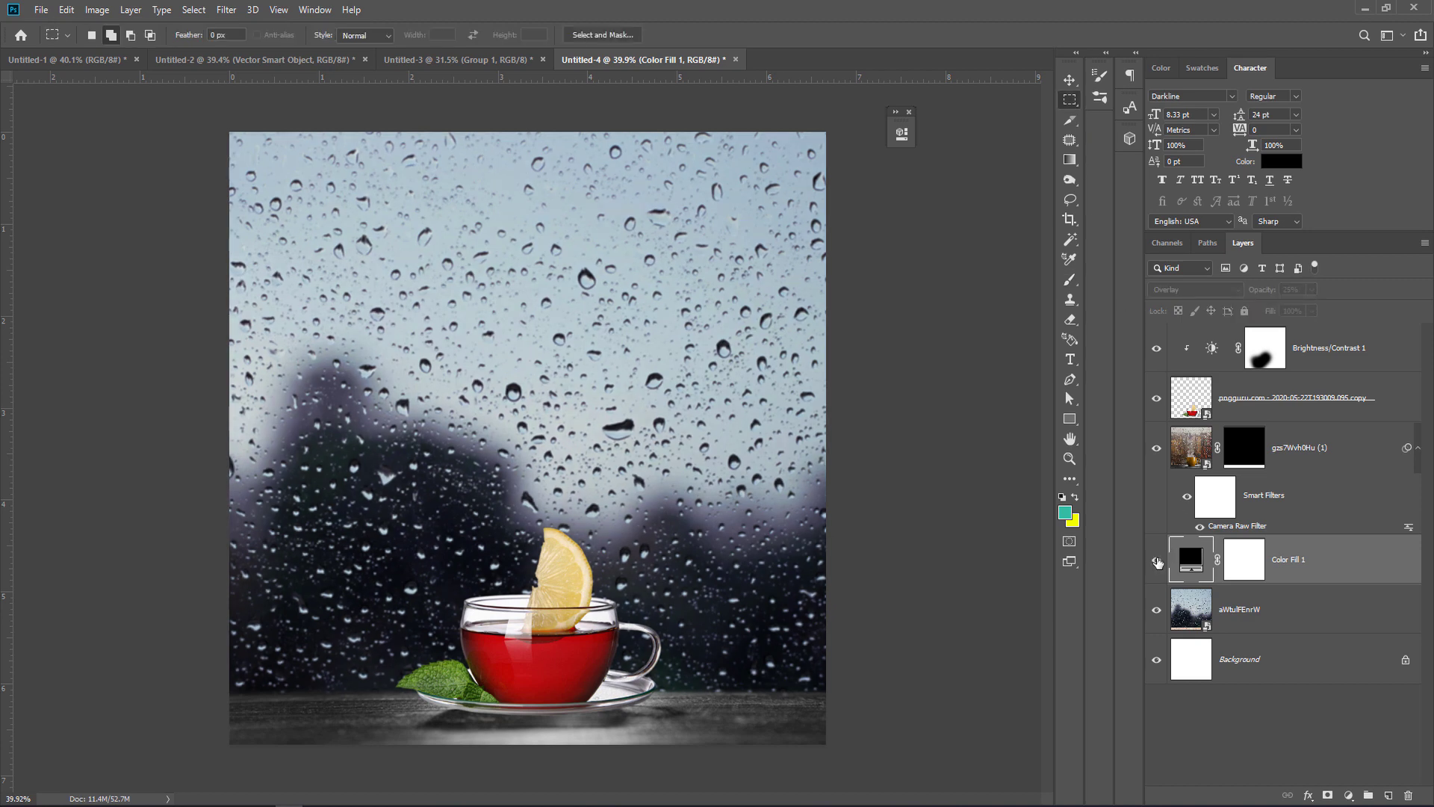
click(1157, 560)
click(1157, 561)
Apply the Camera Raw Filter to the rainy window layer with Highlights at -100, and compare it with the black fill toggled.
click(1251, 632)
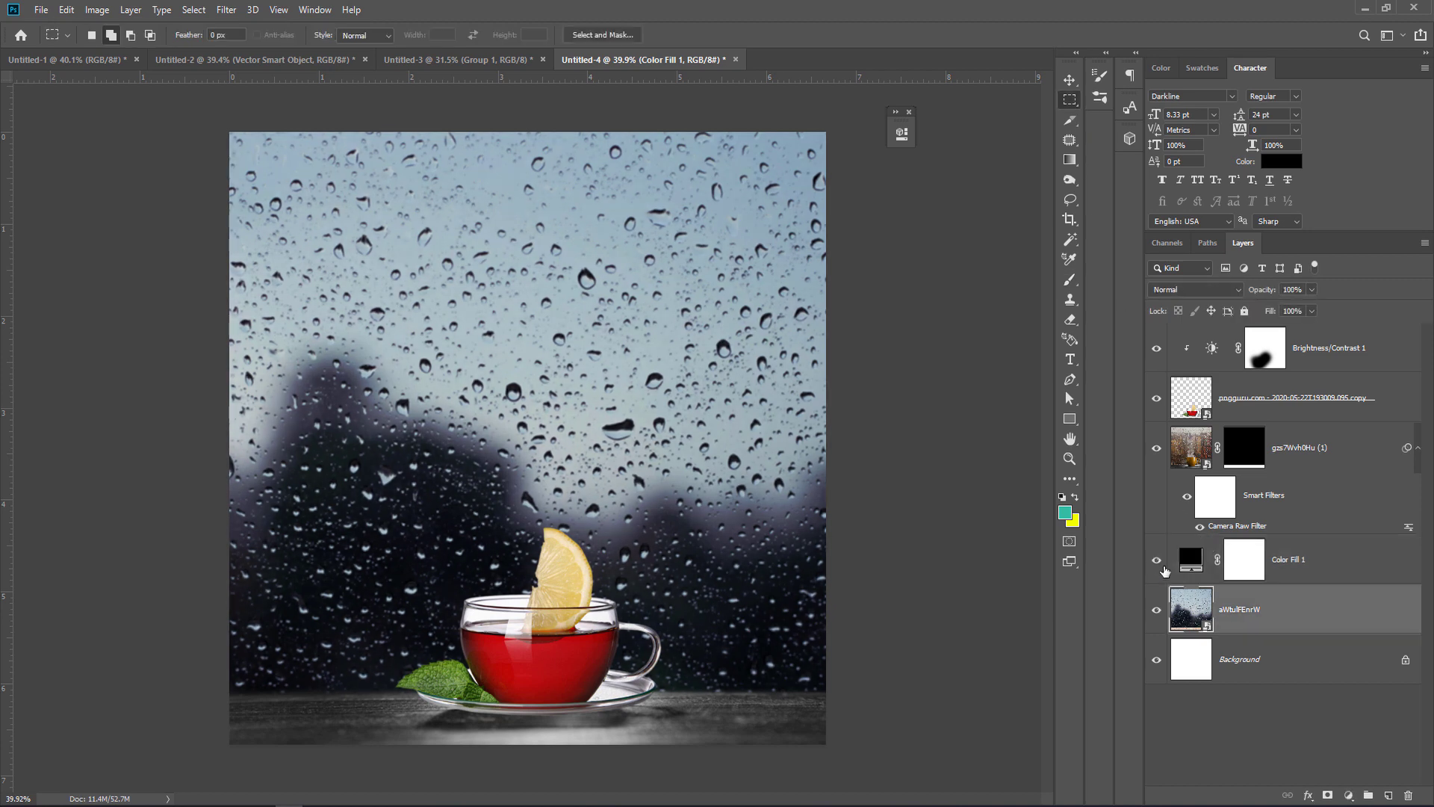
click(224, 13)
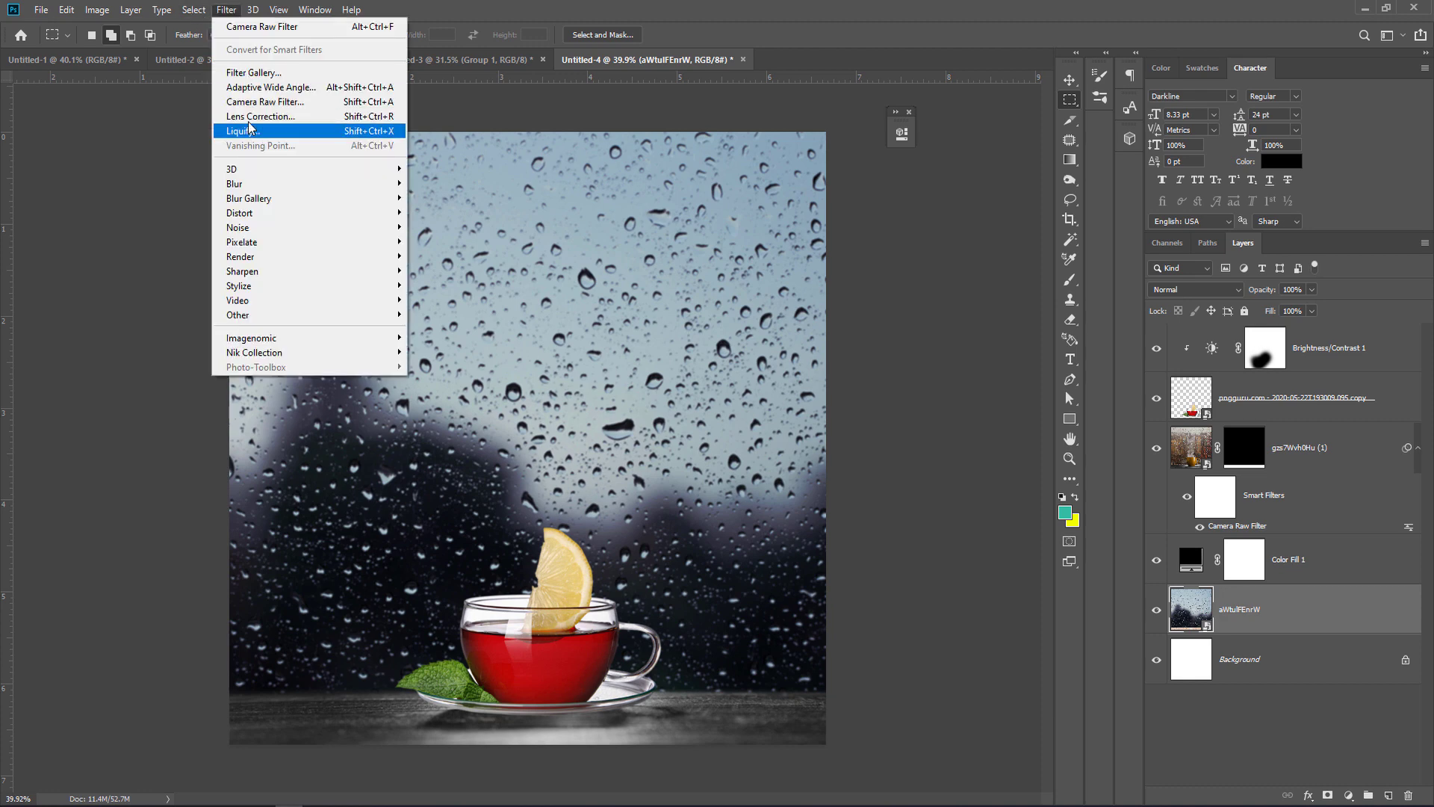
click(269, 102)
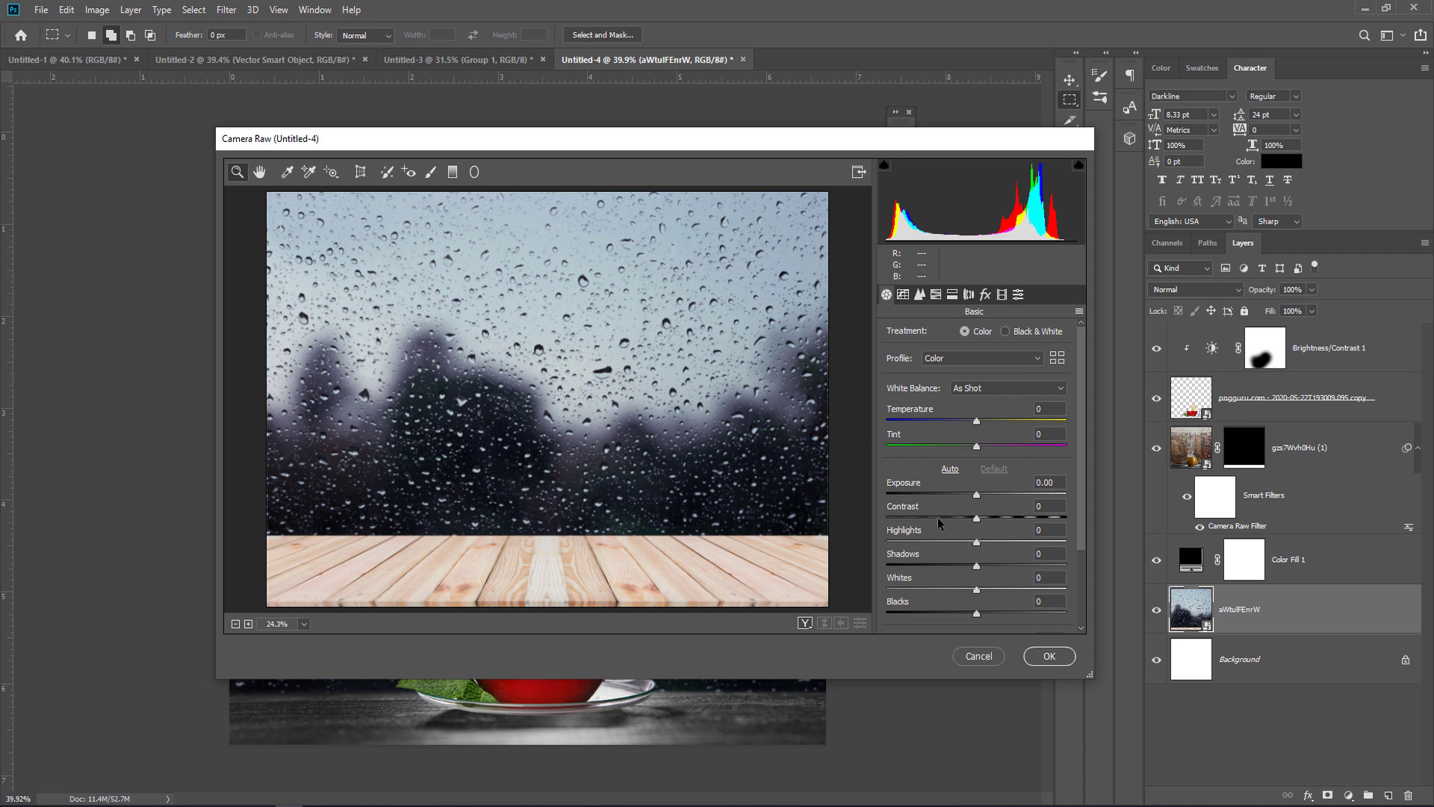
drag(934, 543, 850, 551)
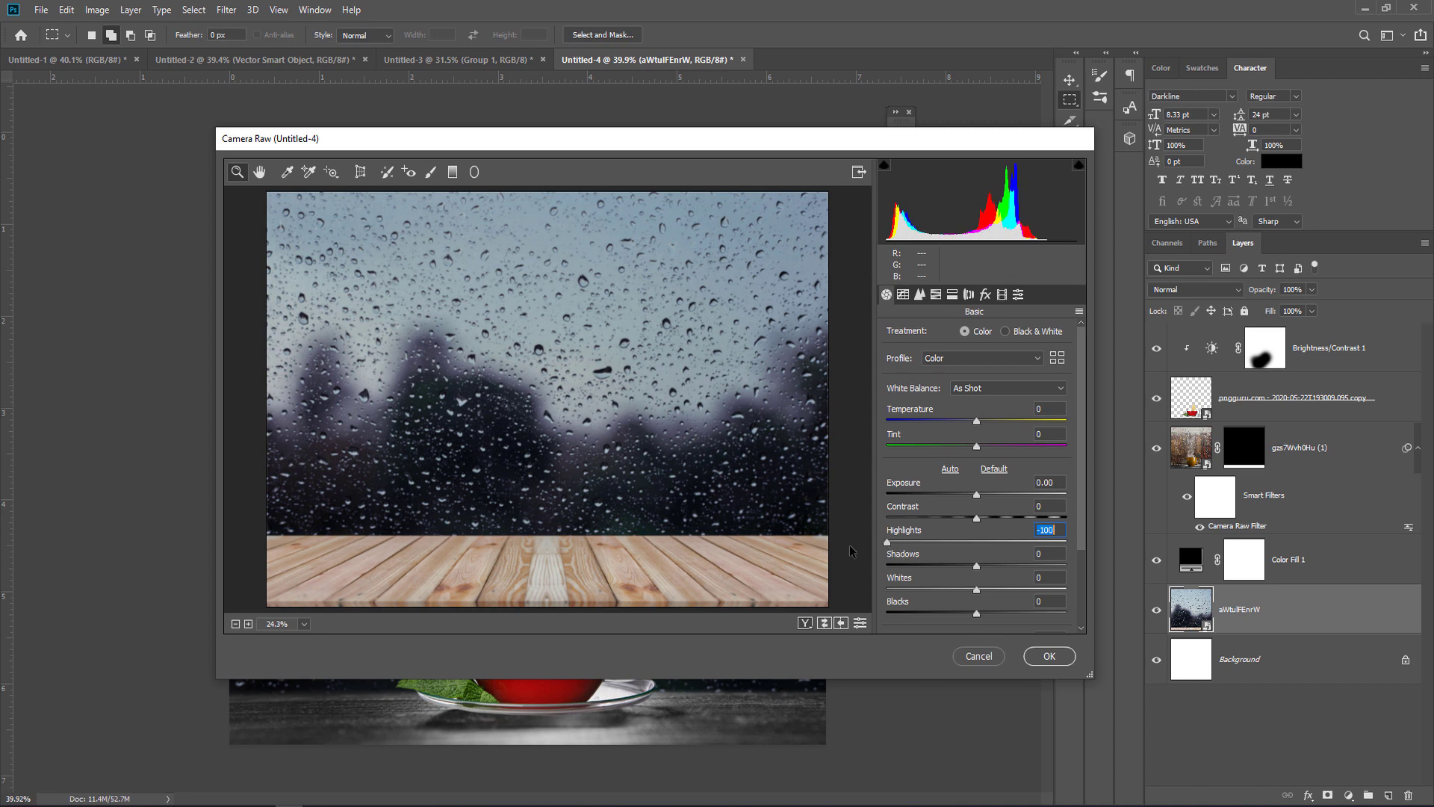
click(1045, 656)
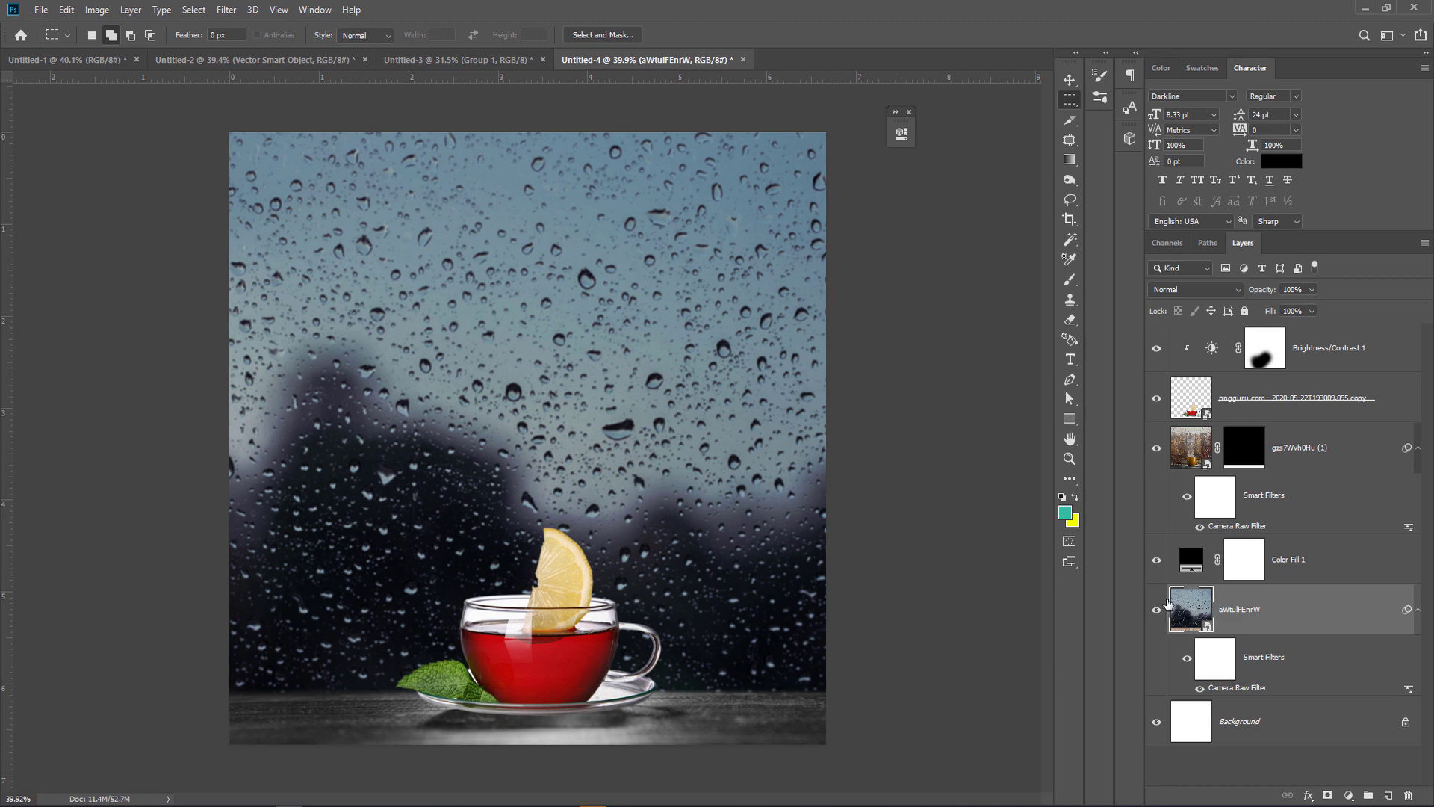
click(1157, 559)
click(1157, 559)
click(1156, 560)
click(1157, 561)
Place the smoke_PNG55197 image and scale it down so the steam rises from the tea cup.
drag(914, 571, 635, 557)
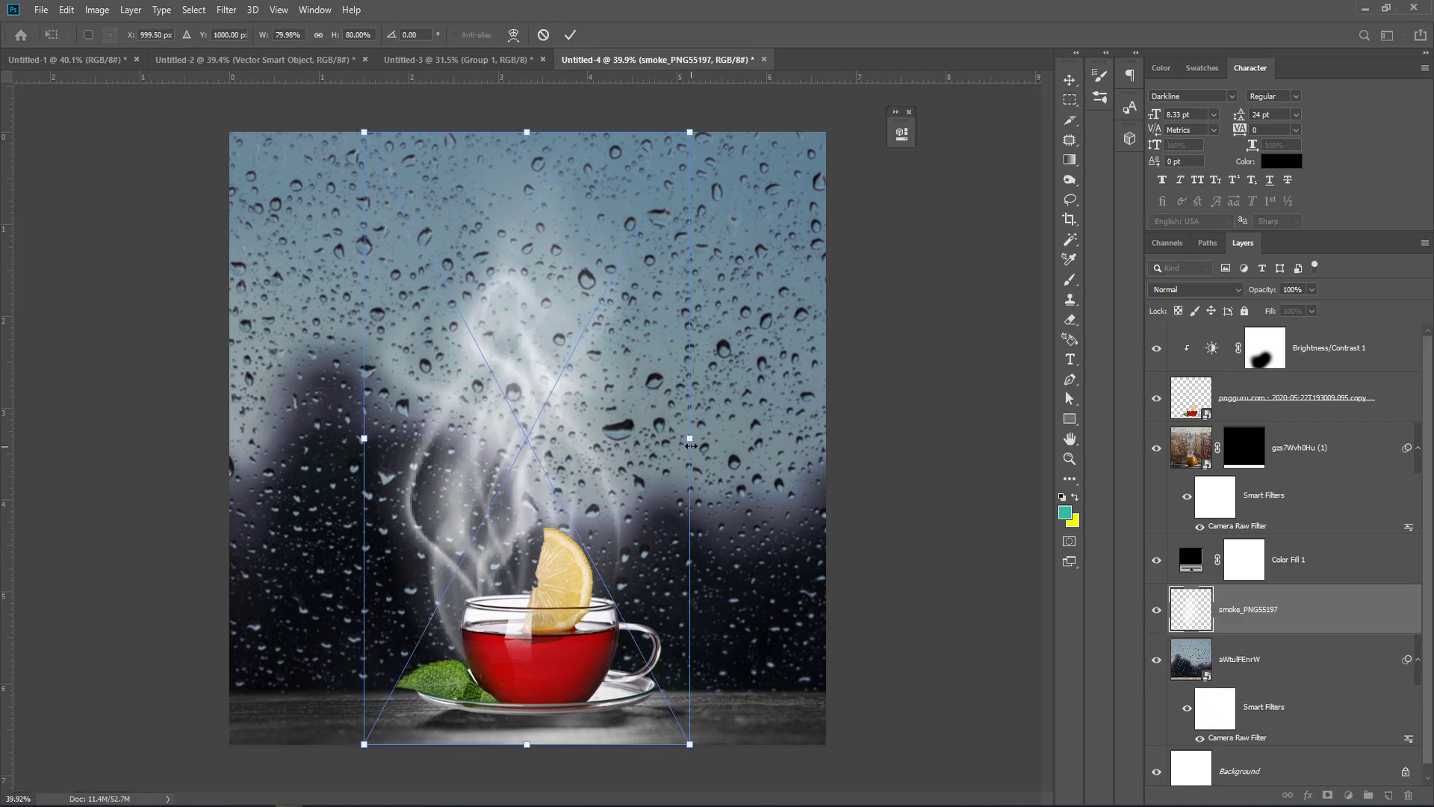
drag(691, 446, 588, 530)
key(Return)
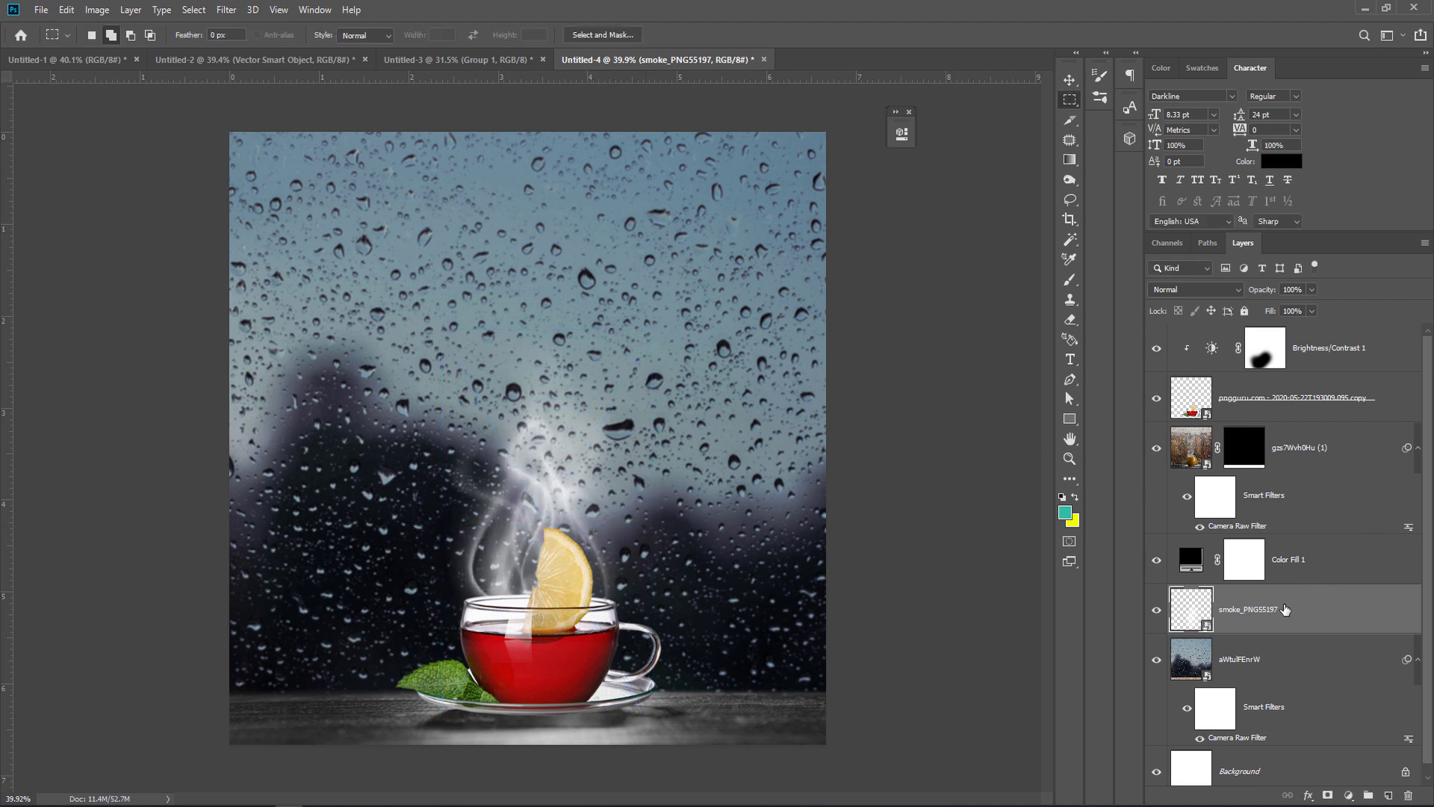
Try the smoke layer above everything, and move it directly beneath the tea cup layer.
mouse_move(1284, 609)
mouse_down()
mouse_move(1269, 414)
mouse_move(1285, 590)
mouse_up()
key(ctrl+shift+bracketright)
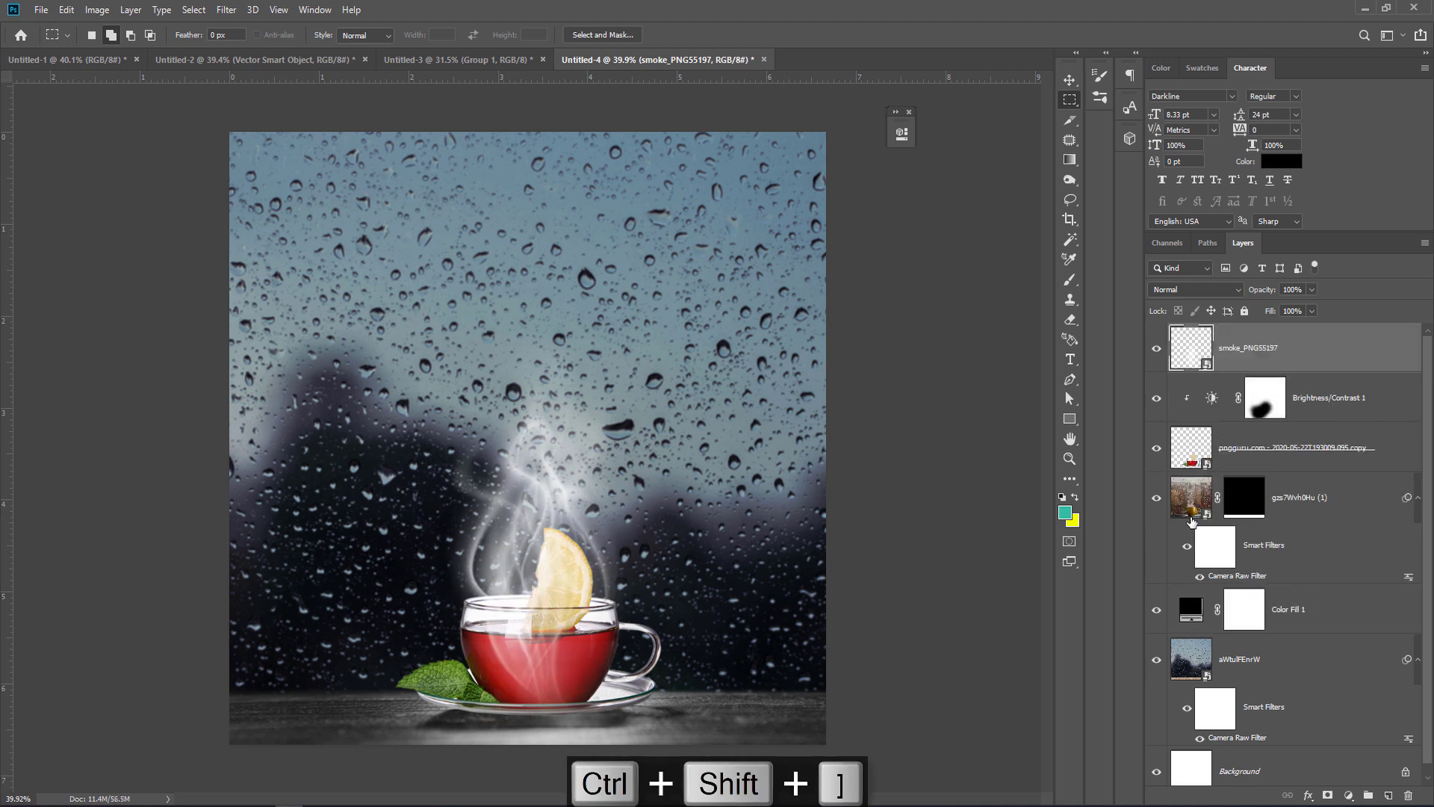
click(1070, 80)
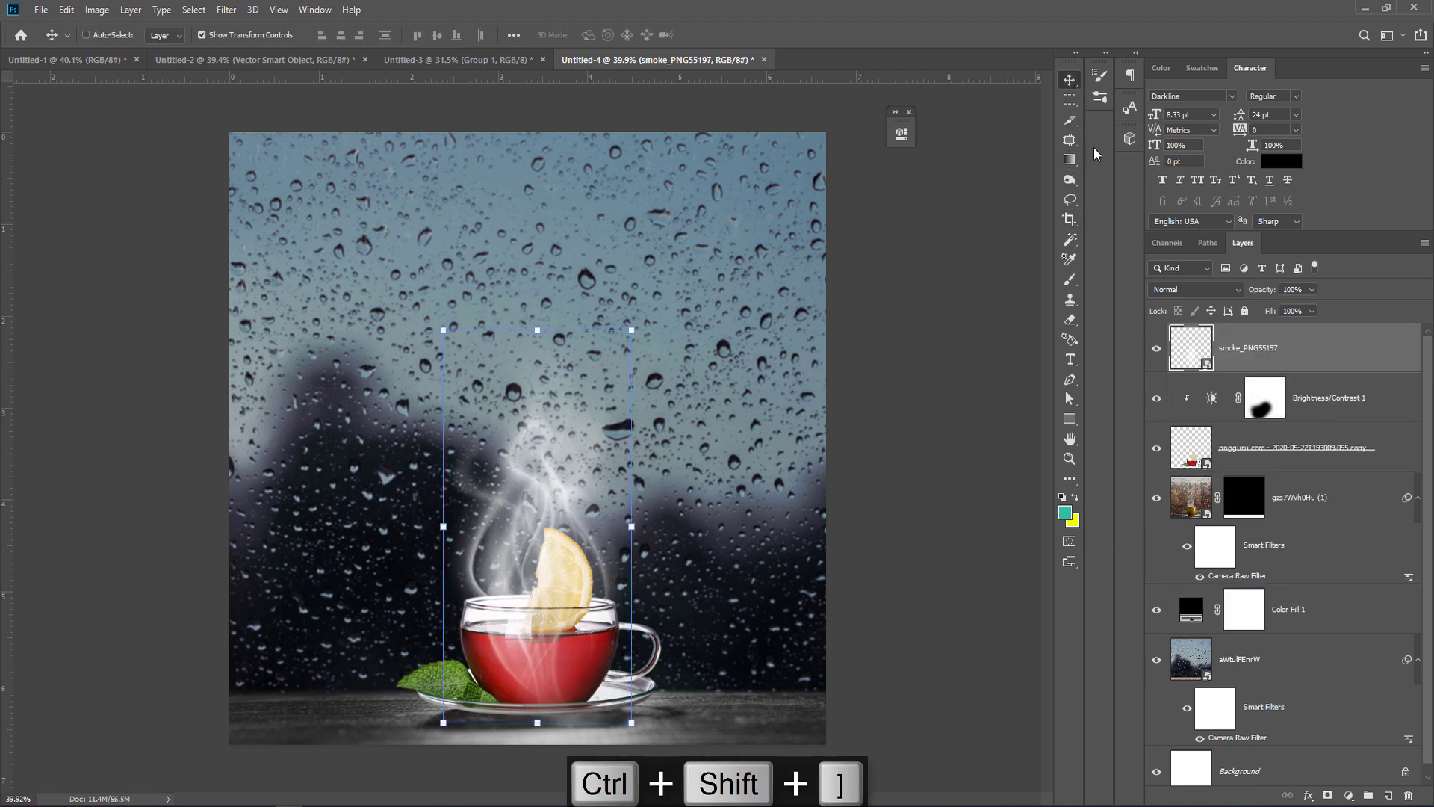
drag(1296, 354, 1295, 471)
drag(525, 509, 524, 509)
Shift the smoke slightly upward over the cup and set its opacity to 71%, keeping the blend mode Normal.
click(1193, 289)
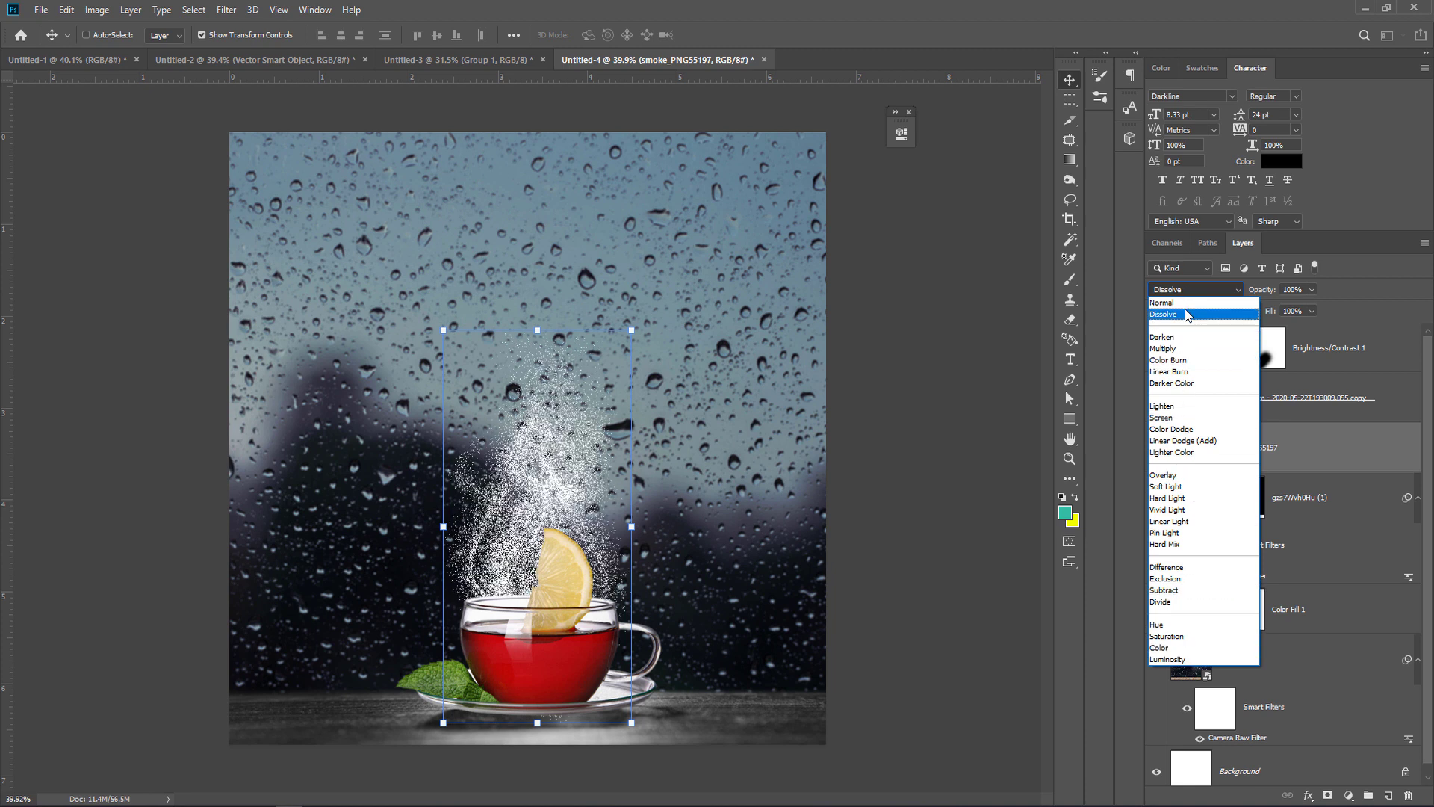
click(1184, 302)
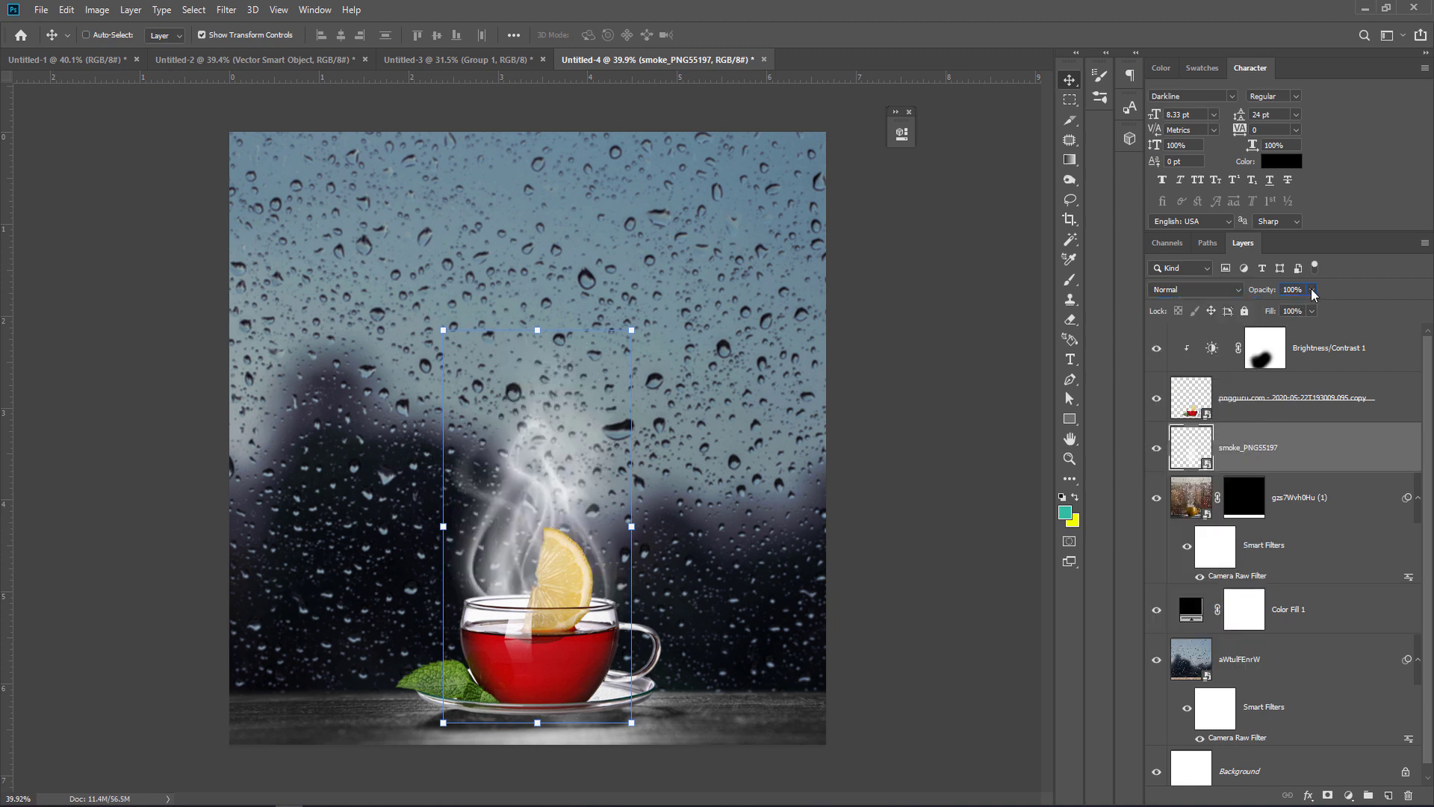
click(1311, 289)
drag(1315, 307, 1293, 307)
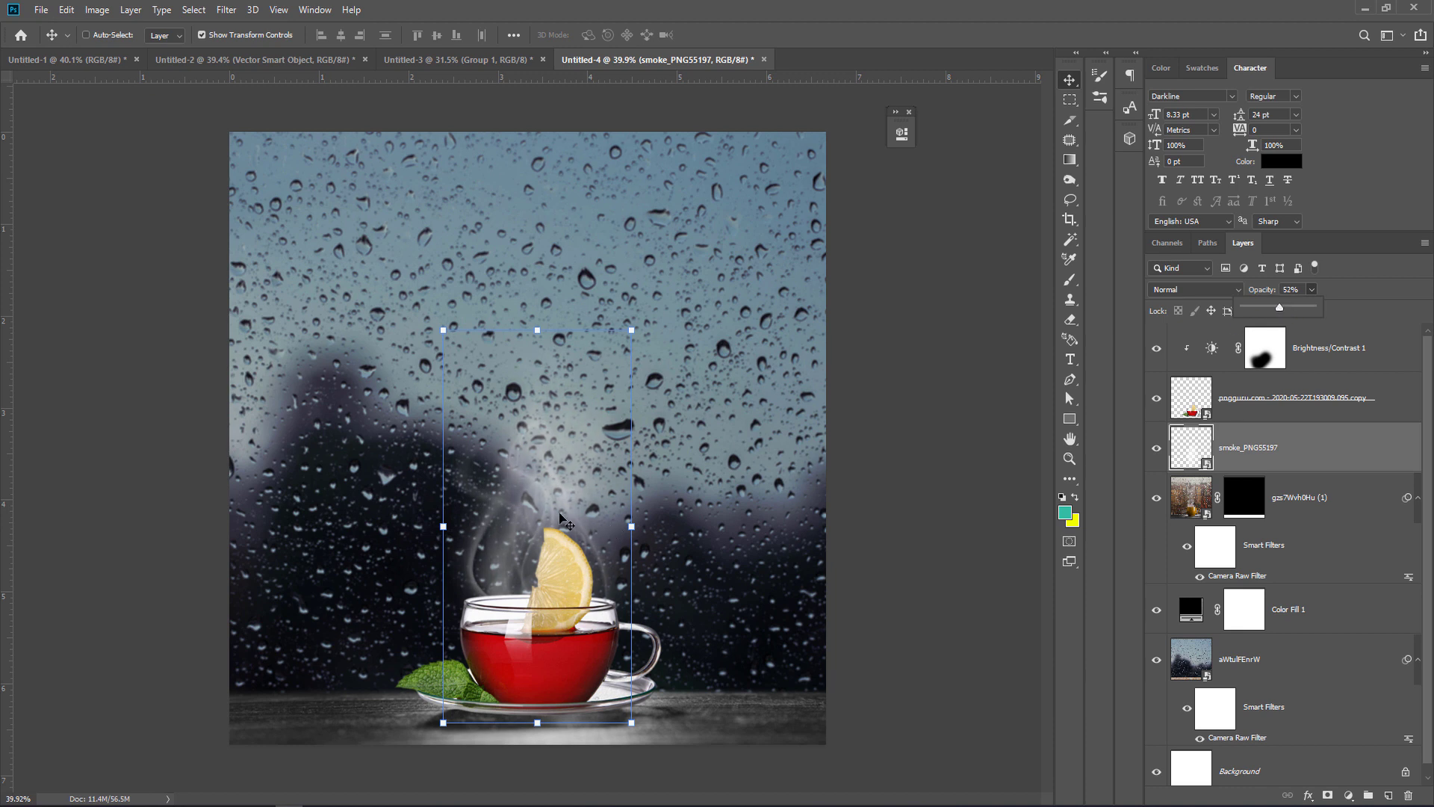
drag(564, 468, 562, 481)
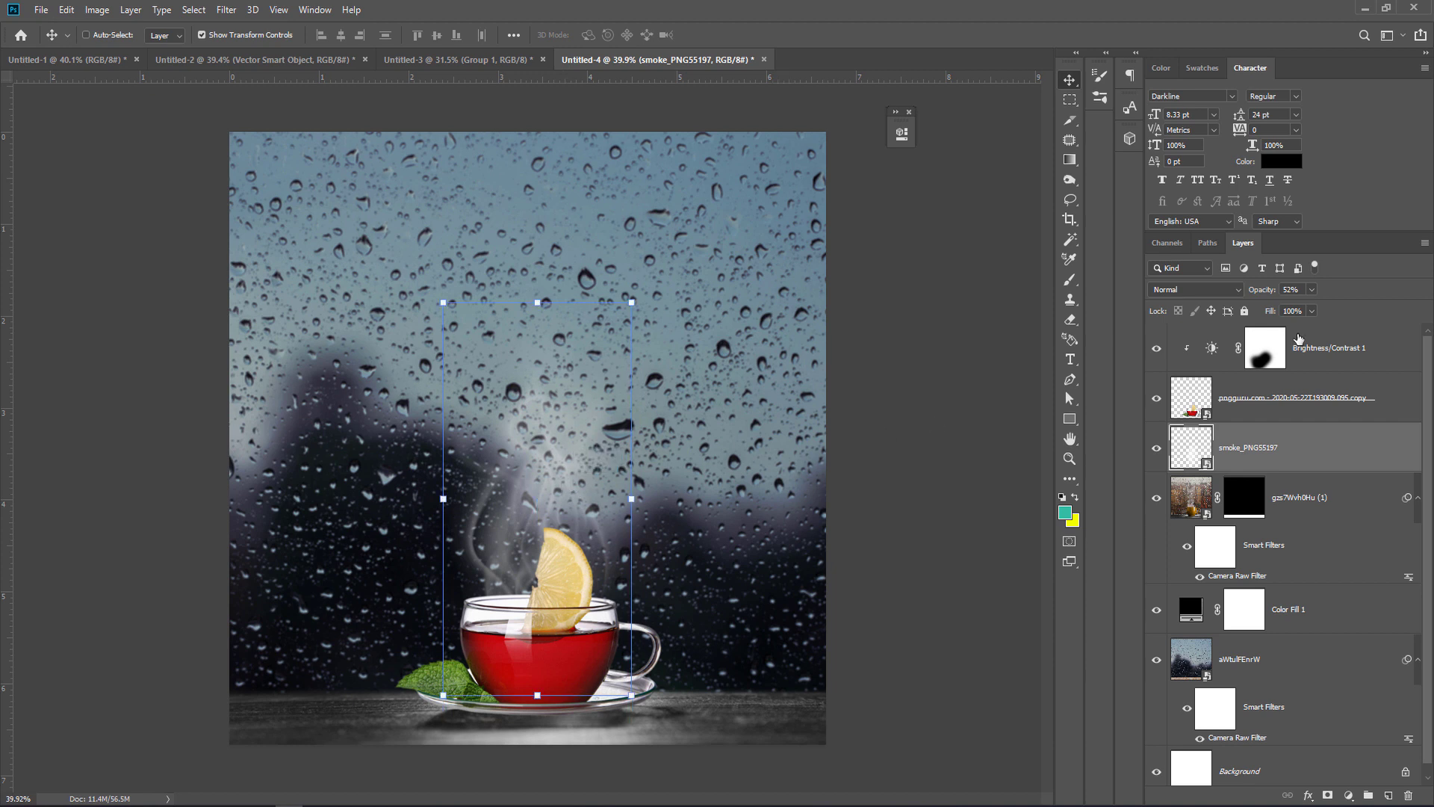
click(1311, 290)
drag(1316, 307, 1327, 314)
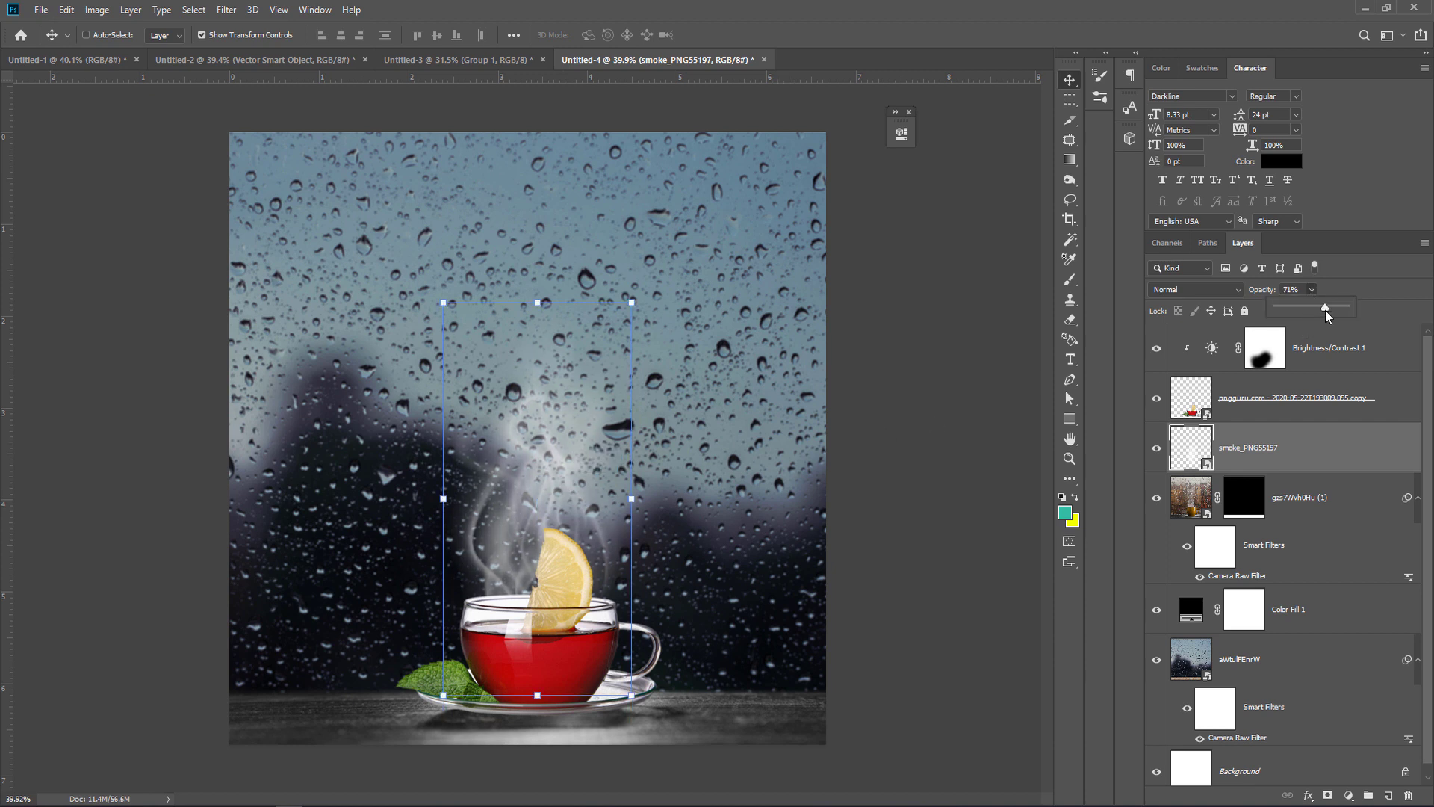
Bring the smoke layer to the top of the layer stack.
click(1070, 100)
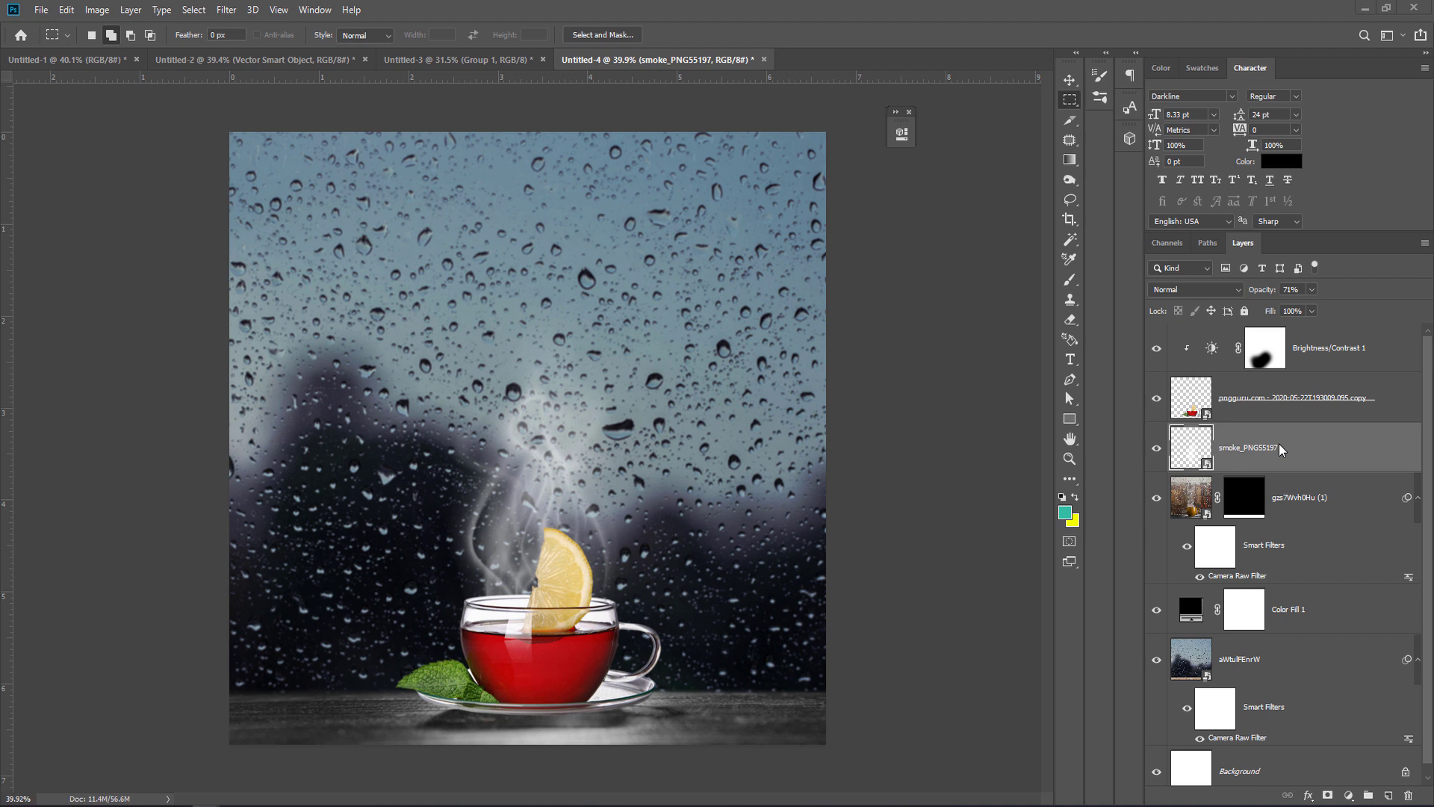
key(ctrl+shift+bracketright)
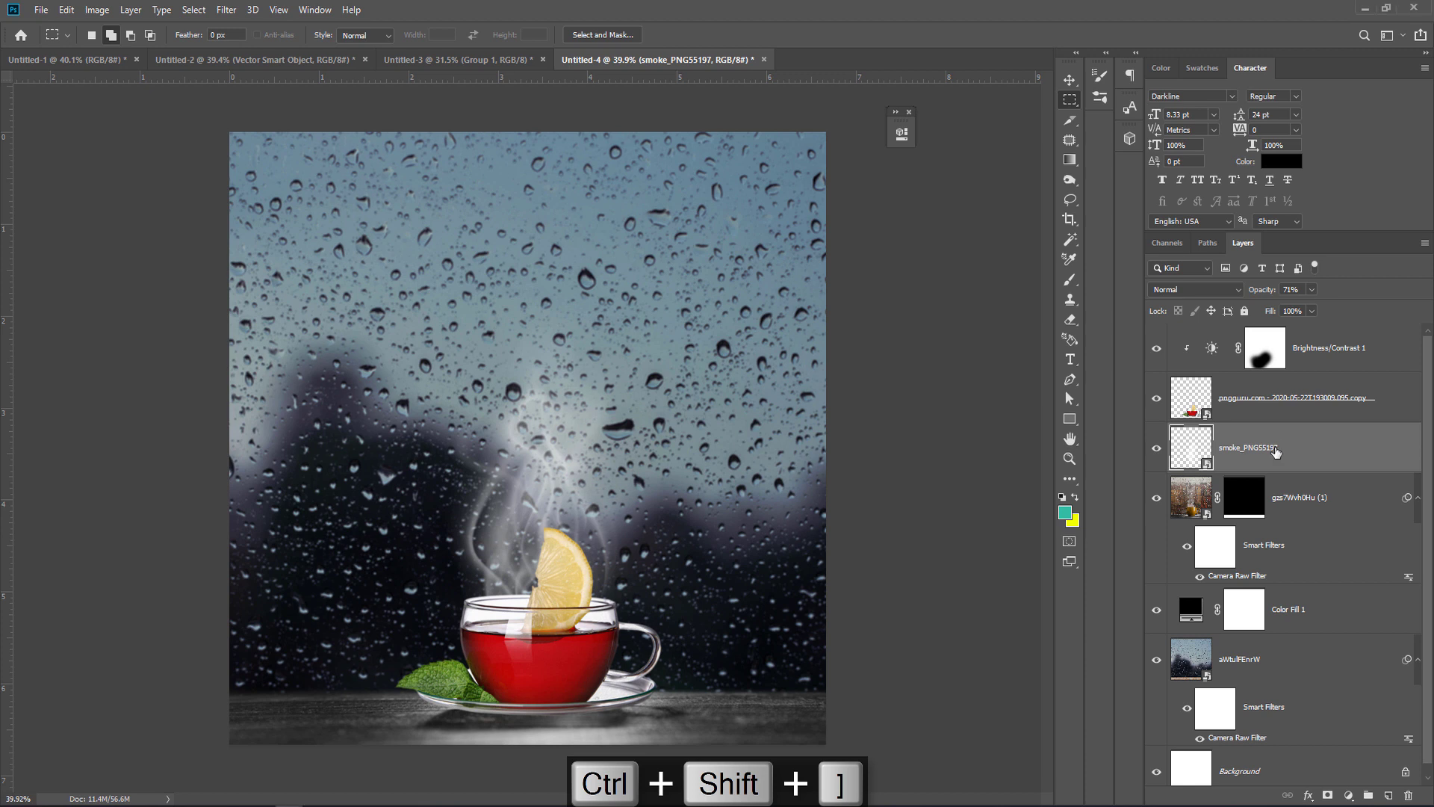
key(ctrl+shift+bracketright)
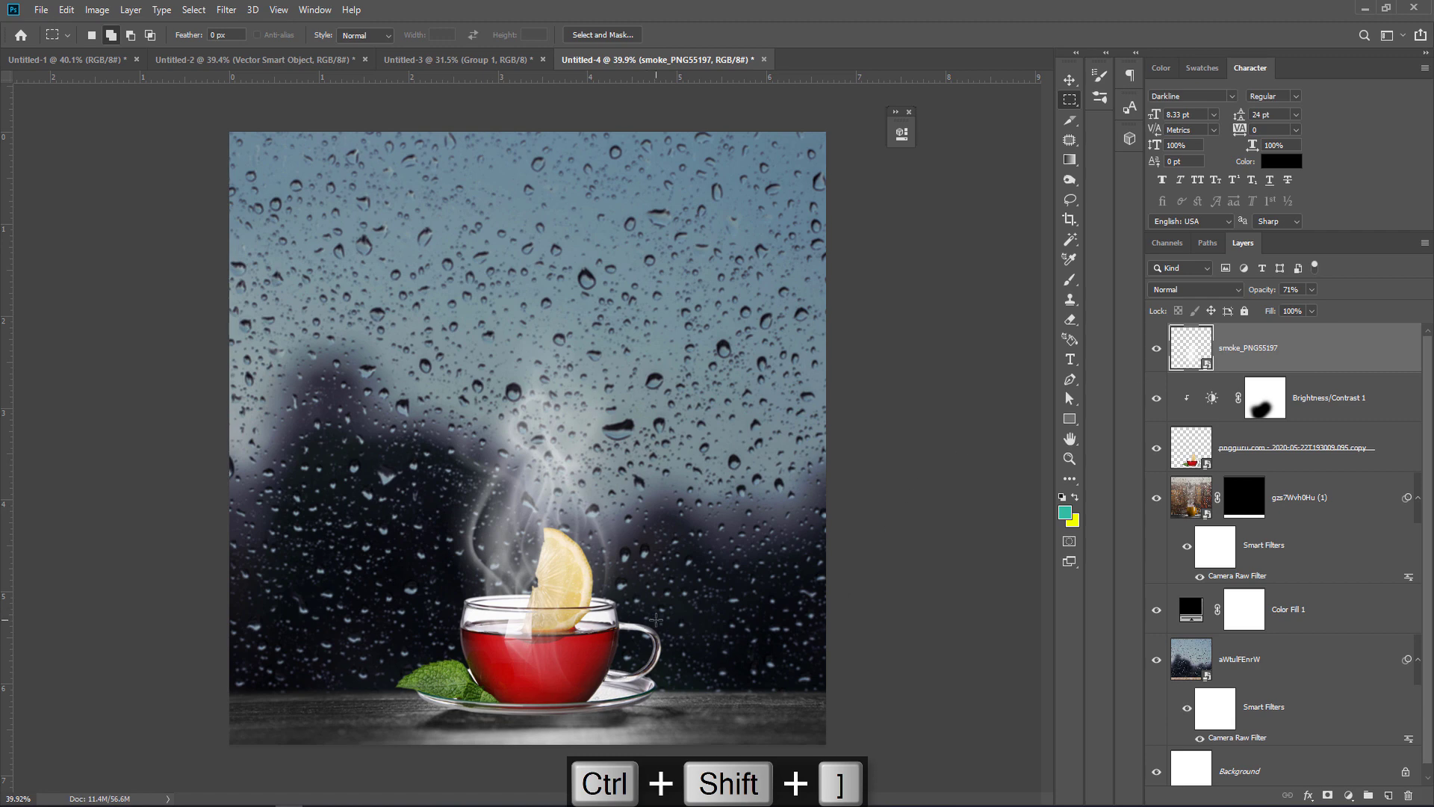
Add a layer mask to the smoke layer and paint black over the smoke covering the red tea in the cup.
drag(555, 616, 618, 608)
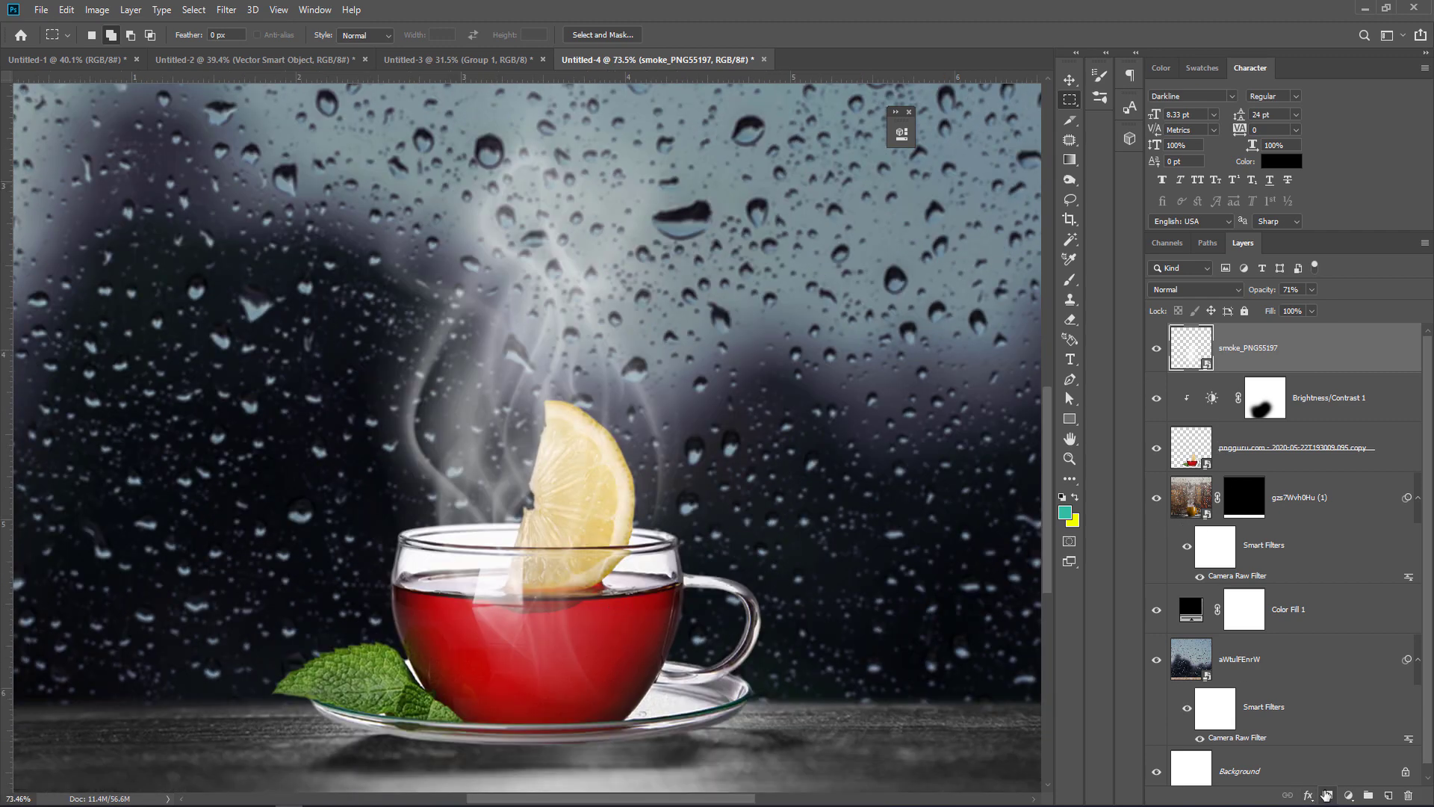
click(1328, 796)
click(1070, 282)
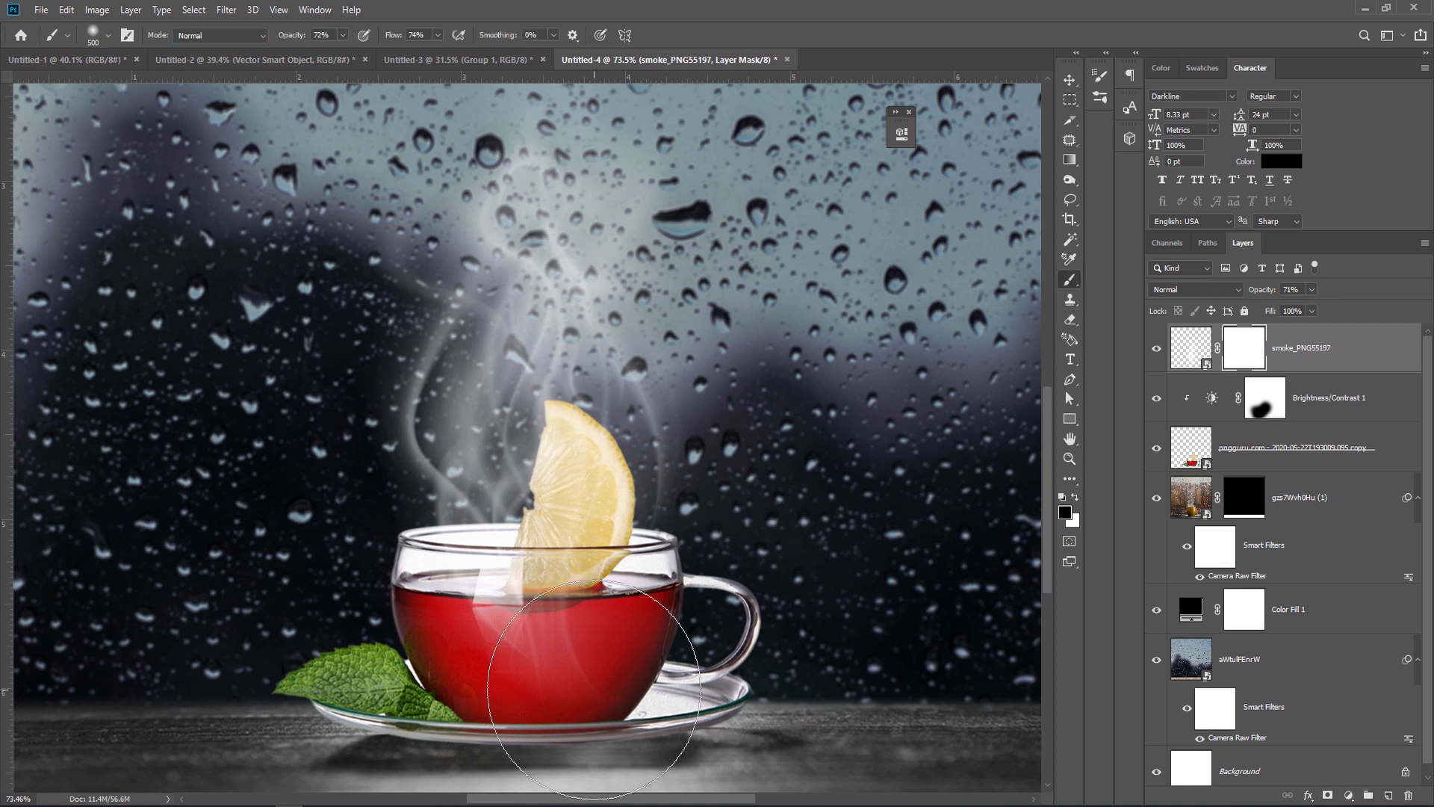
key(bracketleft)
key(bracketleft)
key(bracketleft)
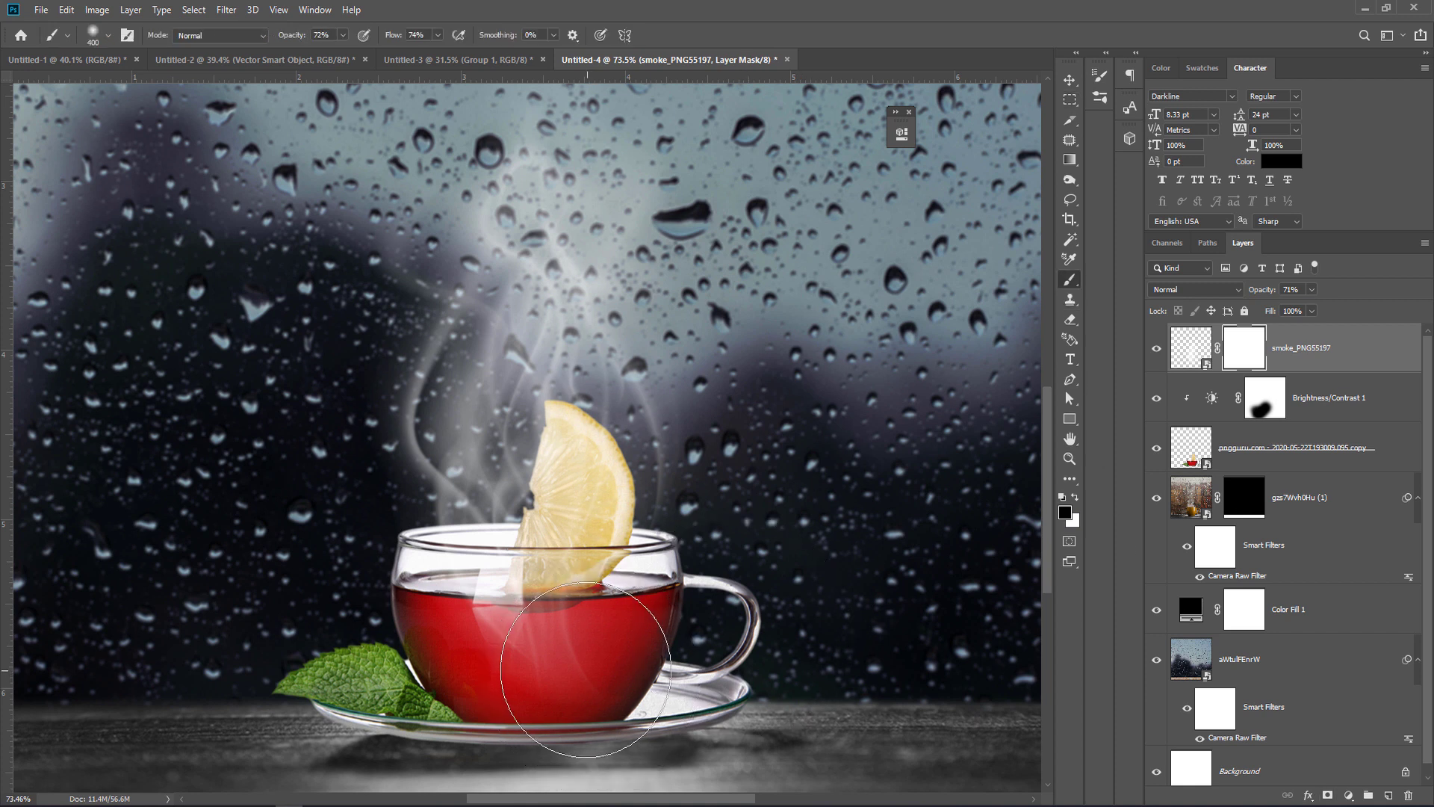
mouse_move(513, 665)
mouse_down()
mouse_move(593, 644)
mouse_move(475, 633)
mouse_move(543, 619)
mouse_move(481, 612)
mouse_move(537, 609)
mouse_move(413, 617)
mouse_move(569, 668)
mouse_up()
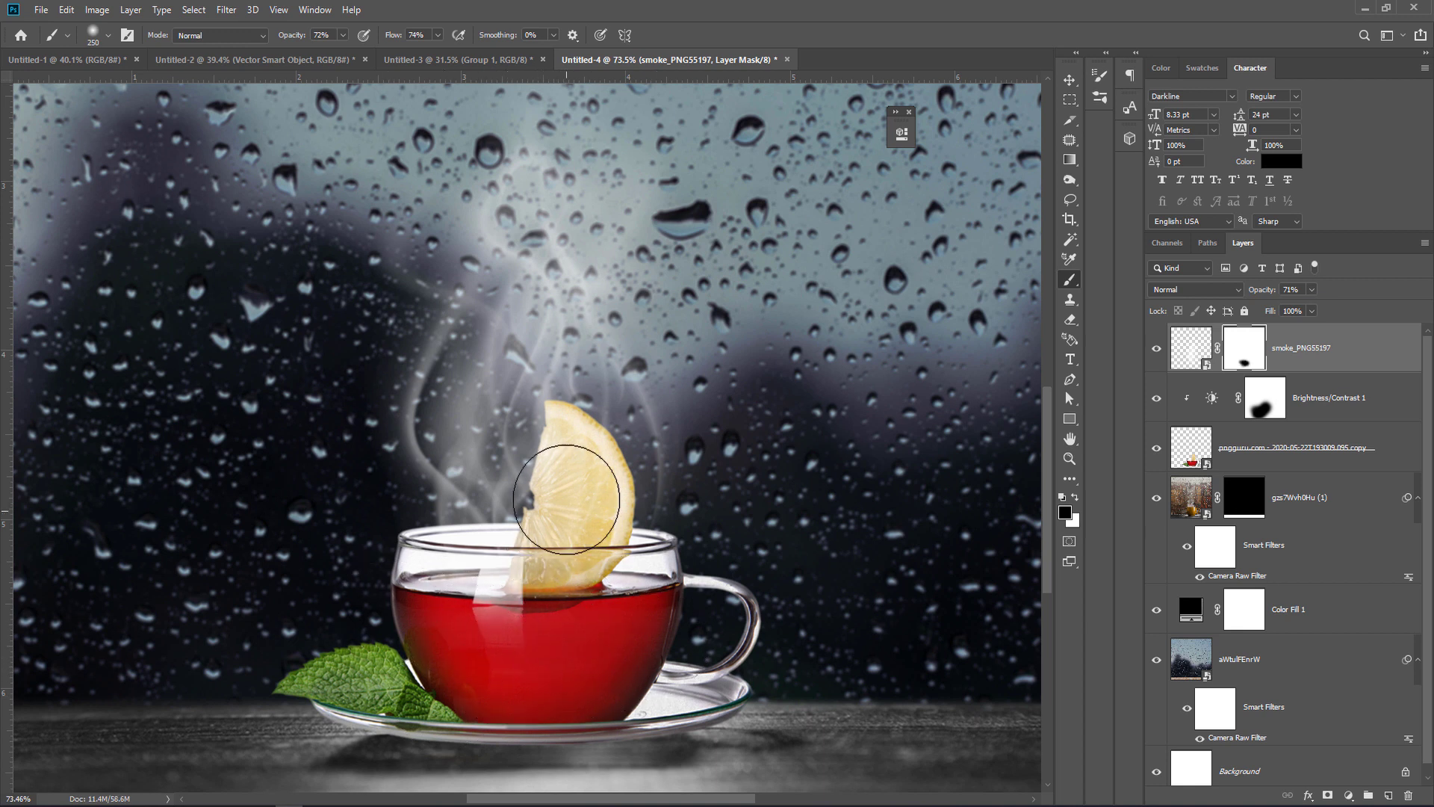
Paint on the smoke layer's mask with a 175 px brush to hide the smoke over the lemon slice and cup rim.
key(p)
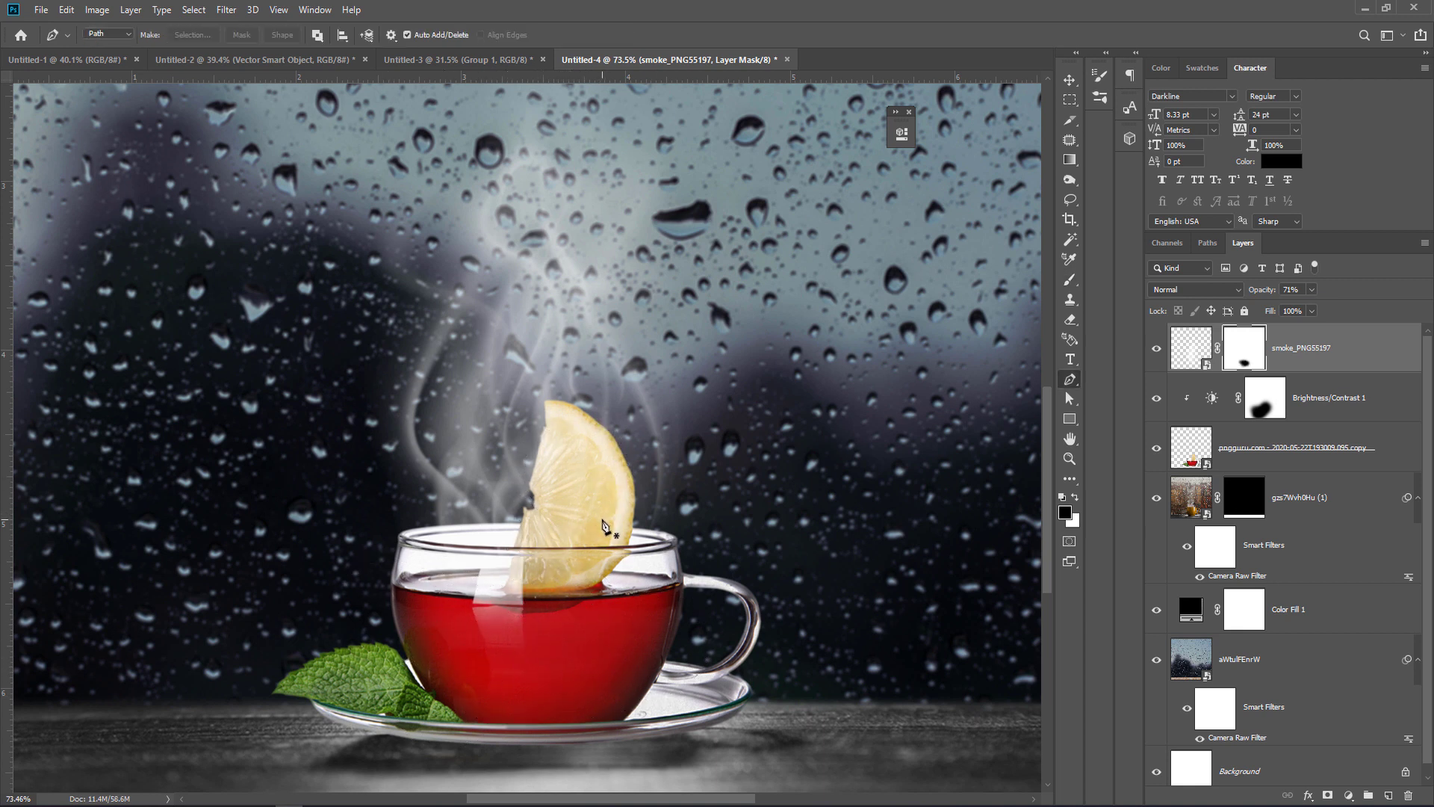
key(b)
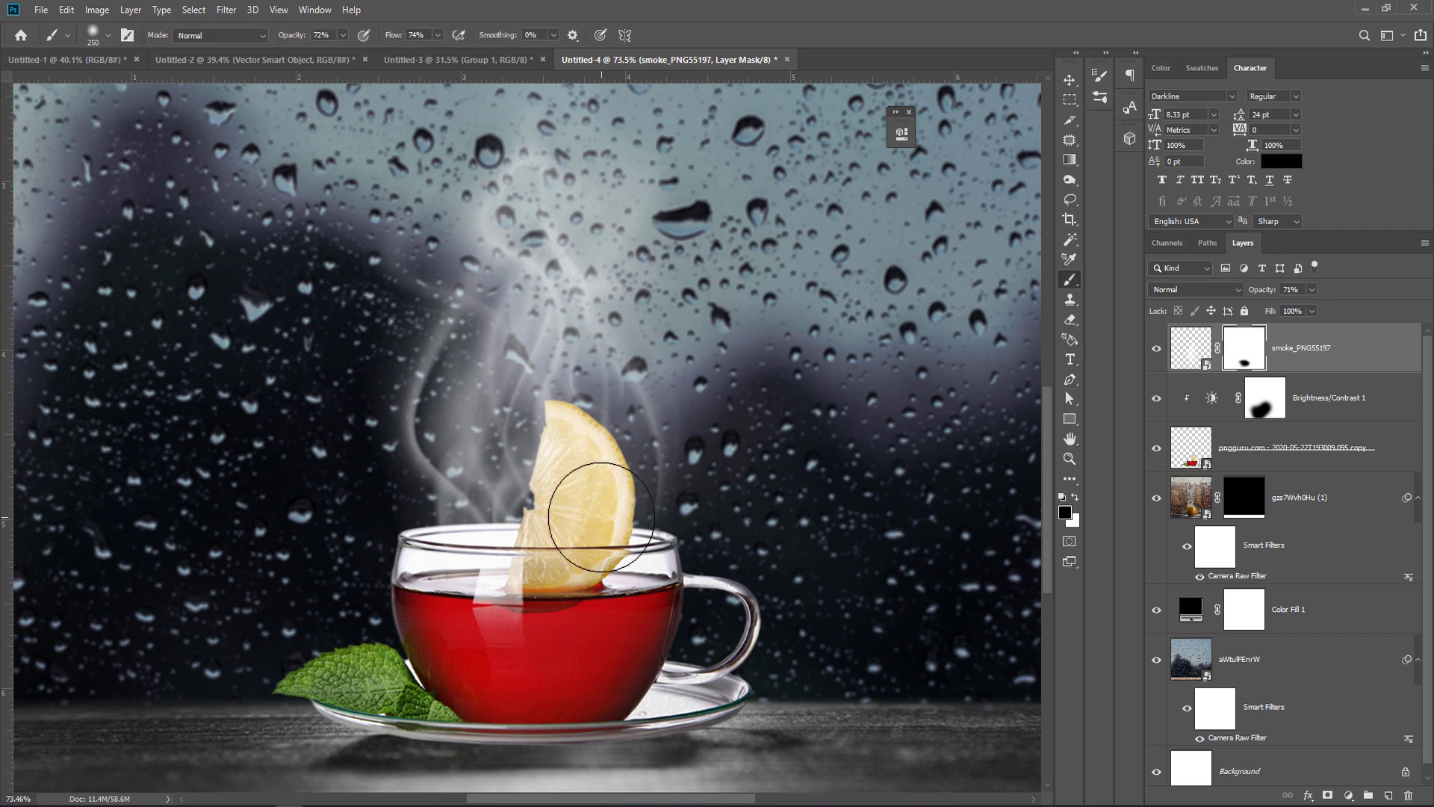
key(bracketleft)
key(bracketleft)
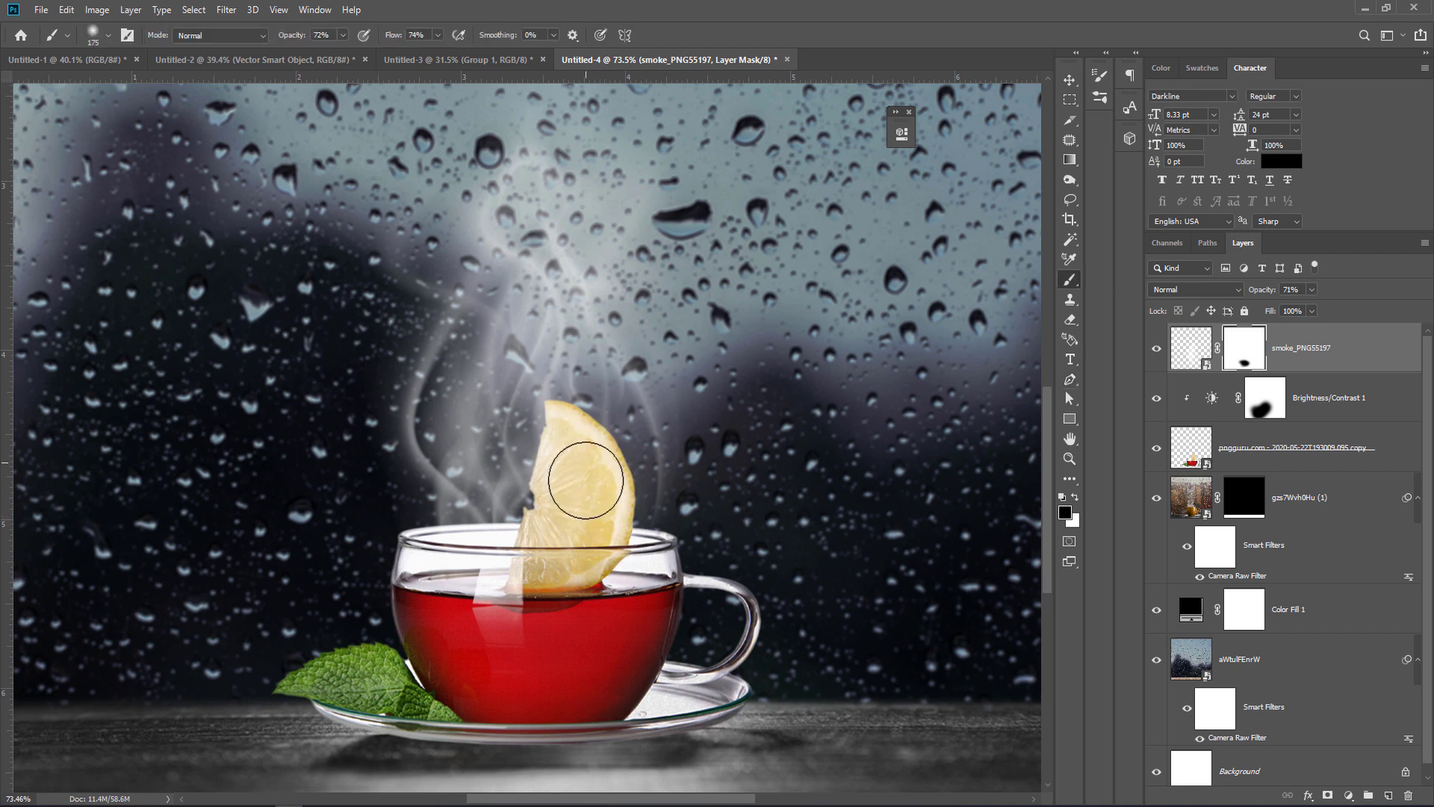
drag(559, 531, 531, 580)
drag(643, 657, 610, 657)
drag(549, 555, 584, 556)
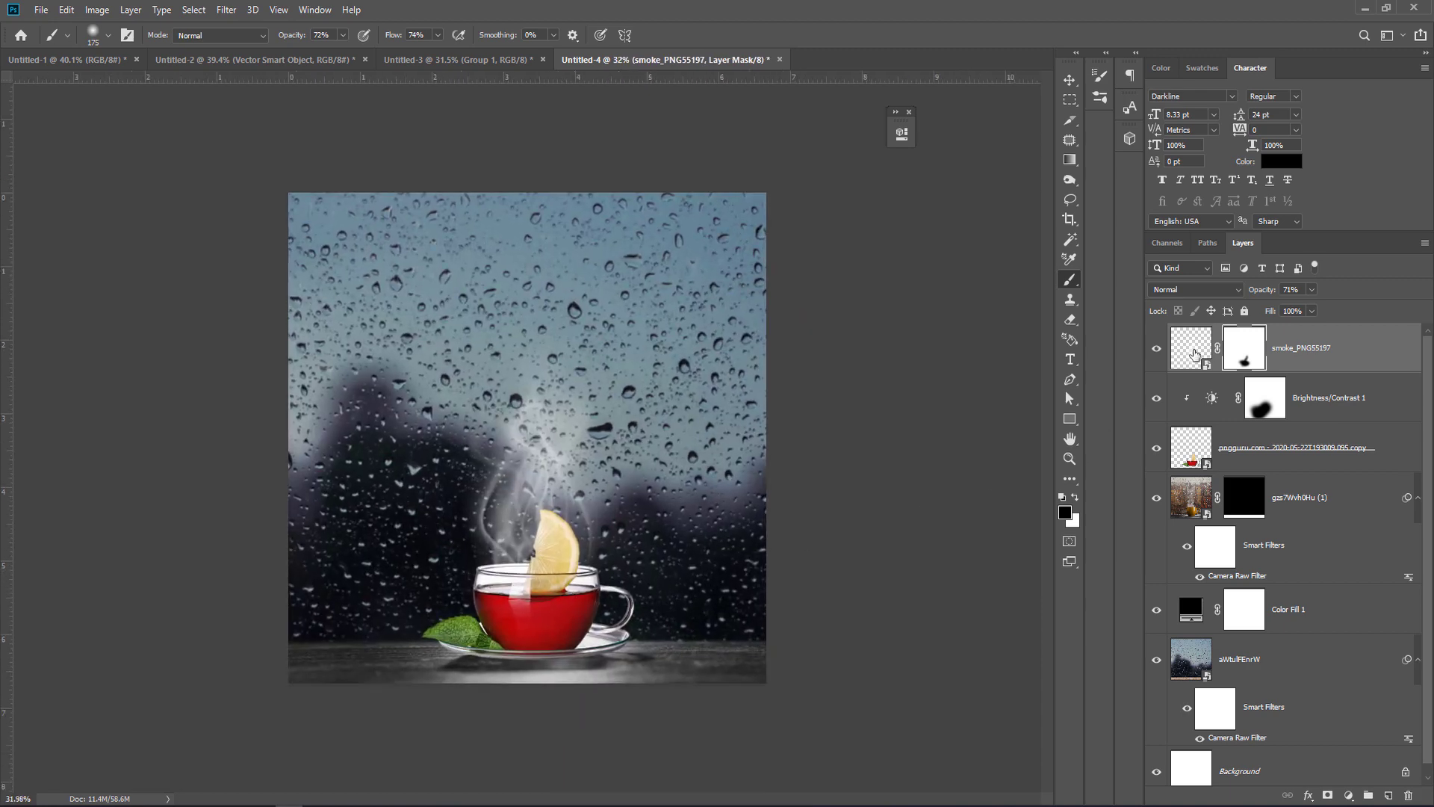
Set the smoke layer's opacity to 77%.
click(1311, 289)
drag(1313, 307, 1324, 312)
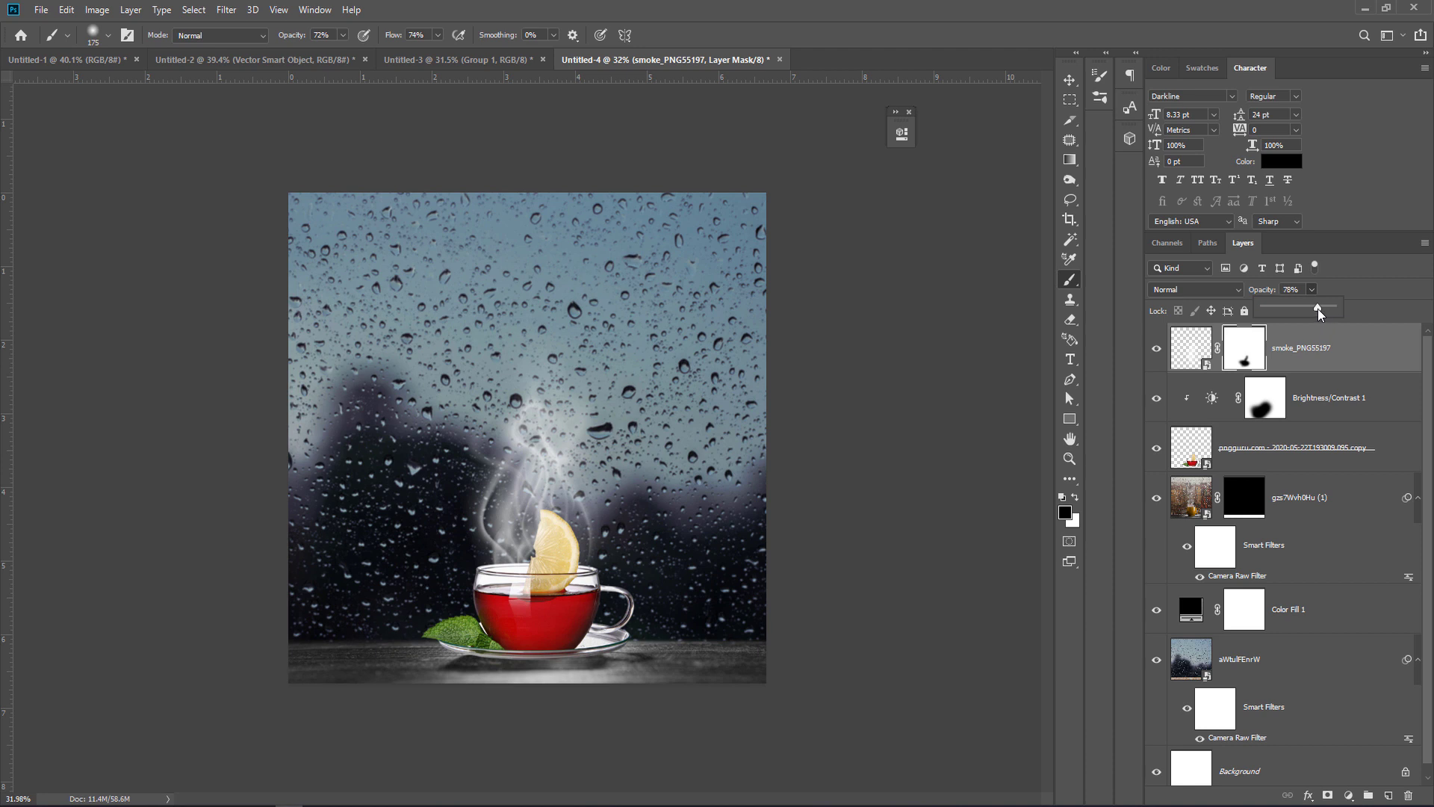
drag(556, 562, 541, 534)
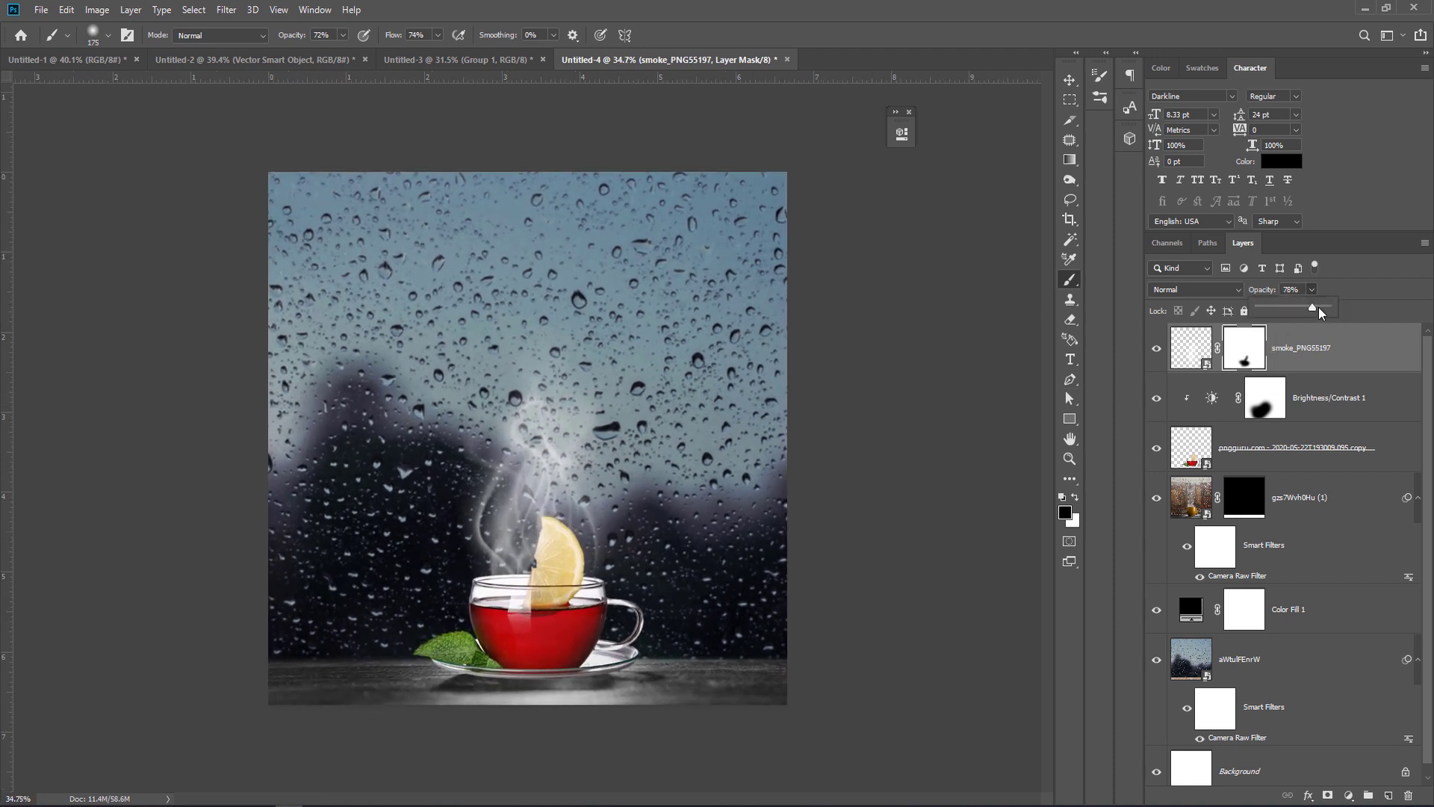
click(1318, 311)
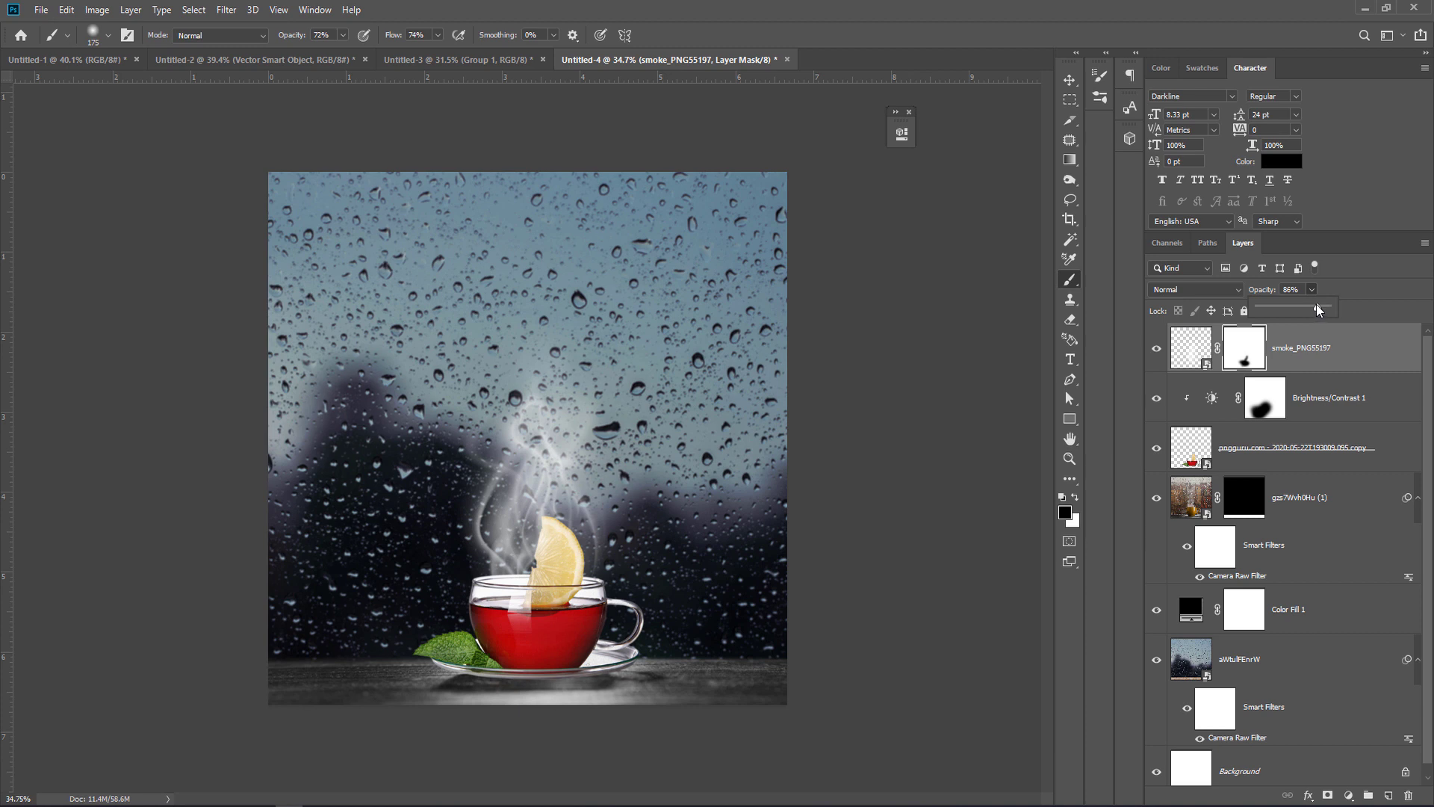
drag(1311, 304, 1310, 305)
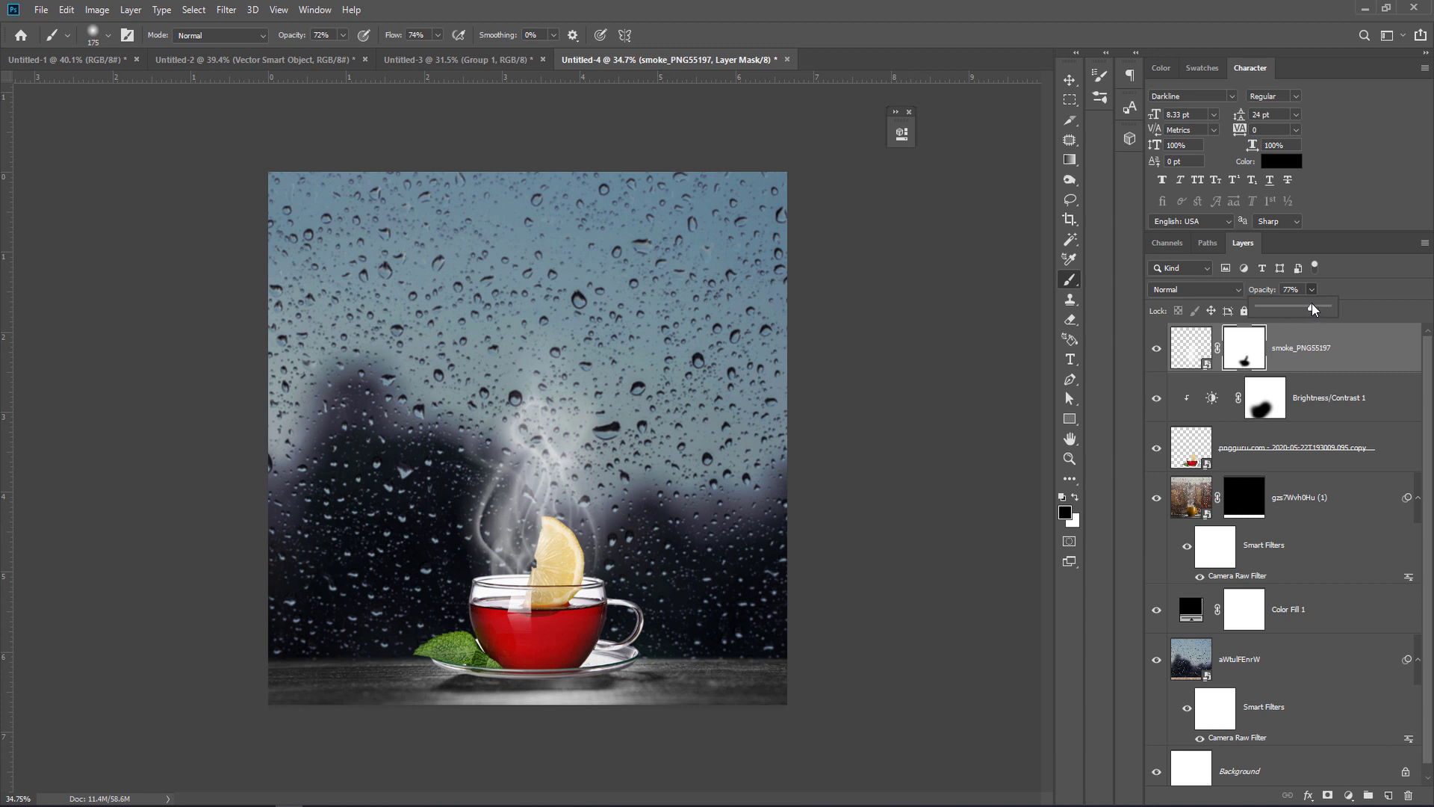
click(1070, 101)
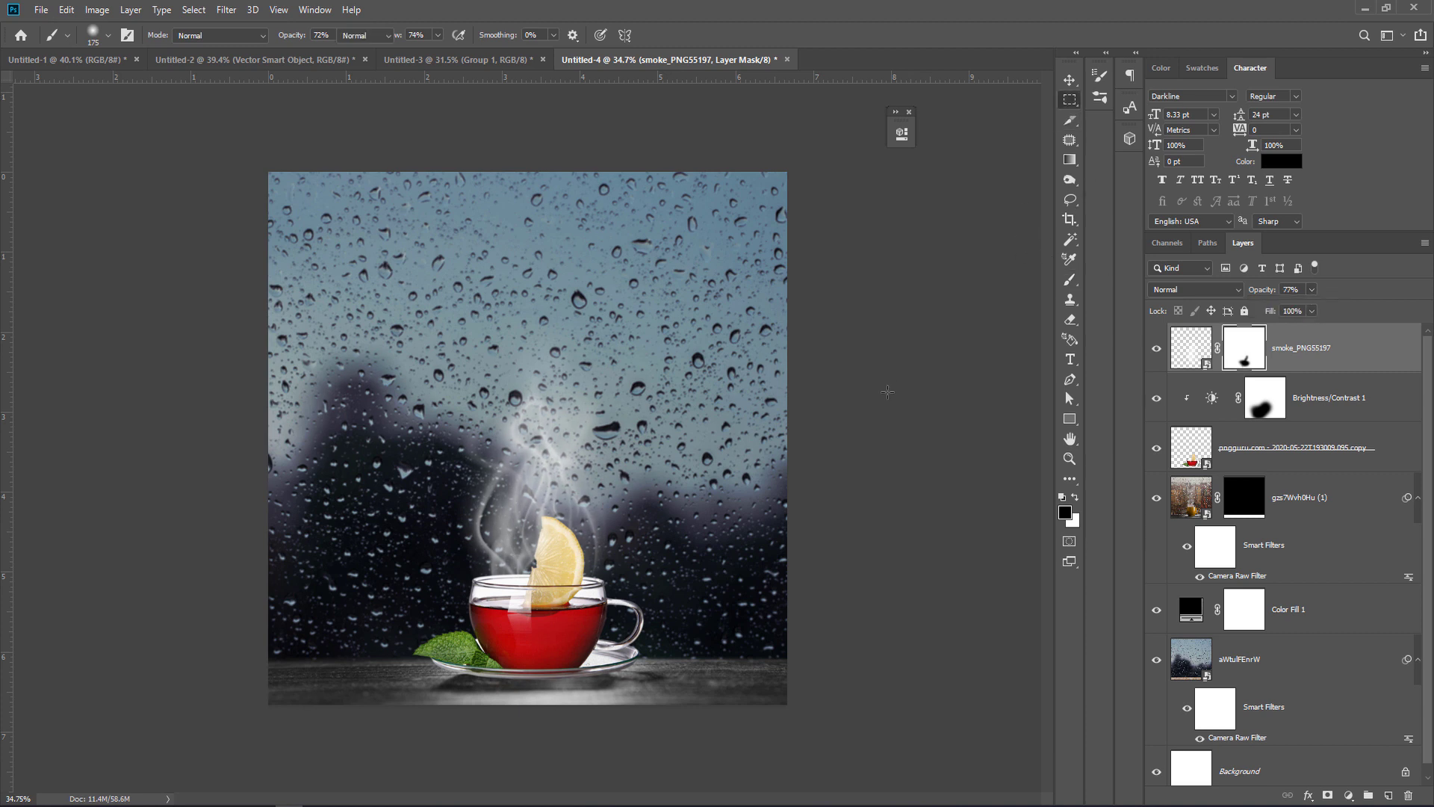
drag(793, 500, 757, 450)
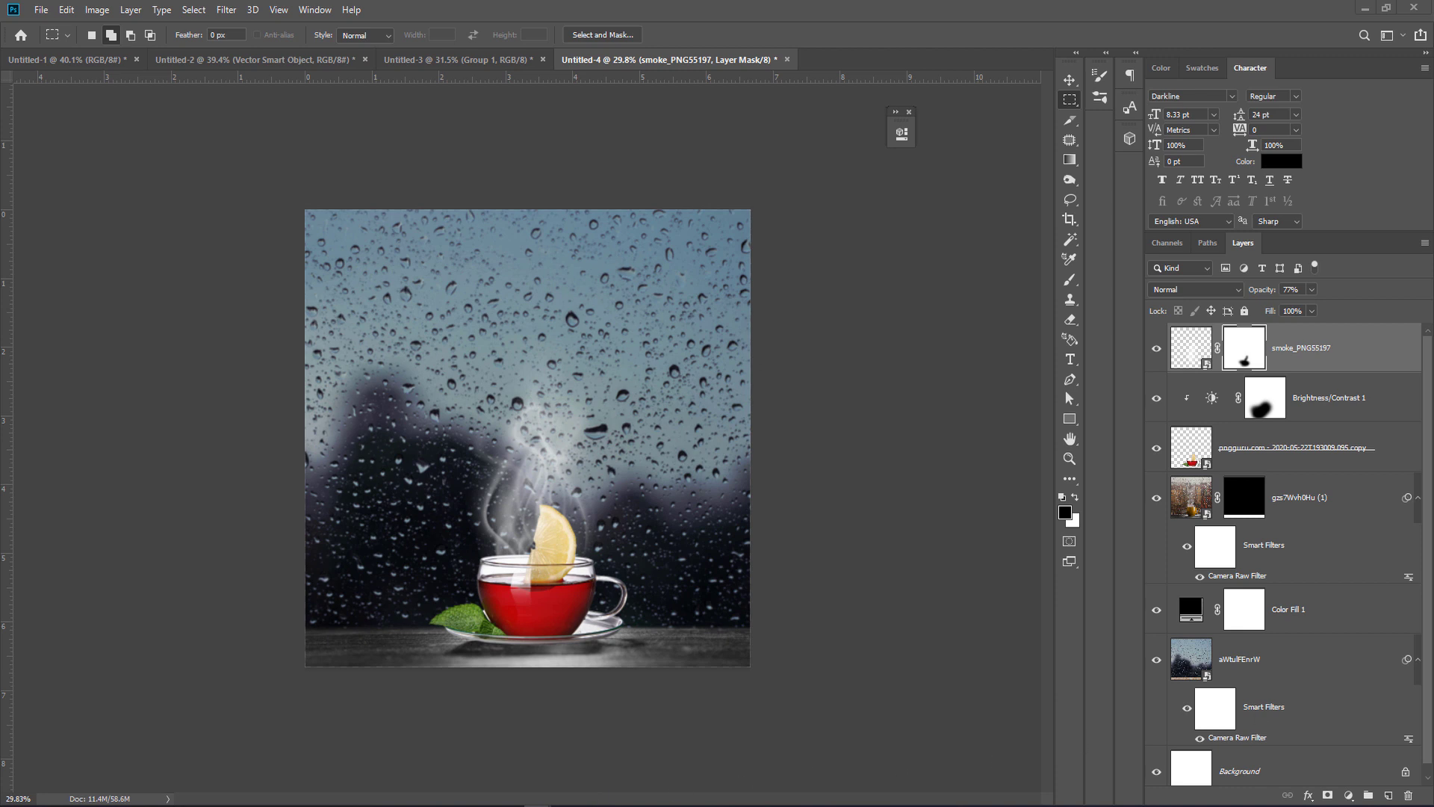
Switch to Illustrator and go to an empty area of the 01.ai document.
key(ctrl+v)
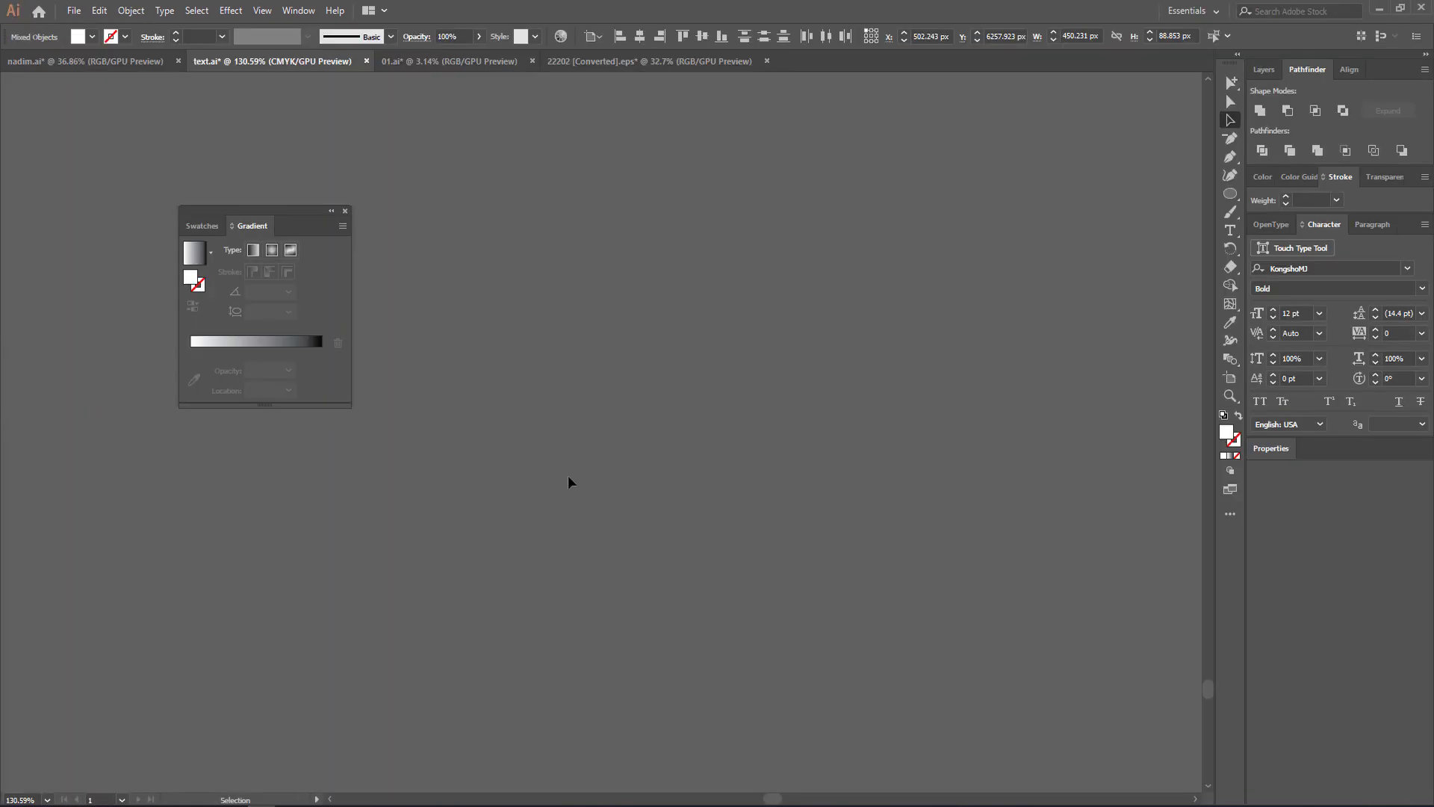
click(400, 58)
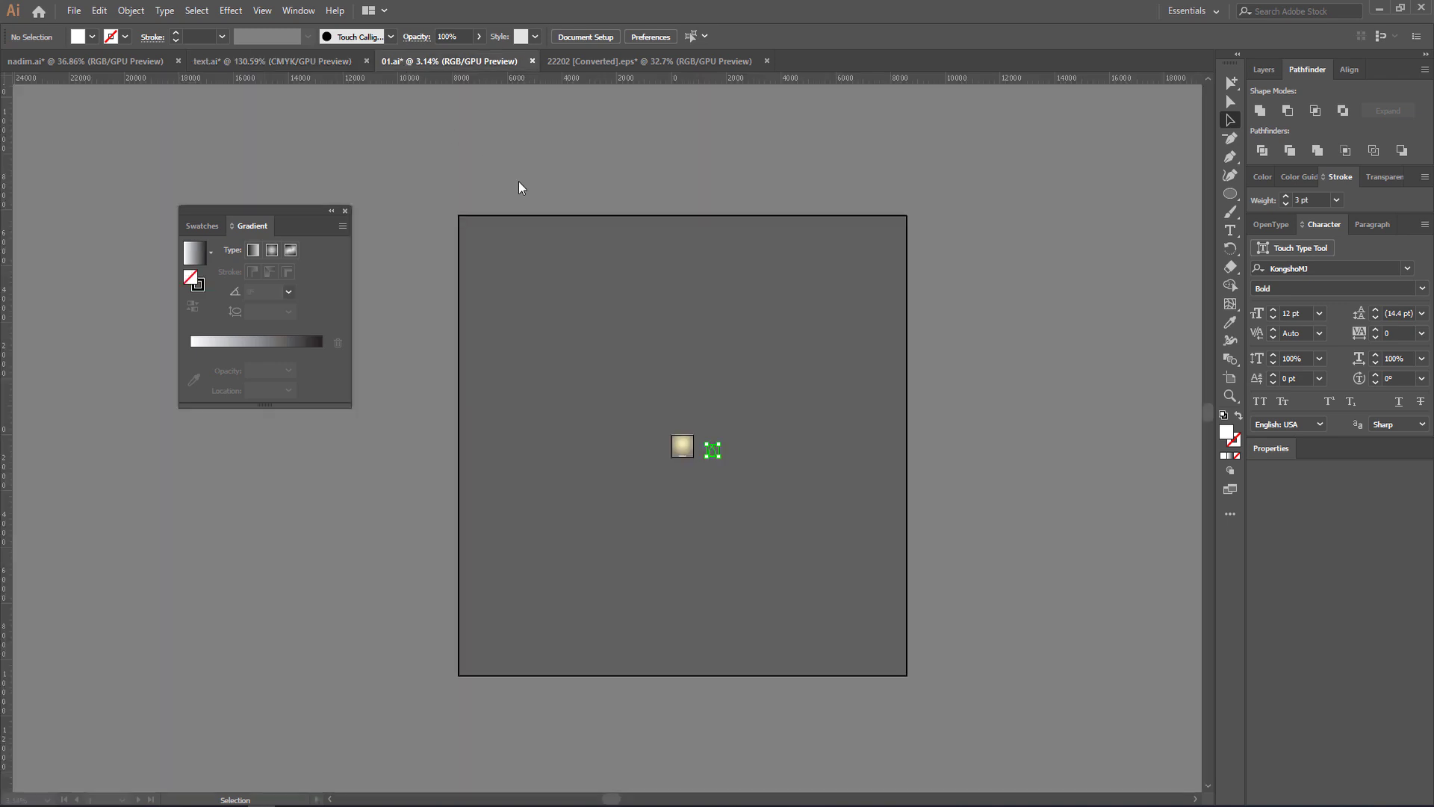
click(589, 67)
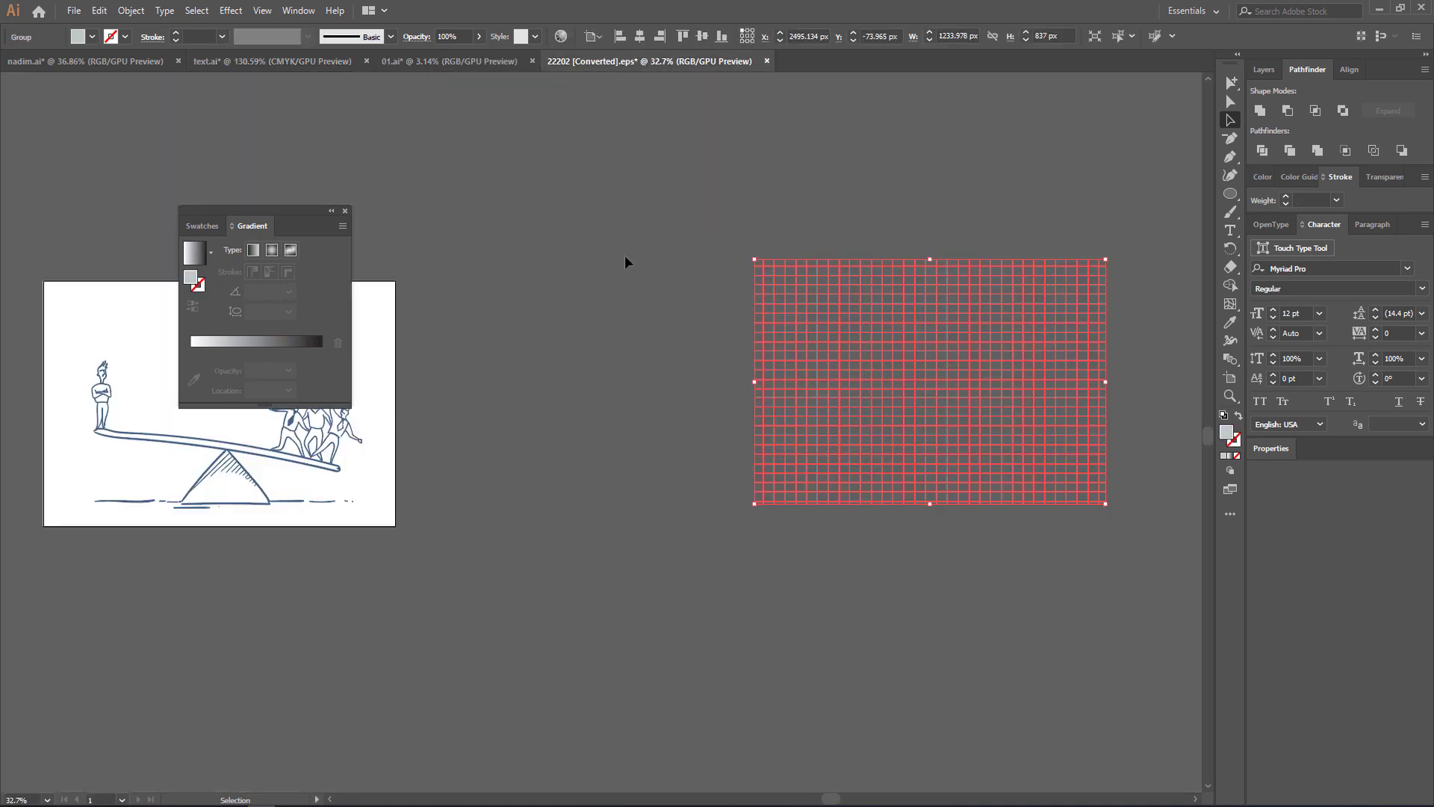
click(590, 267)
click(428, 61)
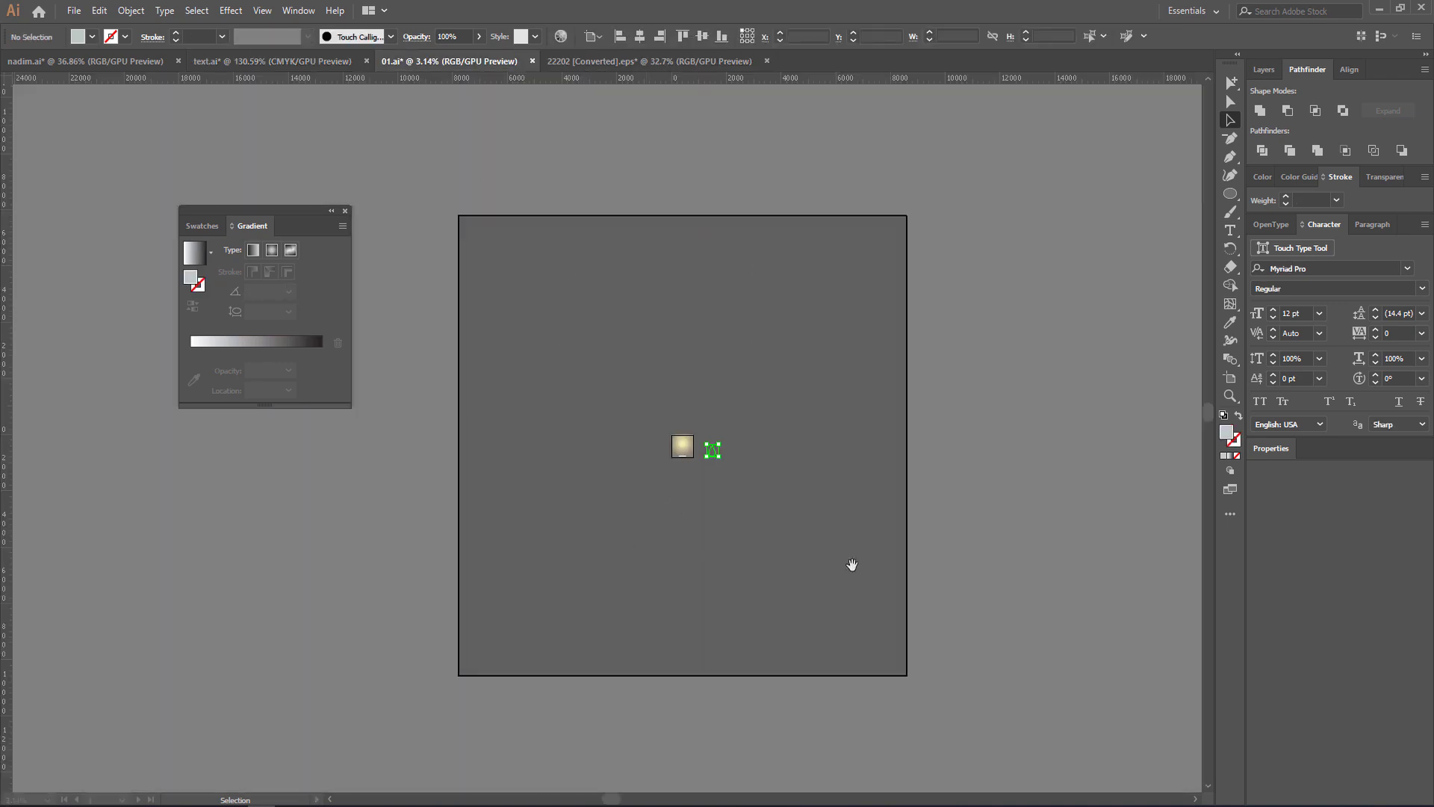
drag(755, 512, 936, 622)
drag(635, 600, 714, 480)
drag(611, 374, 809, 631)
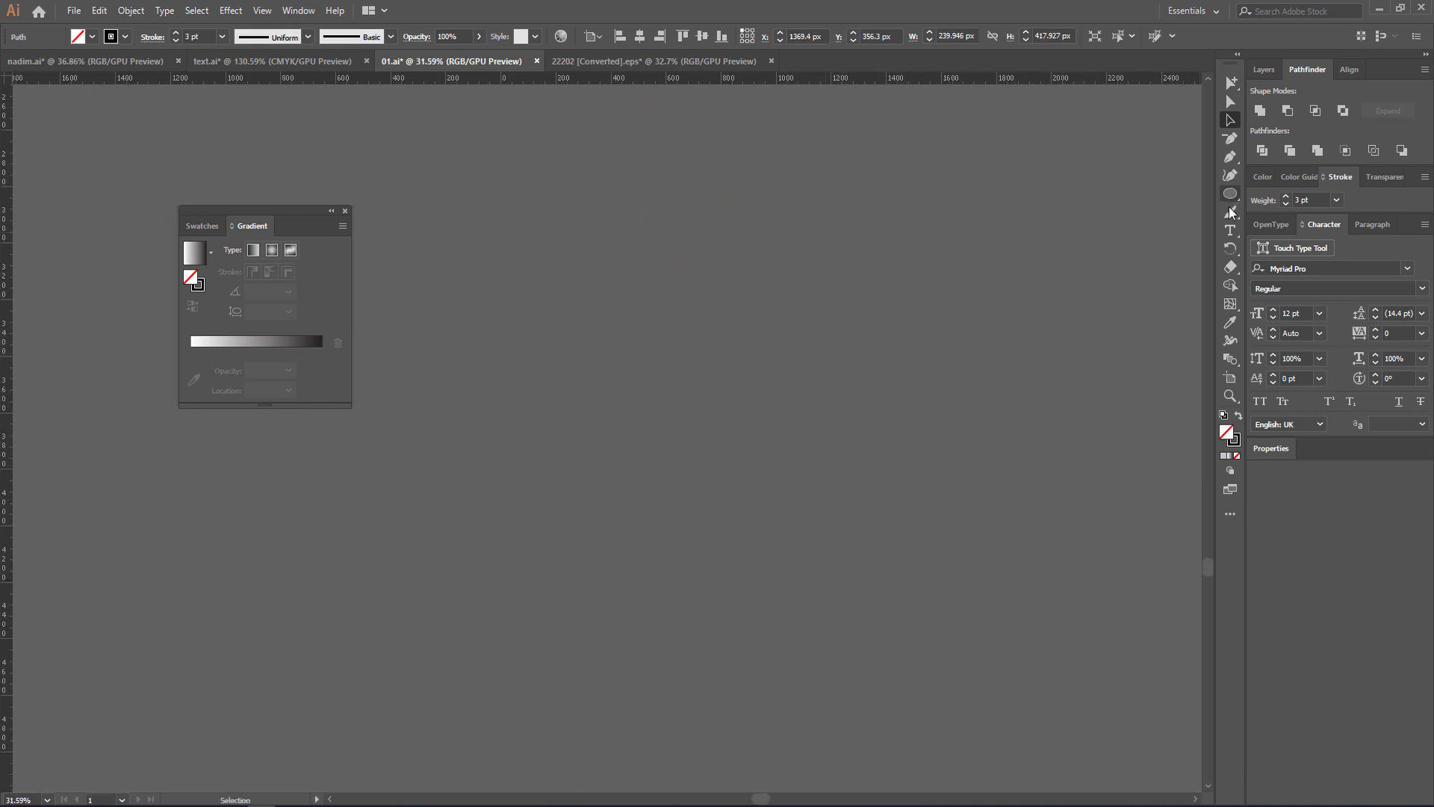
Paste the copied title as point text in the empty area and enlarge it to about 179 pt.
click(1230, 233)
click(685, 485)
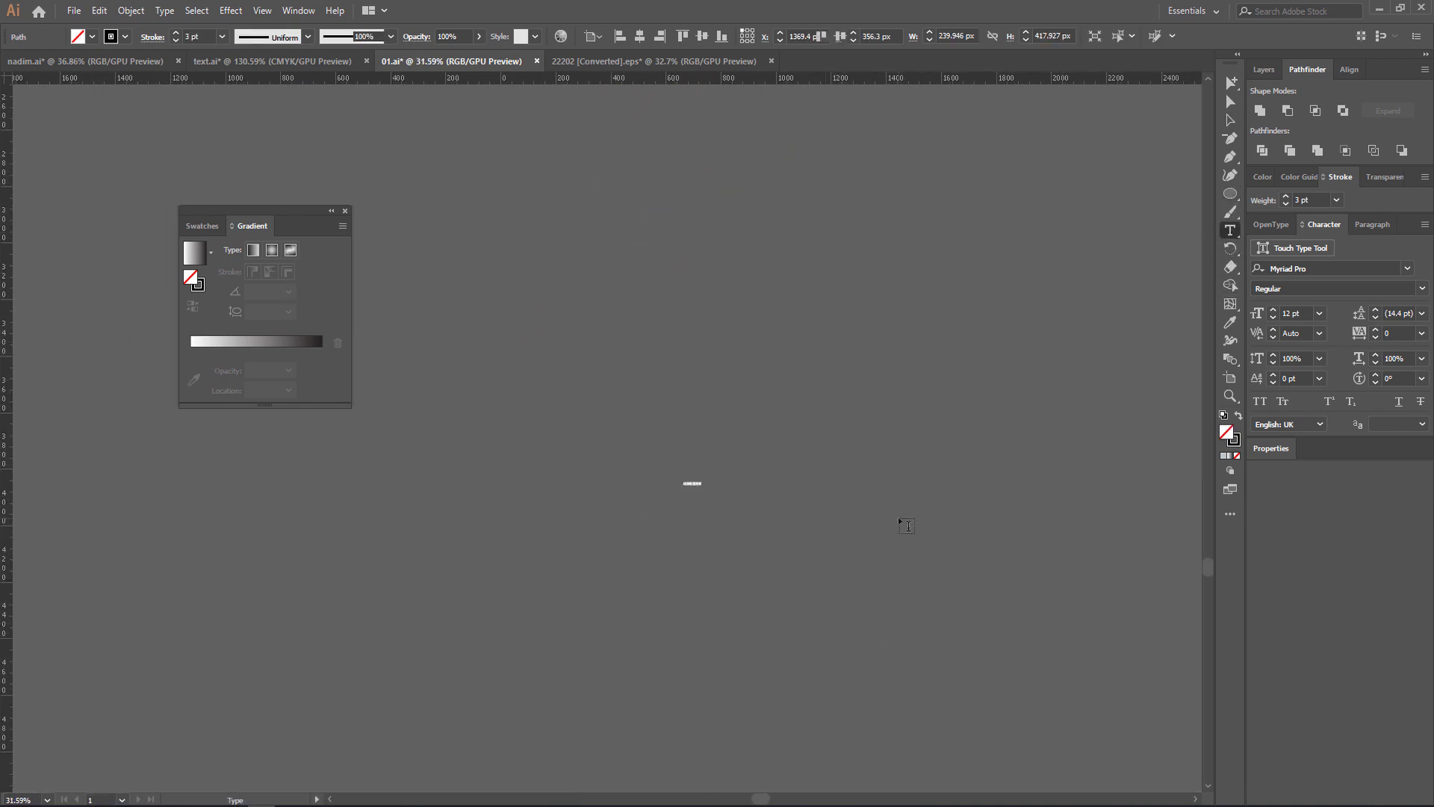
key(ctrl+v)
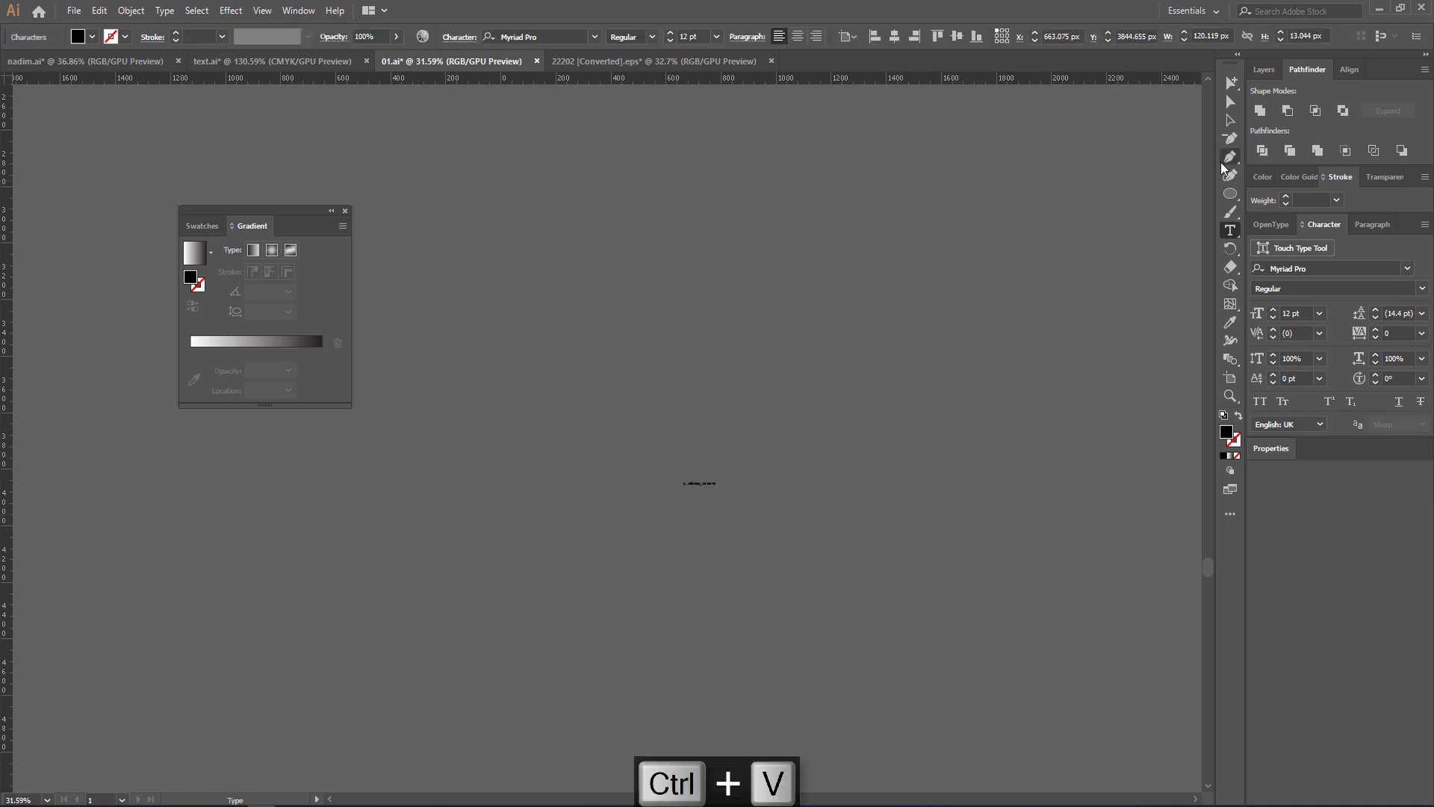
click(1237, 117)
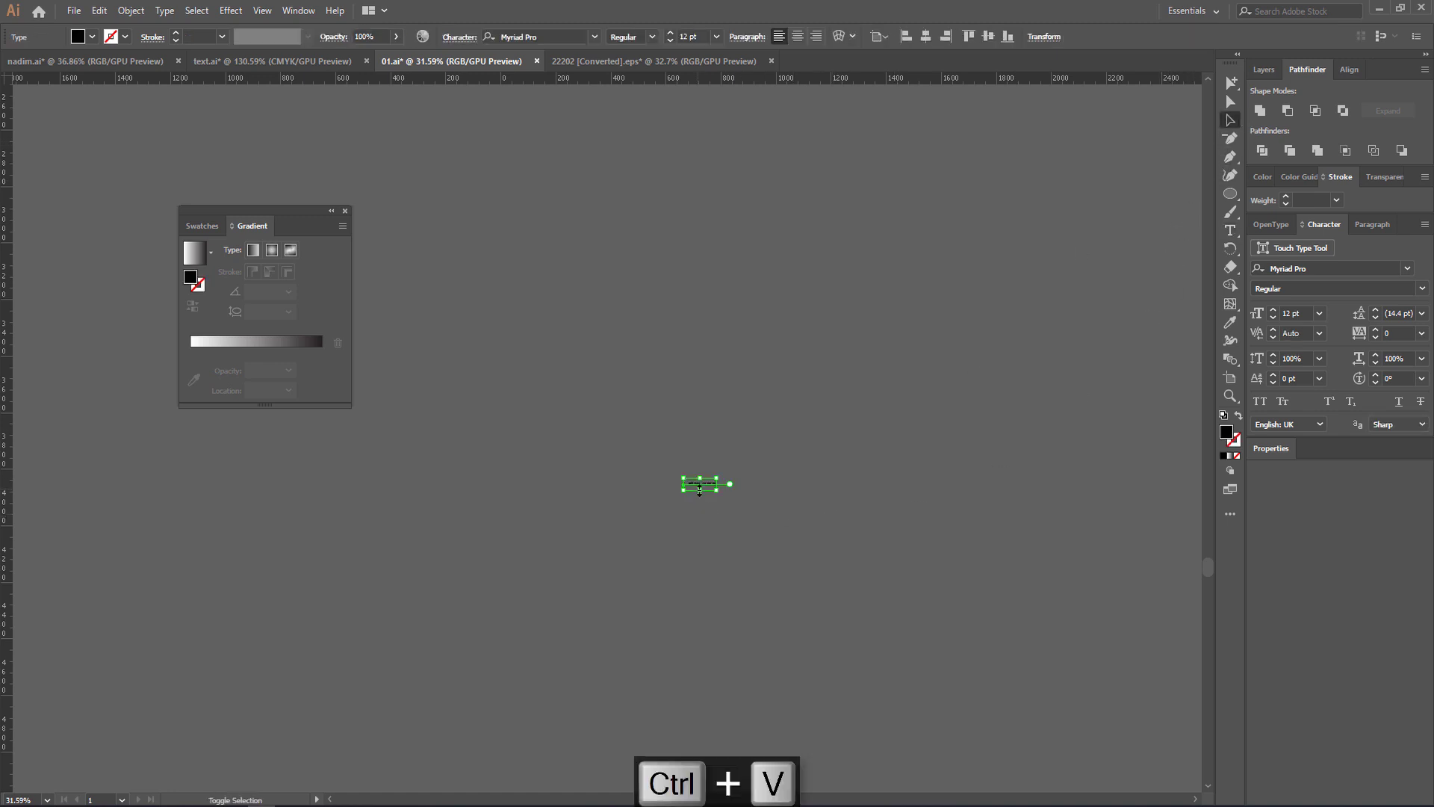
drag(699, 486, 710, 597)
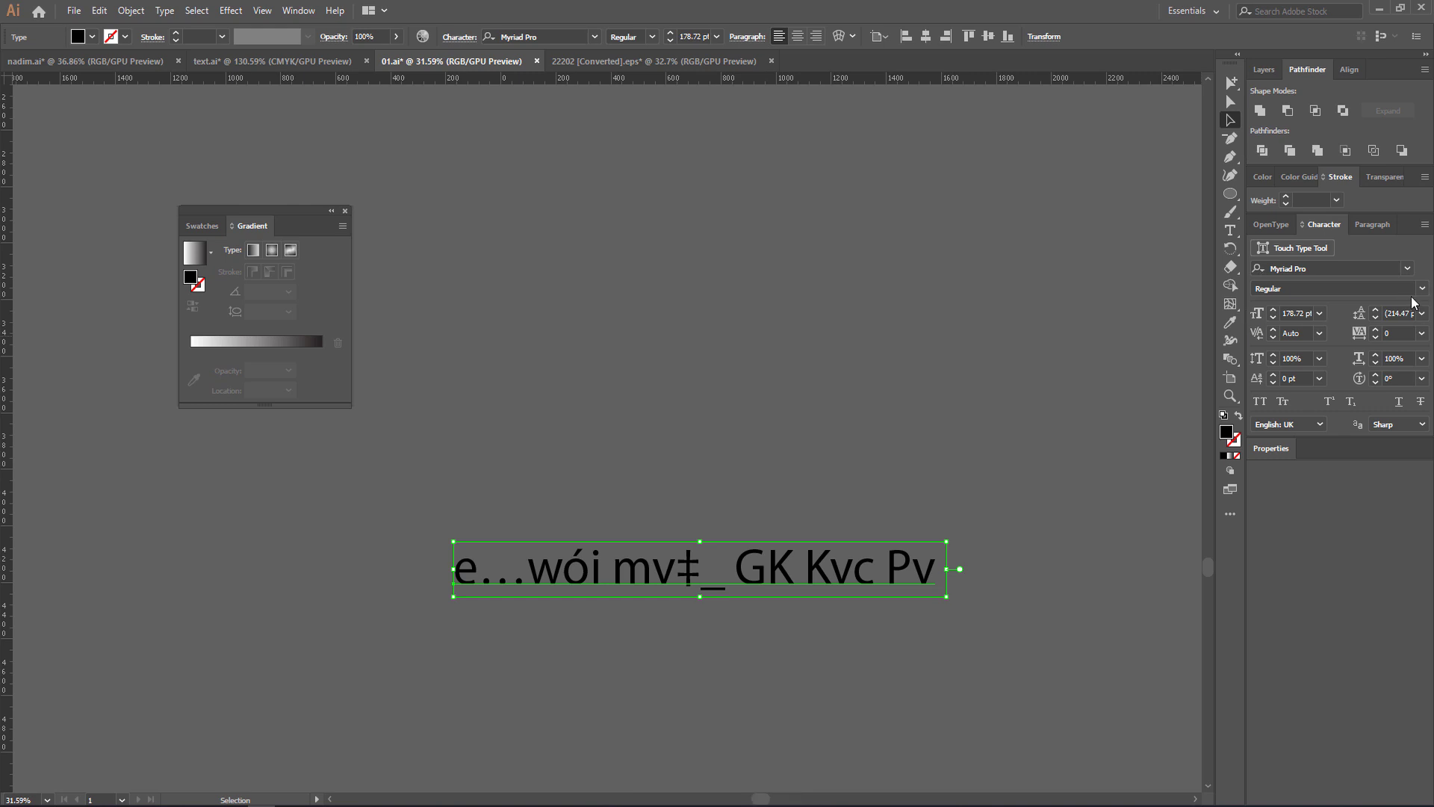
Set the pasted title's font to KongshoMJ in the Bold style.
click(1407, 268)
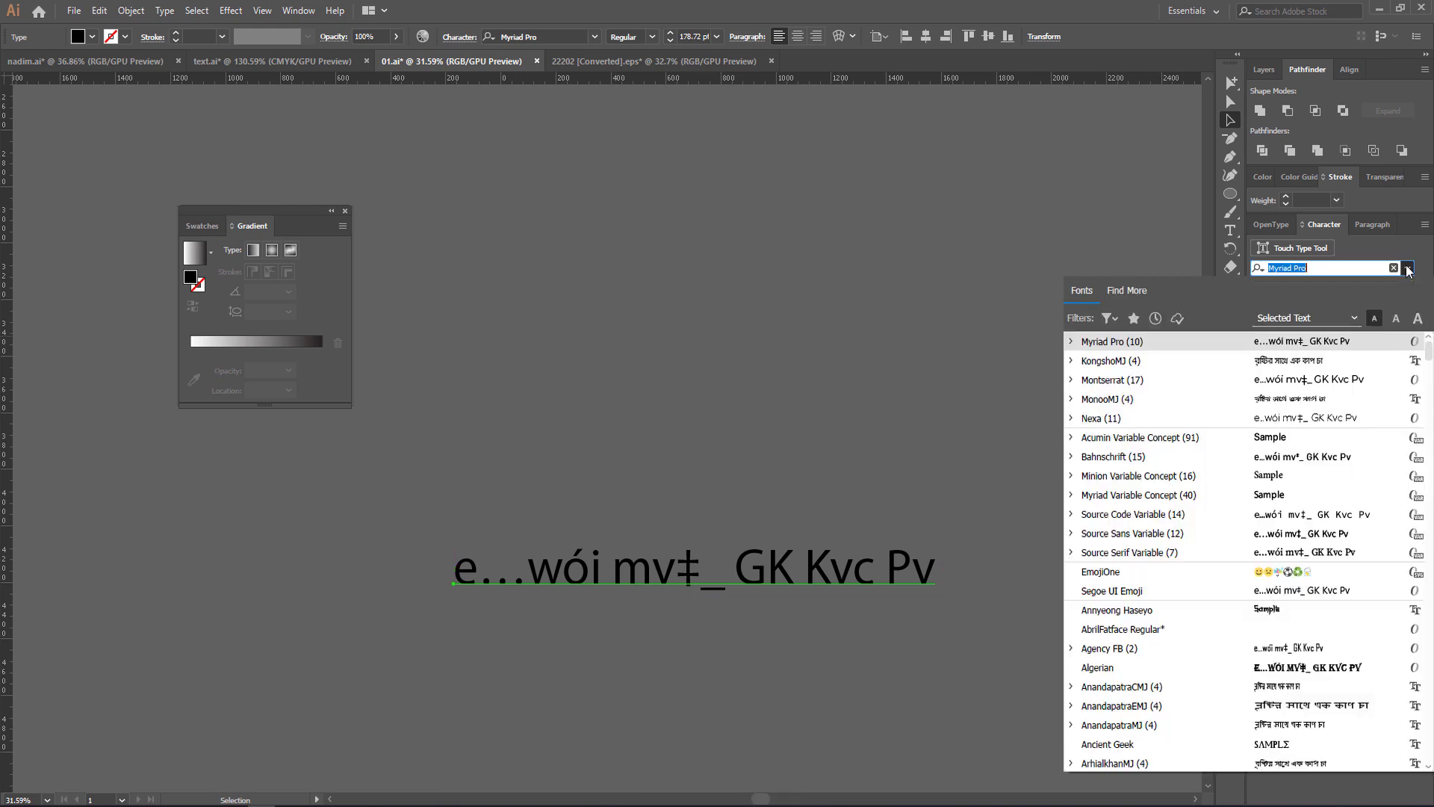
click(1334, 361)
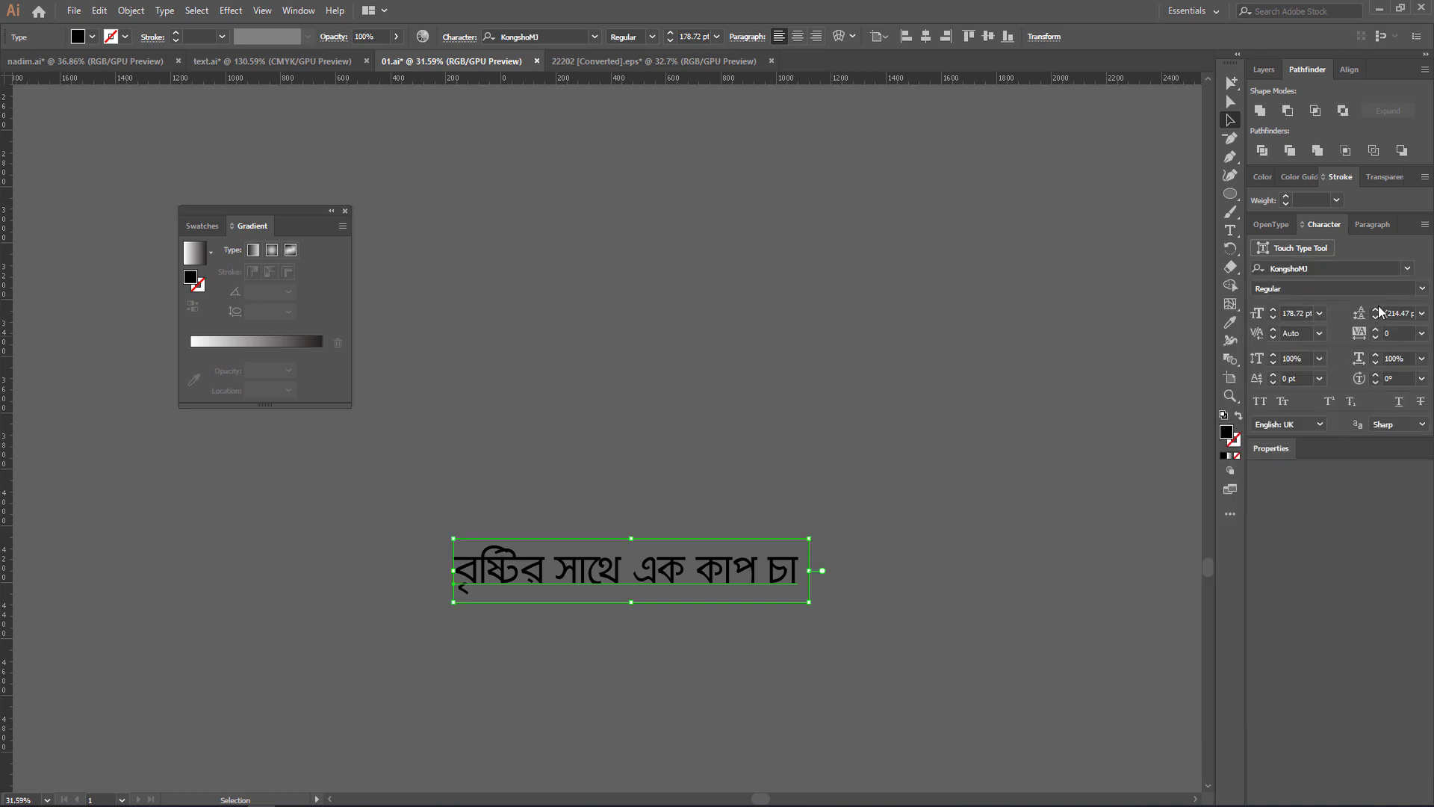
click(1422, 289)
click(1360, 340)
key(Escape)
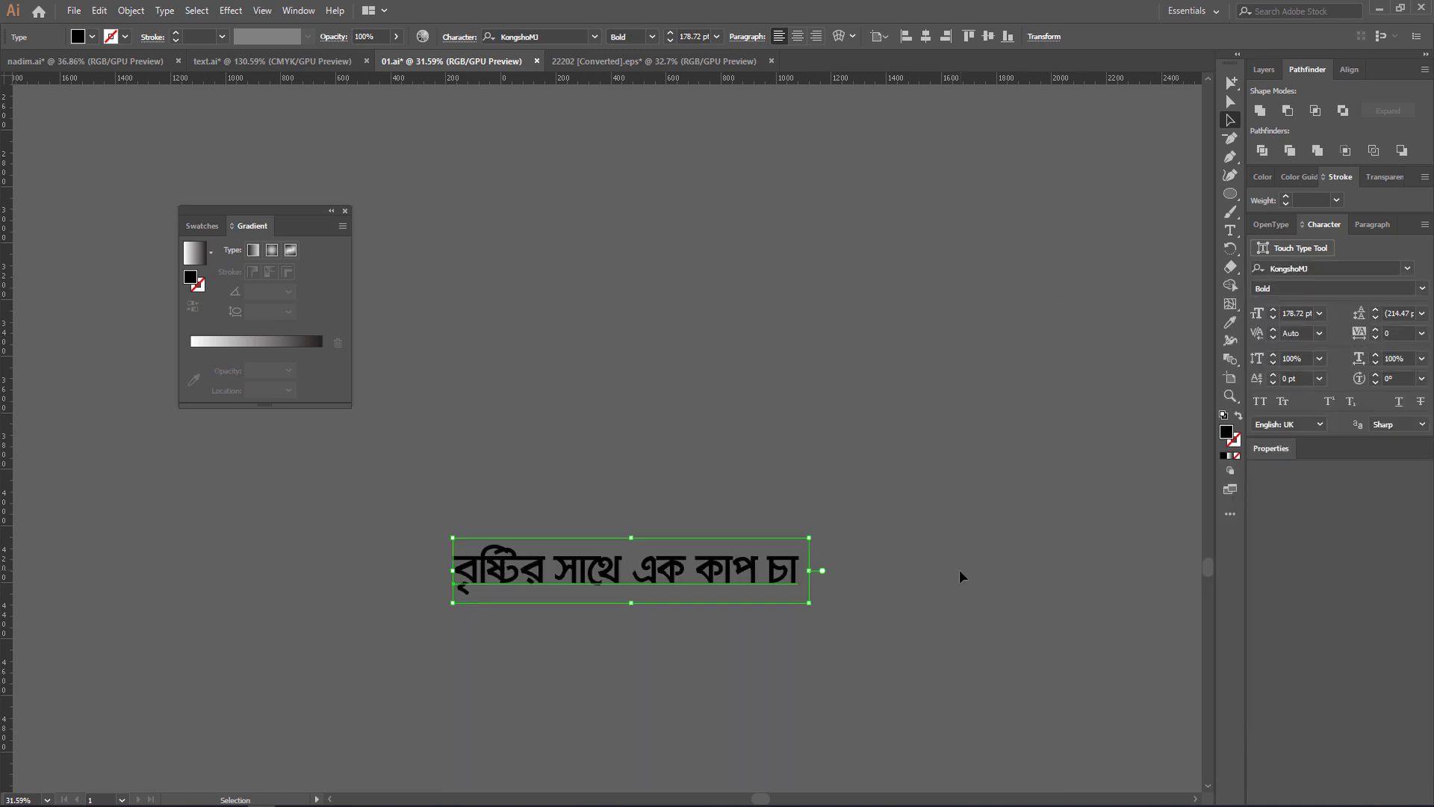
Break the Bangla title into two lines before "এক কাপ চা".
click(740, 624)
key(ctrl+space)
click(666, 631)
drag(665, 631, 710, 616)
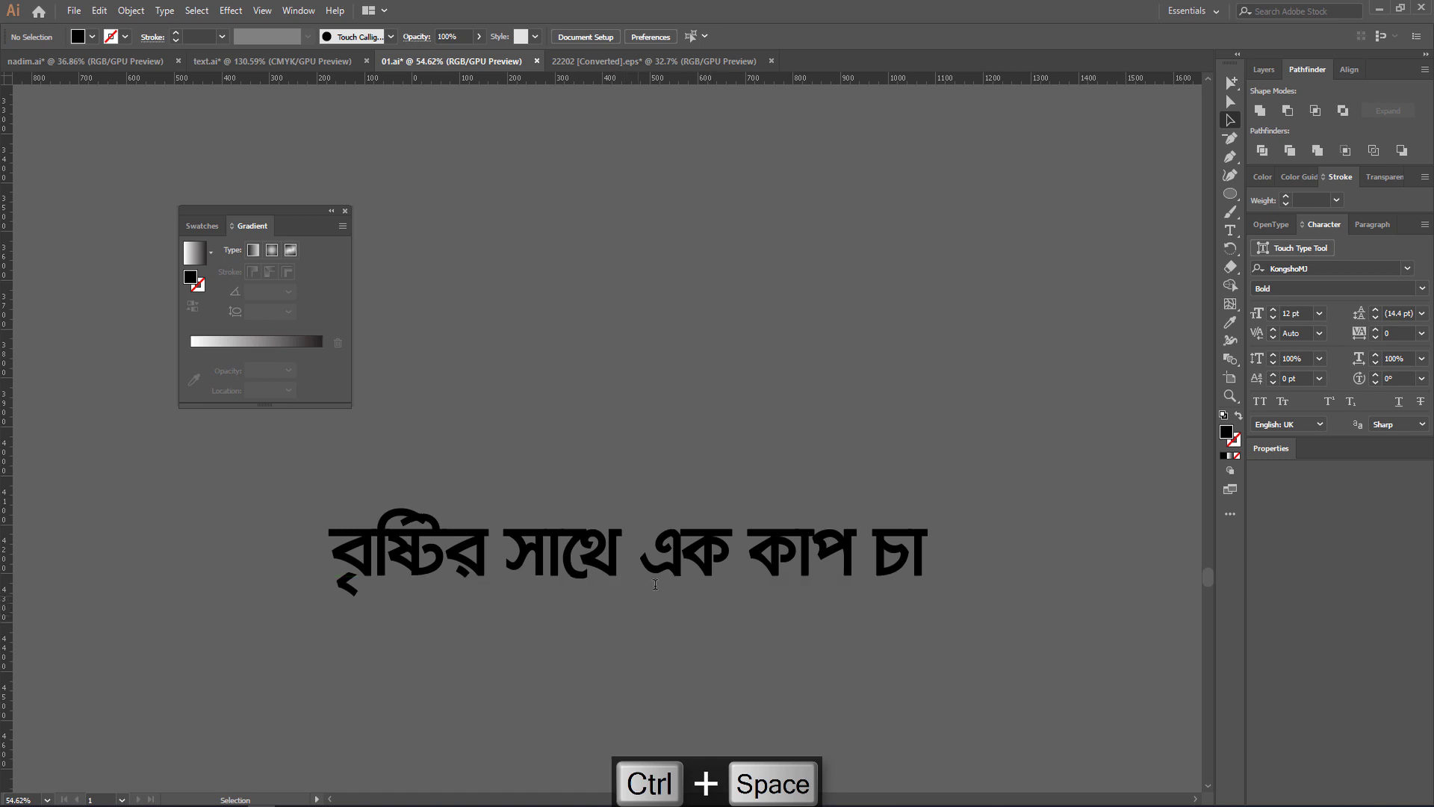
key(t)
click(646, 559)
key(Return)
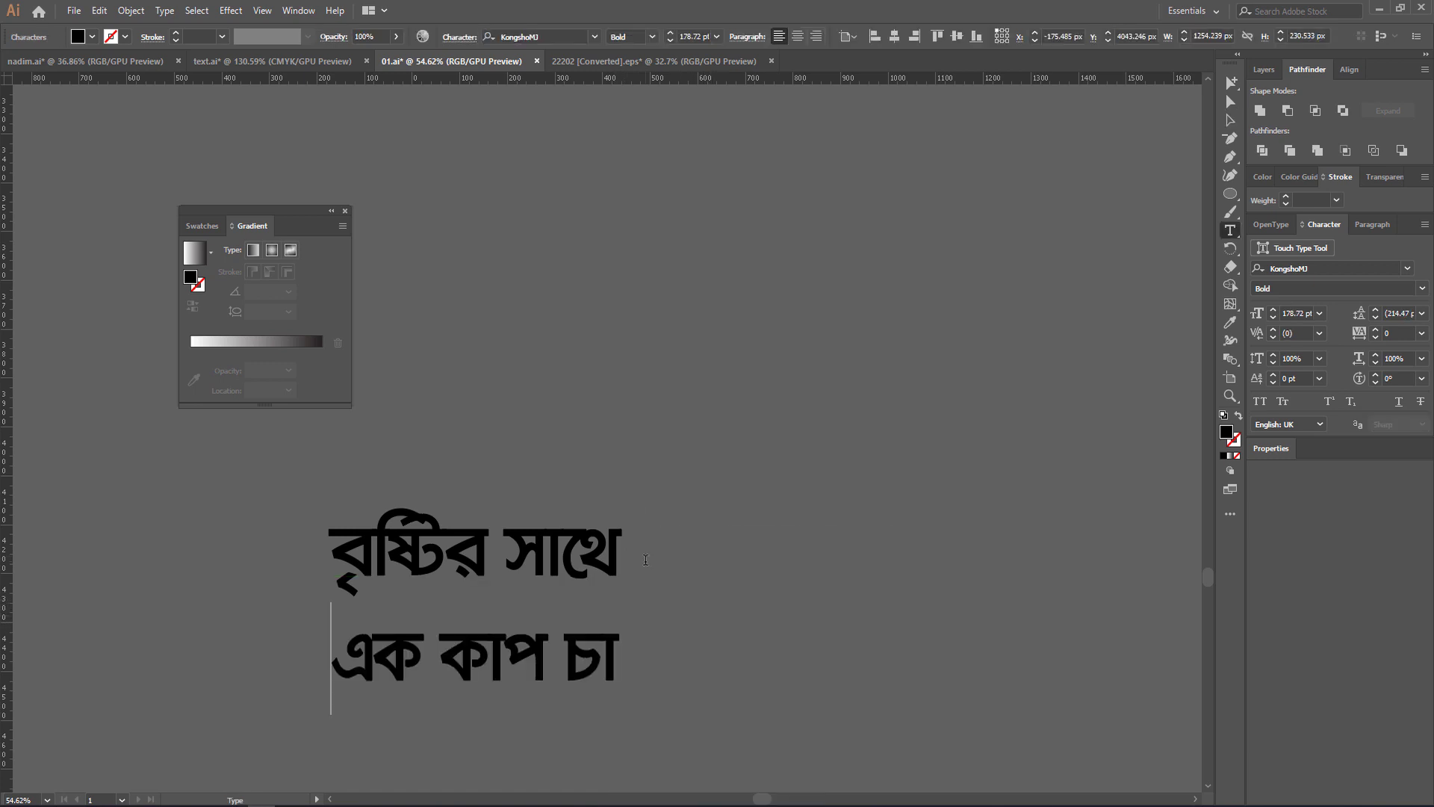
Reduce the leading of the whole two-line title to 184 pt.
key(ctrl+a)
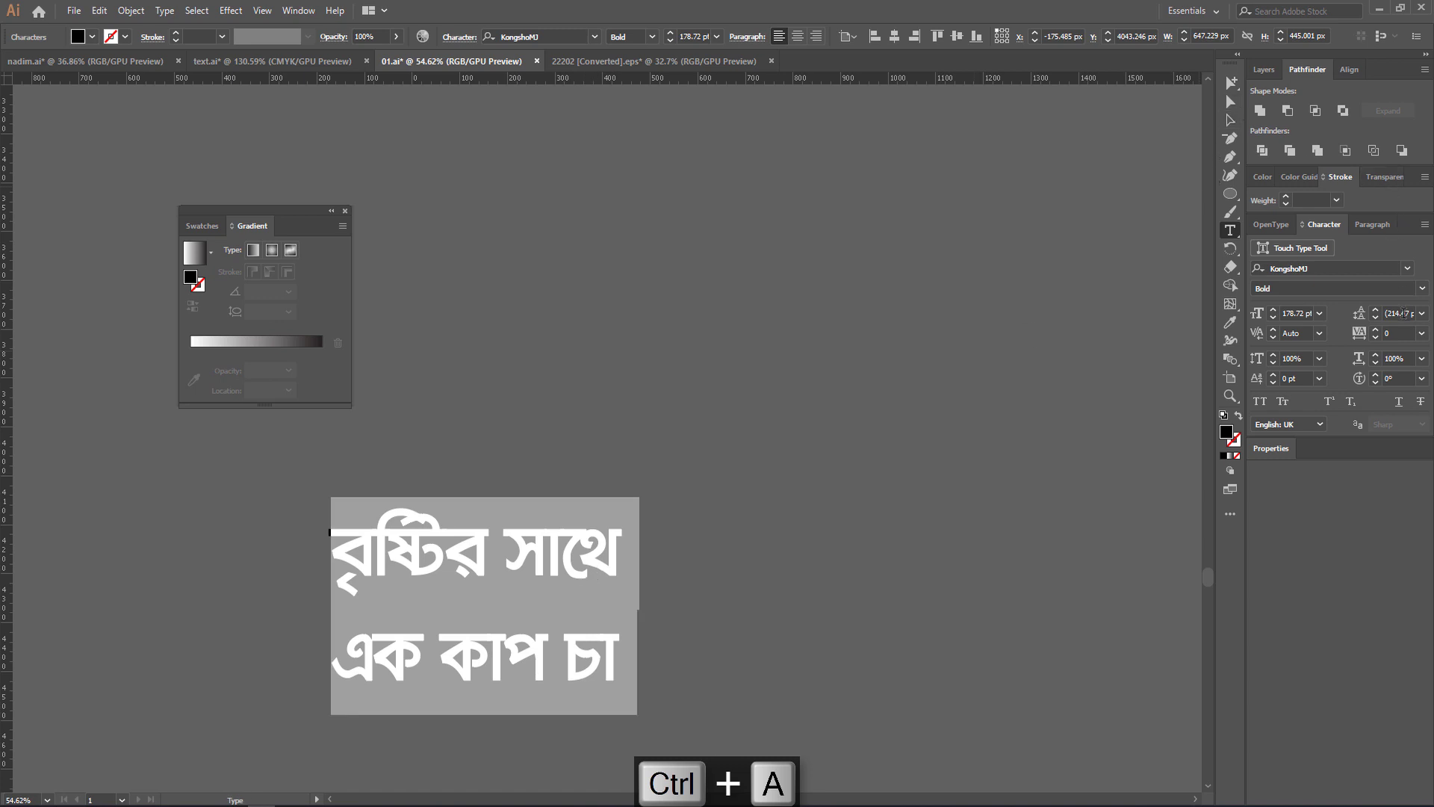
click(1376, 317)
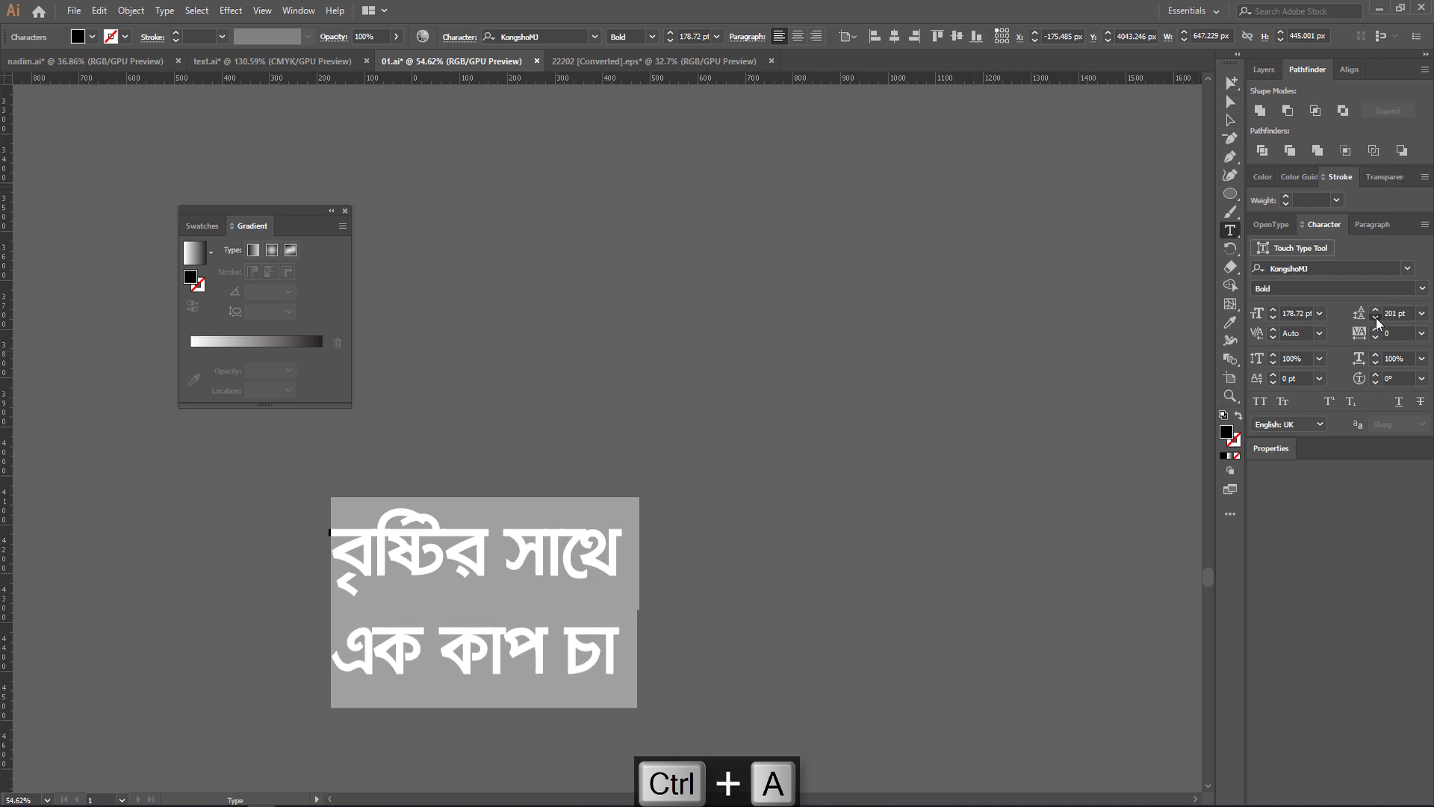
click(1376, 317)
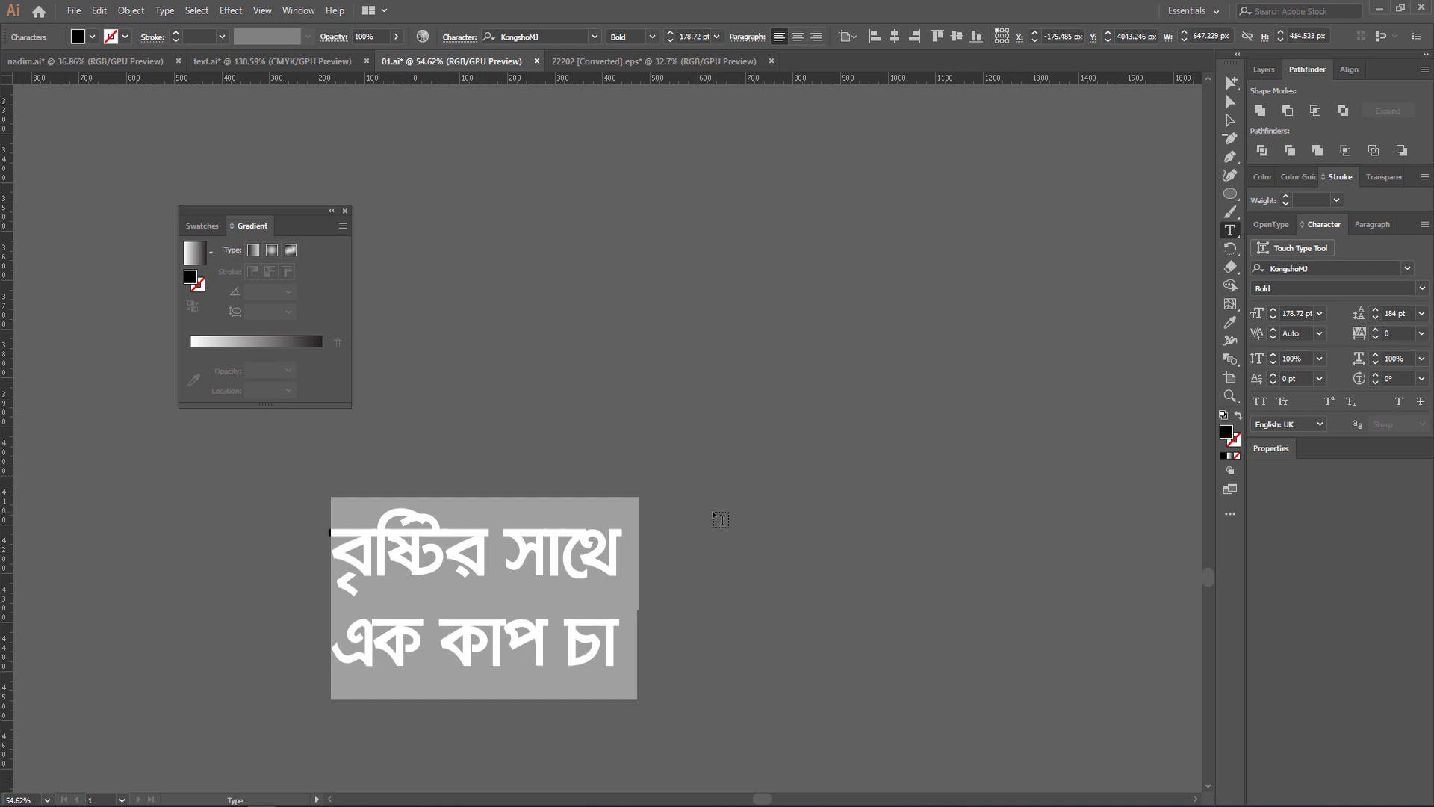
click(1234, 121)
click(799, 491)
key(ctrl+space)
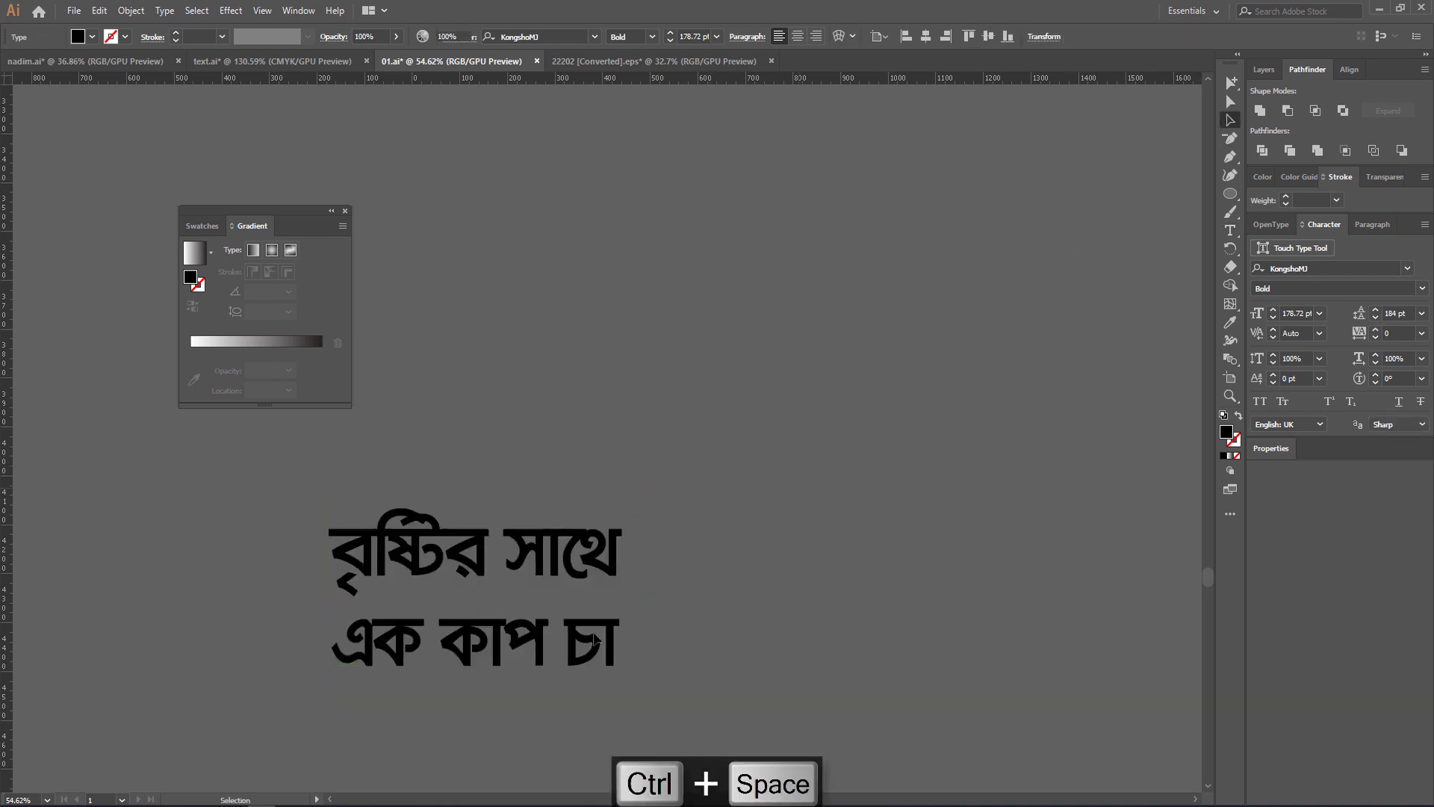
drag(498, 610, 822, 586)
drag(515, 579, 604, 541)
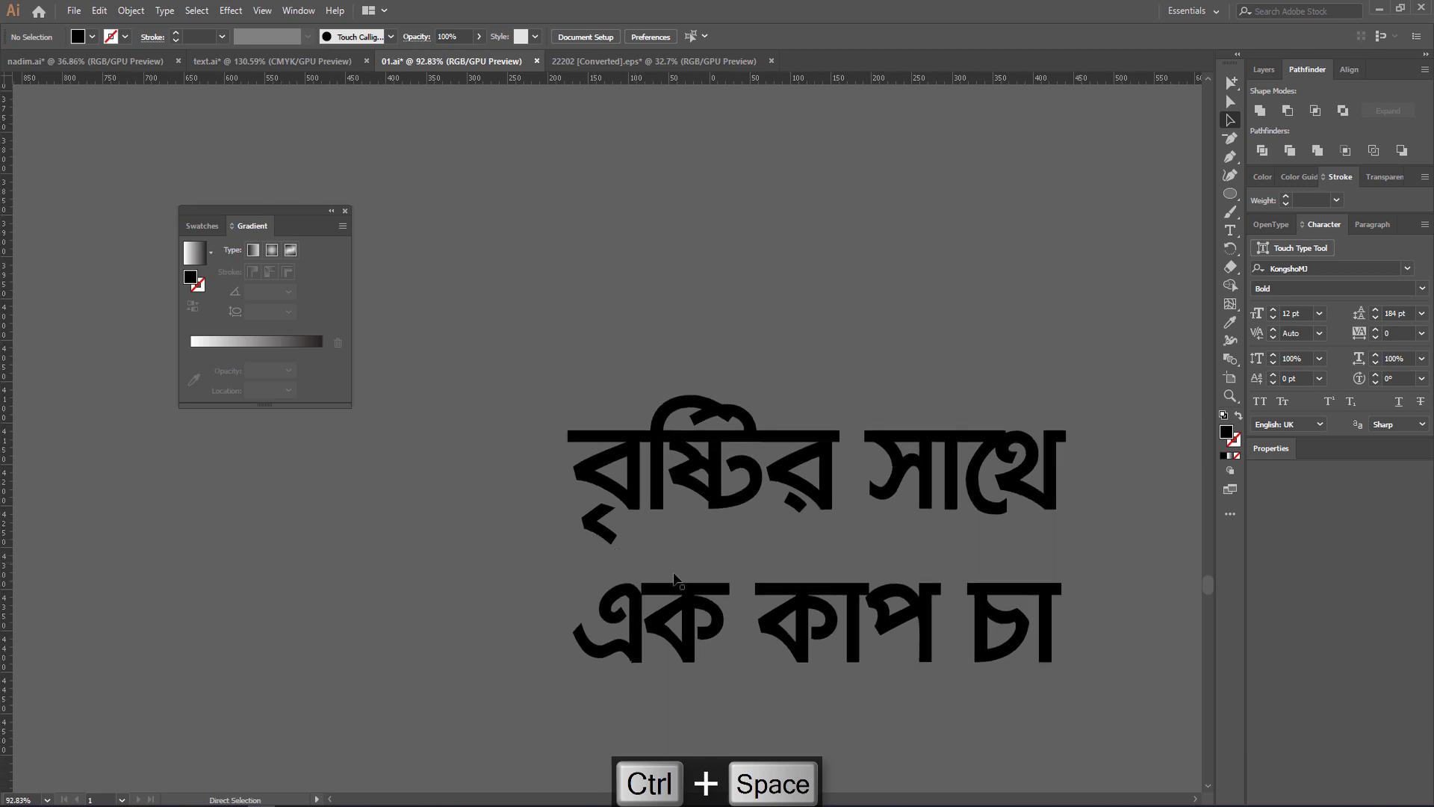
click(732, 598)
key(t)
click(731, 596)
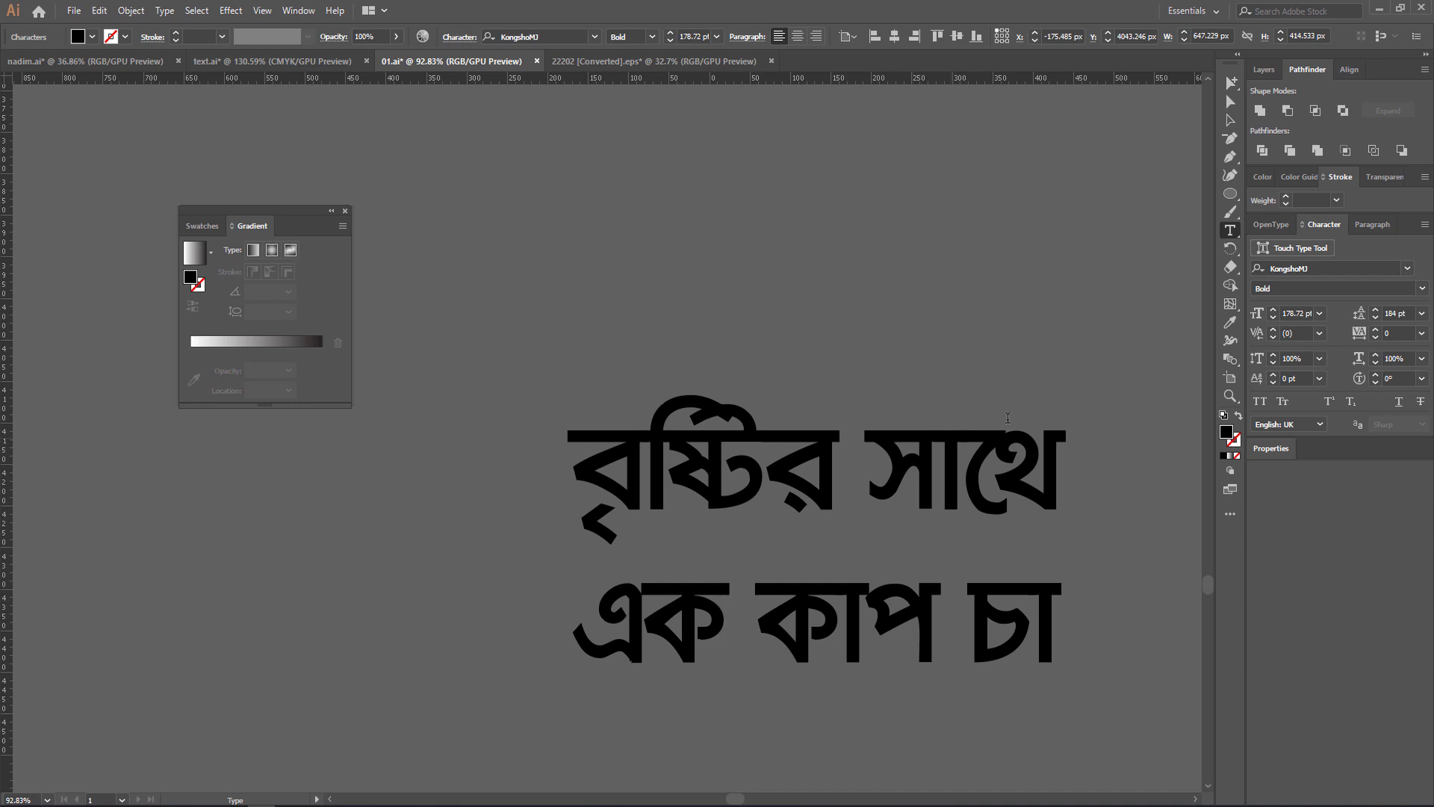
click(1230, 120)
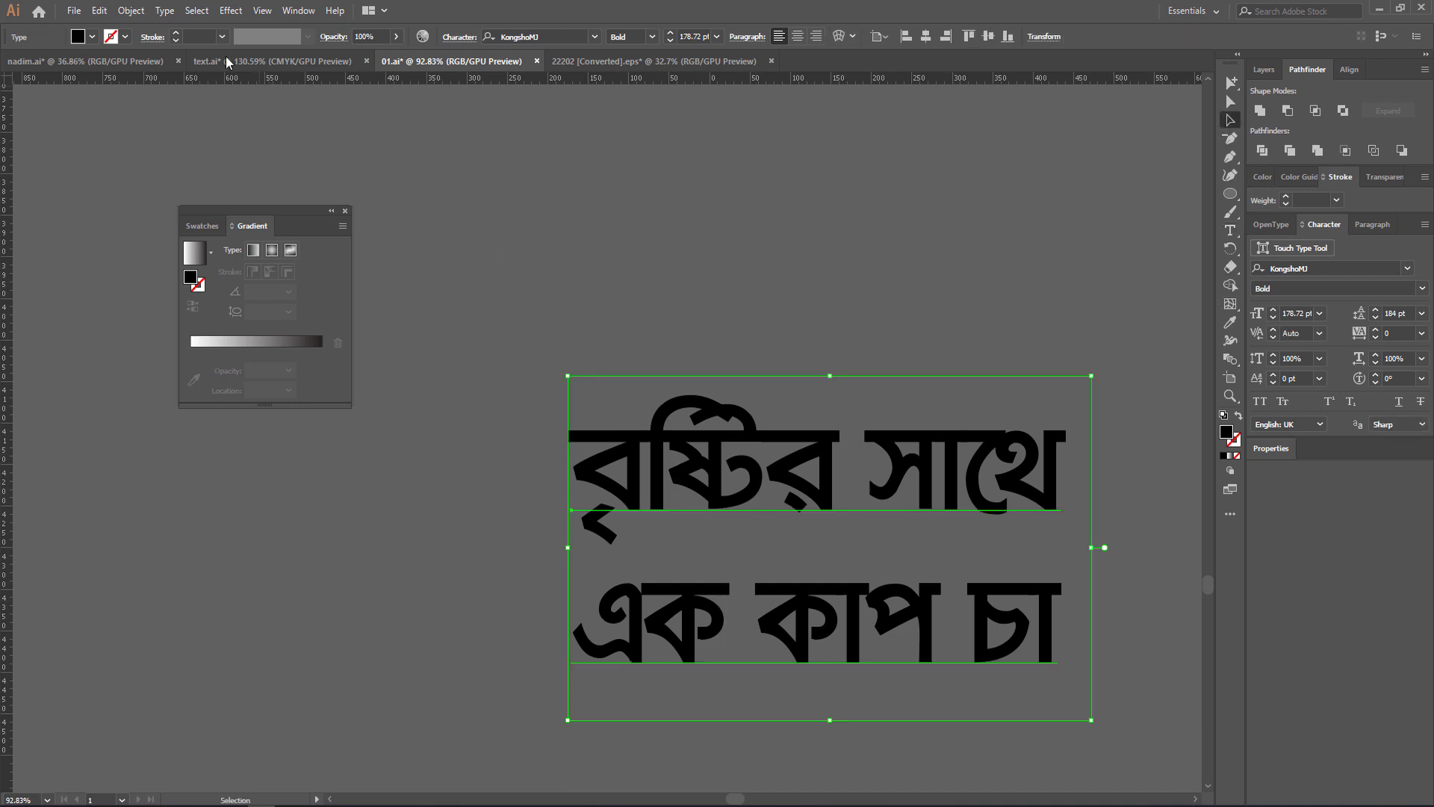
Duplicate the two-line Bangla title and space the copy and the original apart vertically.
drag(680, 413, 489, 160)
scroll(780, 334, down, 2)
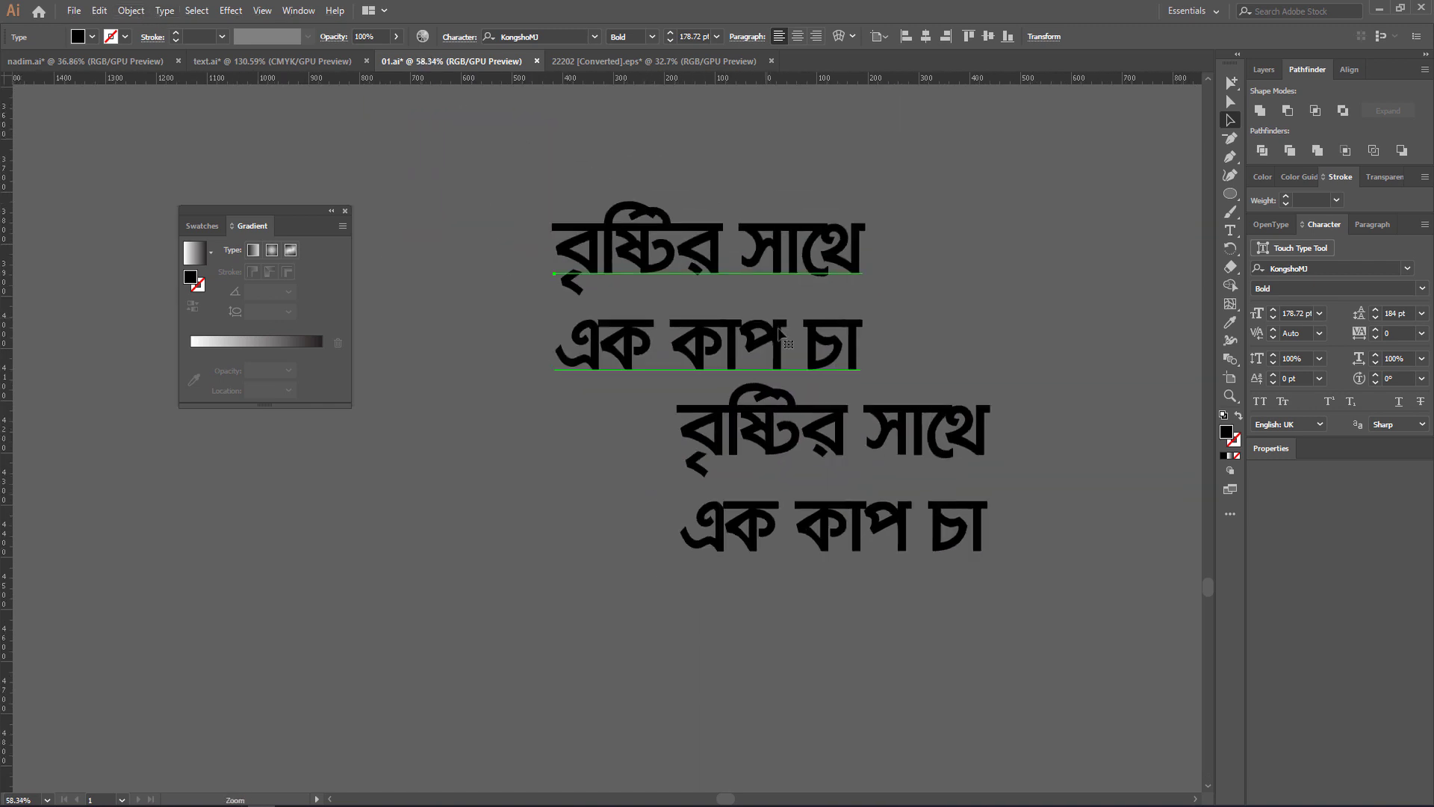
drag(781, 334, 650, 274)
click(868, 353)
drag(856, 467, 788, 520)
click(986, 408)
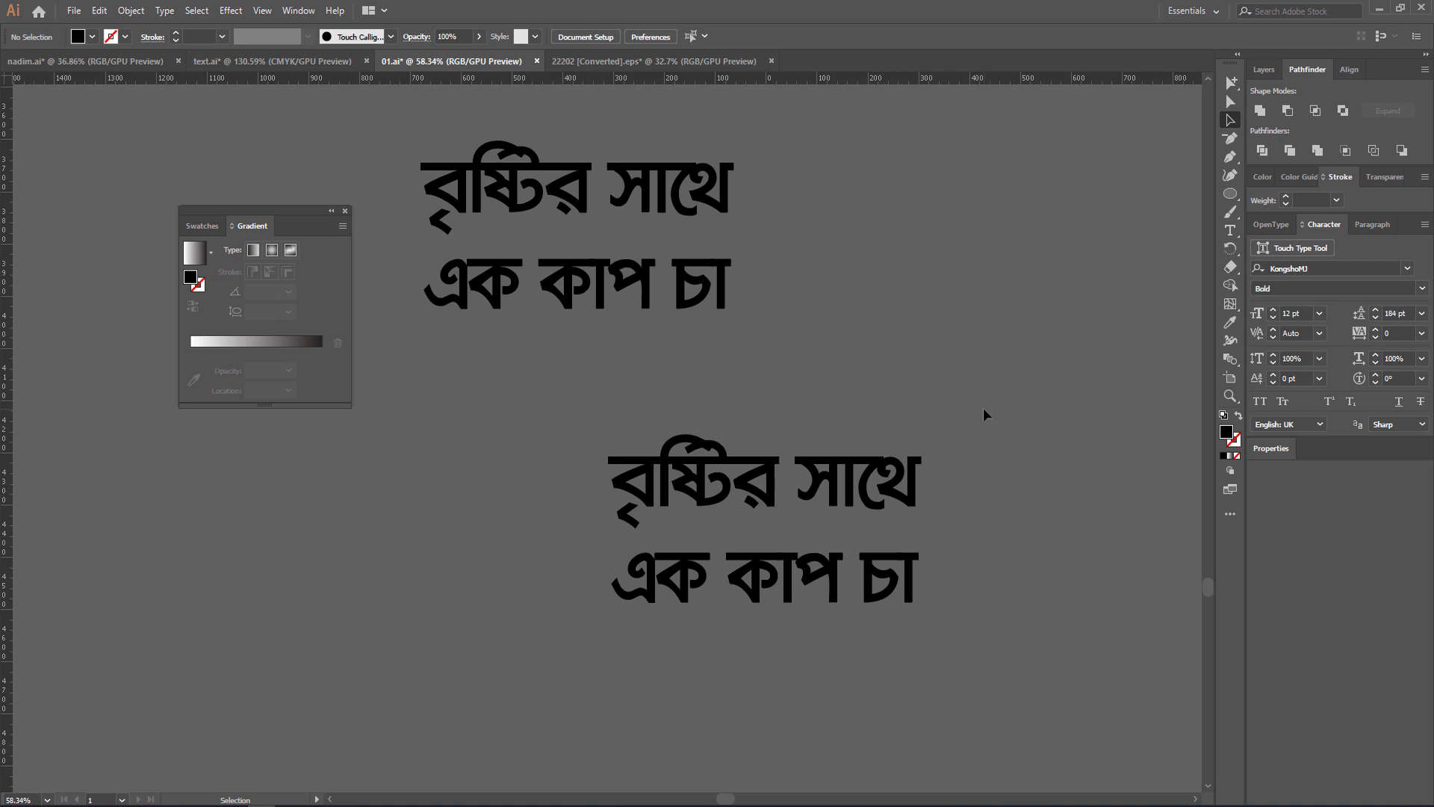
Reword the lower title copy to "বৃষ্টি" on the first line and "সাথে এক কাপ চা" on the second.
key(t)
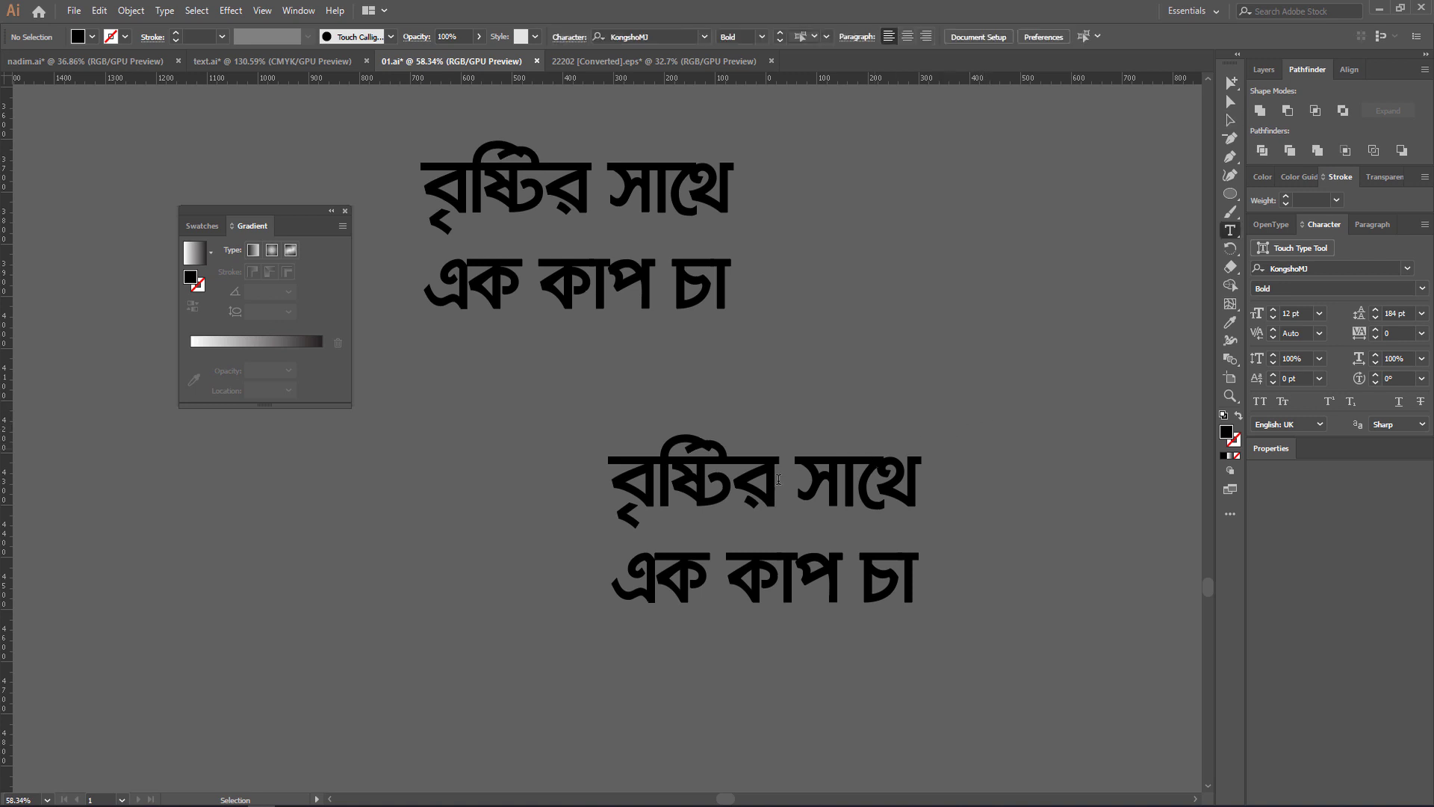
click(778, 478)
key(BackSpace)
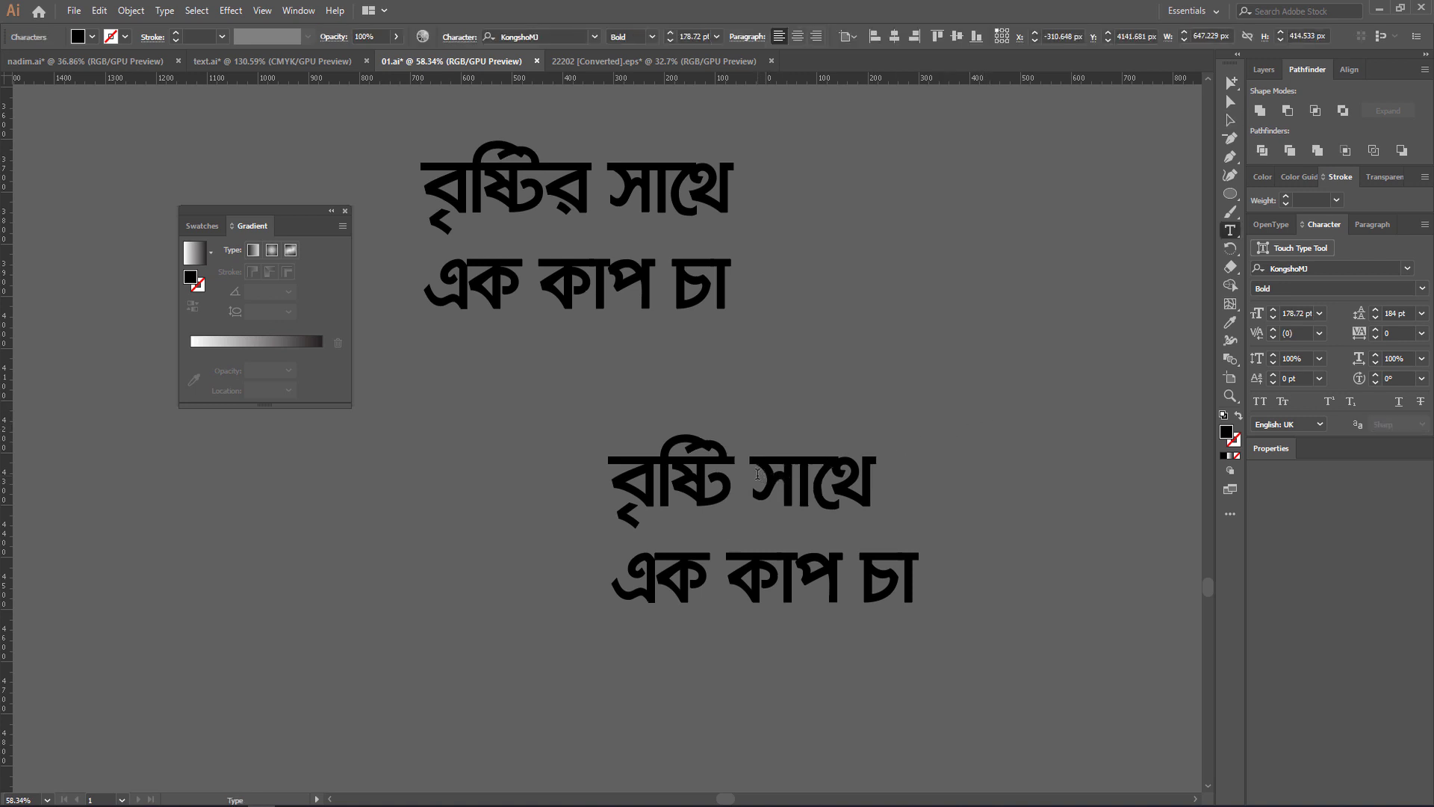
click(769, 478)
key(BackSpace)
key(BackSpace)
key(Return)
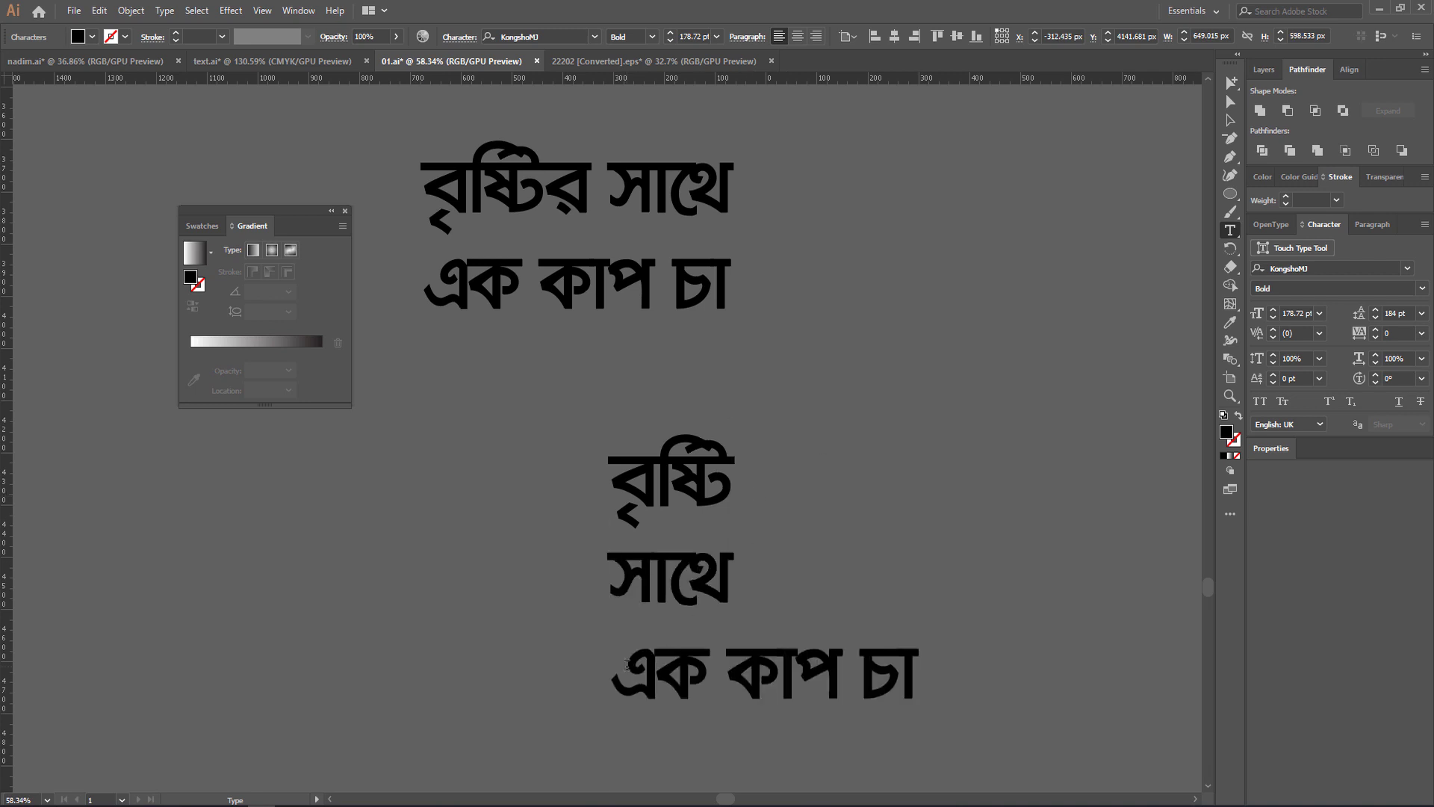
key(BackSpace)
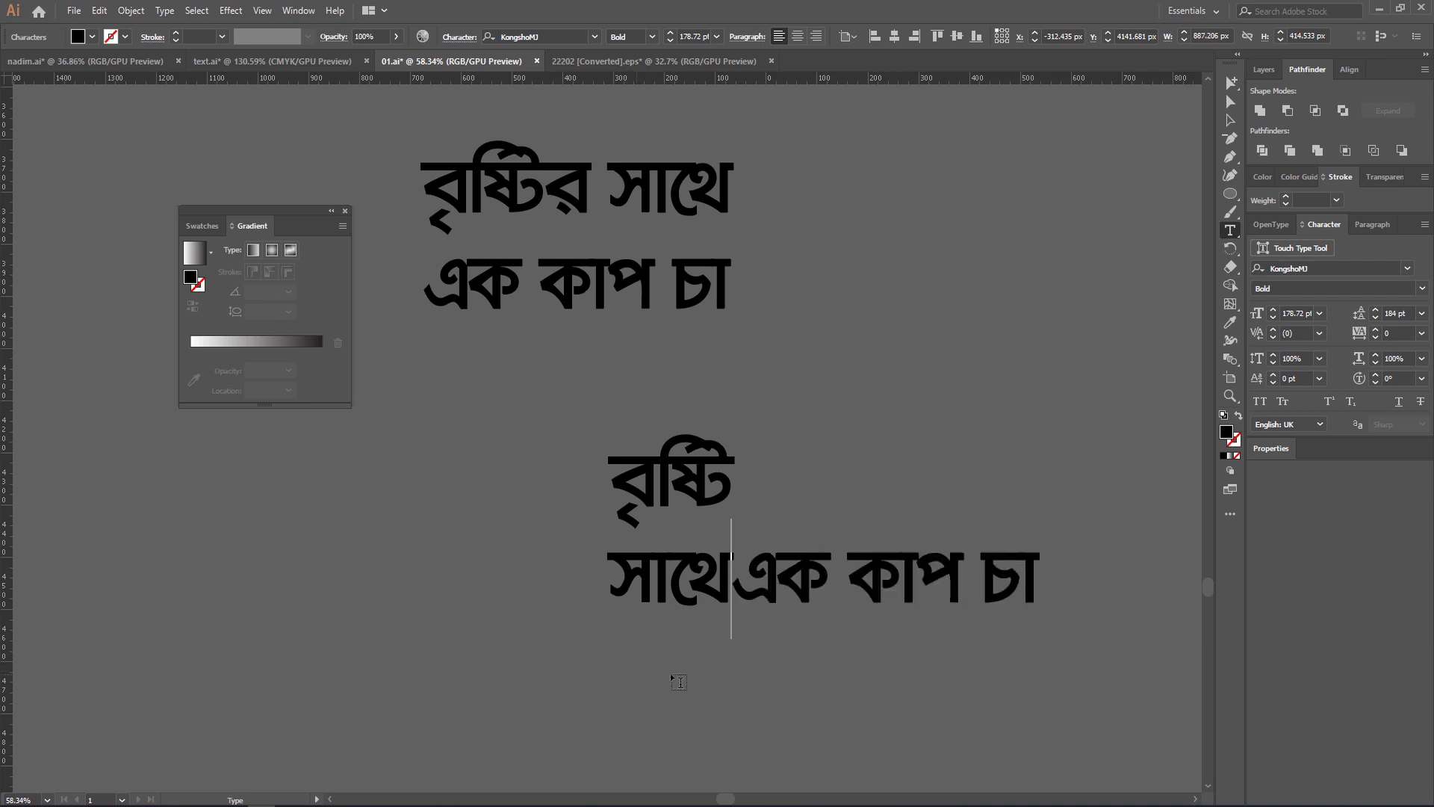
Centre-align both lines of the lower title.
key(ctrl+a)
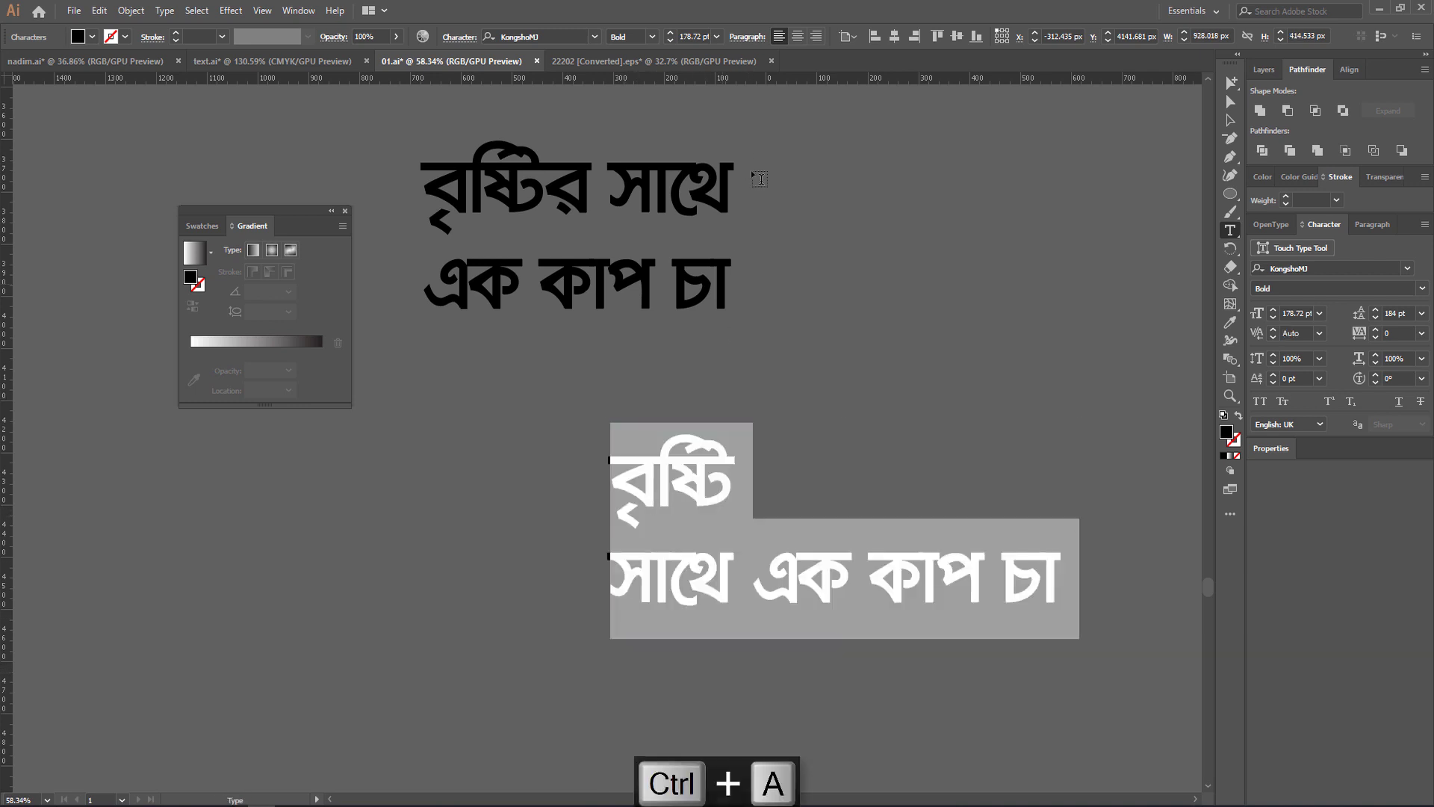
click(798, 36)
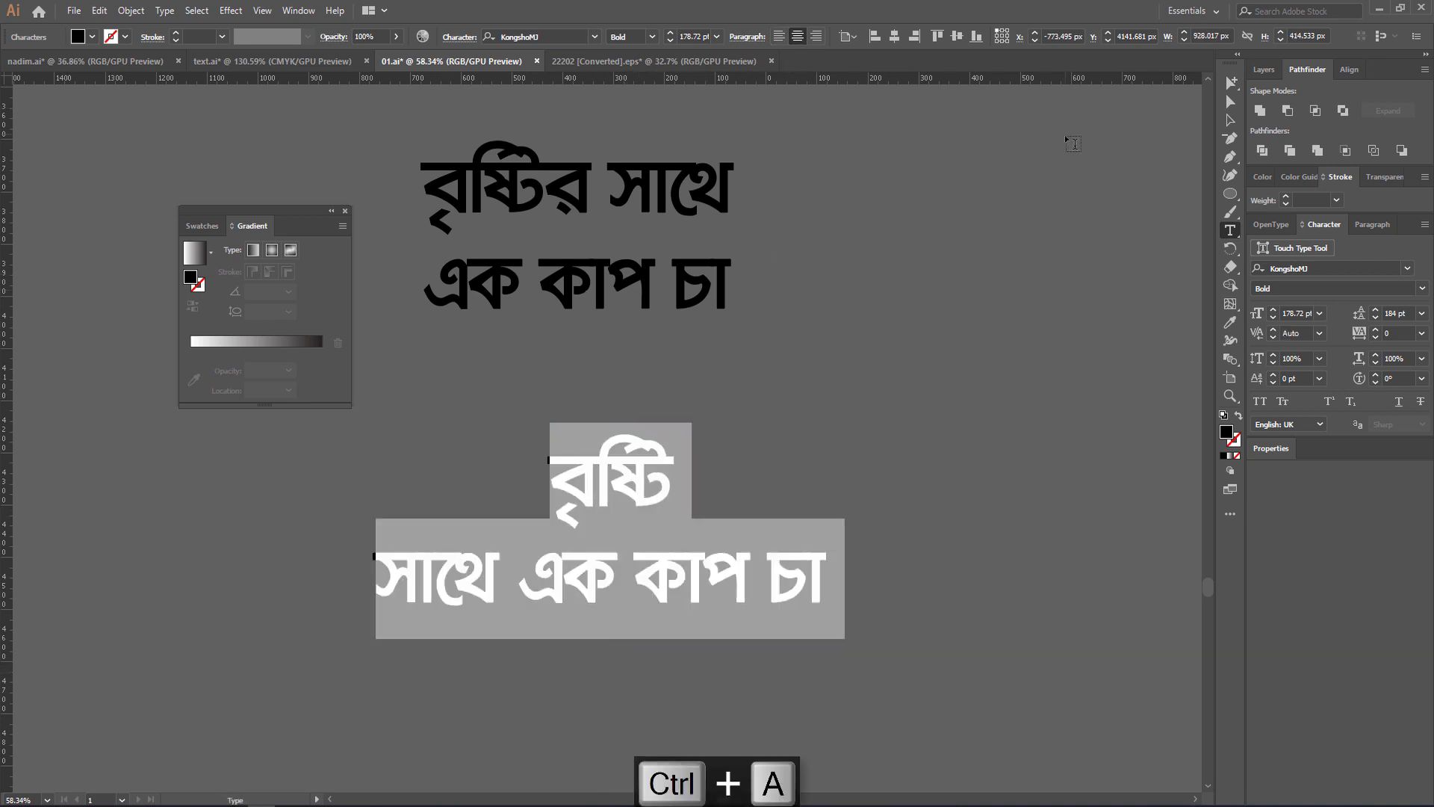
click(1230, 101)
drag(874, 400, 820, 389)
drag(853, 478, 755, 516)
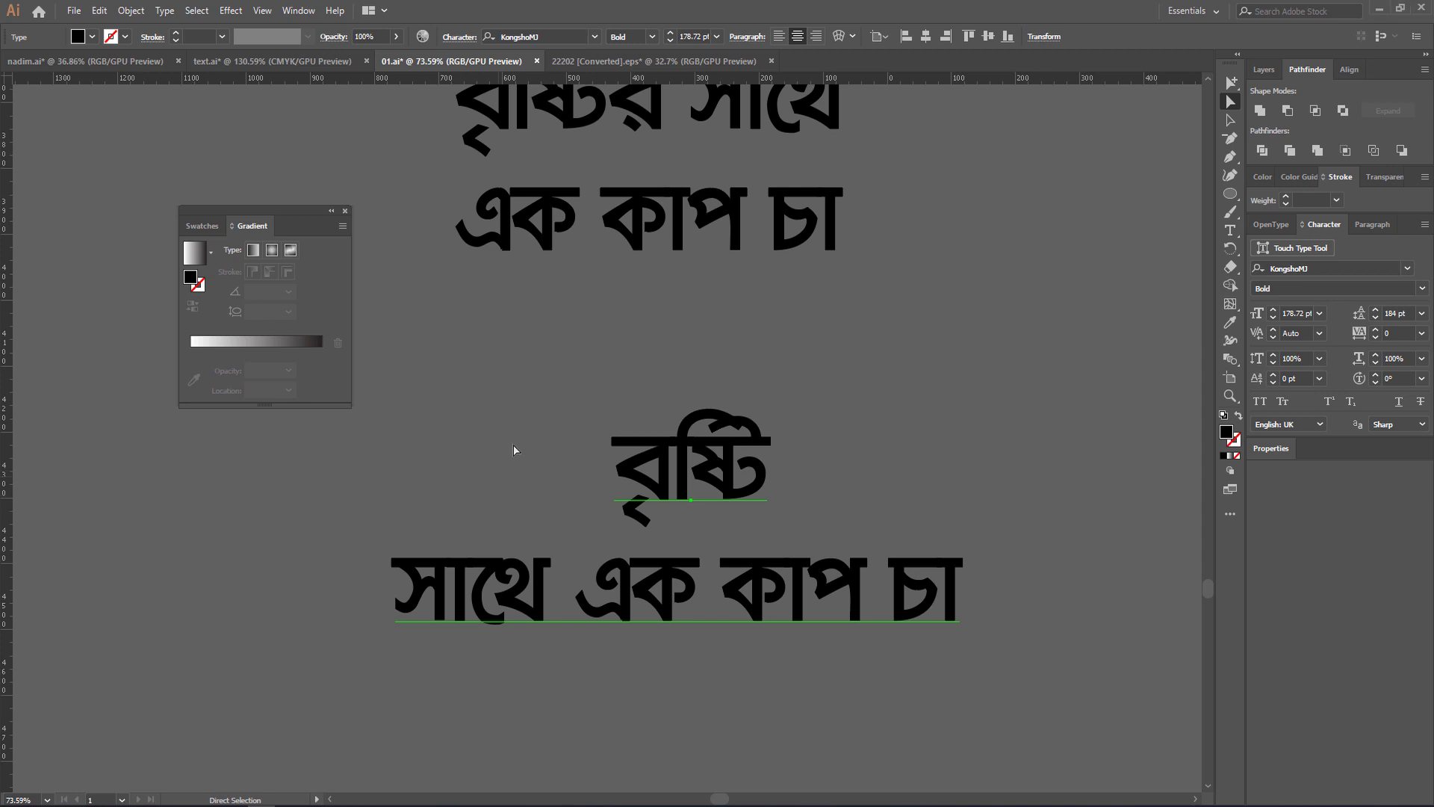
Expand the lower title into vector shapes with Object and Fill included.
scroll(651, 443, down, 2)
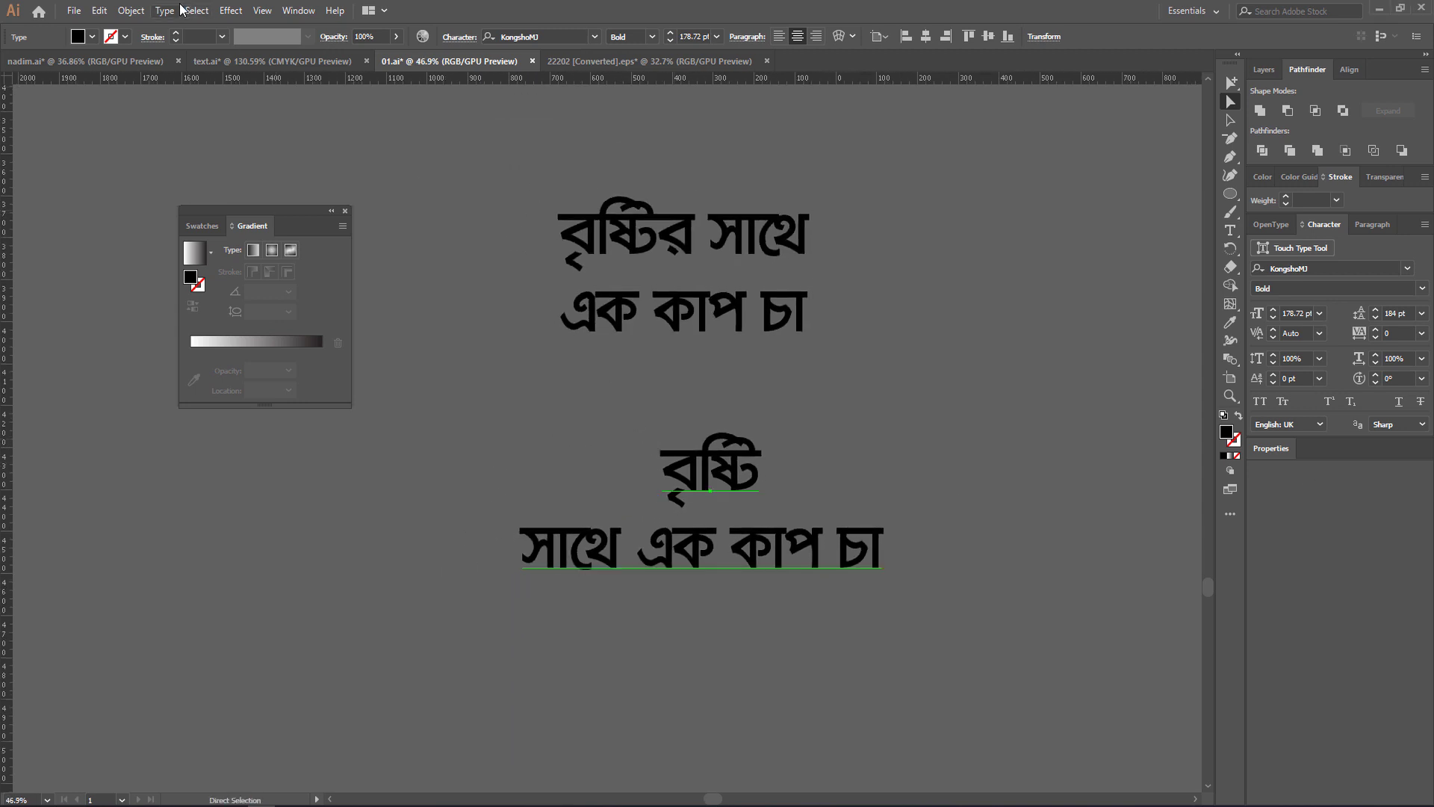
click(130, 11)
click(142, 176)
click(690, 500)
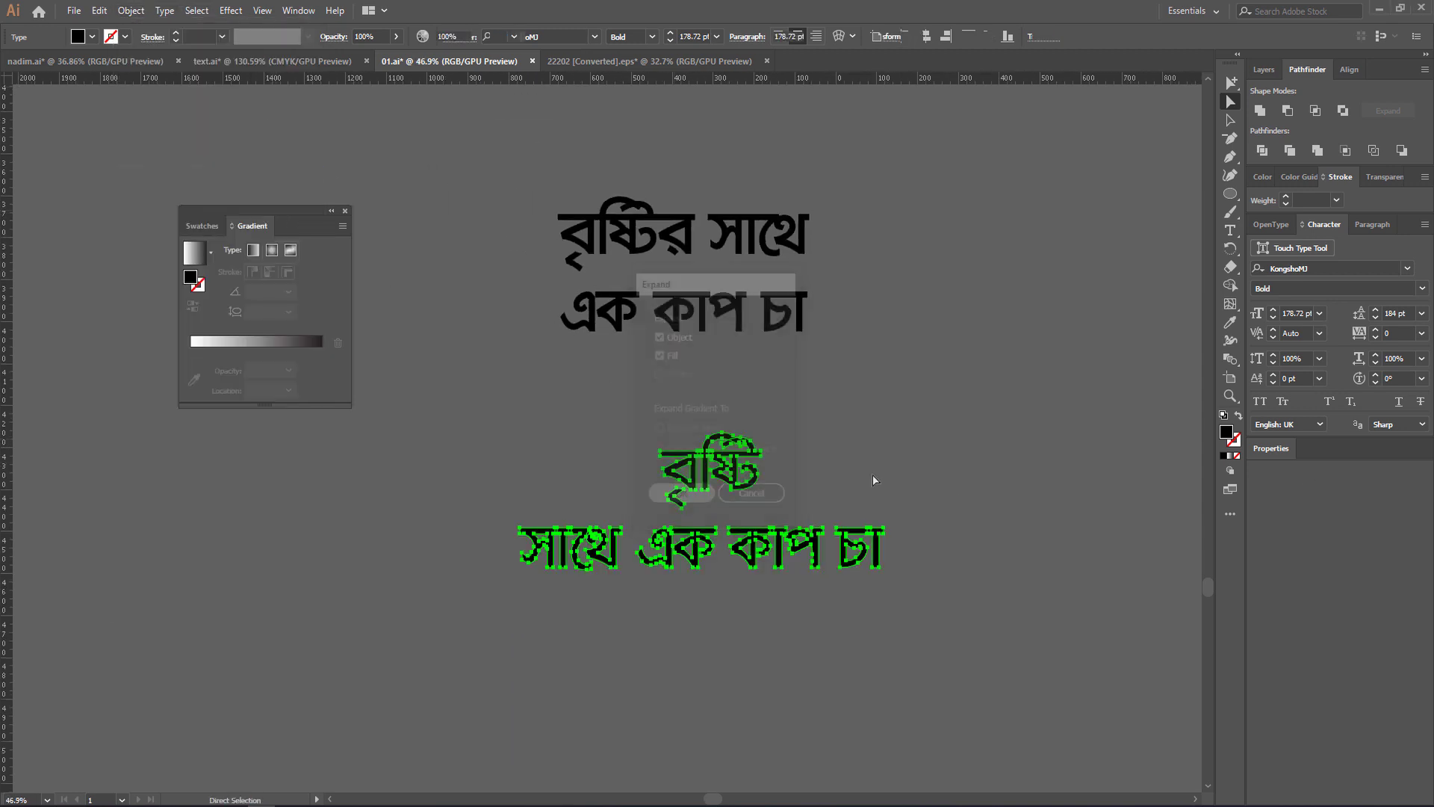
click(897, 450)
Ungroup the expanded lower title so its letter shapes can be edited separately.
key(ctrl+space)
drag(728, 466, 977, 466)
key(a)
click(825, 458)
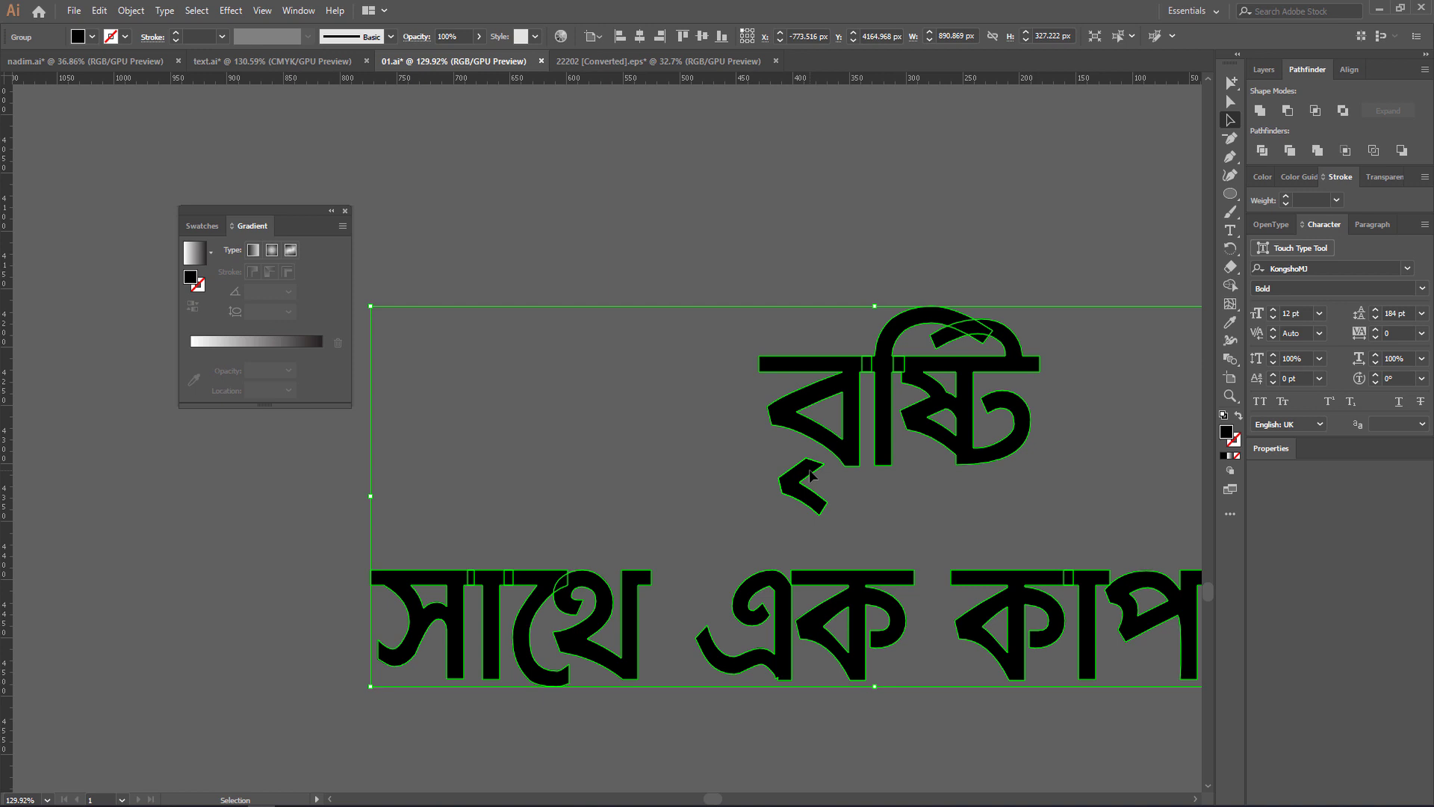
right_click(825, 477)
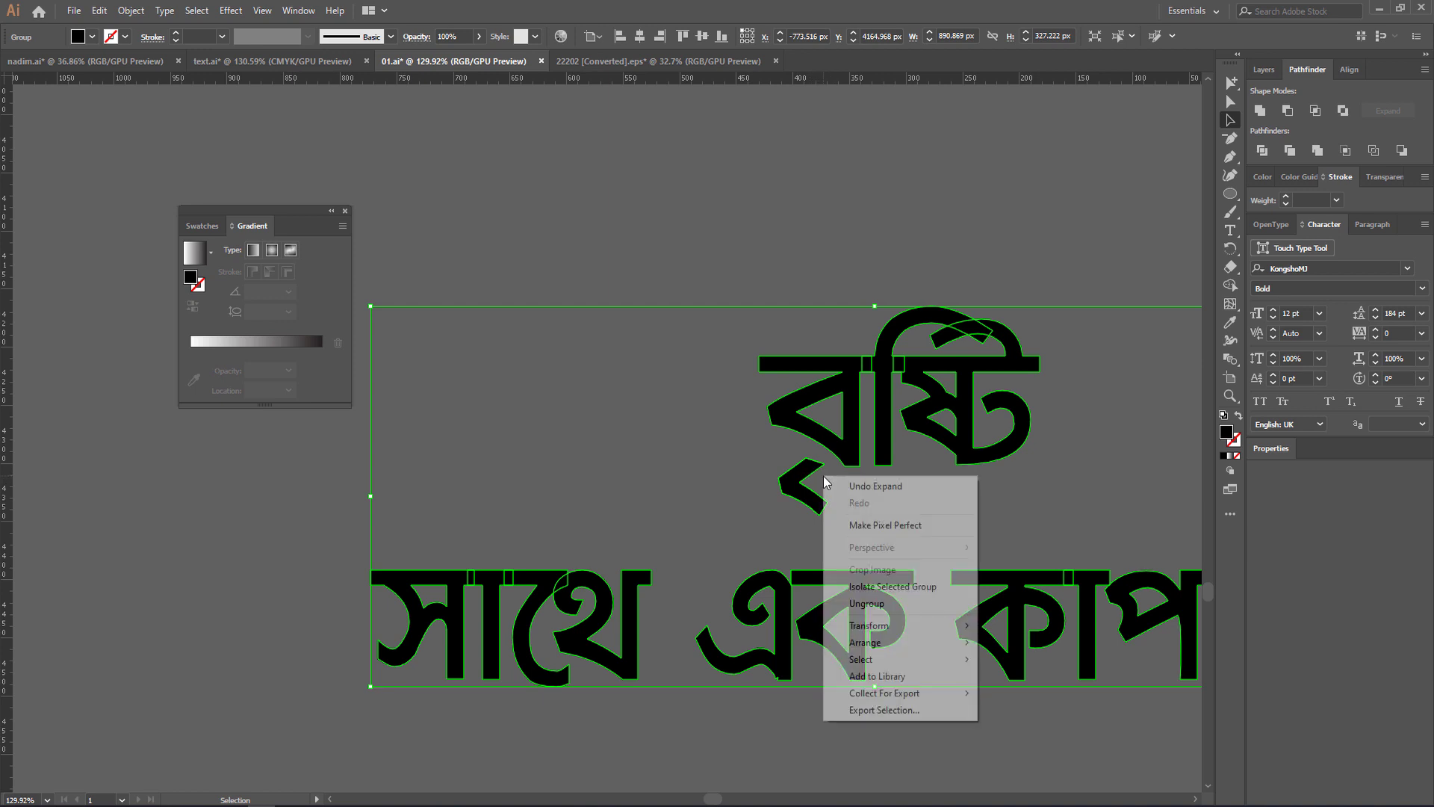
click(867, 603)
click(788, 269)
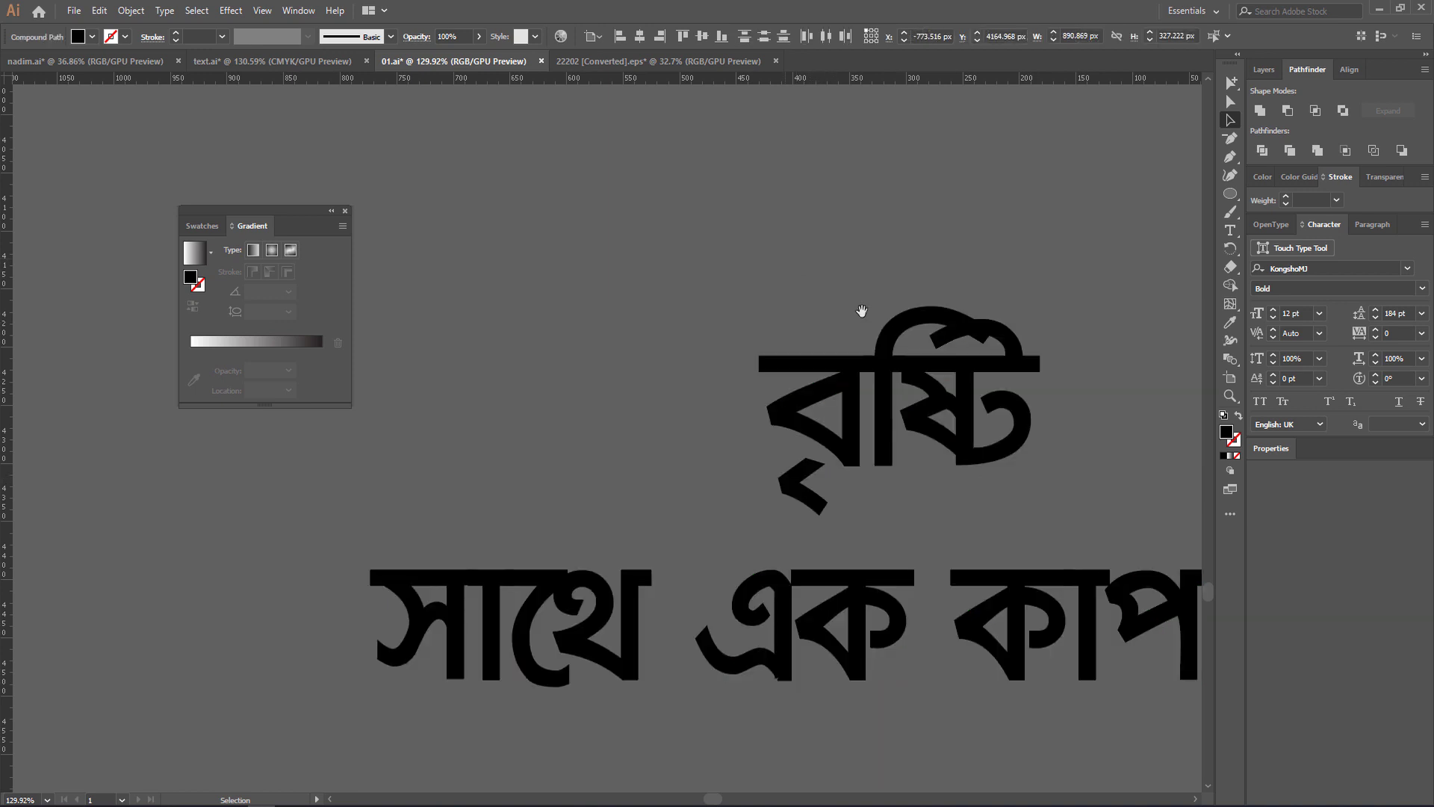
Shift the vowel sign beneath "ব" in "বৃষ্টি" sideways so it joins the letter's vertical stem.
scroll(724, 519, up, 3)
drag(724, 519, 778, 527)
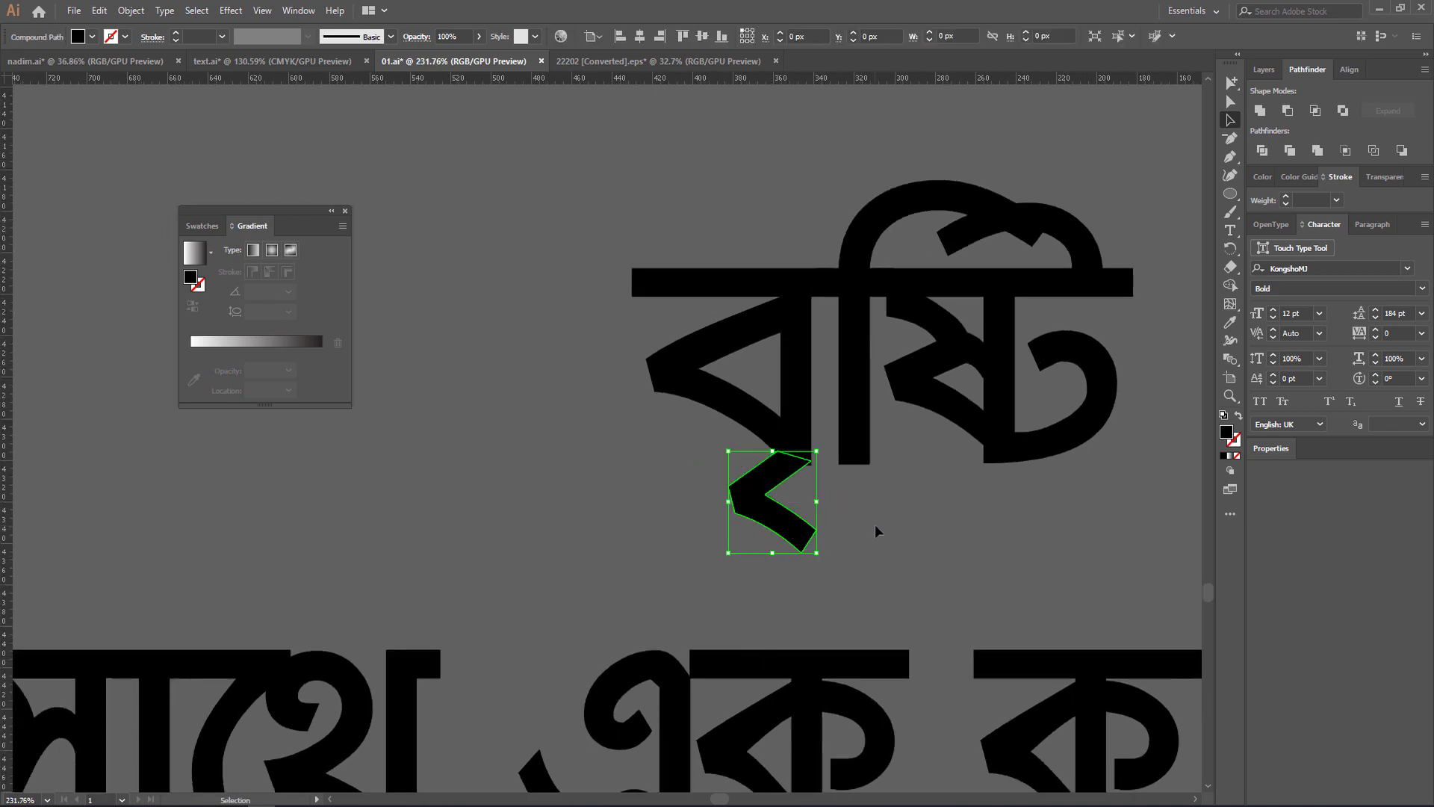
key(ctrl+space)
drag(799, 470, 844, 478)
drag(756, 473, 670, 470)
click(902, 514)
Group all the letter shapes of the lower title.
key(ctrl+space)
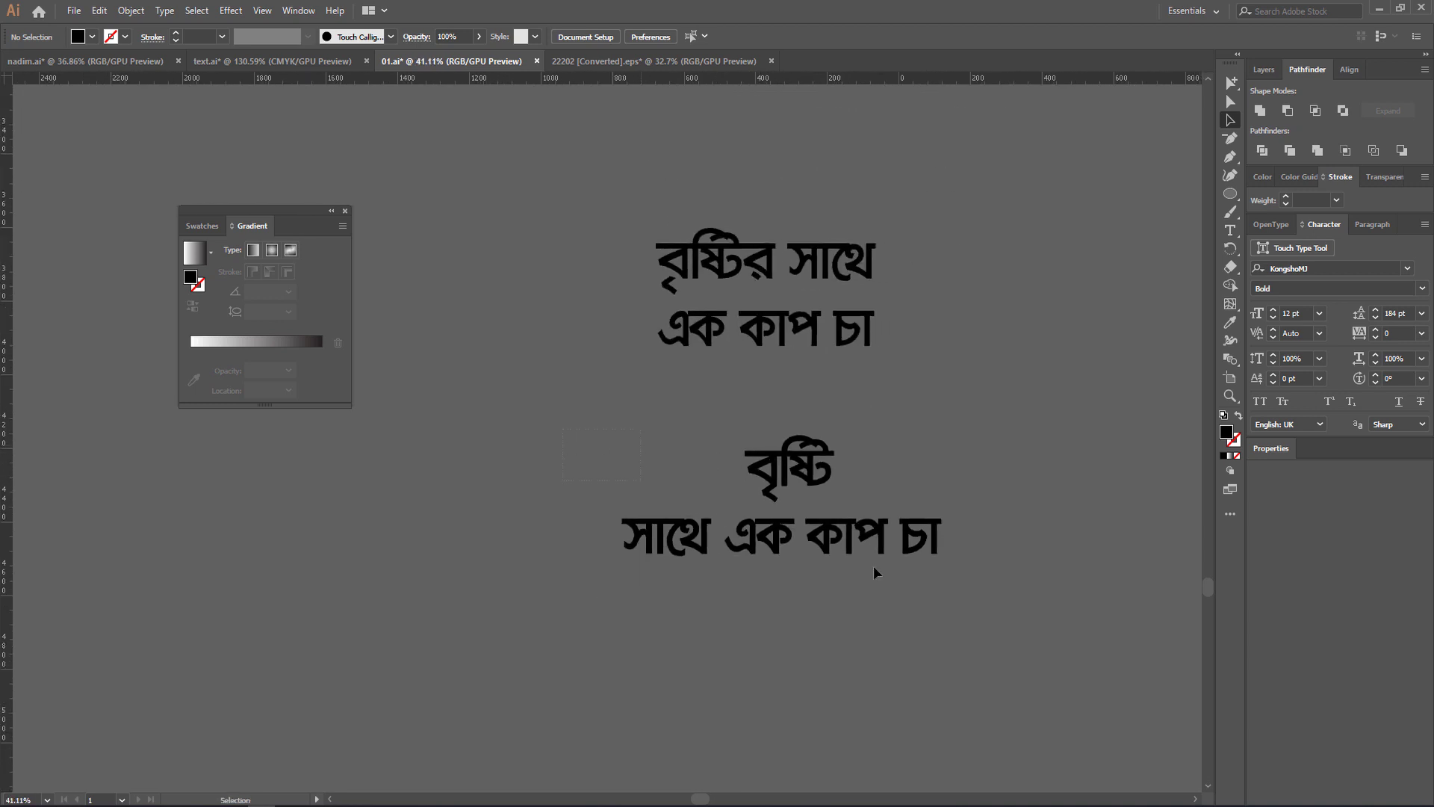
drag(872, 566, 1122, 606)
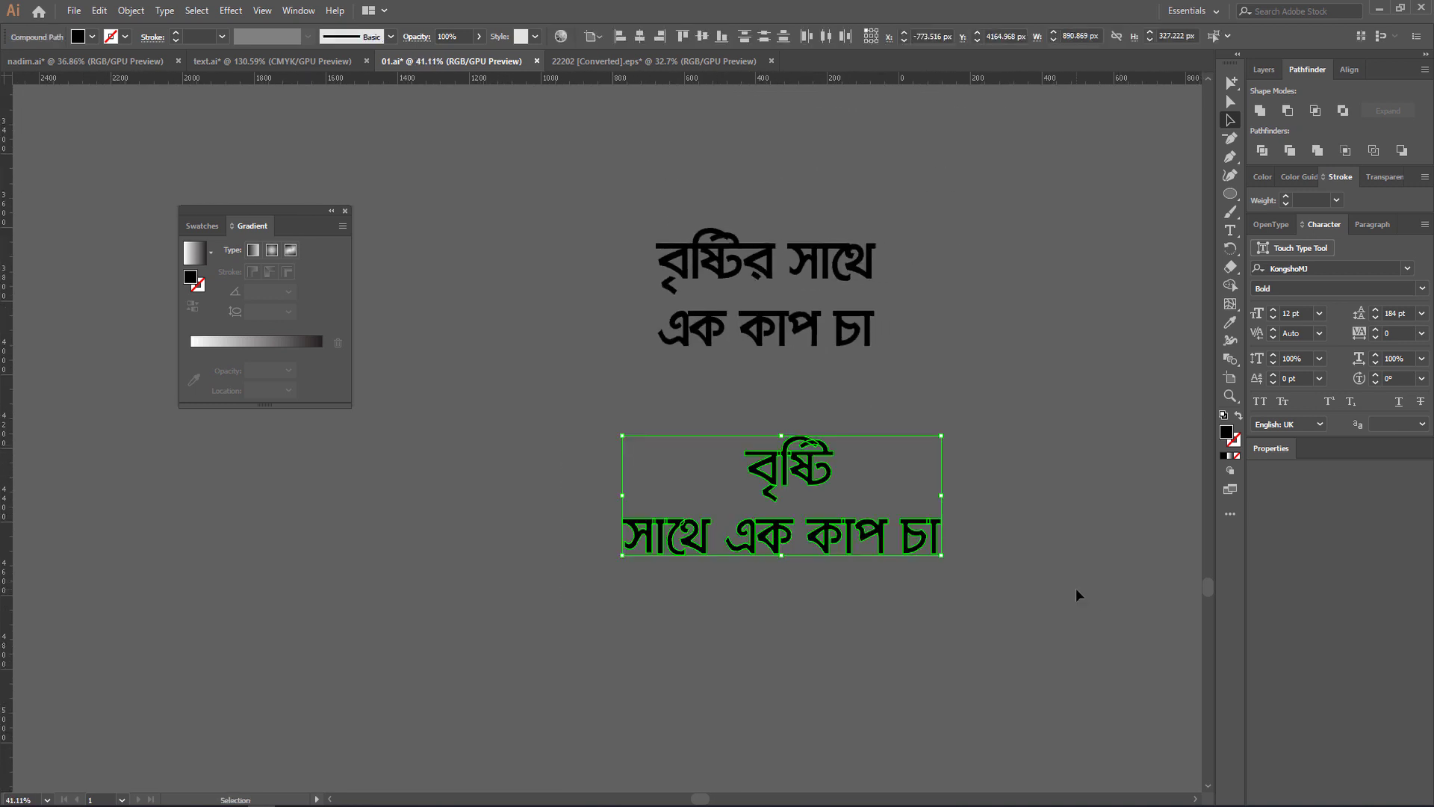
key(ctrl+g)
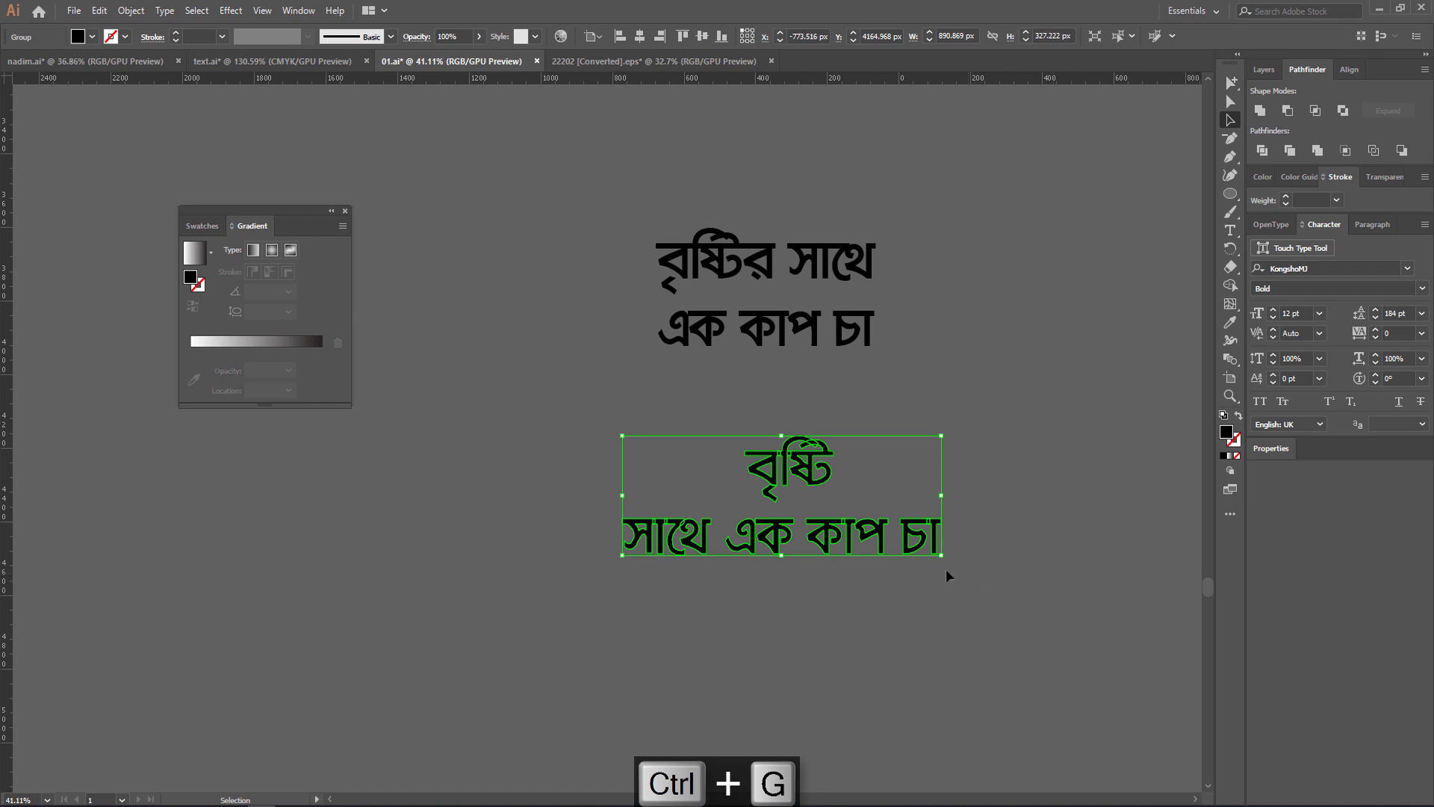
click(897, 620)
Place the grouped title in the Photoshop tea composite, slightly scaled down and centred just above the steam.
click(833, 555)
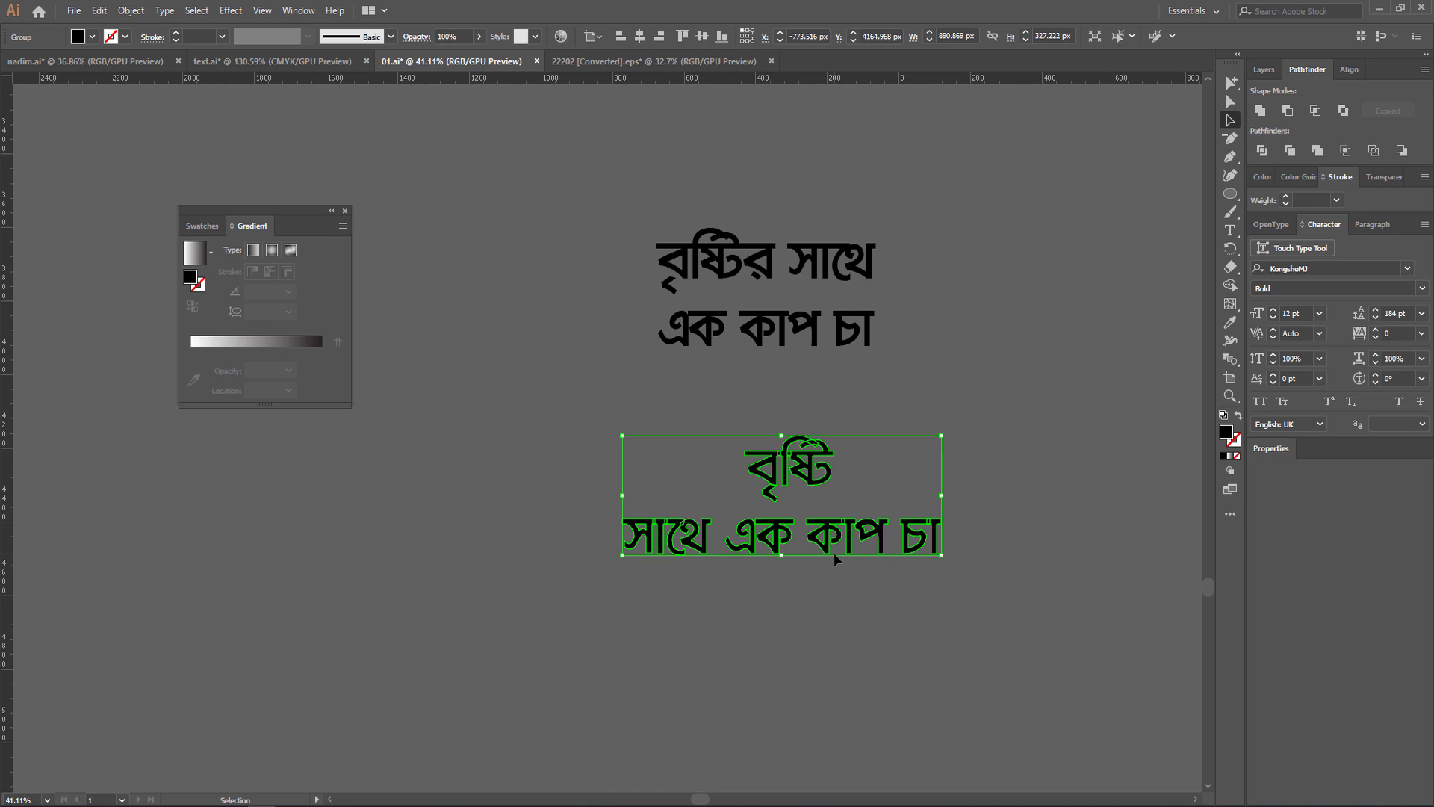
drag(813, 544, 278, 786)
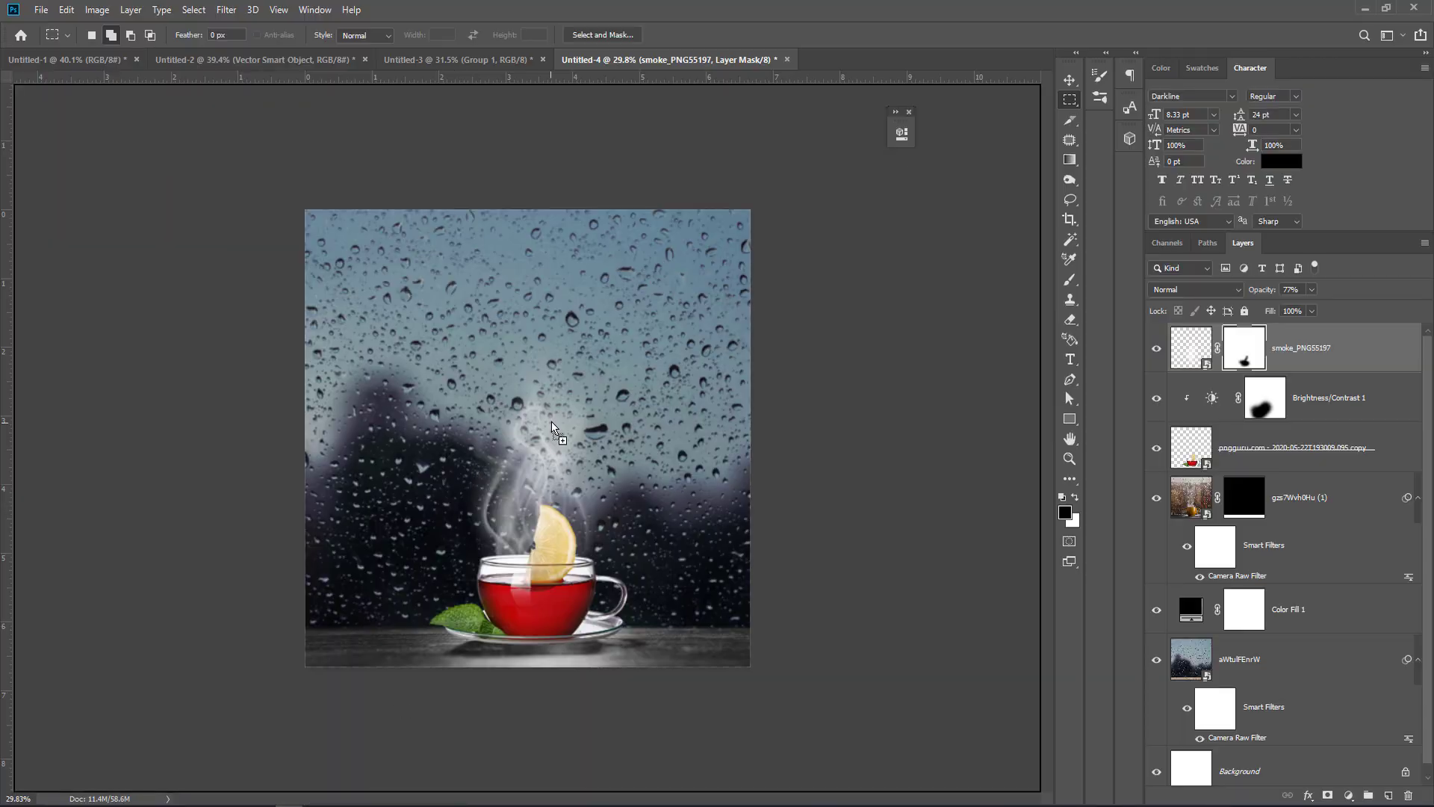
mouse_move(556, 422)
mouse_down()
mouse_move(564, 396)
mouse_move(530, 378)
mouse_move(529, 426)
mouse_up()
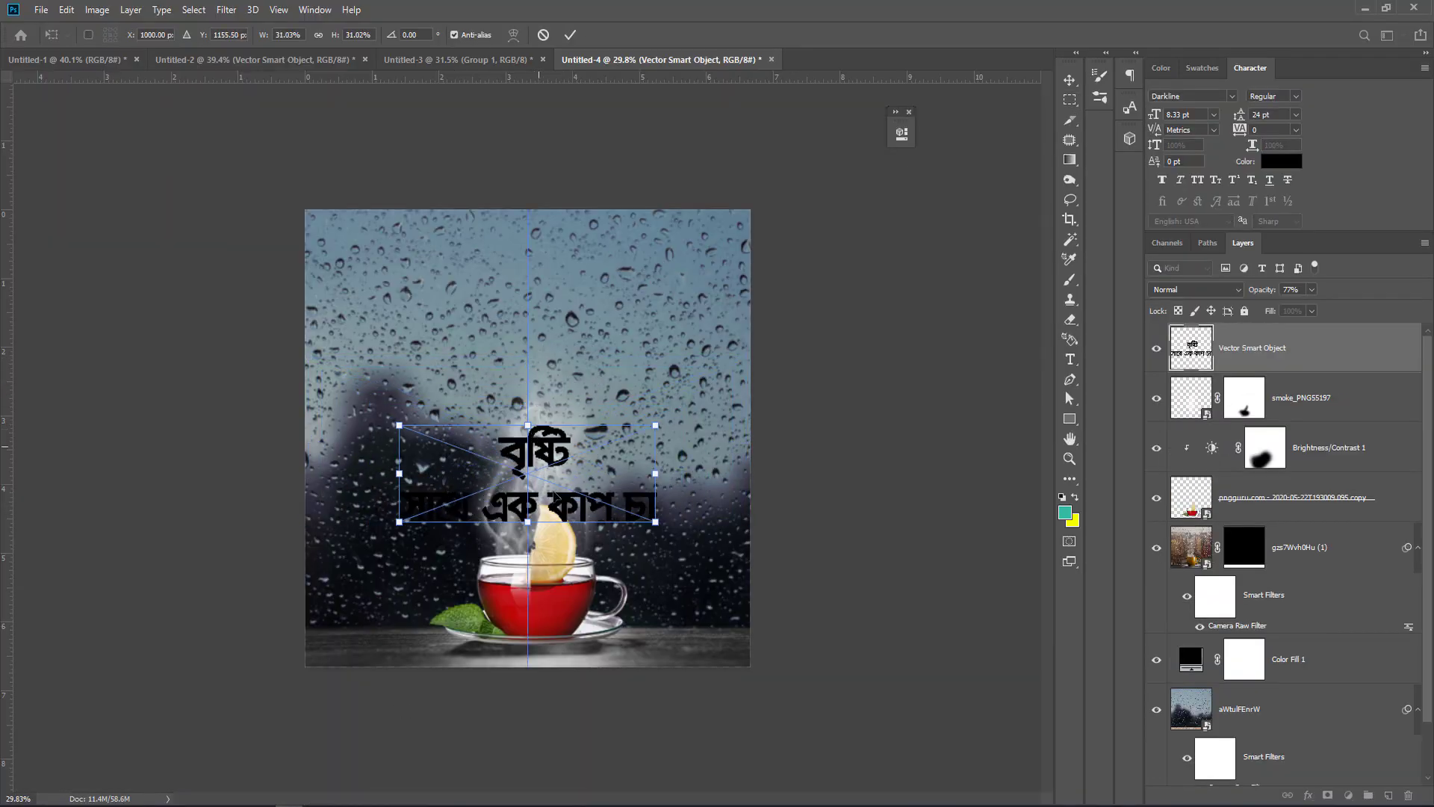
drag(554, 482, 557, 373)
drag(529, 303, 529, 315)
drag(545, 374, 540, 372)
key(m)
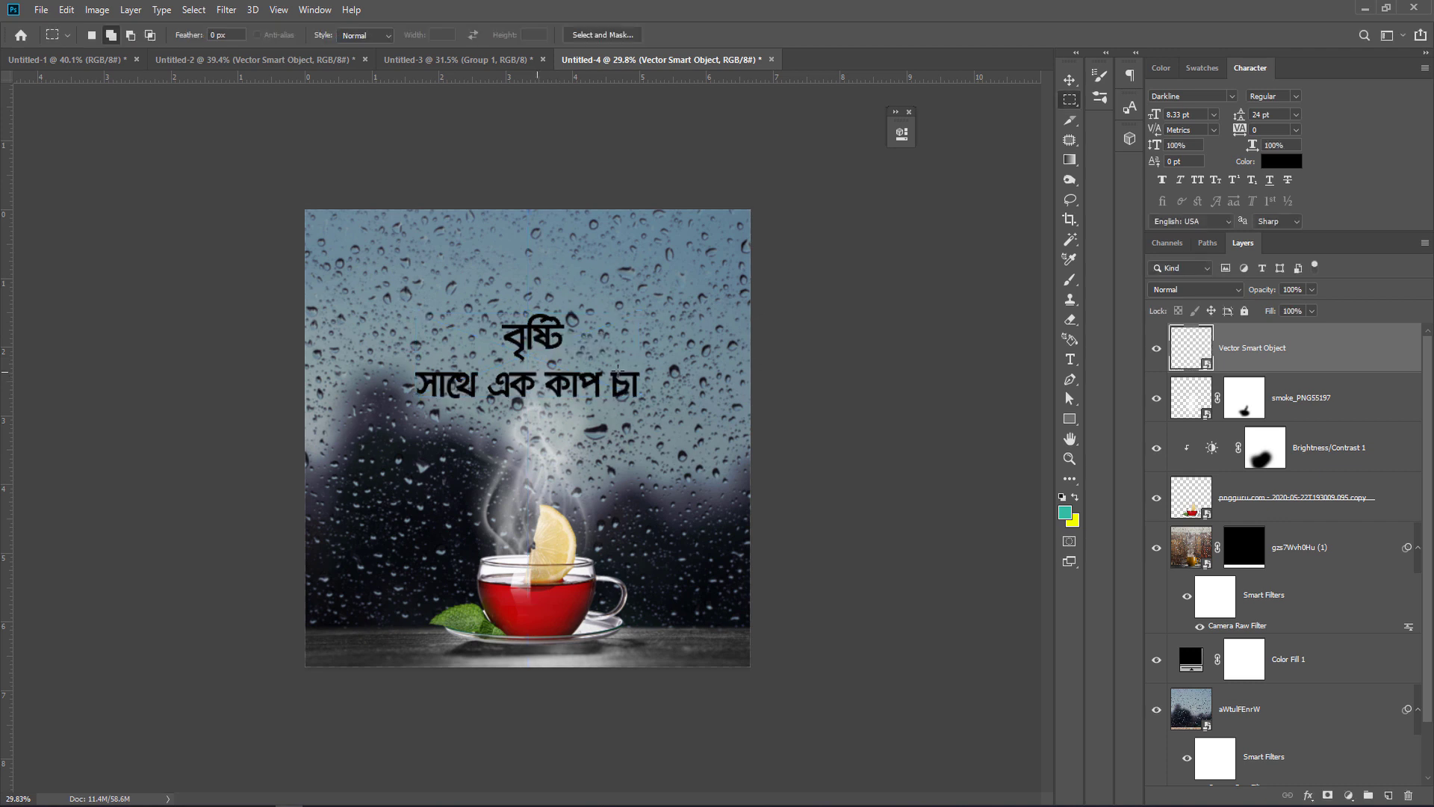
Apply a white Color Overlay to the title's Vector Smart Object layer.
right_click(1296, 356)
click(1172, 179)
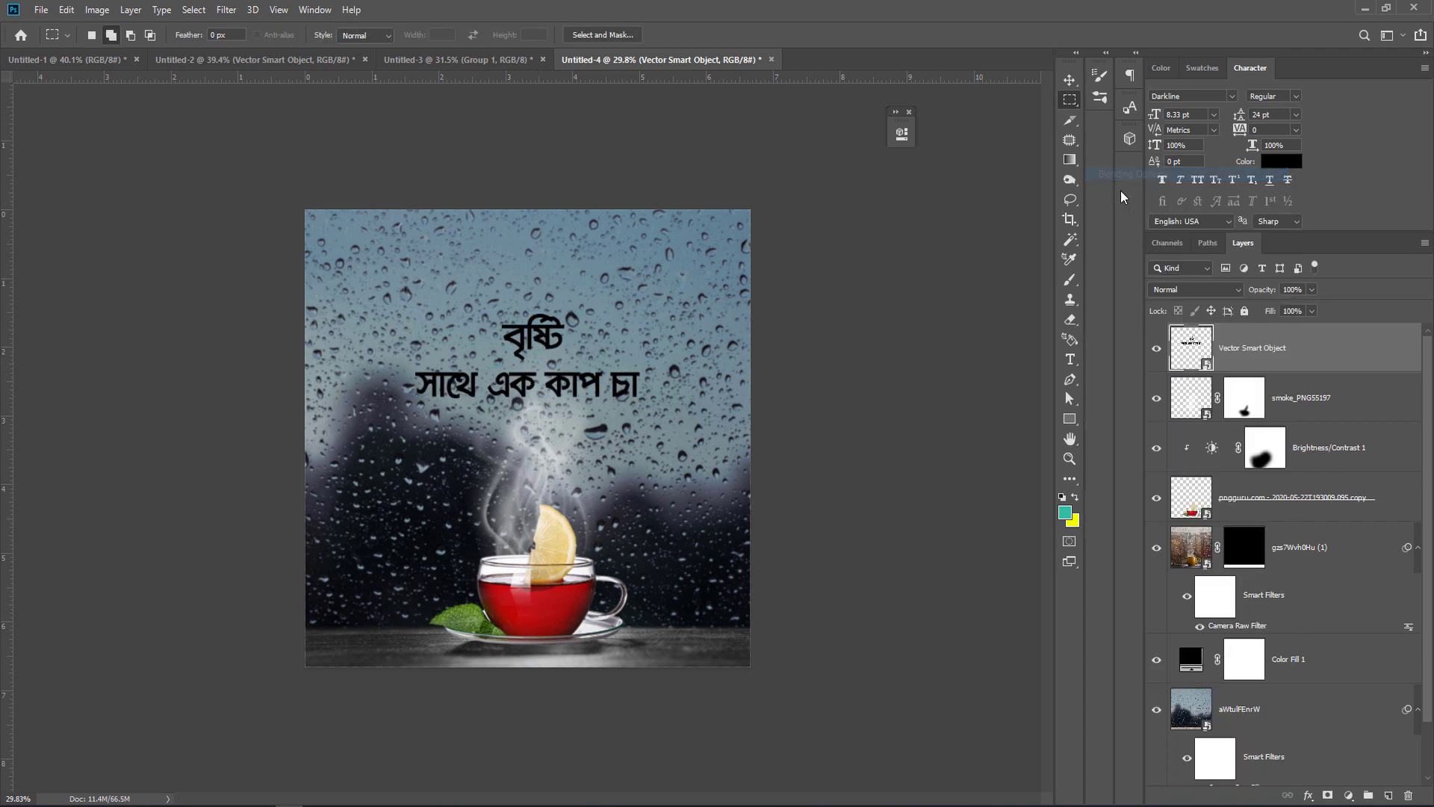
key(h)
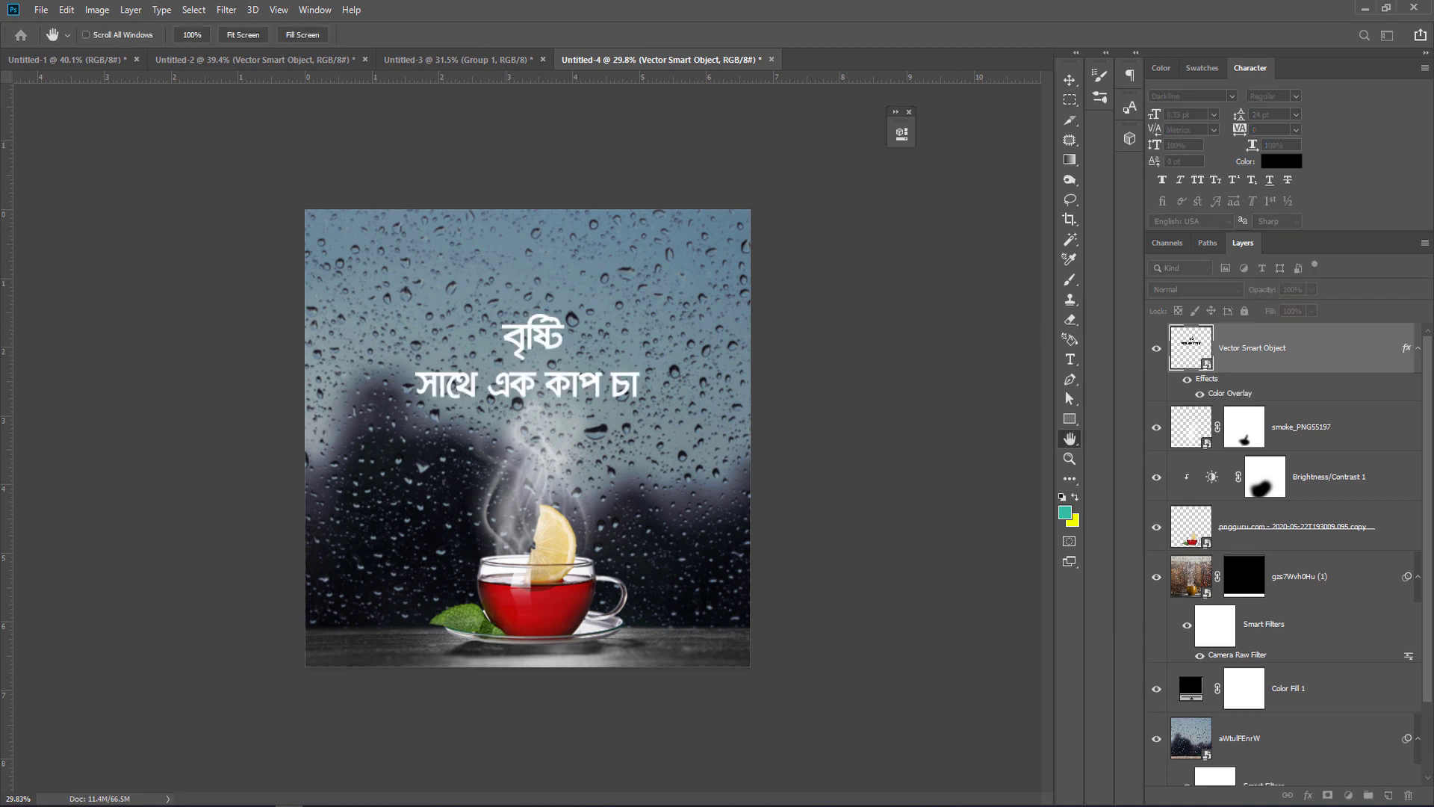
key(m)
Set the opacity of the Color Fill 1 layer to 49%.
scroll(1292, 602, down, 2)
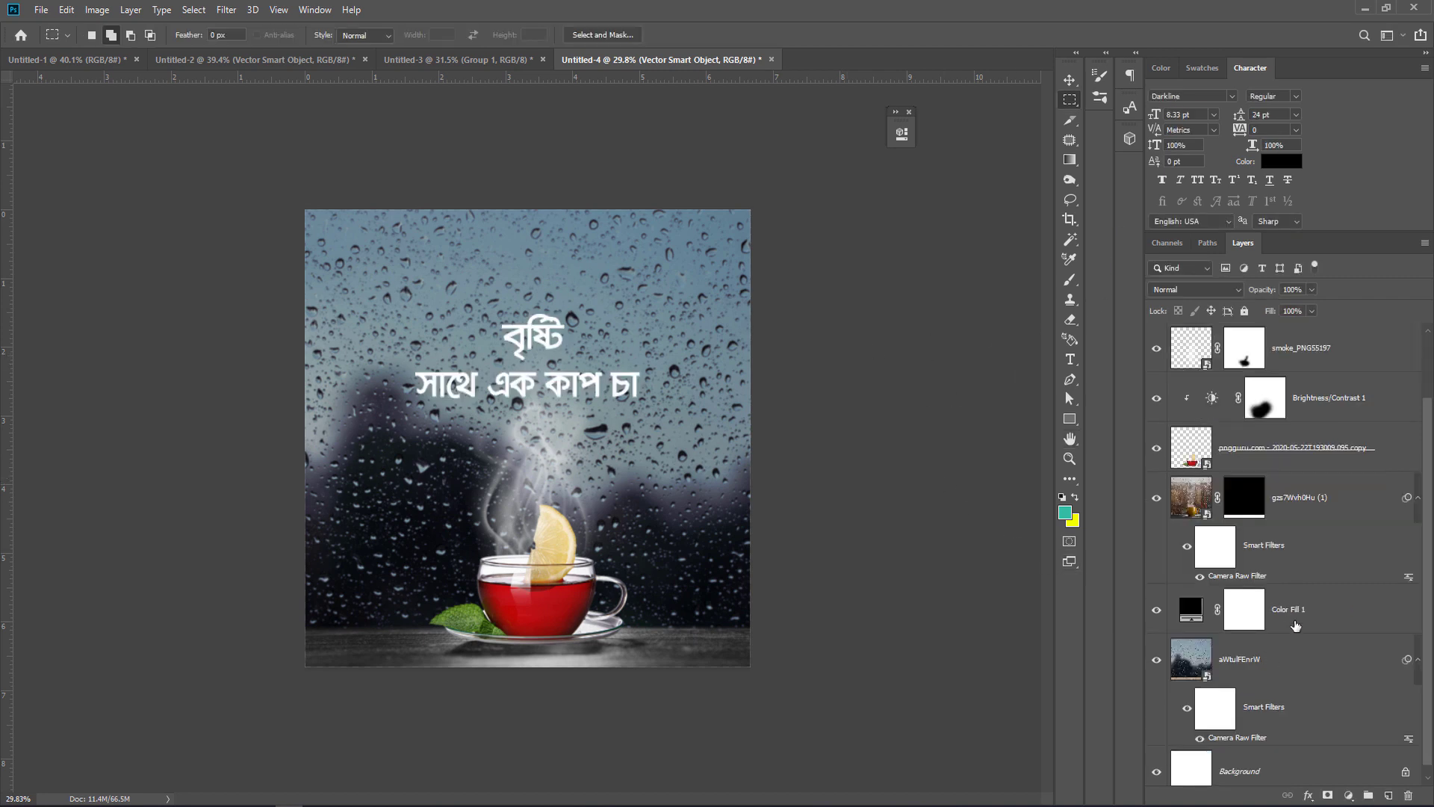
click(1295, 625)
click(1312, 311)
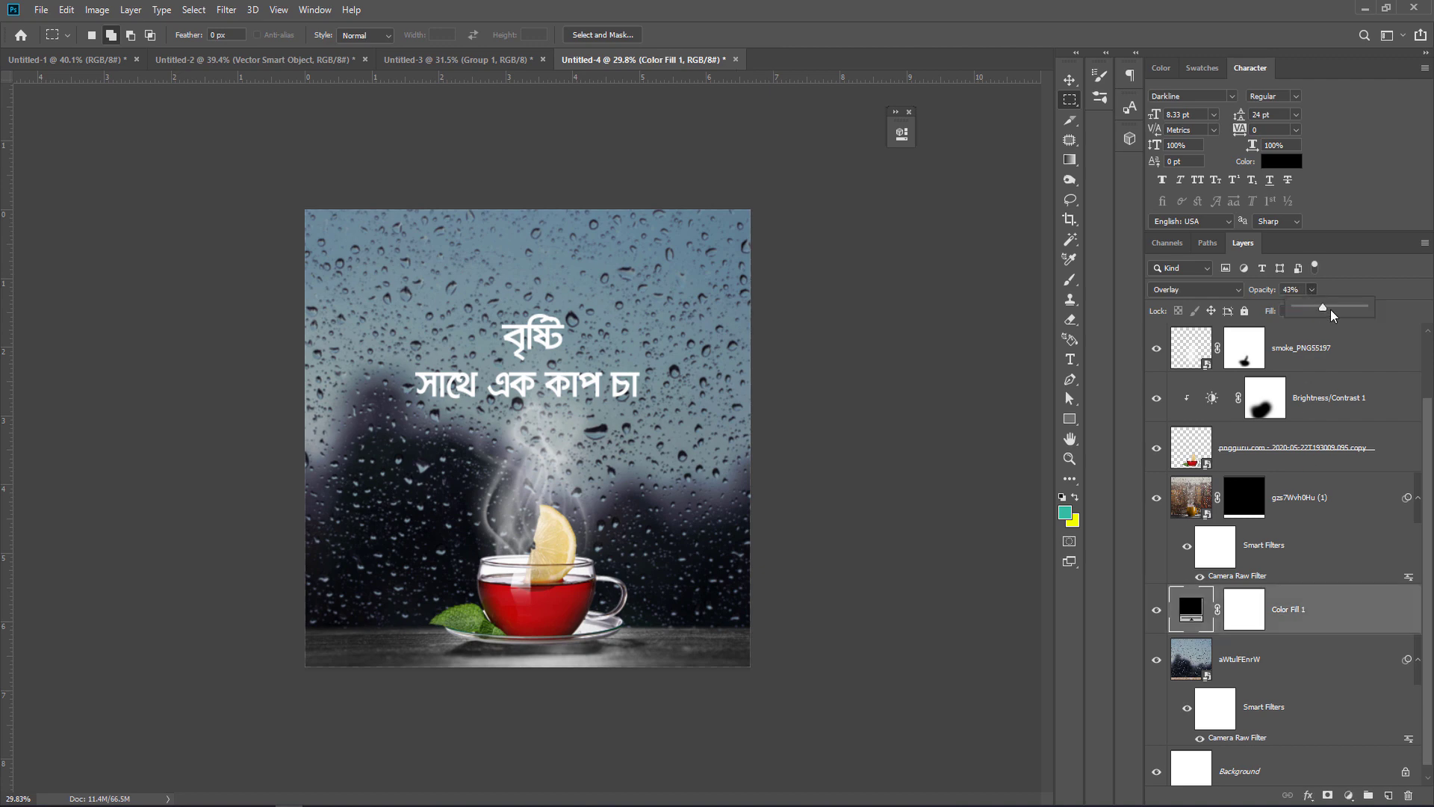
mouse_move(1334, 315)
mouse_down()
mouse_move(1354, 316)
mouse_move(1332, 319)
mouse_up()
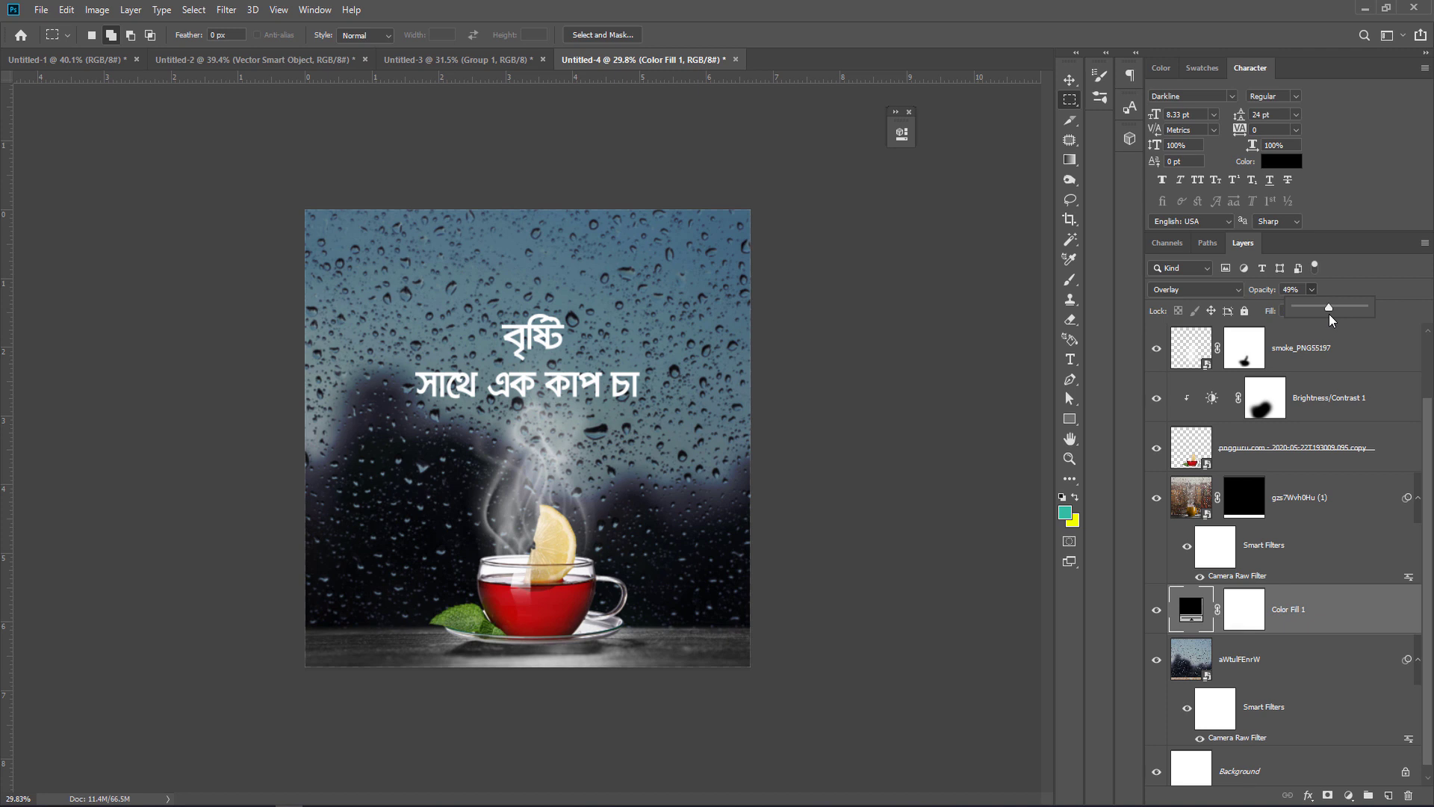
Reduce the smoke_PNG55197 layer's opacity to 63%.
click(1316, 366)
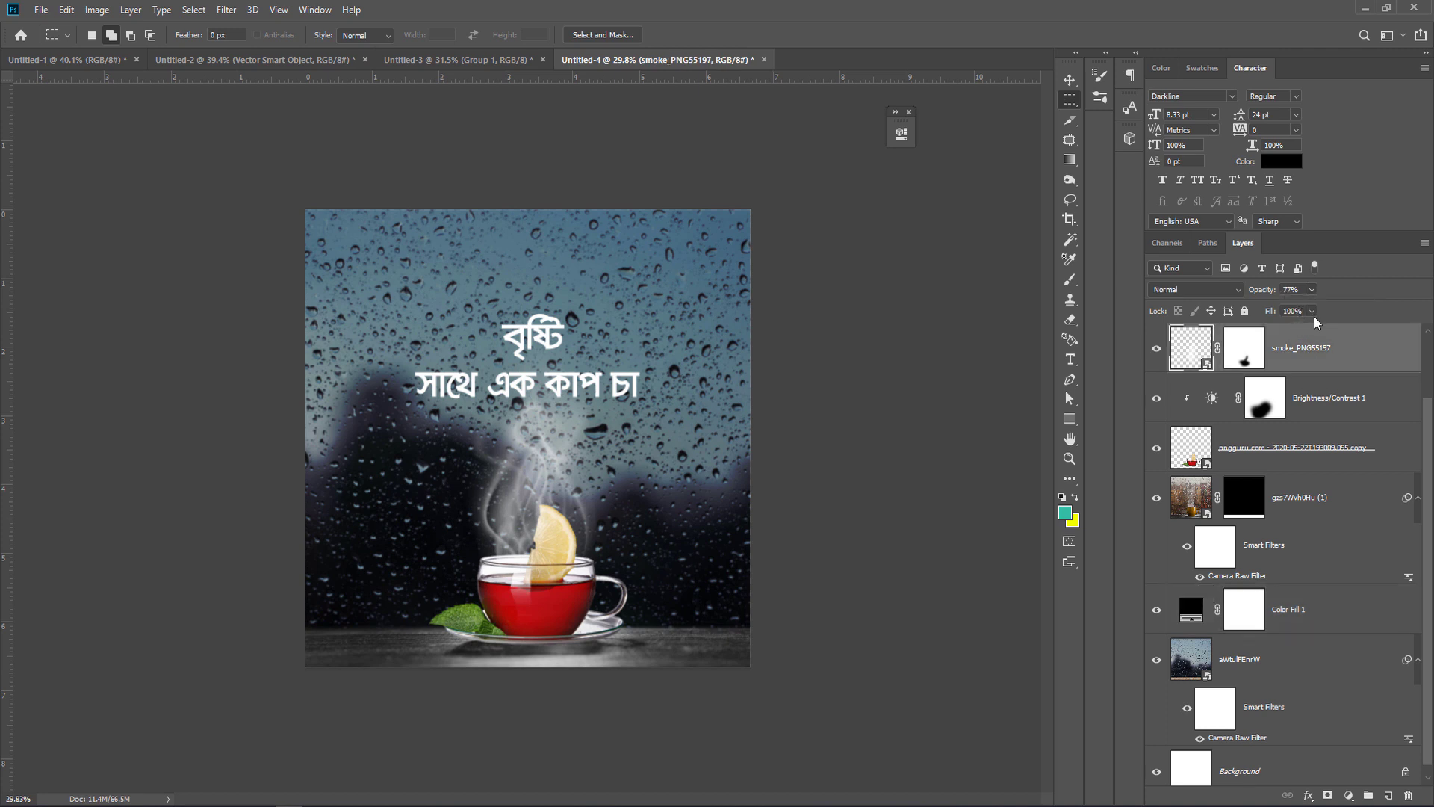
scroll(1314, 302, up, 2)
drag(1305, 304, 1301, 307)
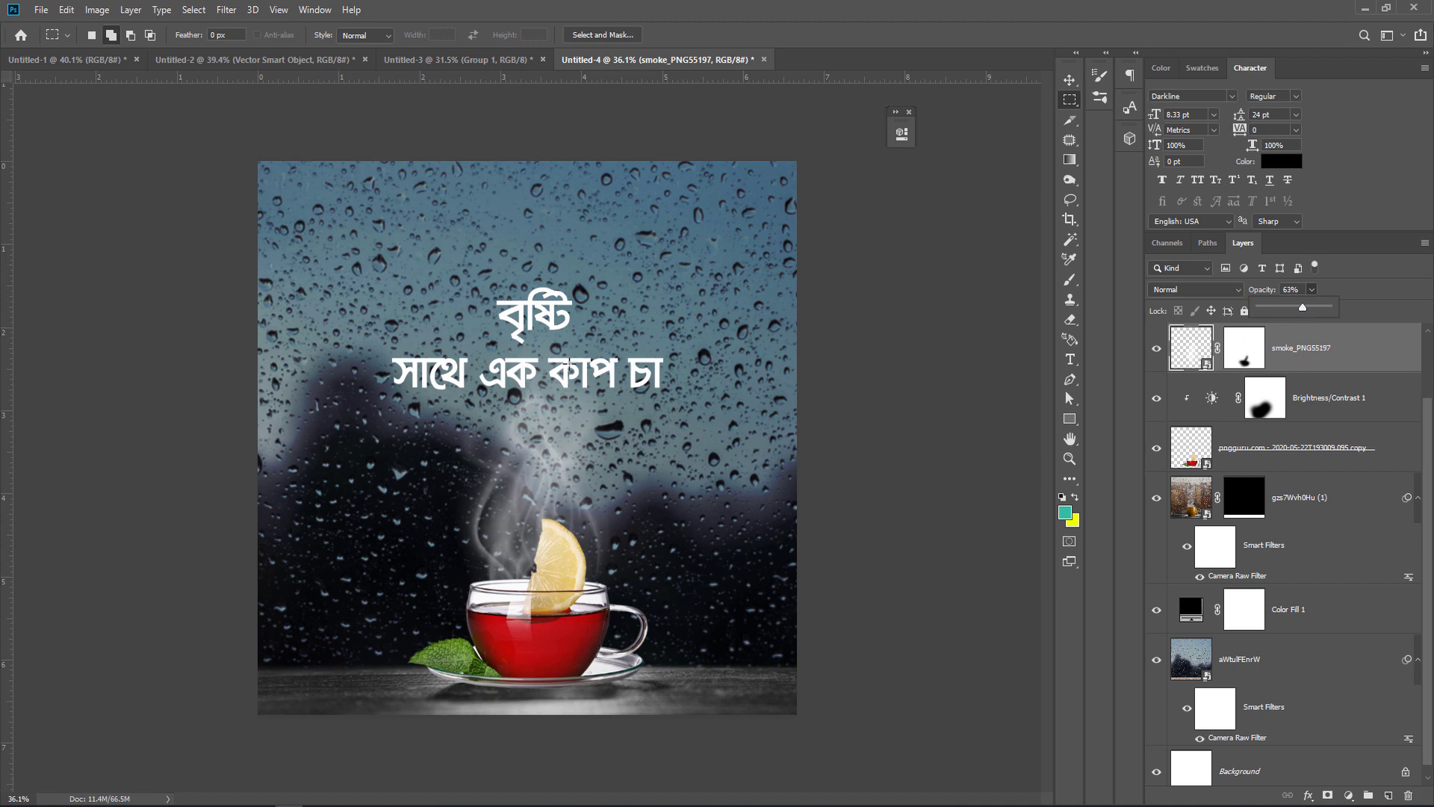
mouse_move(541, 364)
mouse_down()
mouse_move(418, 372)
mouse_move(547, 383)
mouse_up()
Add a Curves adjustment directly above the rainy window layer and move its black point inward to deepen the shadows.
click(1250, 667)
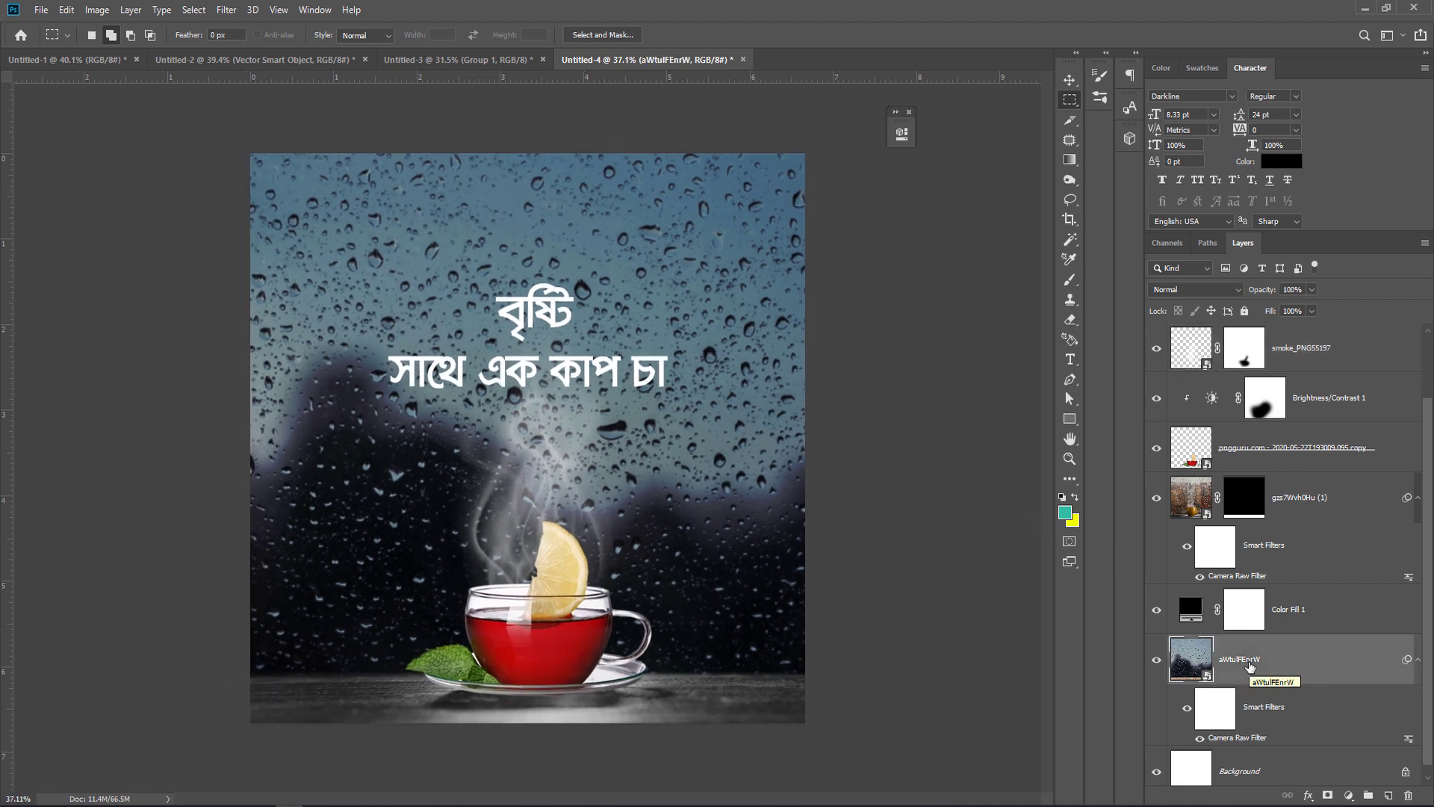
click(1348, 795)
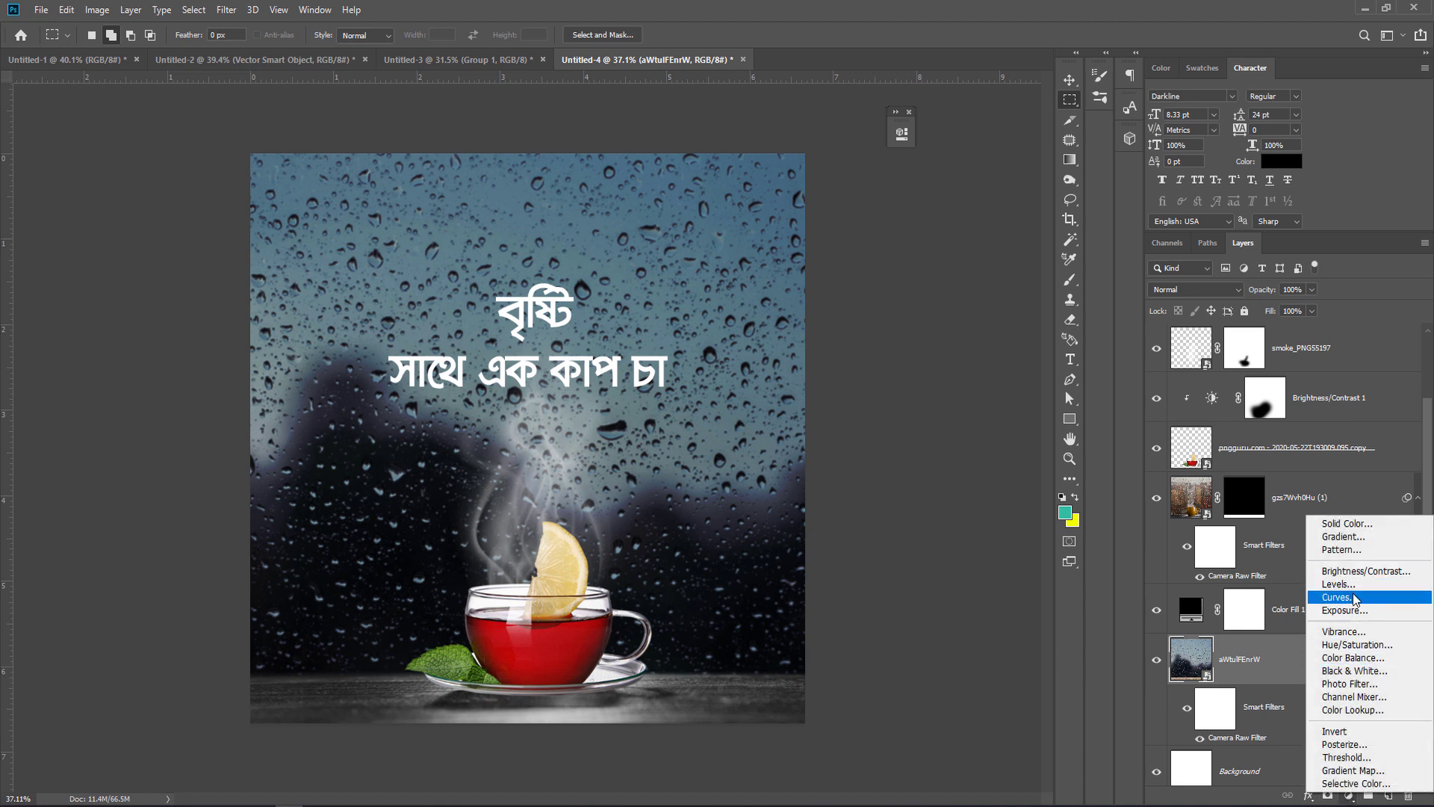
click(1354, 598)
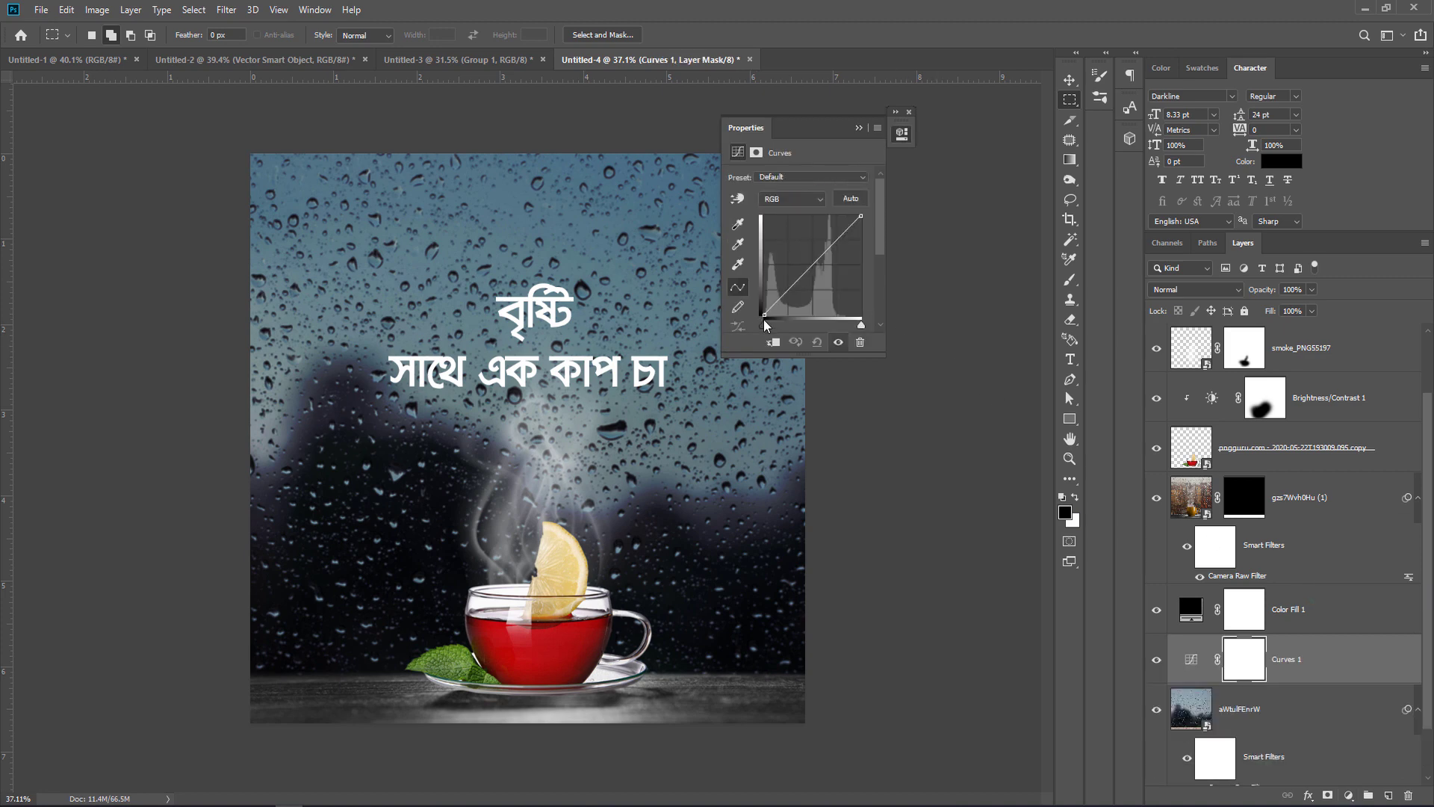
drag(764, 315, 775, 324)
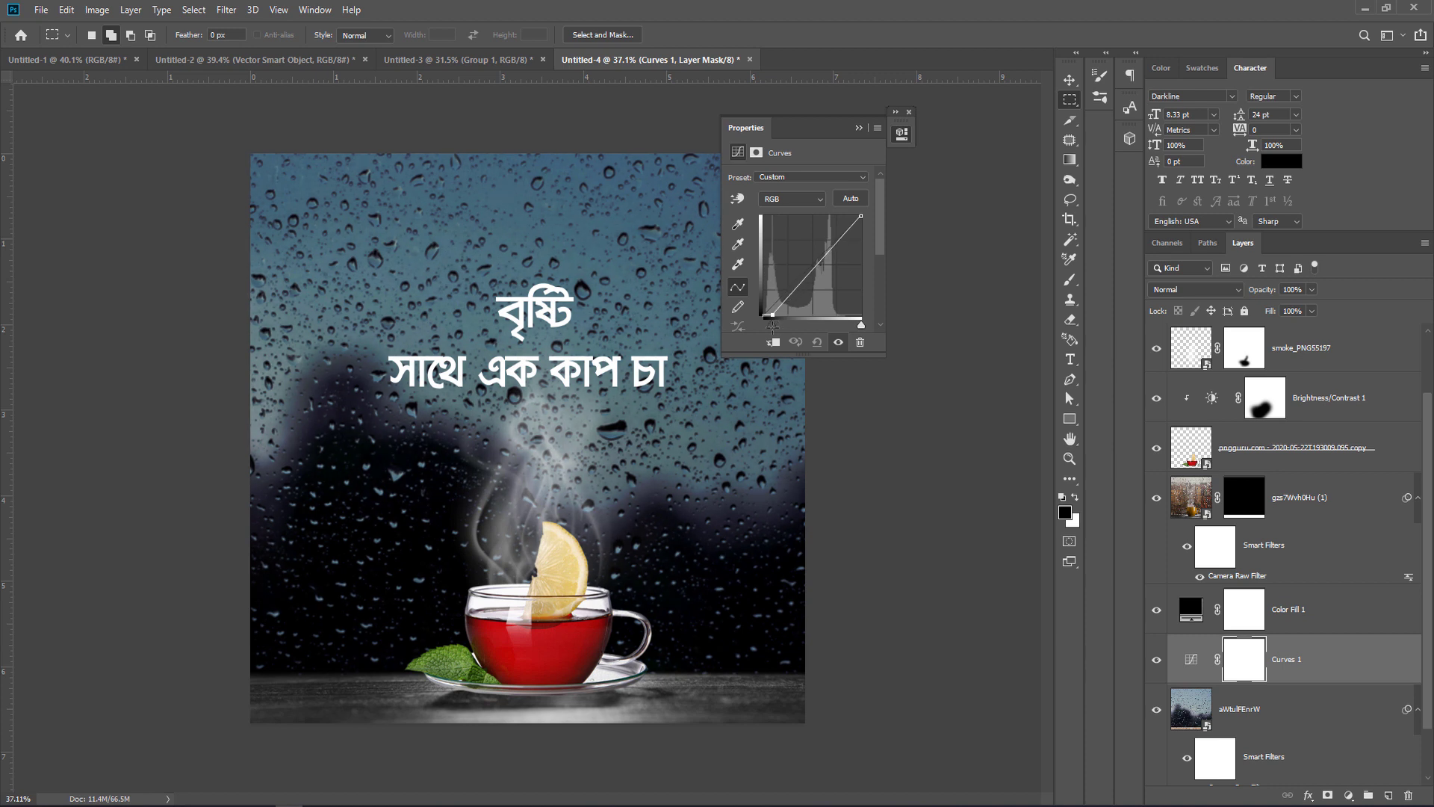
click(859, 128)
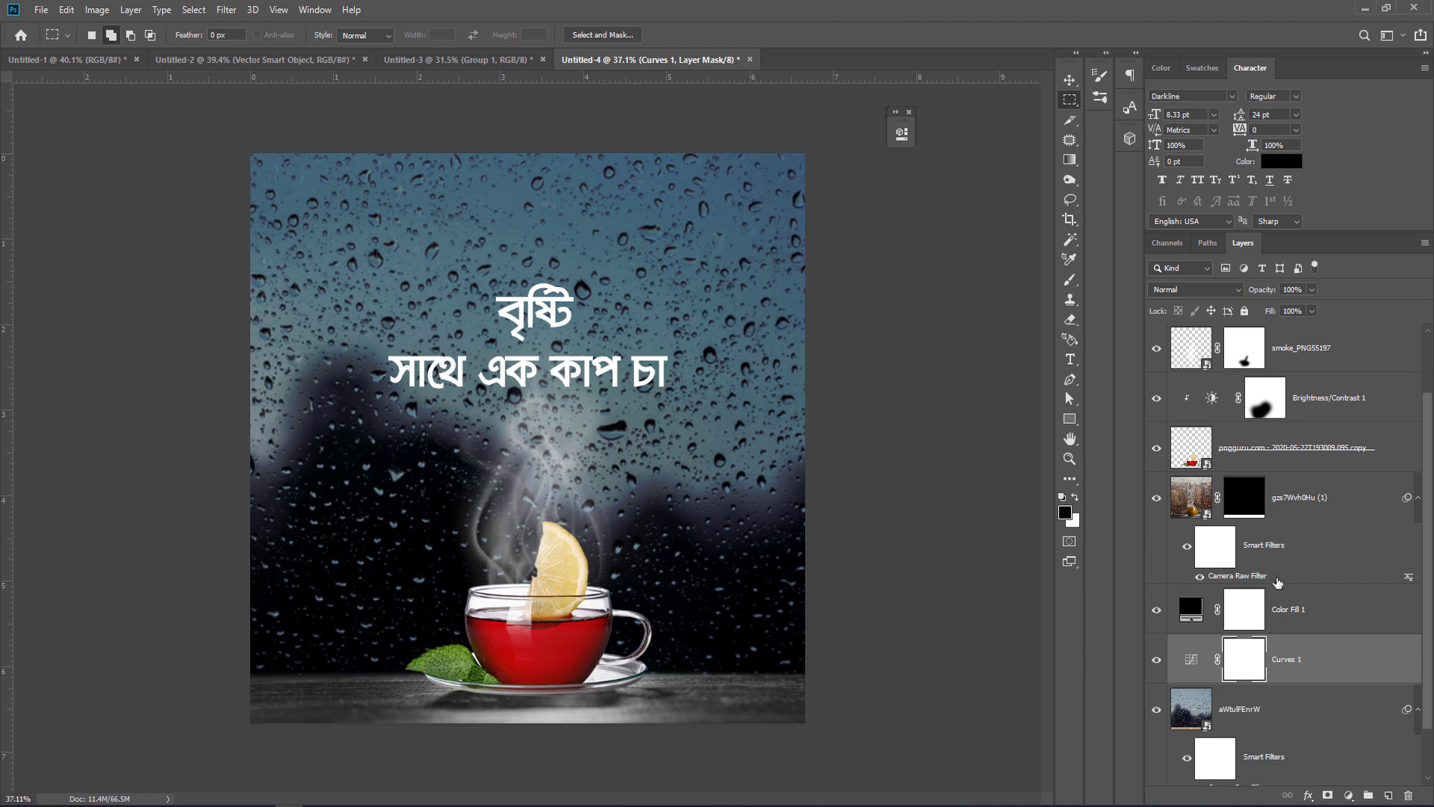
Add a Curves adjustment clipped to the gzs7Wvh0Hu (1) tabletop layer and move its black point inward to deepen the shadows.
click(1290, 514)
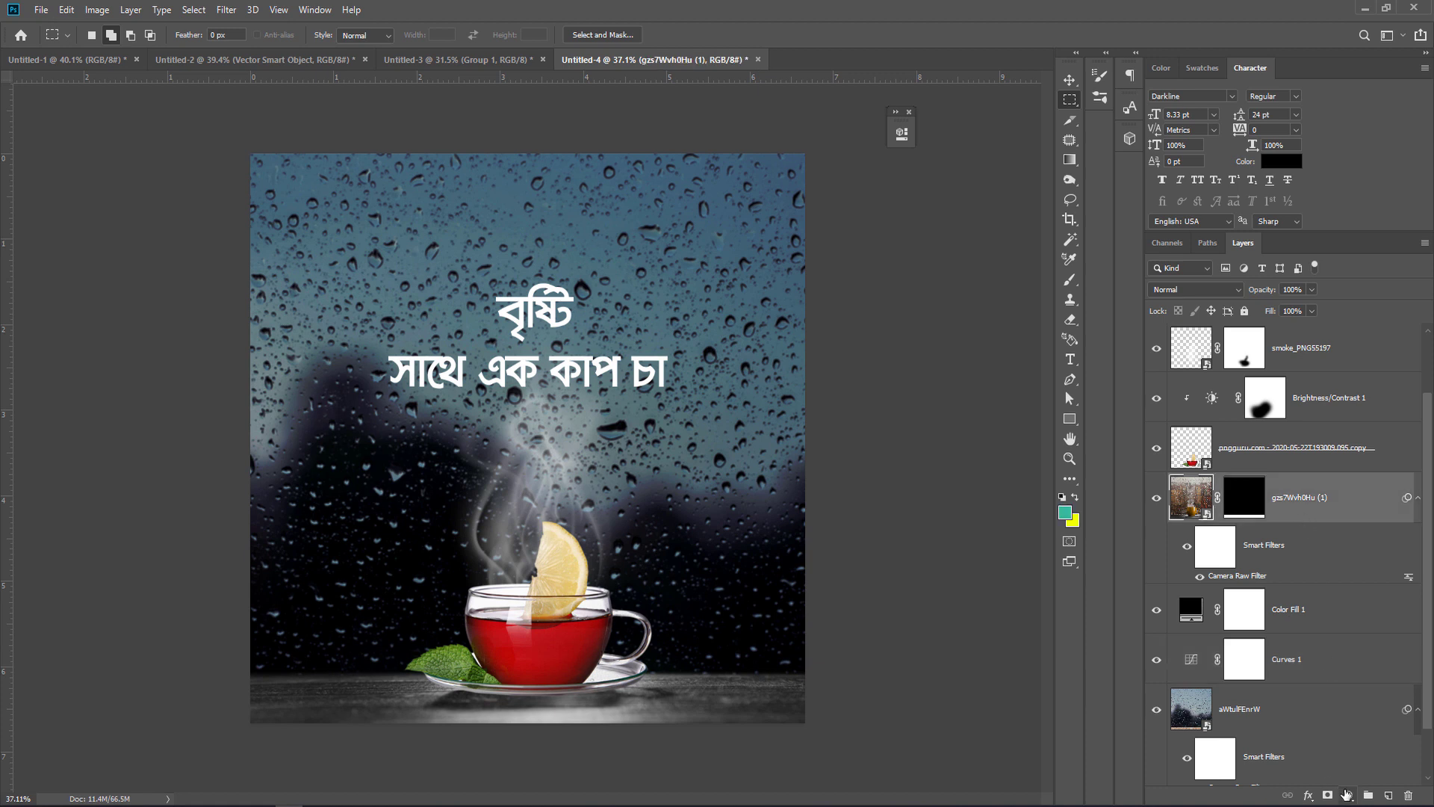
click(1347, 794)
click(1337, 593)
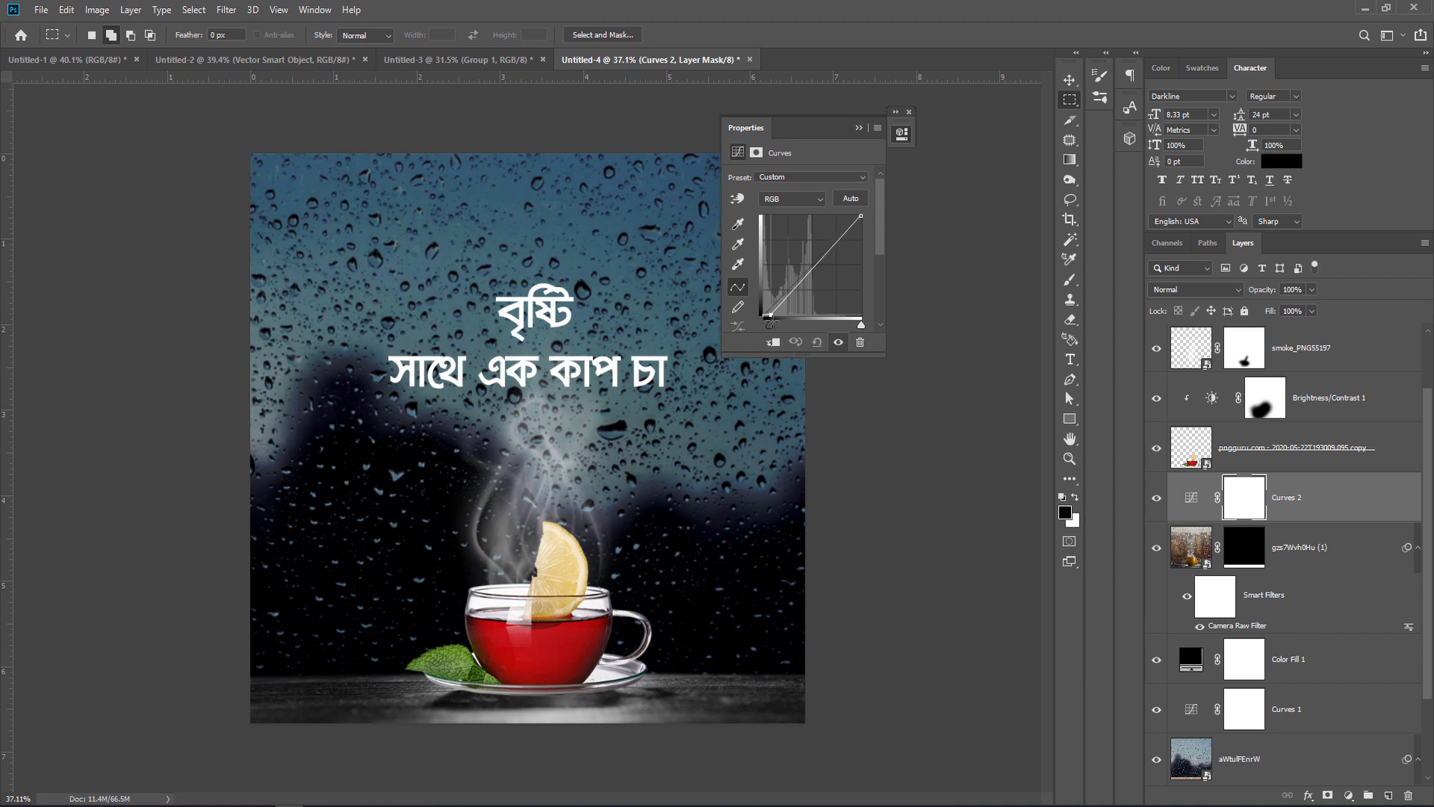
click(773, 342)
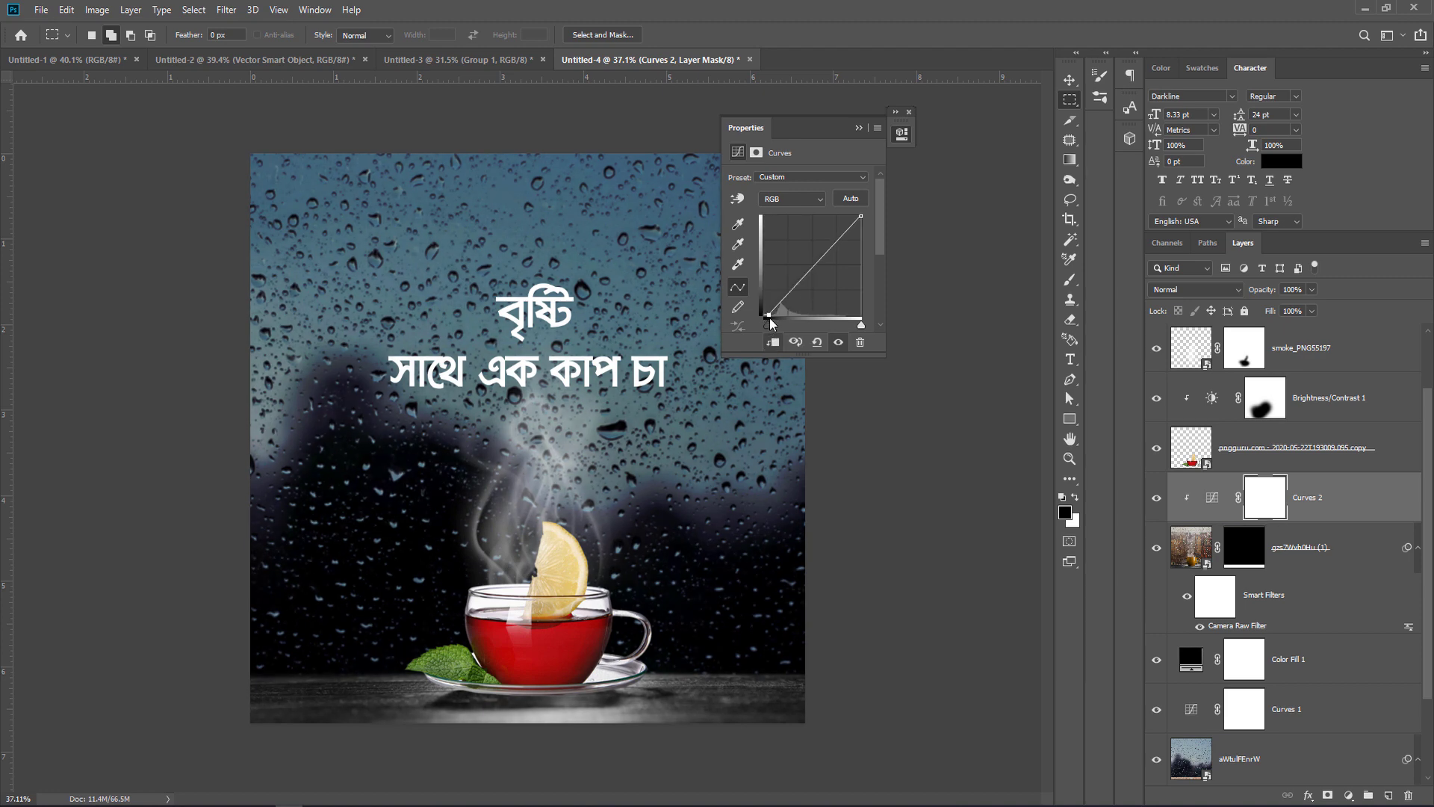
drag(772, 323, 773, 323)
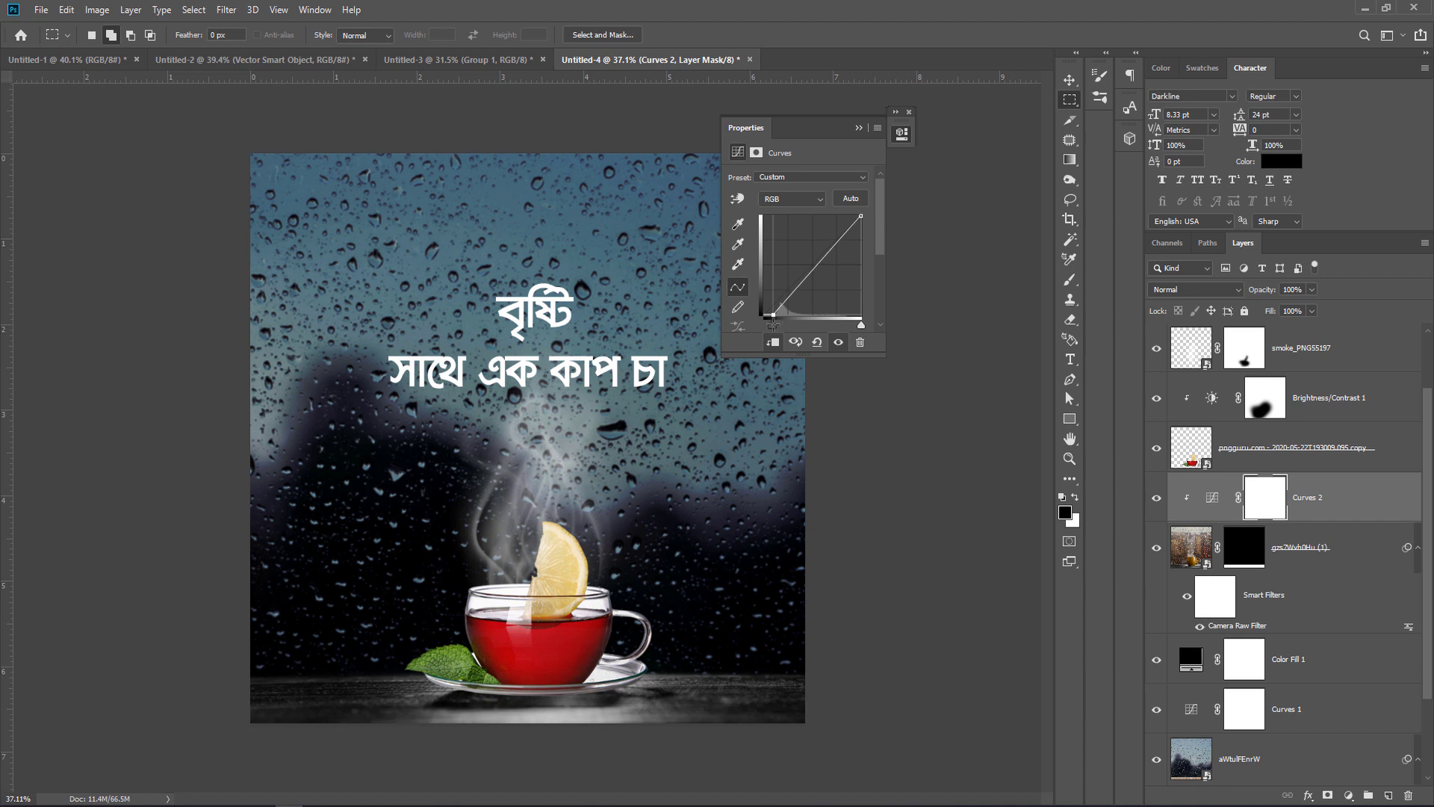
click(858, 128)
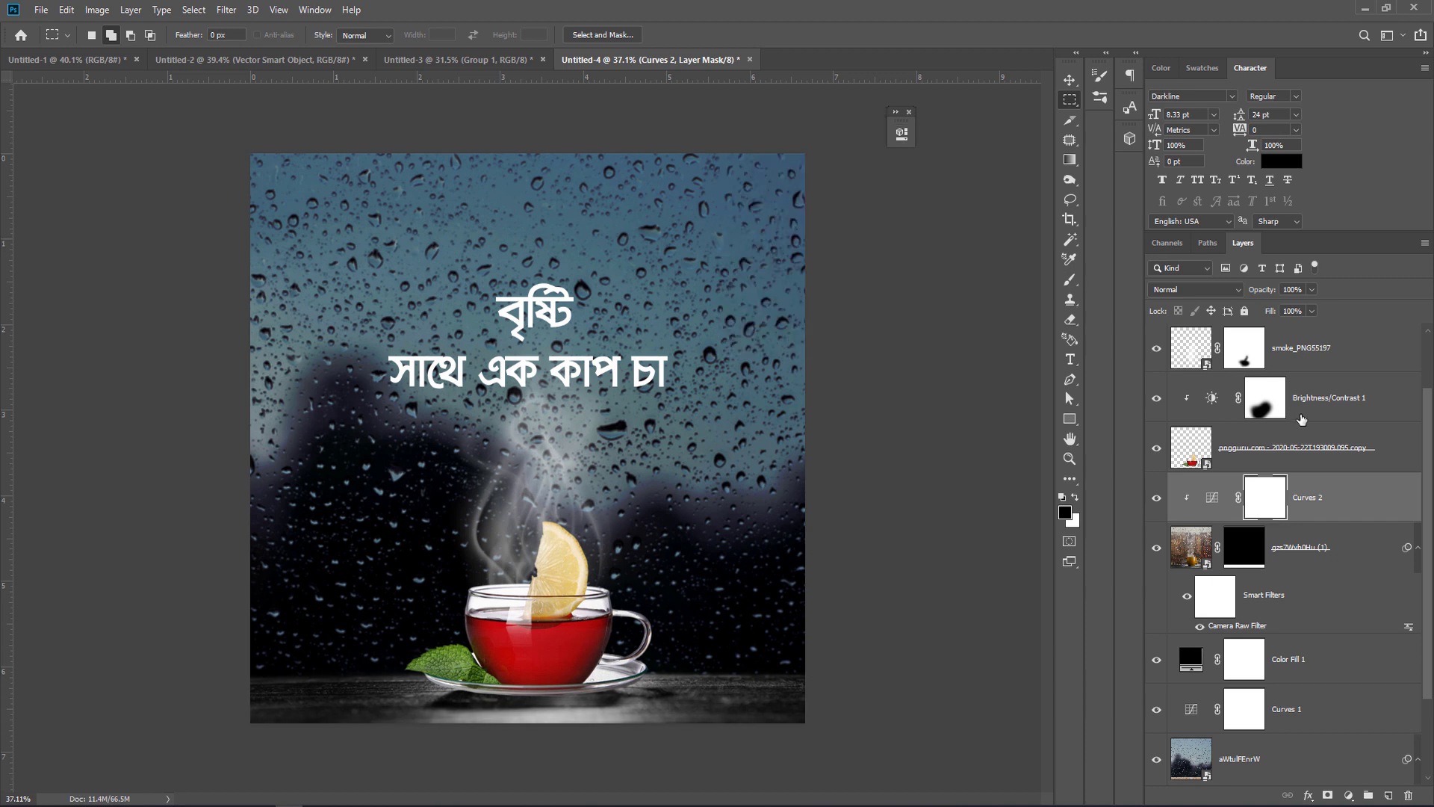
Compare the Brightness/Contrast 1 effect on and off, duplicate that adjustment layer and set the copy's opacity to 47%.
scroll(1287, 375, up, 2)
click(1188, 482)
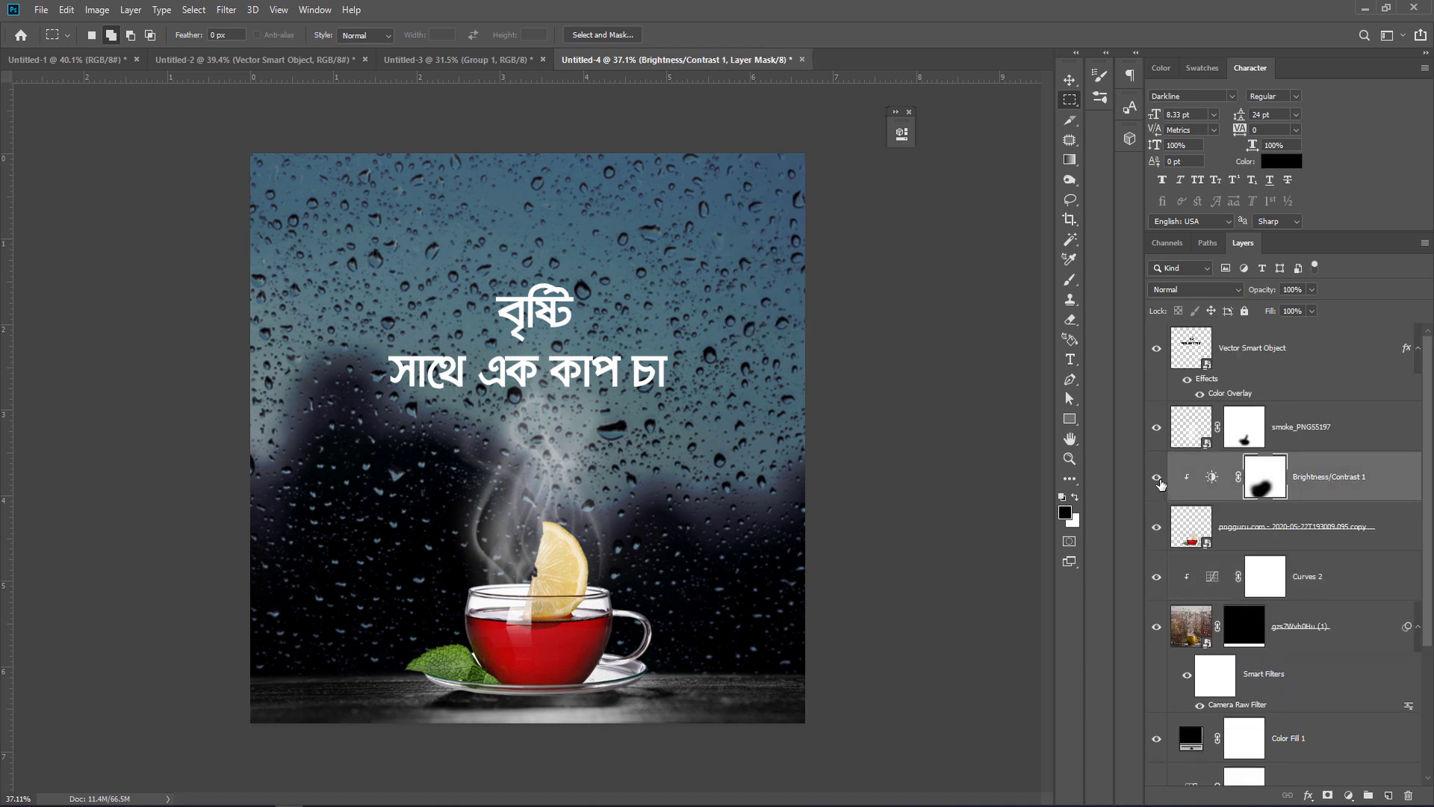
click(1157, 478)
click(1157, 478)
click(1157, 478)
click(1157, 478)
drag(1348, 499, 1388, 795)
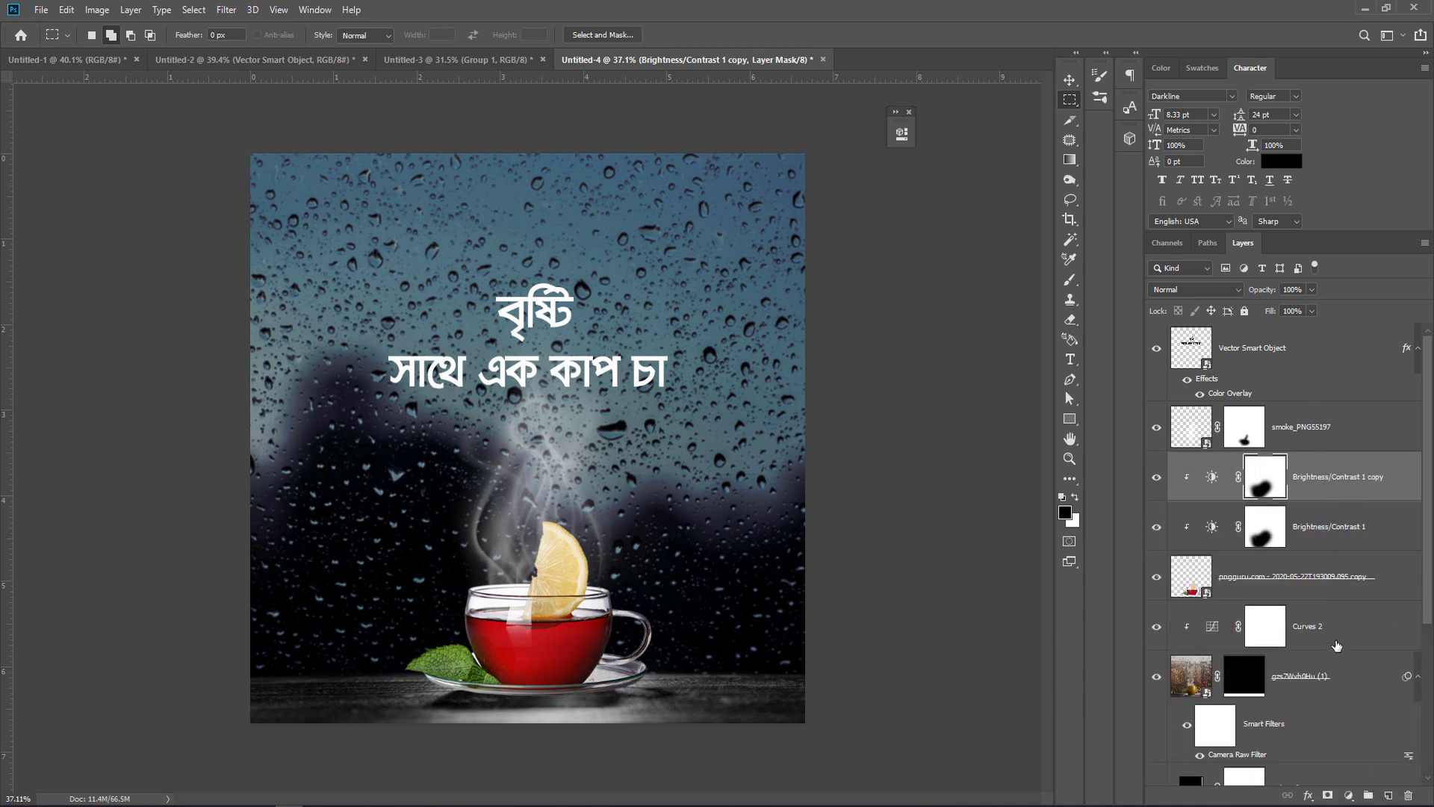
click(1311, 289)
drag(1317, 307, 1284, 310)
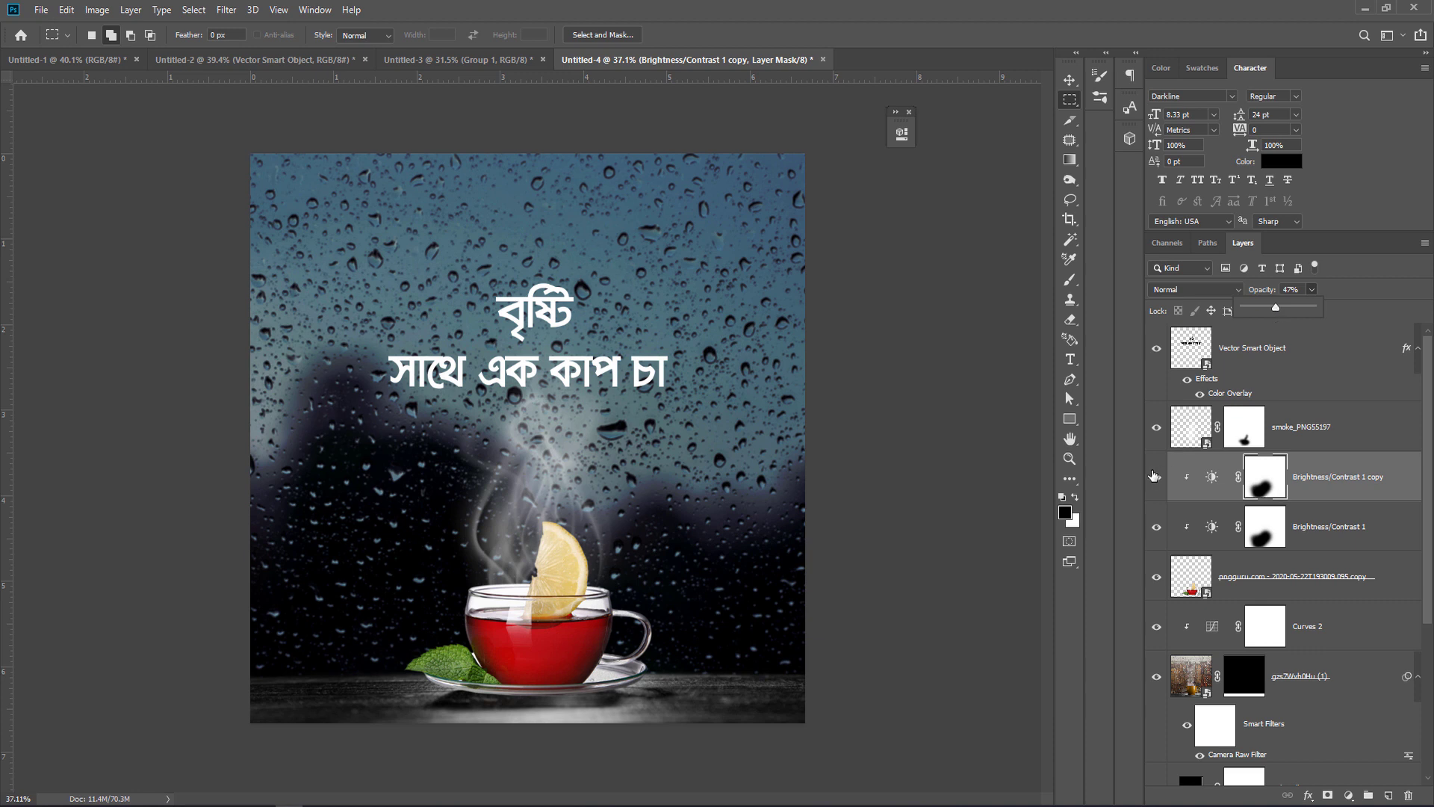
Paint white with an enlarged soft brush over the cup and lemon on the copied Brightness/Contrast adjustment's mask.
click(1076, 286)
key(x)
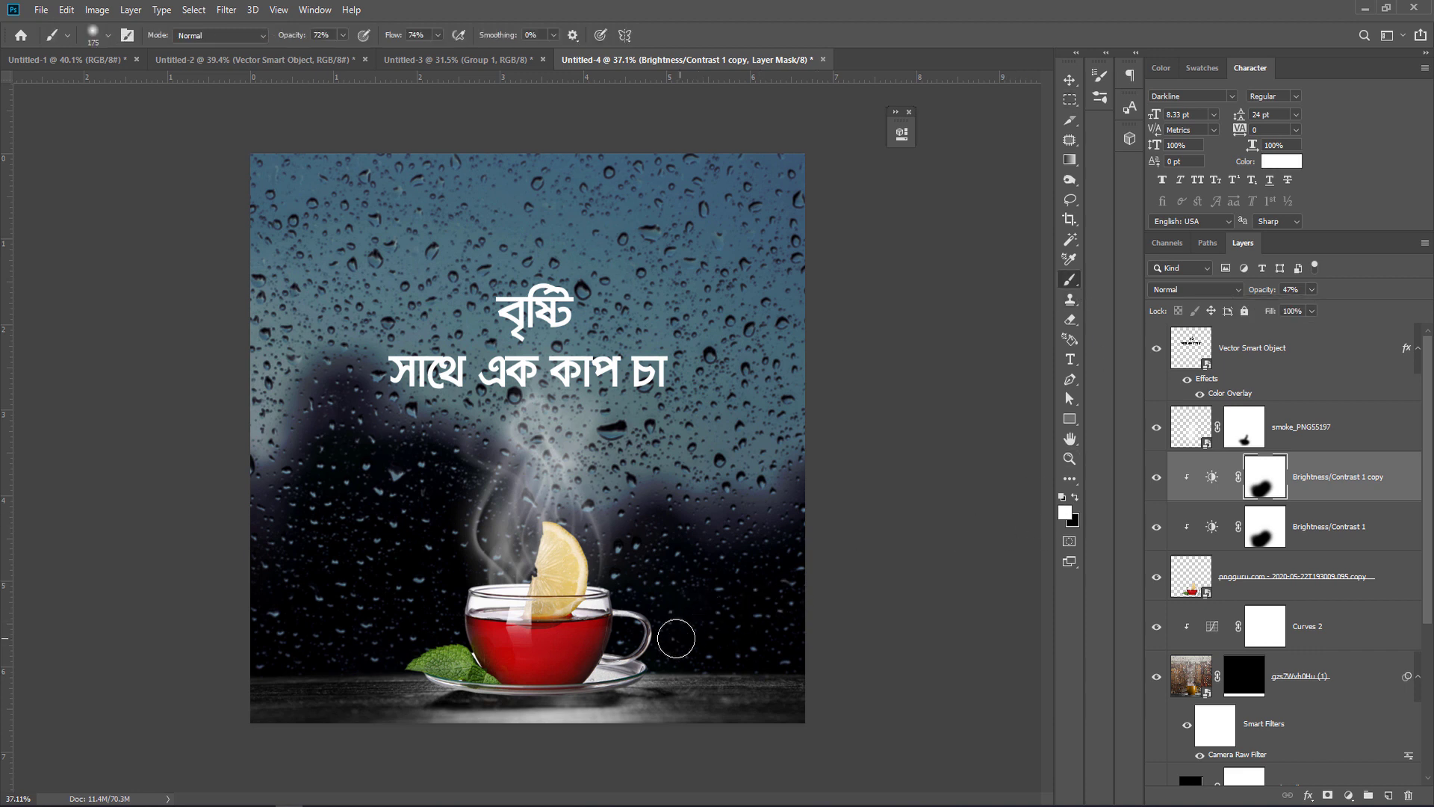
key(bracketright)
key(bracketright)
key(bracketright)
key(bracketright)
mouse_move(557, 616)
mouse_down()
mouse_move(531, 649)
mouse_move(556, 635)
mouse_move(560, 661)
mouse_move(521, 673)
mouse_up()
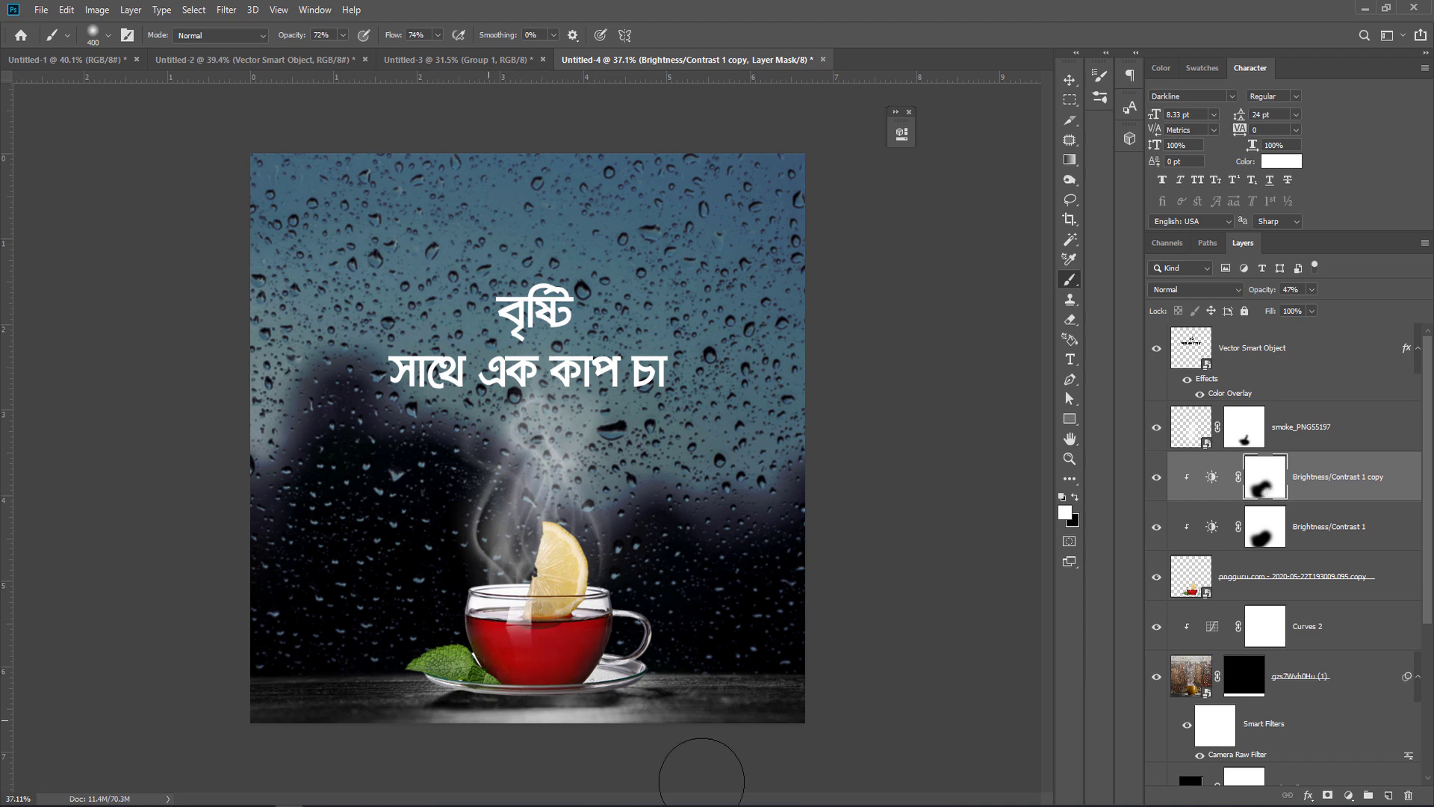
Move the title's Vector Smart Object slightly upward, away from the steam, and inspect the title up close.
key(ctrl+space)
drag(752, 714, 657, 655)
click(1069, 102)
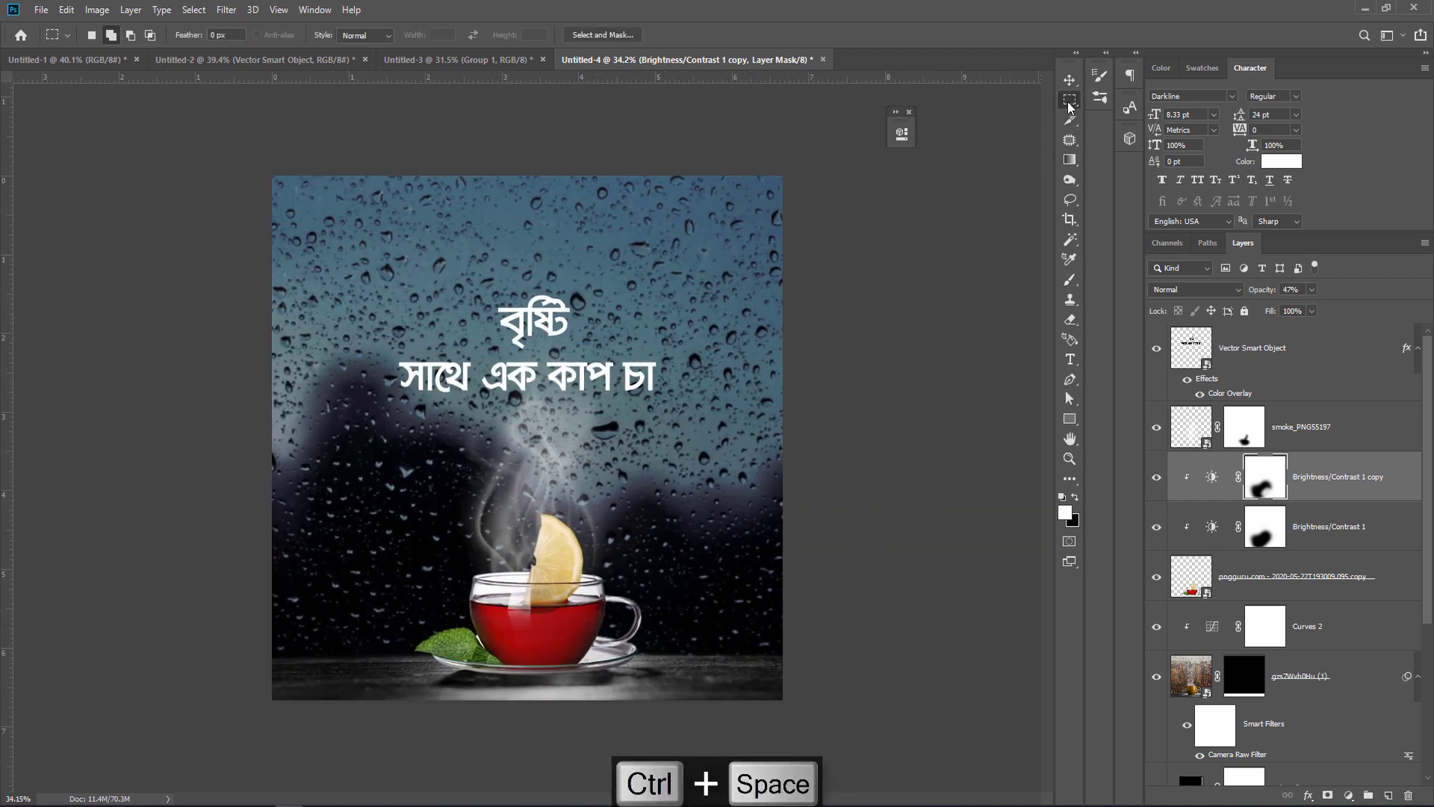
click(1070, 80)
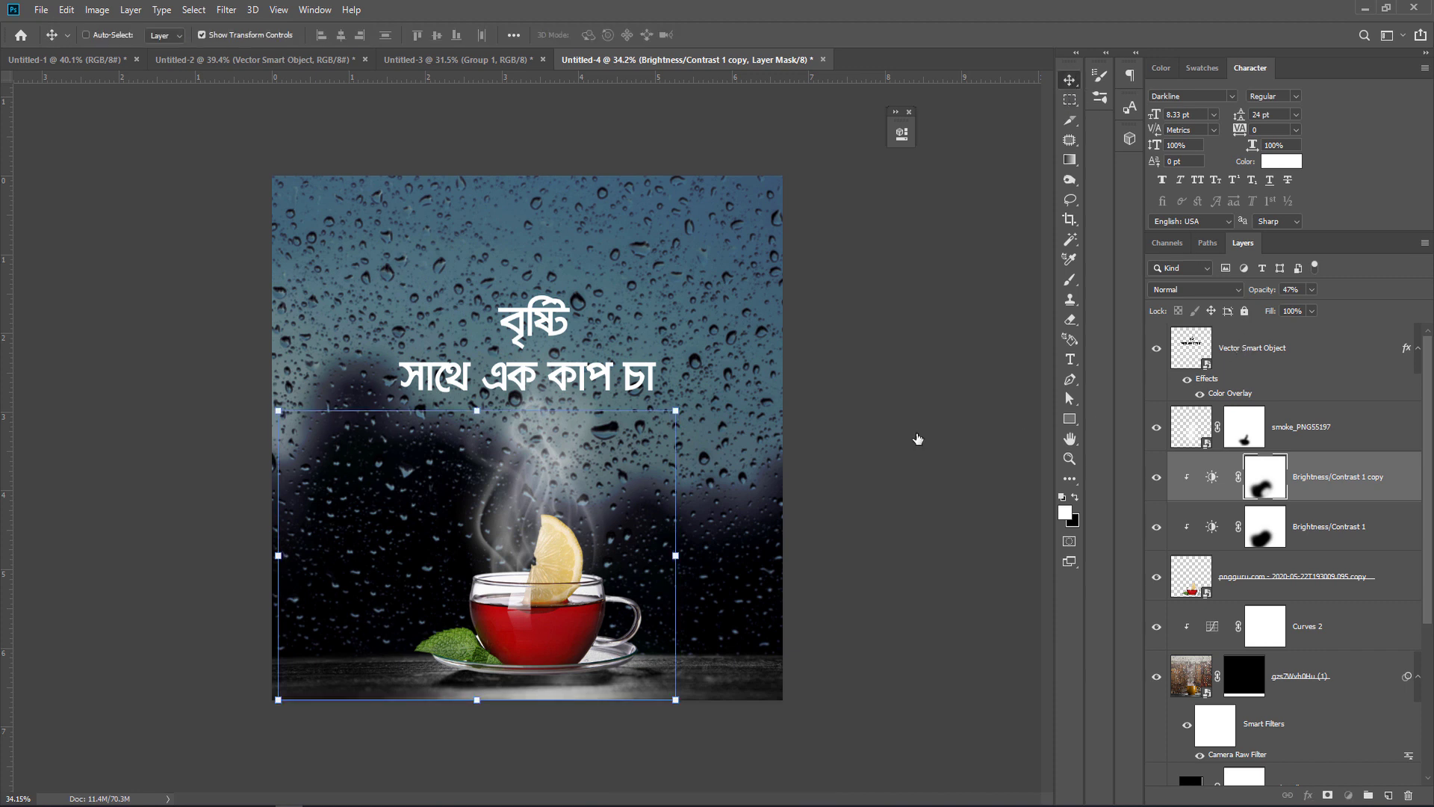
click(1255, 348)
drag(537, 363, 537, 348)
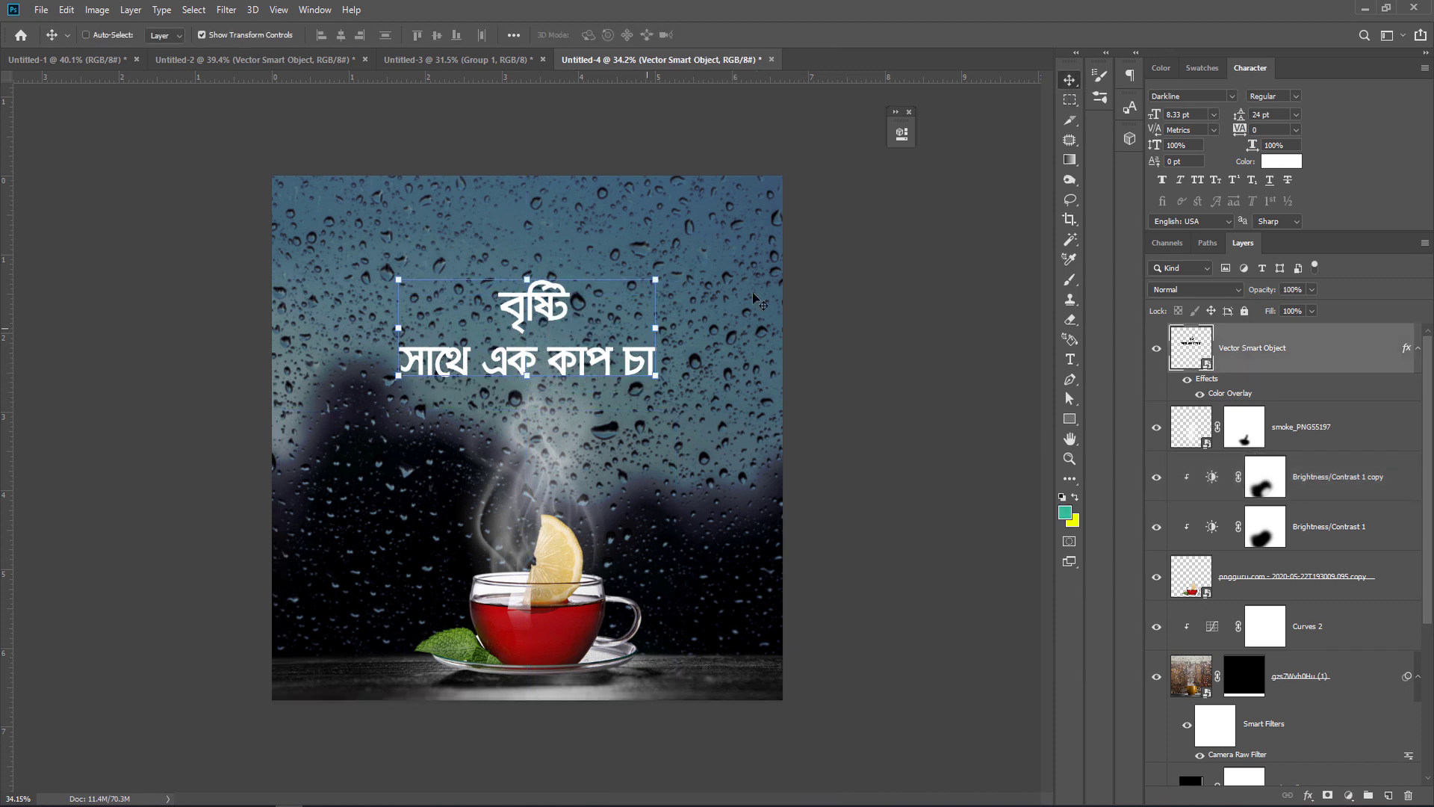
click(1070, 100)
key(ctrl+space)
drag(635, 430, 583, 404)
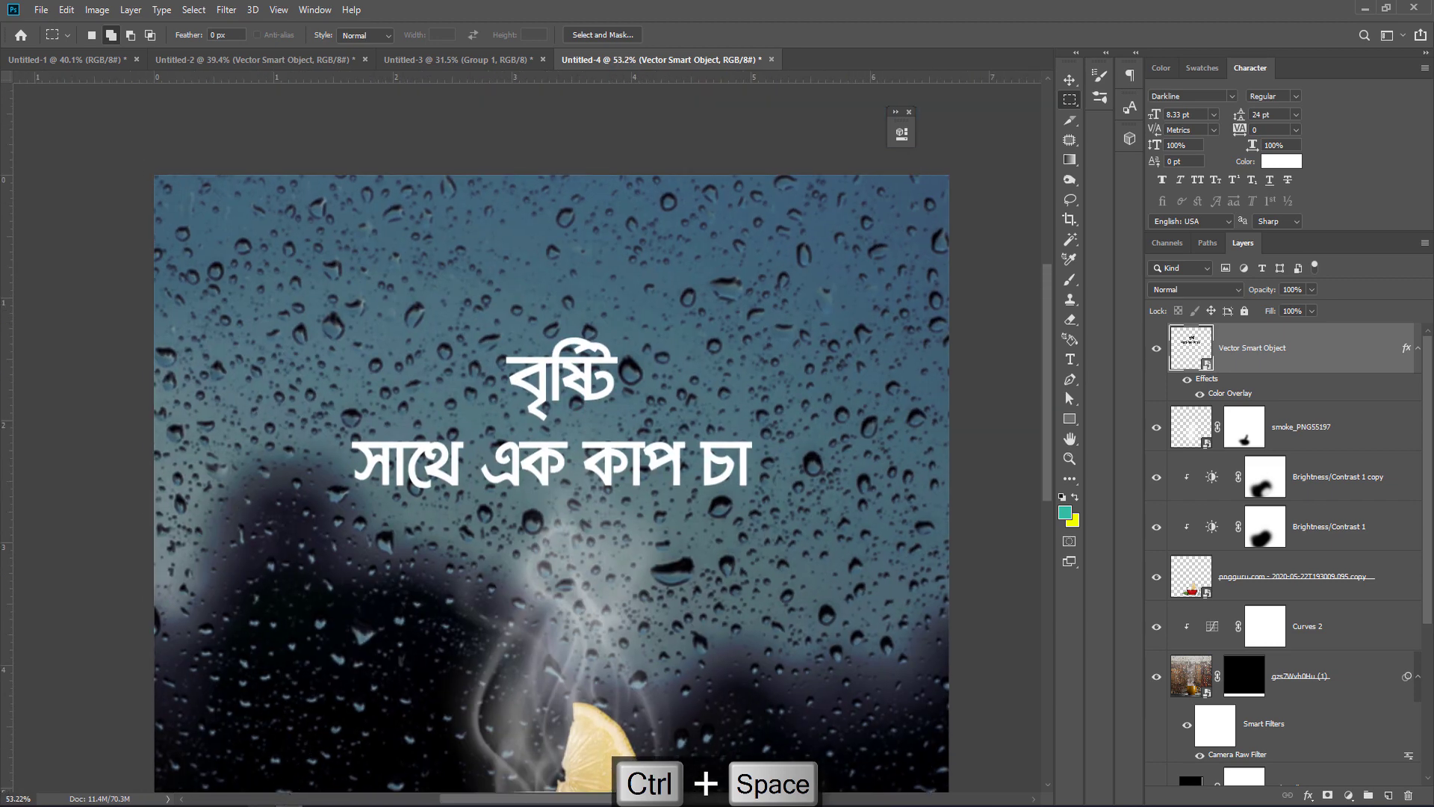
Switch to Illustrator, paste the weather icons image beside the titles in 01.ai, and lock it as a tracing reference.
mouse_move(261, 805)
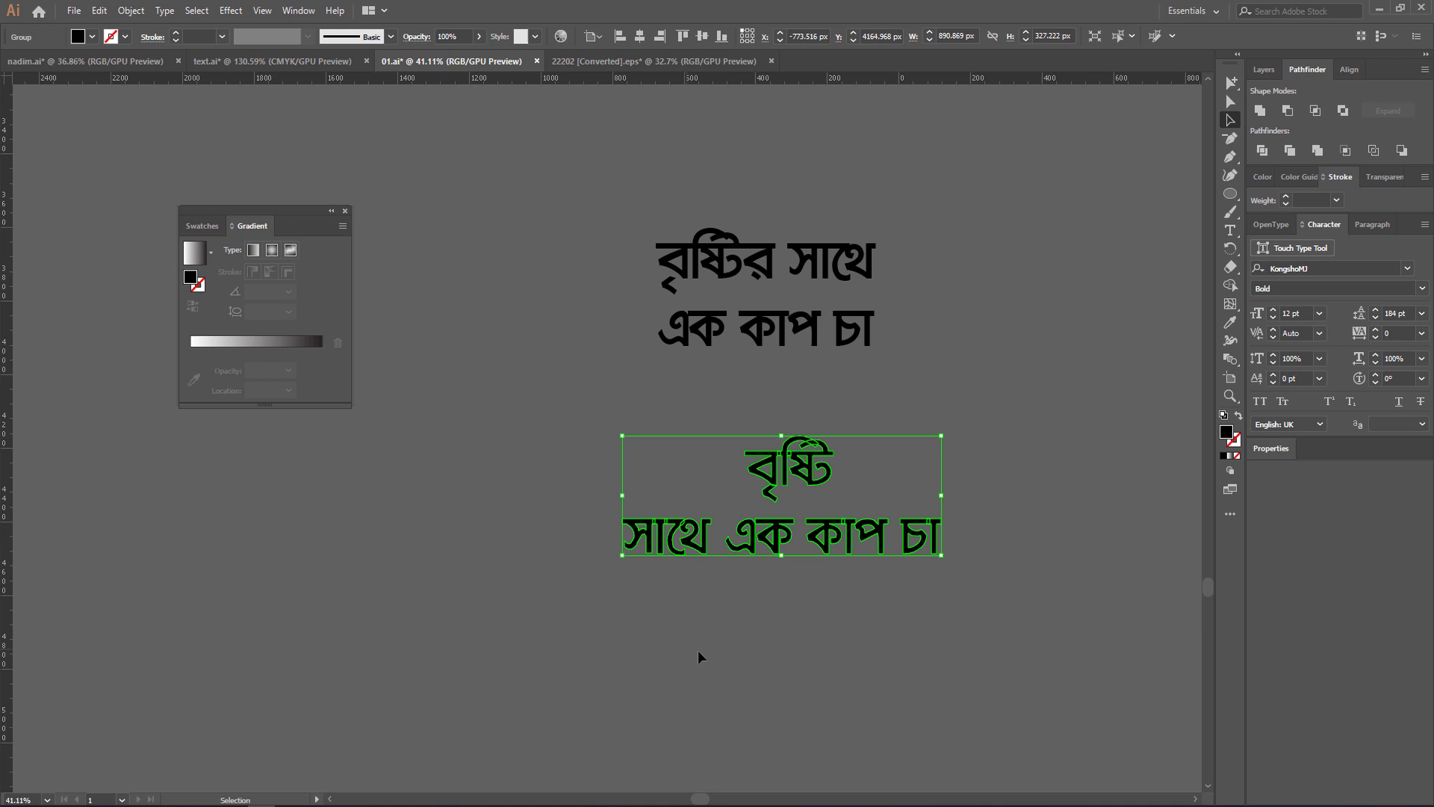
click(699, 654)
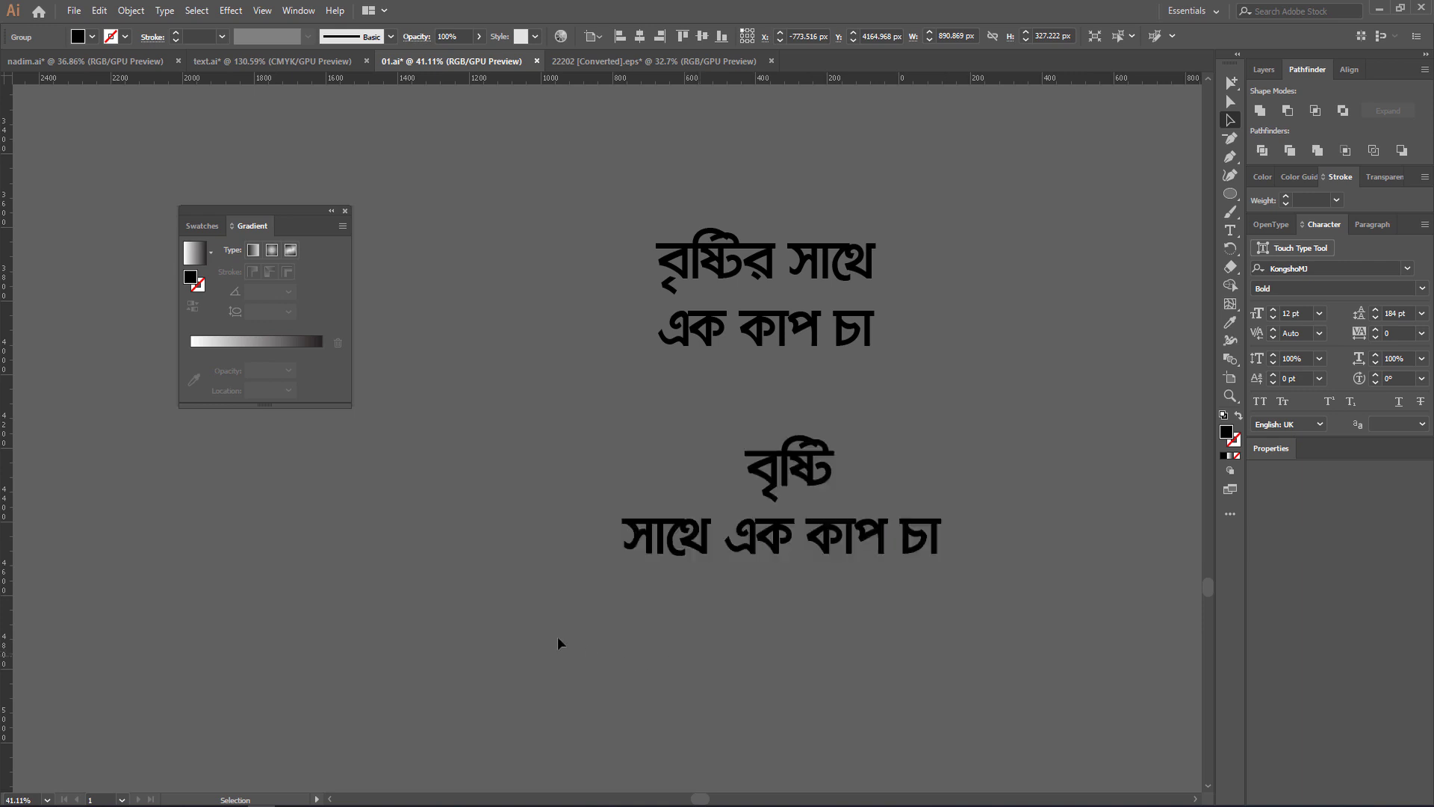
key(ctrl+v)
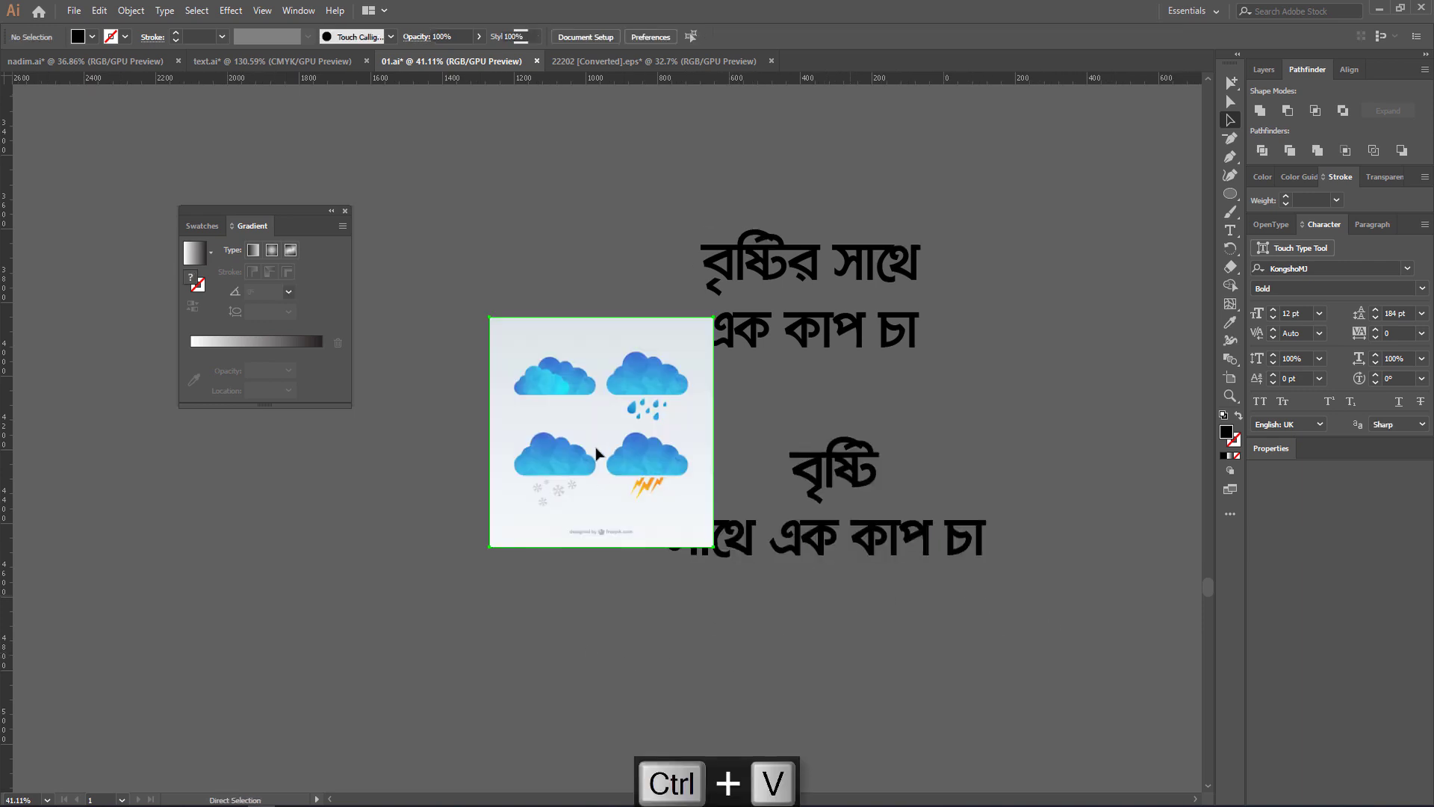
drag(648, 489, 522, 489)
drag(472, 445, 585, 488)
drag(532, 374, 904, 531)
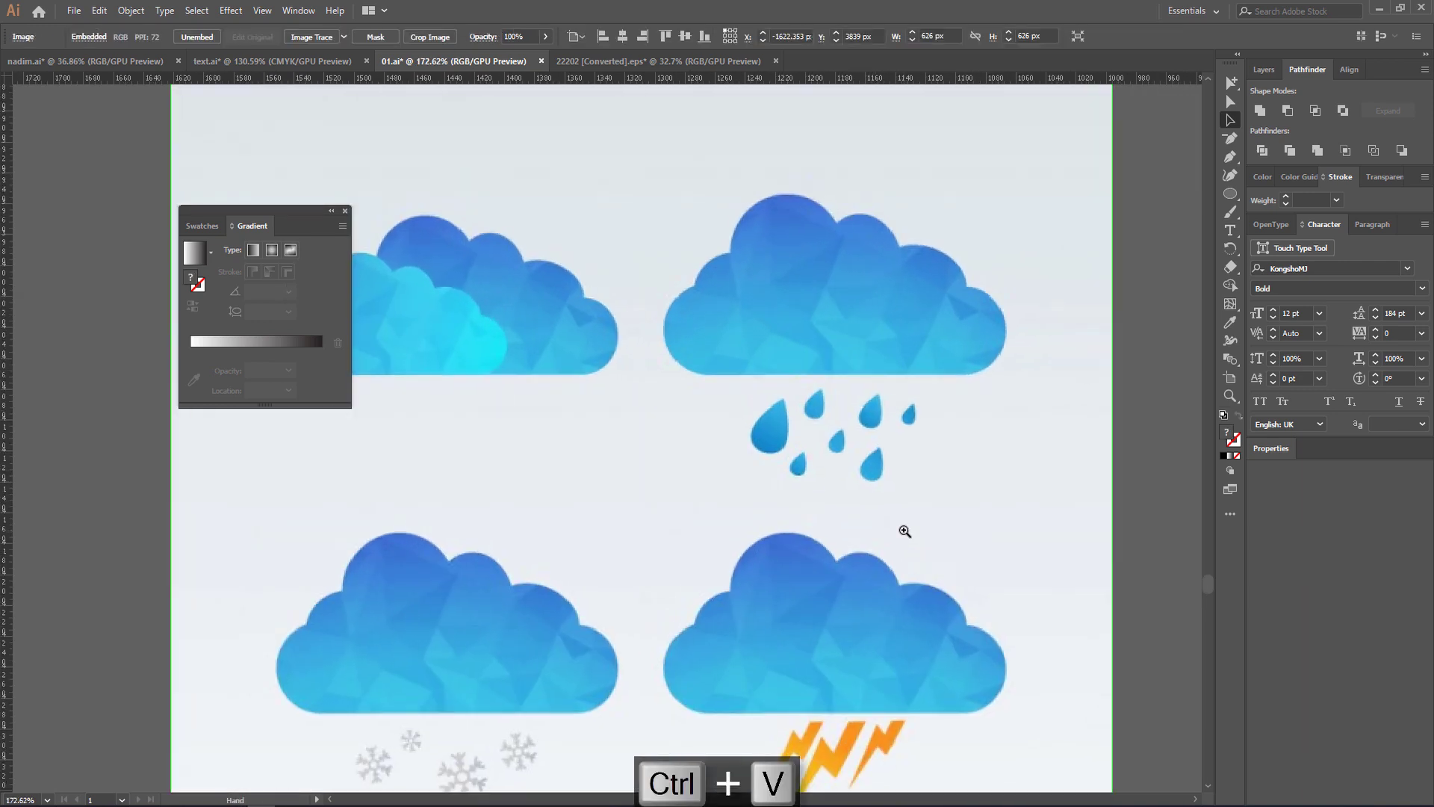
key(ctrl+2)
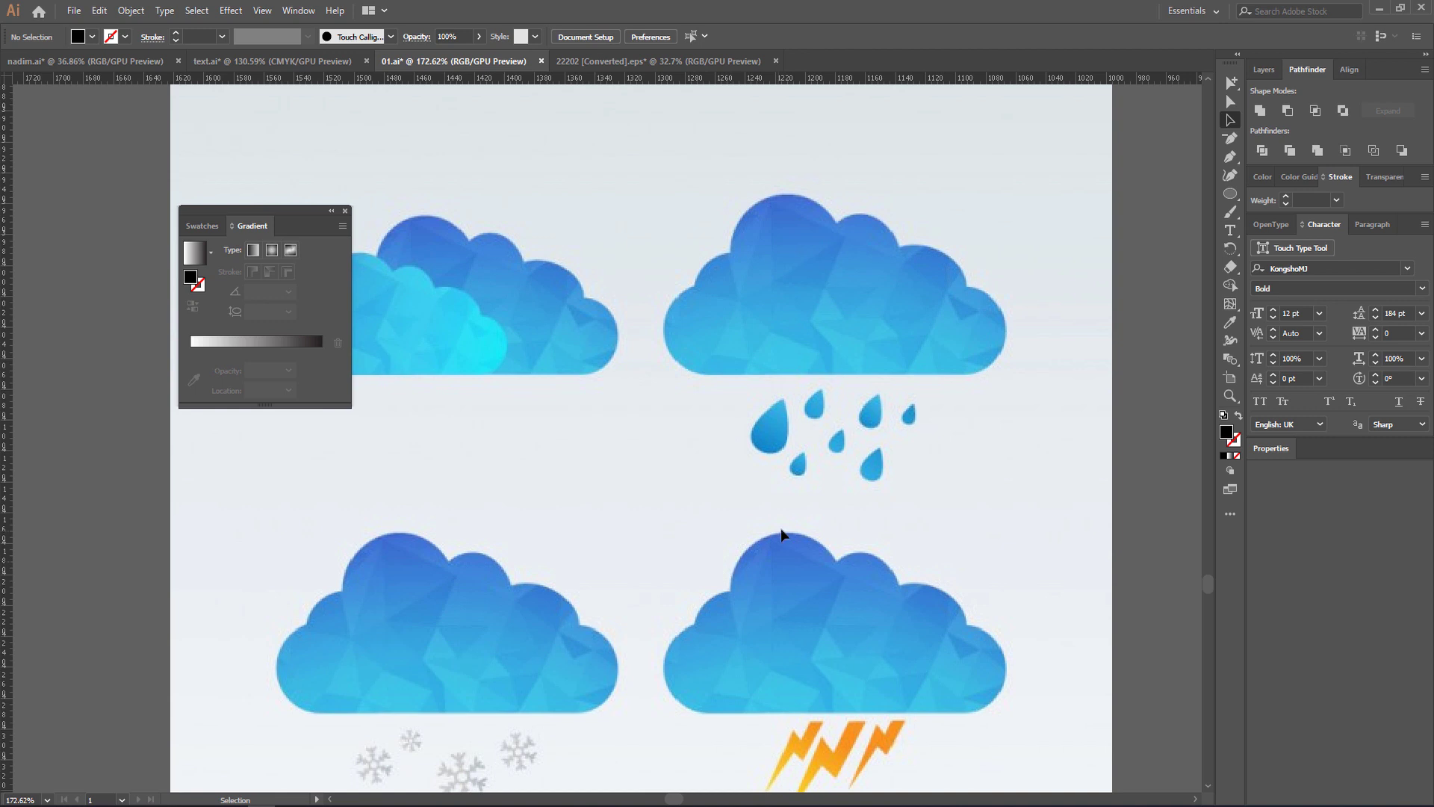
Draw an ellipse over the reference raindrops and convert its top anchor to a corner, forming a teardrop about 32 by 45 px.
click(1232, 198)
drag(812, 474, 842, 473)
mouse_move(748, 432)
mouse_down()
mouse_move(827, 504)
mouse_move(797, 427)
mouse_move(810, 312)
mouse_up()
key(a)
click(810, 378)
click(112, 36)
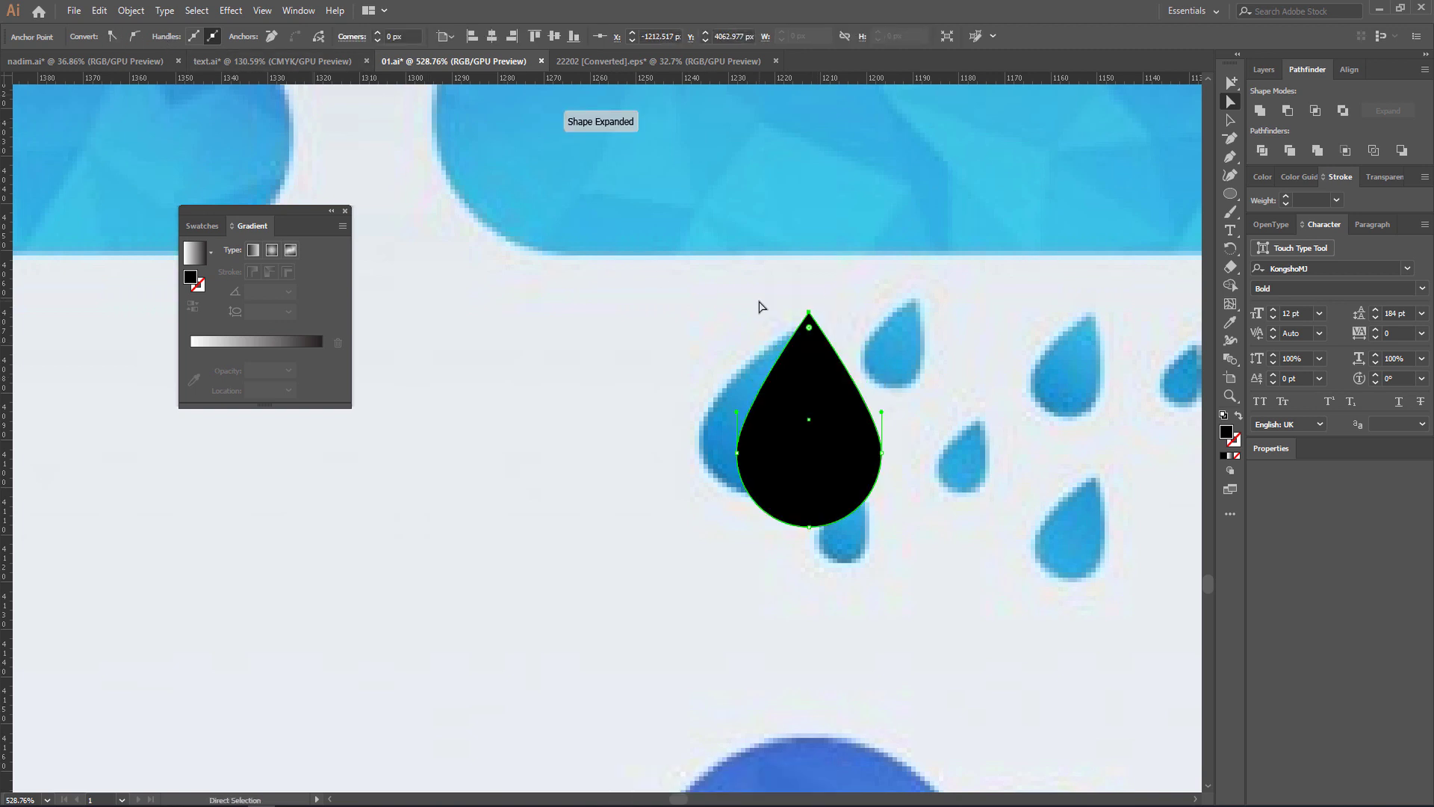
key(v)
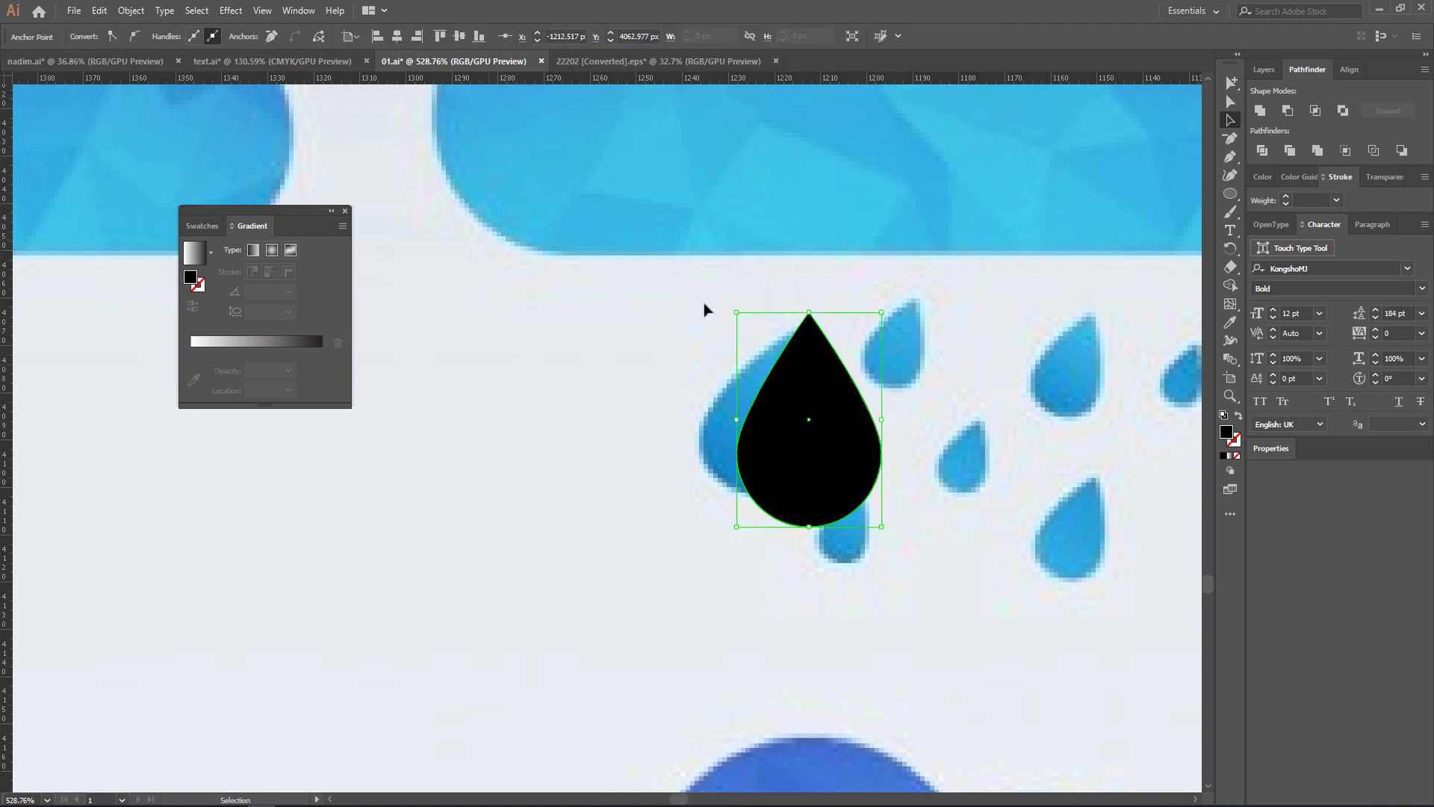
click(668, 287)
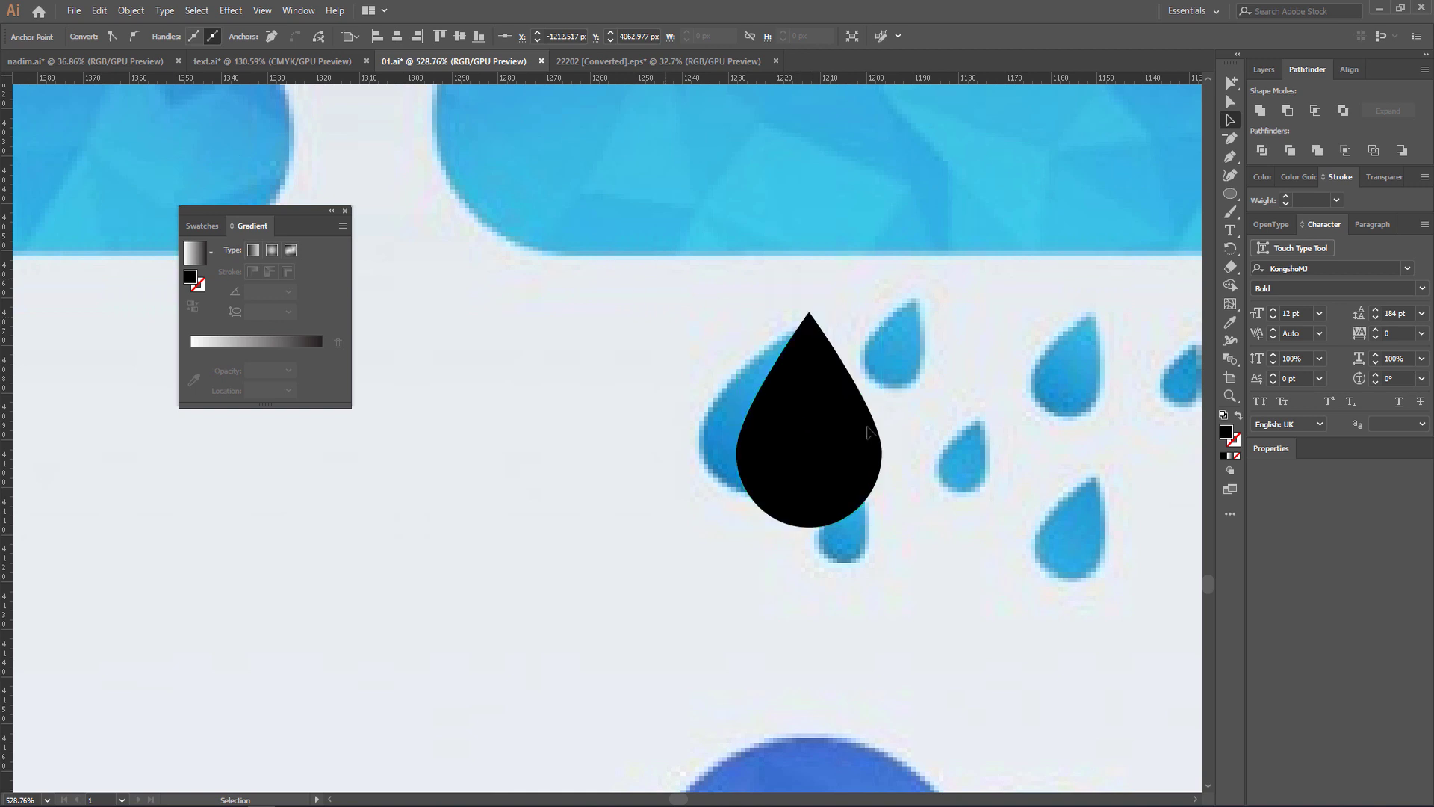
Remove the teardrop's fill and give it a black 2 pt stroke with rounded corner joins.
click(867, 432)
click(92, 37)
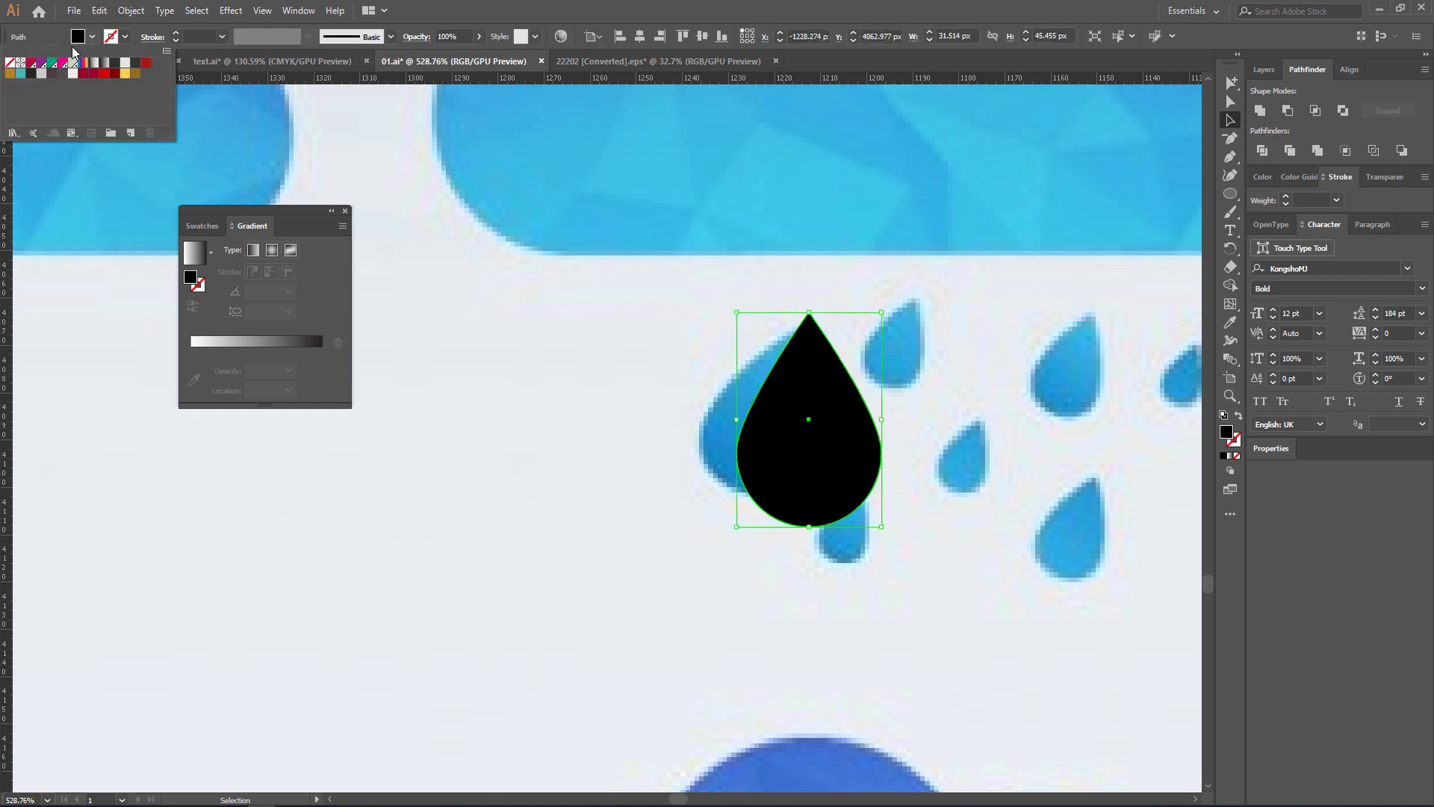
click(10, 63)
click(175, 33)
click(175, 33)
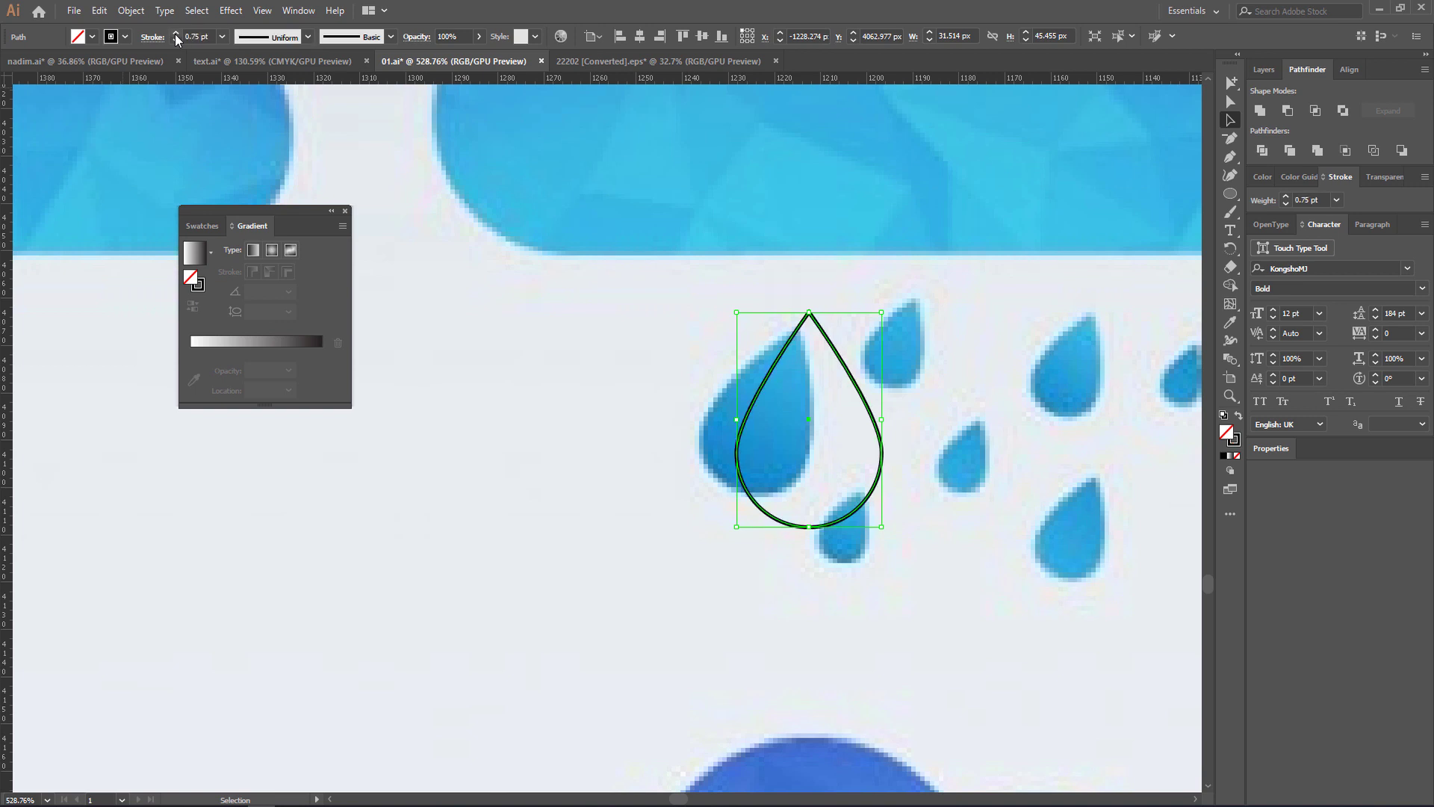
click(175, 33)
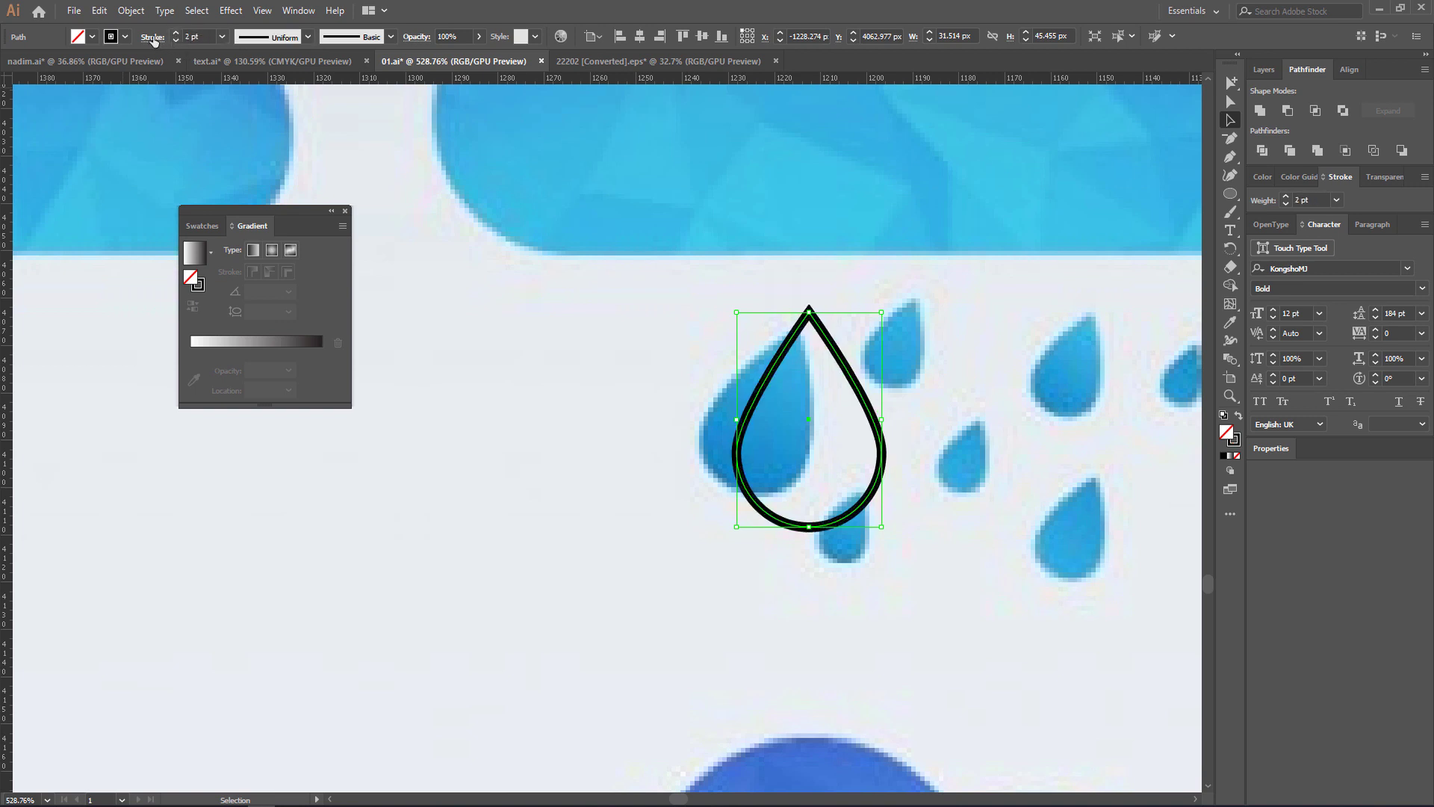
click(152, 38)
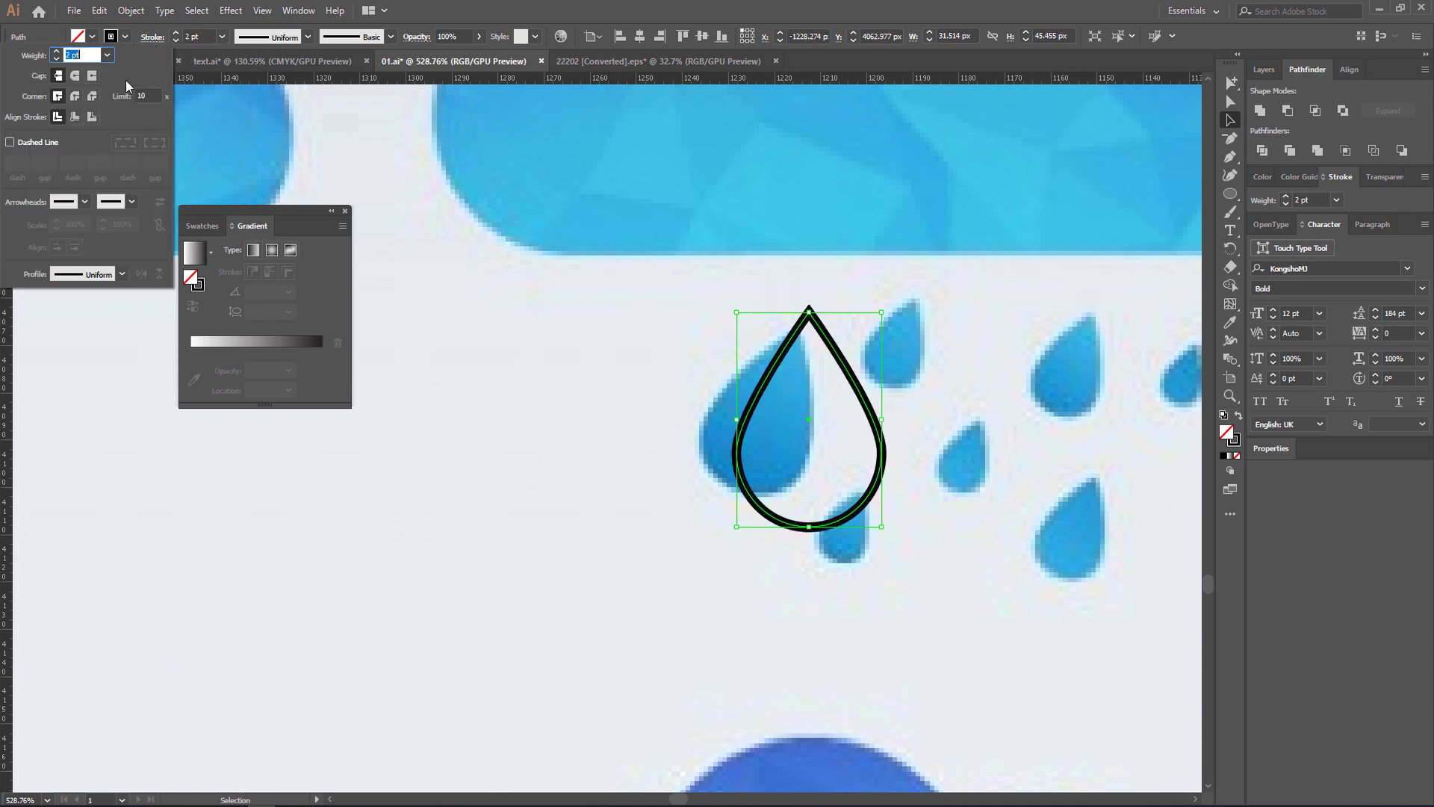
click(685, 271)
key(ctrl+h)
key(ctrl+h)
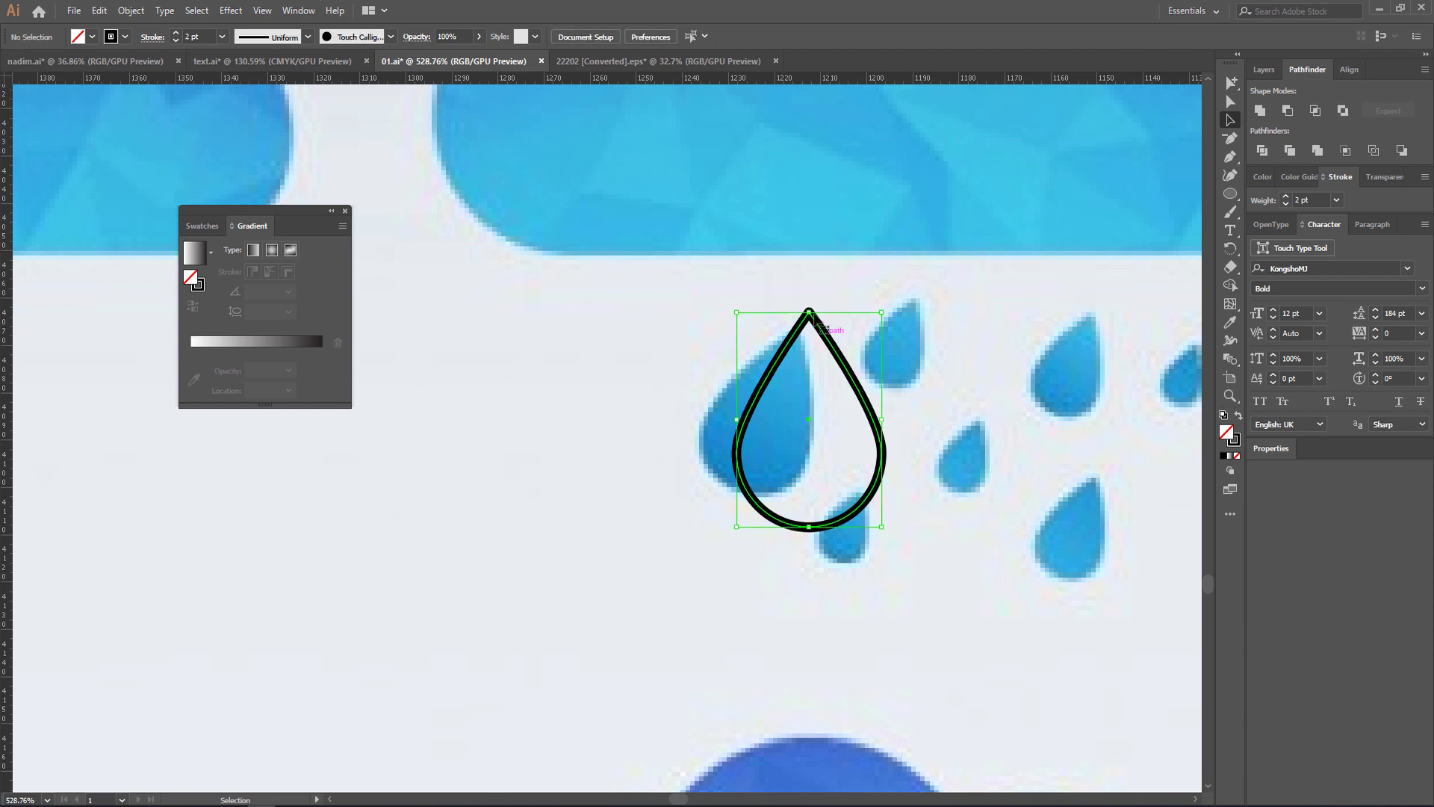
Scale the teardrop outline to about 23 by 34 px, and add a medium copy and a small copy about 13 by 18 px beside it.
drag(809, 308, 814, 368)
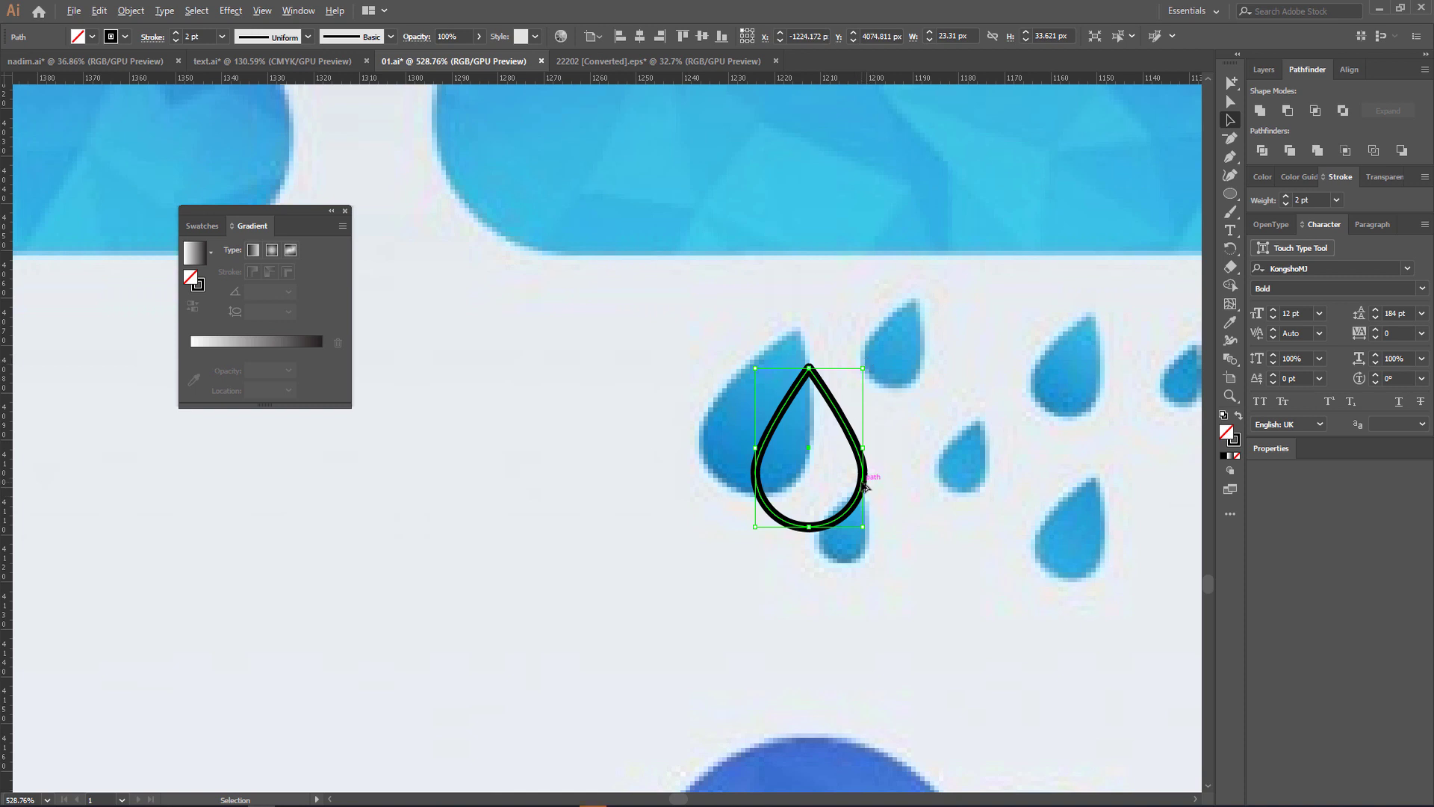
drag(870, 474, 963, 392)
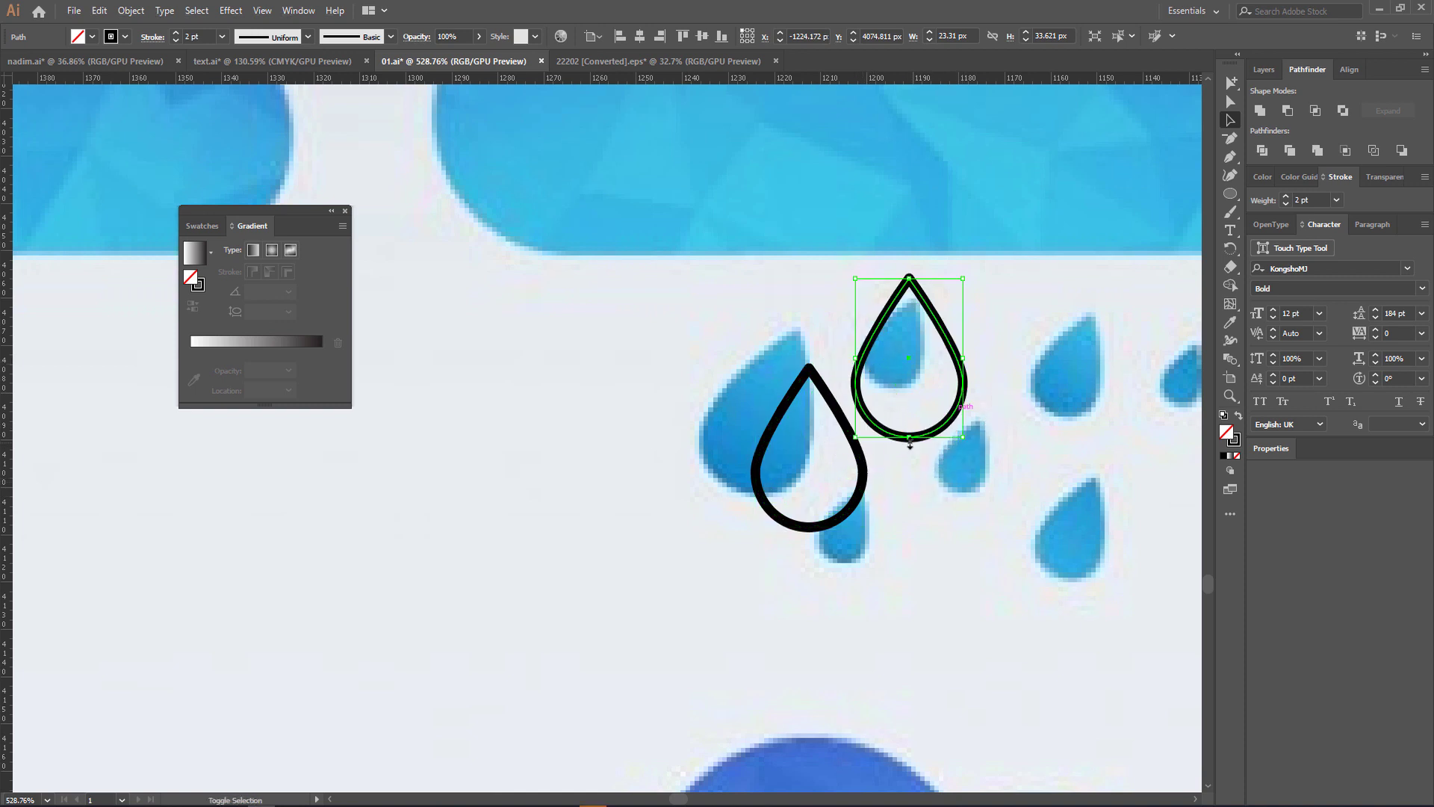
drag(909, 441, 910, 379)
drag(909, 381, 698, 458)
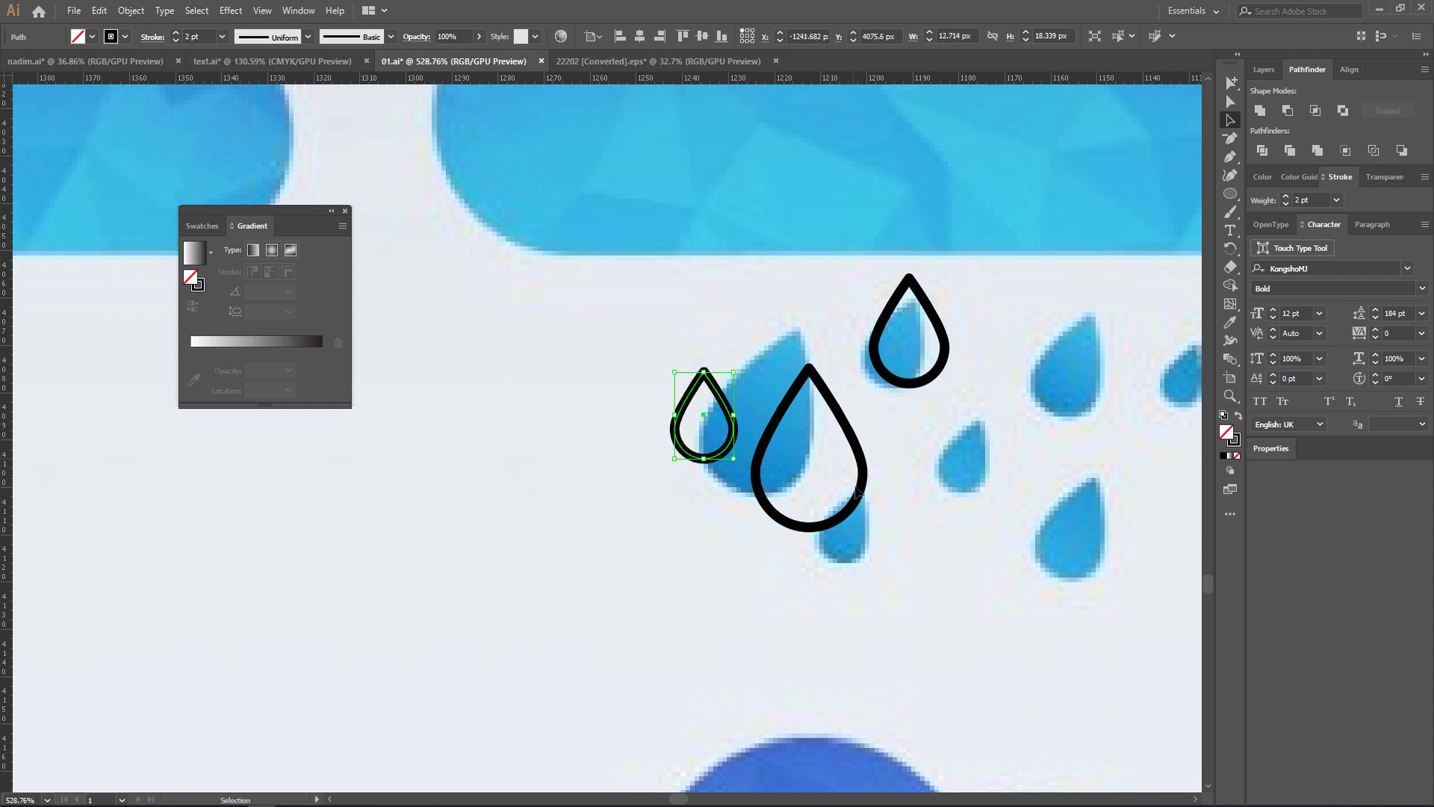
Scatter one large, one medium and two small copies of the teardrops around the cluster to make seven outlines.
drag(858, 491, 753, 298)
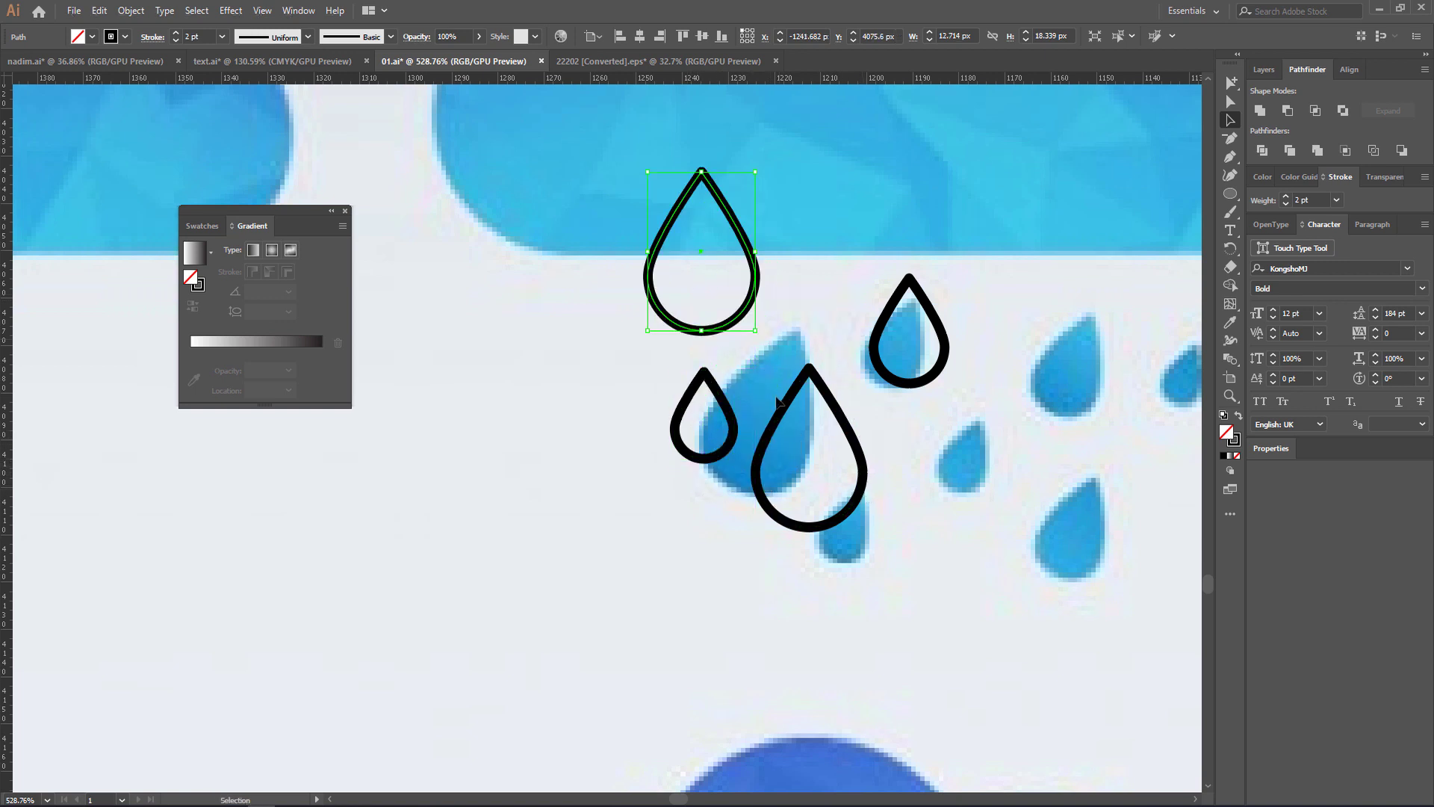
drag(881, 474, 910, 584)
click(694, 481)
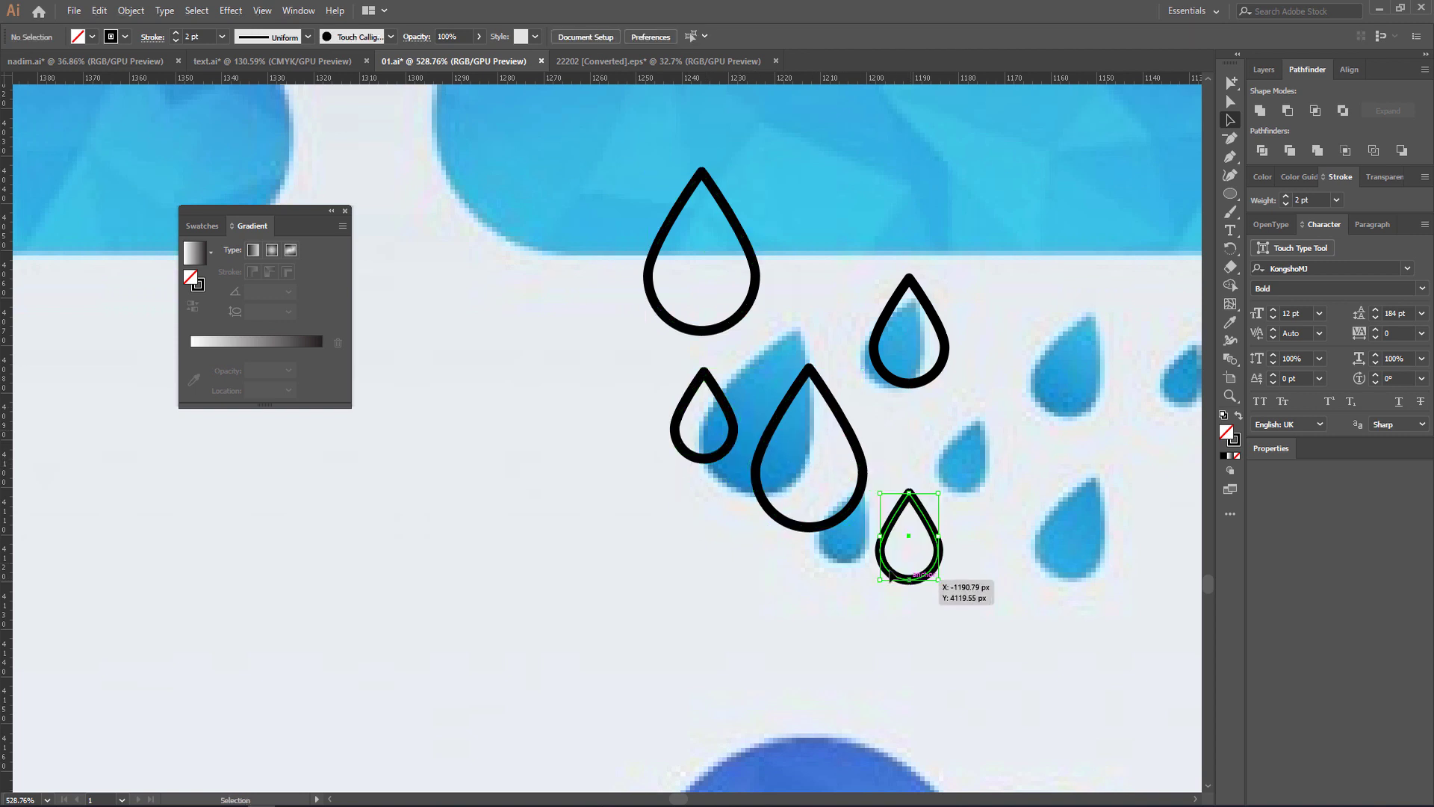
click(900, 381)
drag(900, 381, 670, 607)
click(835, 317)
key(ctrl+space)
drag(855, 358, 628, 269)
drag(771, 320, 880, 348)
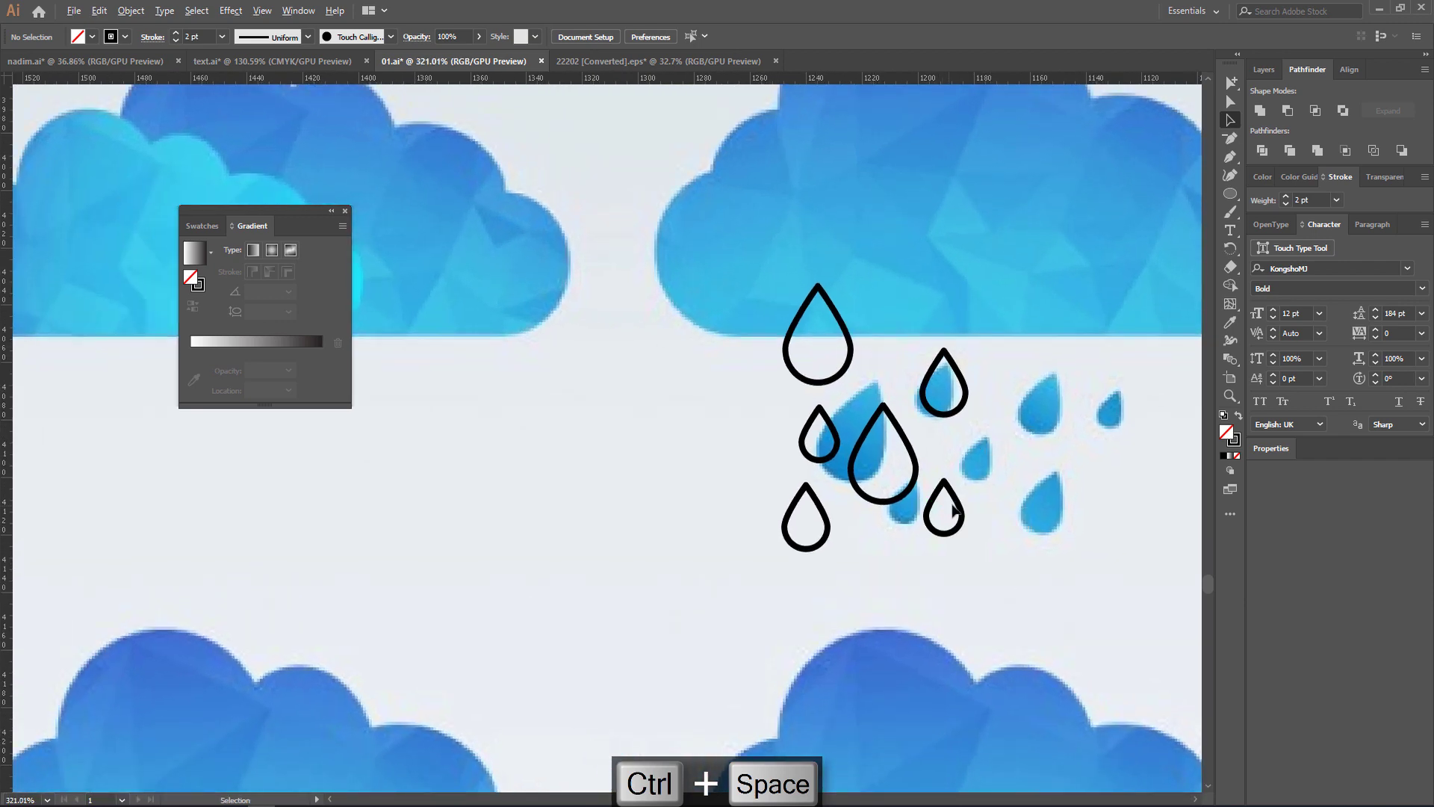
drag(956, 504, 912, 320)
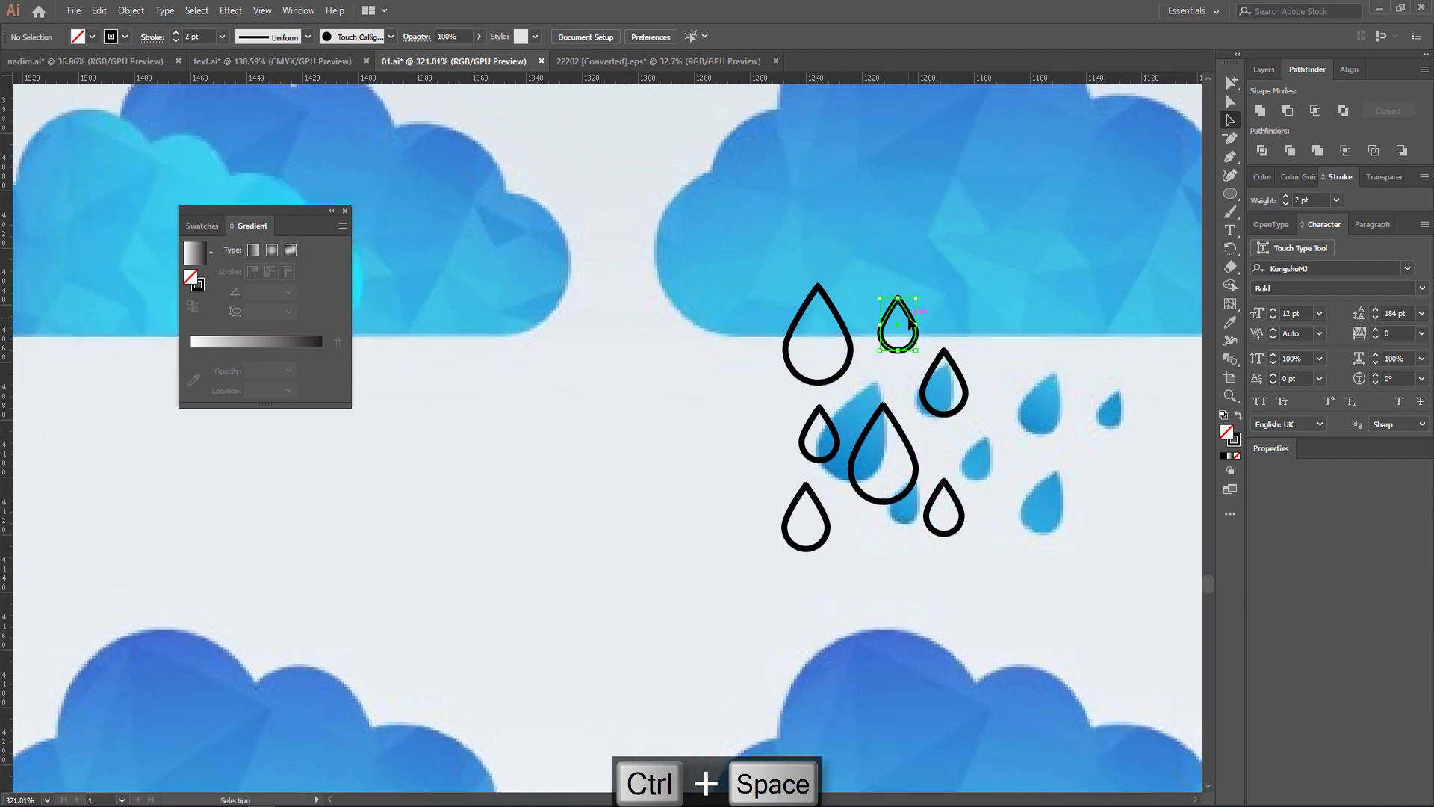
Select all seven teardrop outlines and move them off the artboard onto the empty canvas beside it.
drag(693, 285, 911, 510)
key(ctrl+space)
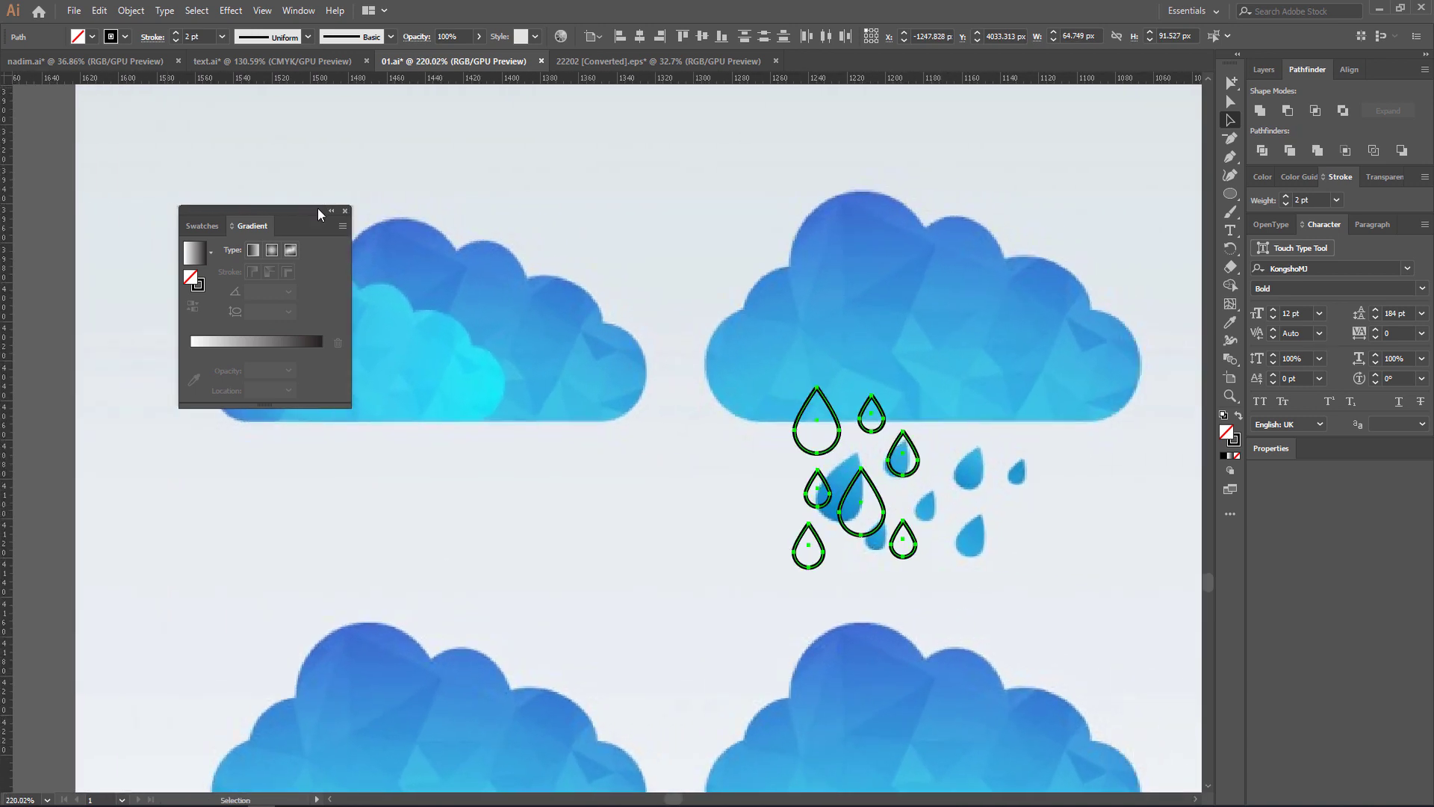
click(121, 36)
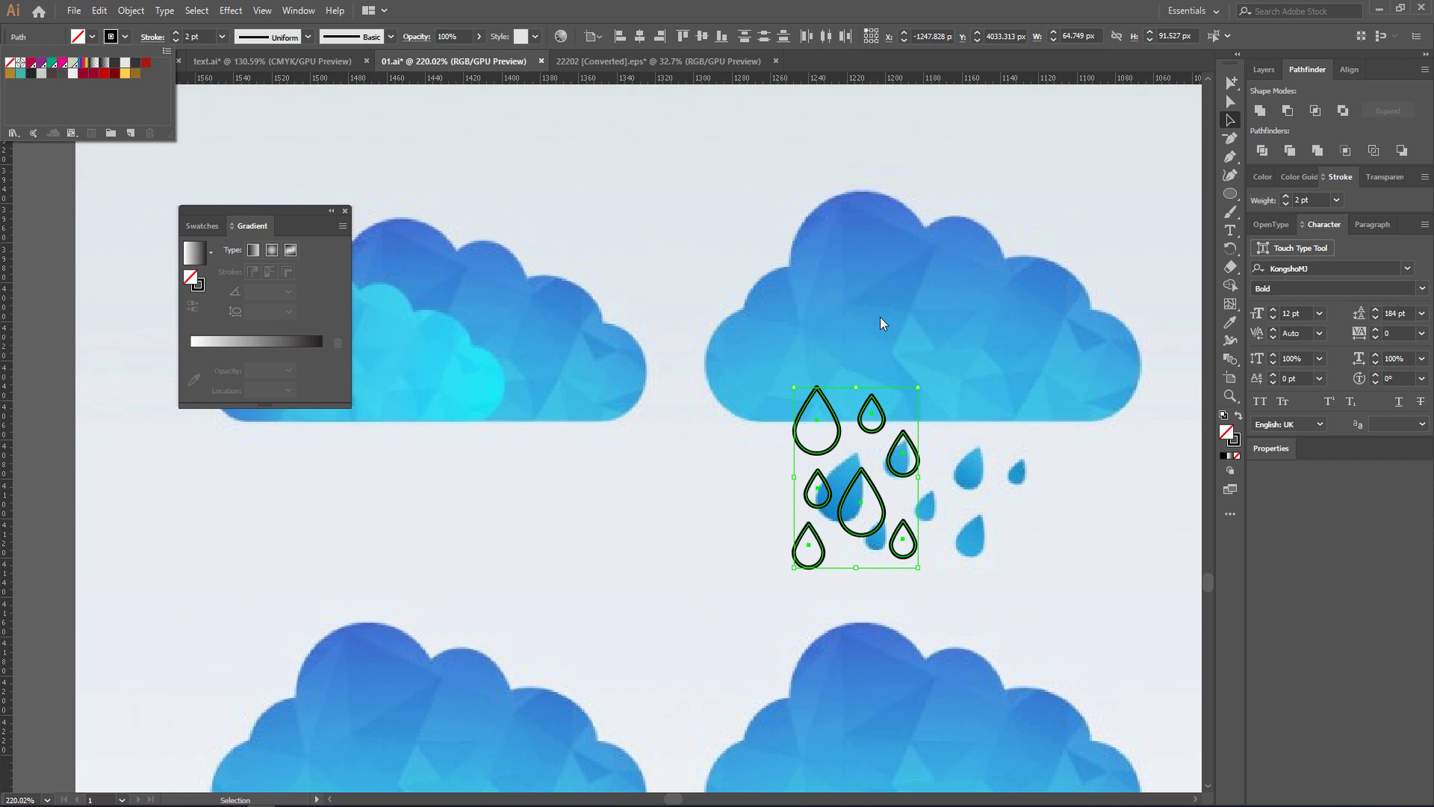
key(ctrl+space)
drag(939, 401, 657, 351)
drag(808, 407, 893, 419)
drag(999, 441, 608, 452)
click(593, 334)
key(ctrl+space)
drag(539, 367, 661, 413)
Rotate the seven teardrops clockwise so their tips lean sideways, and expand their fill and stroke into shapes.
drag(755, 584, 612, 446)
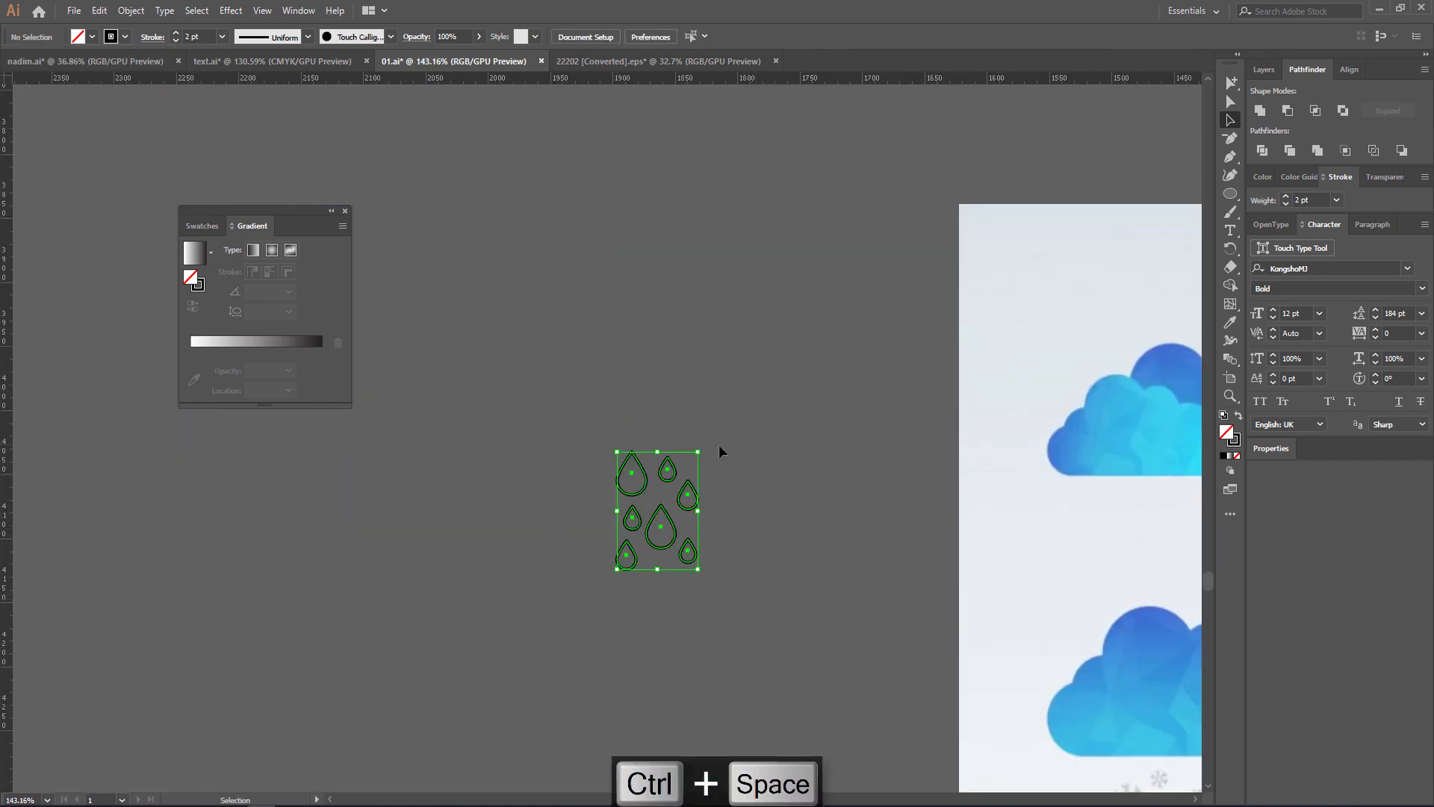
drag(706, 448, 738, 460)
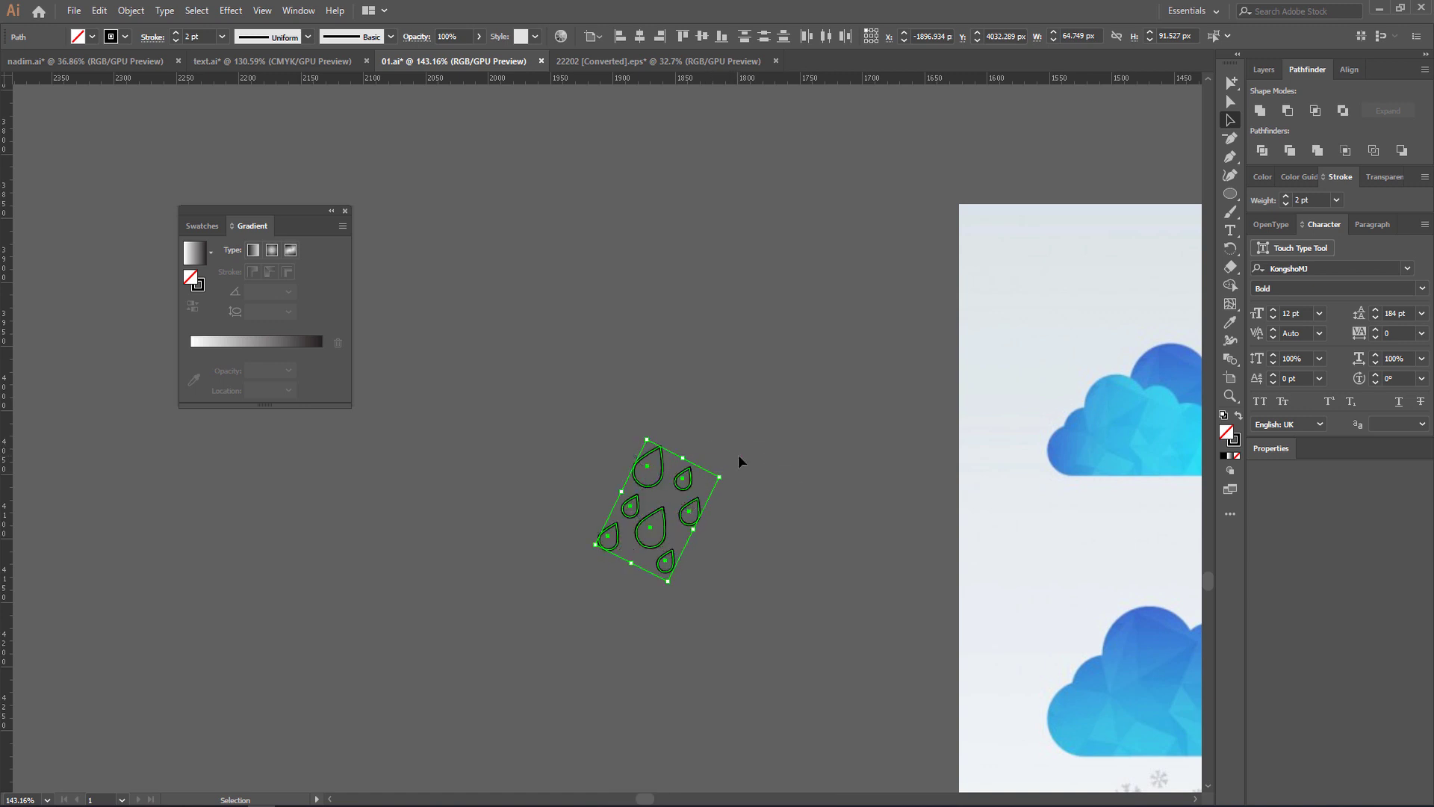
click(130, 11)
click(179, 174)
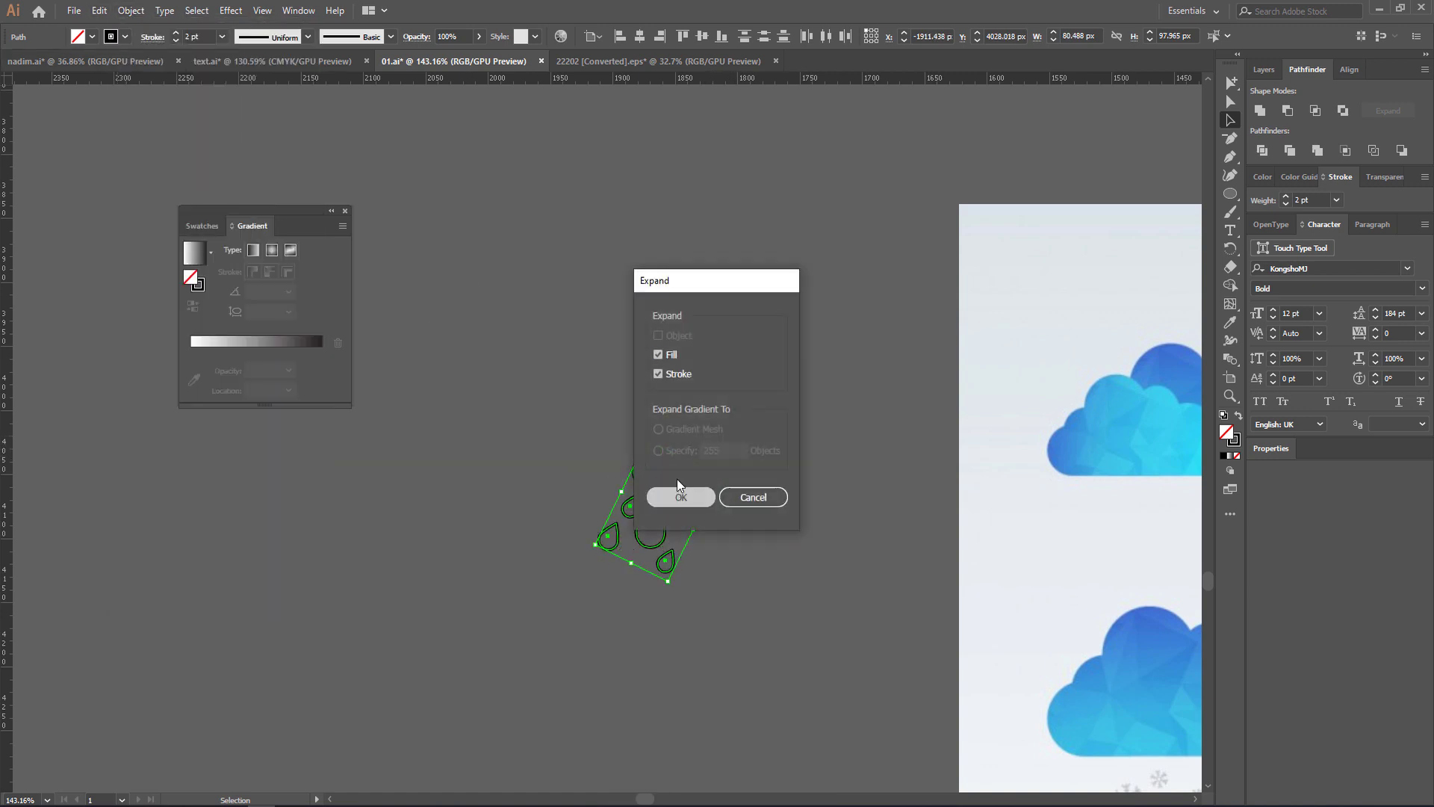
click(679, 493)
Recolour the expanded teardrops with the light grey sampled from the cloud artwork's background.
key(i)
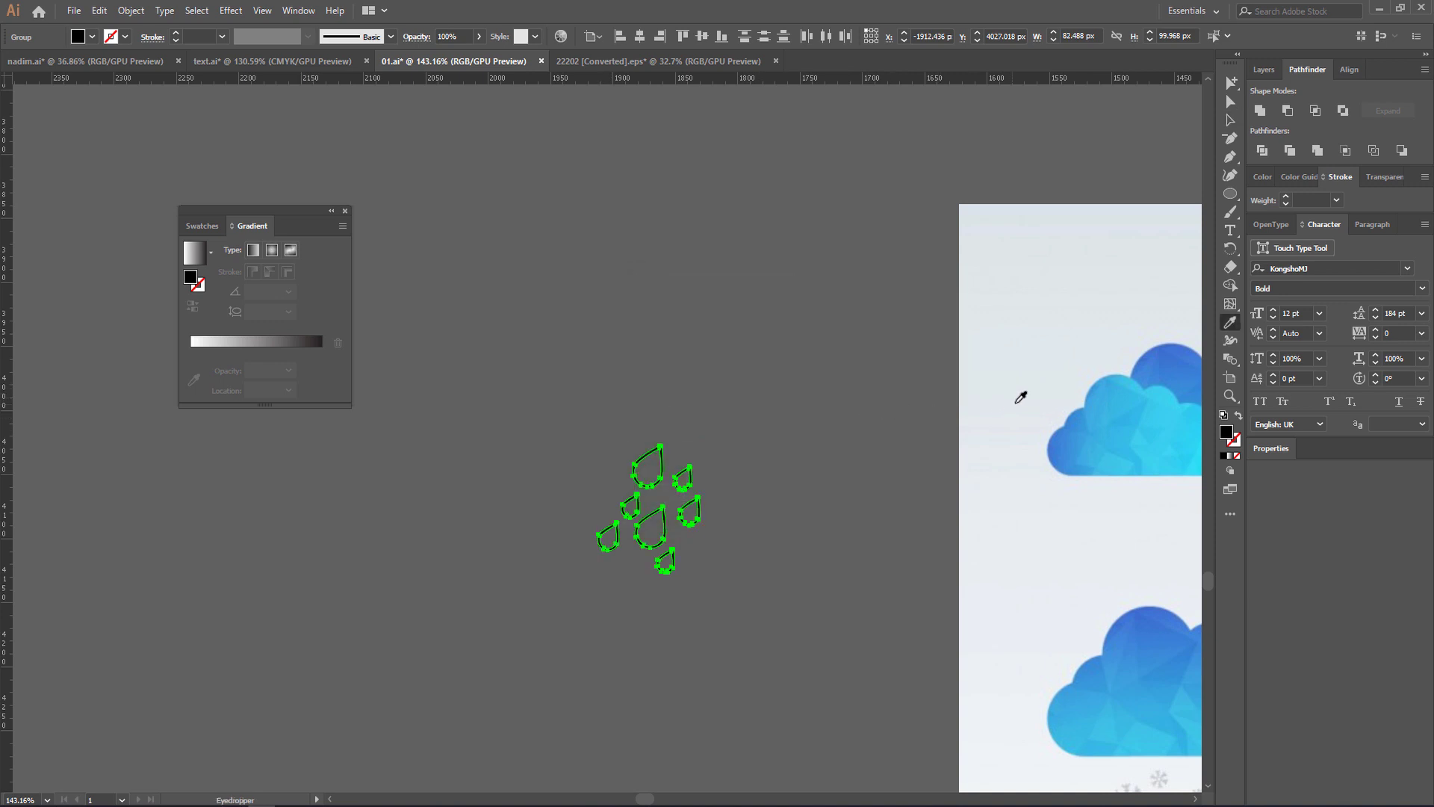
click(963, 409)
key(v)
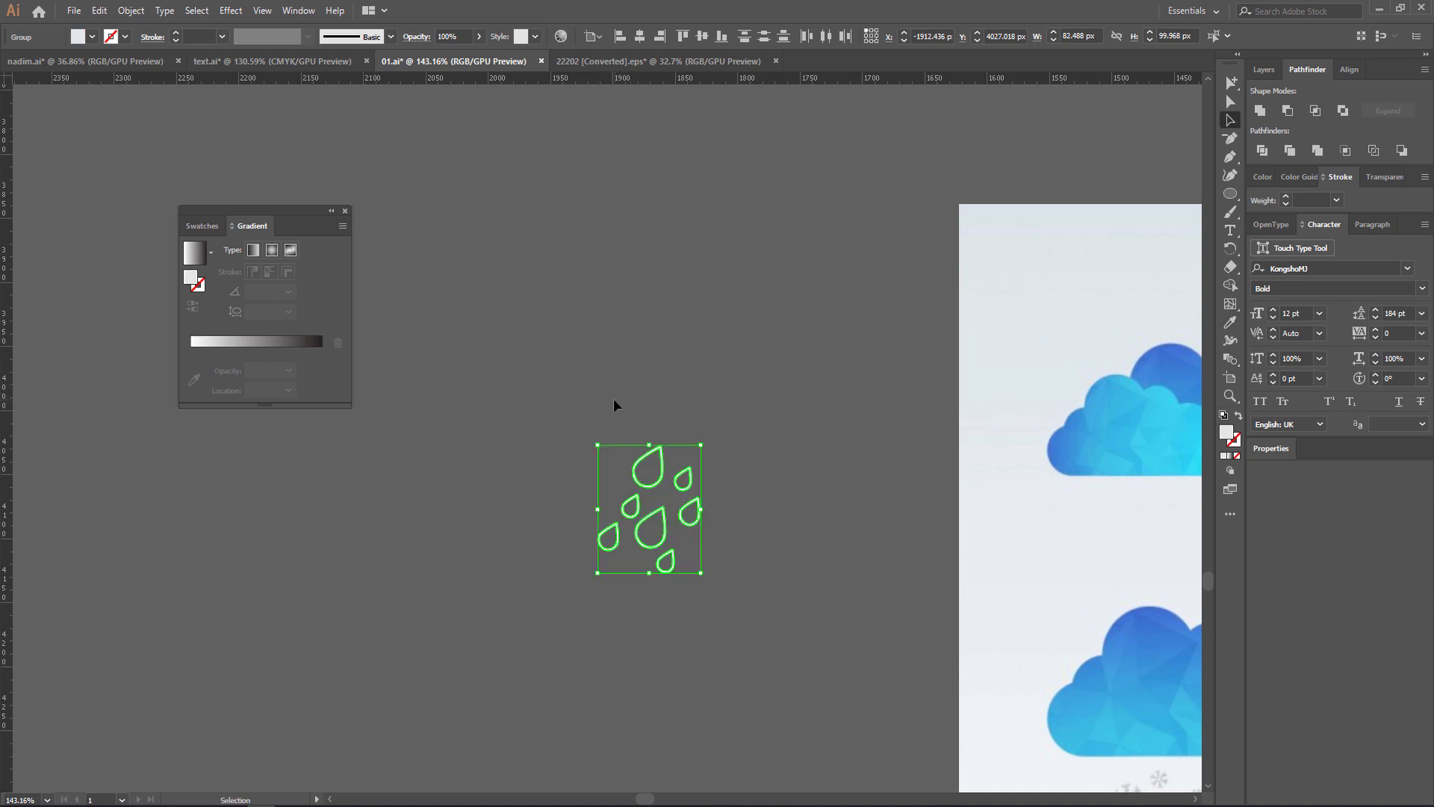
Bring the teardrop group into the Photoshop composite as a vector smart object beside the title's first word.
click(612, 397)
click(650, 554)
drag(650, 554, 657, 404)
click(1074, 103)
Set the opacity of the Color Fill 1 layer to 50%.
key(ctrl+space)
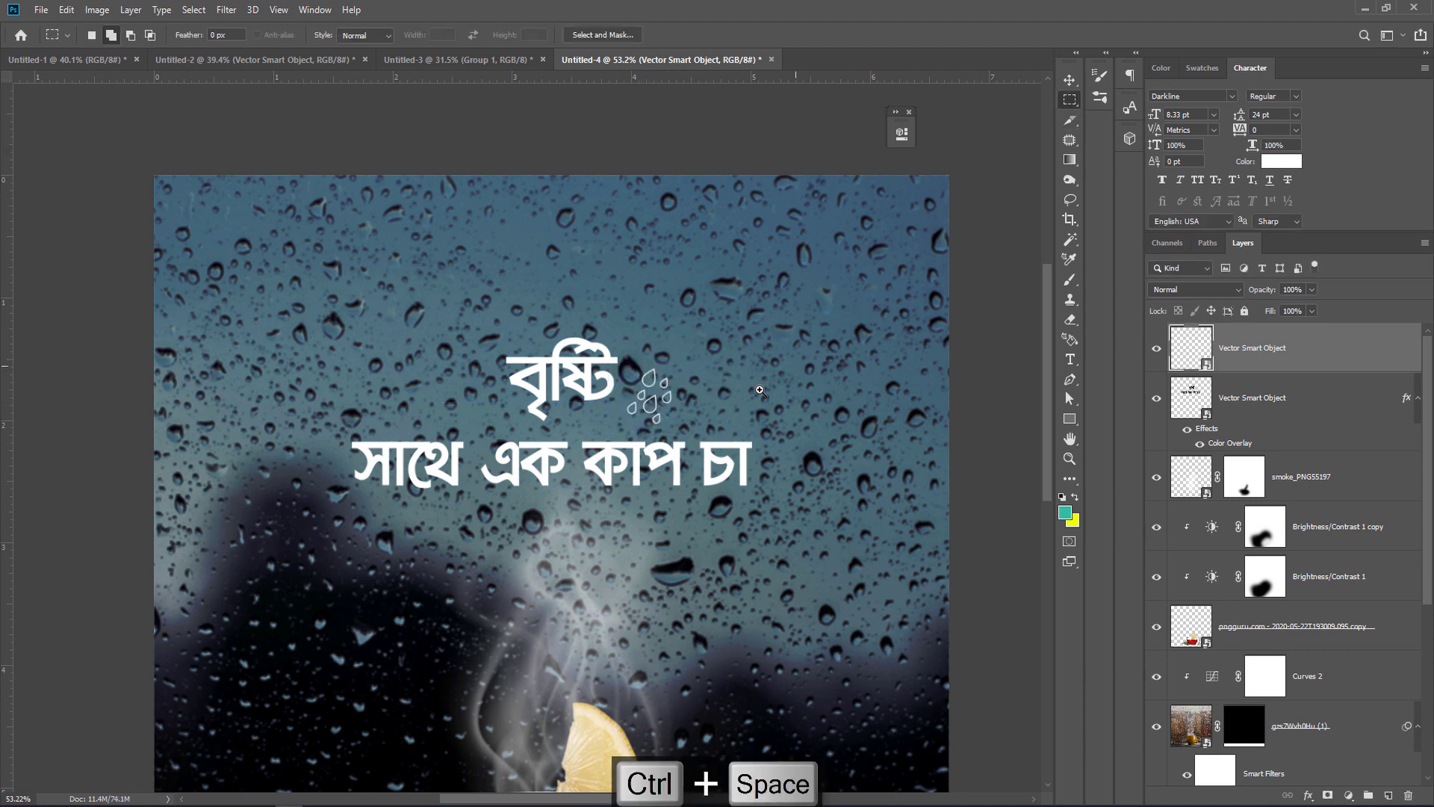
drag(760, 390, 739, 424)
scroll(1313, 641, down, 3)
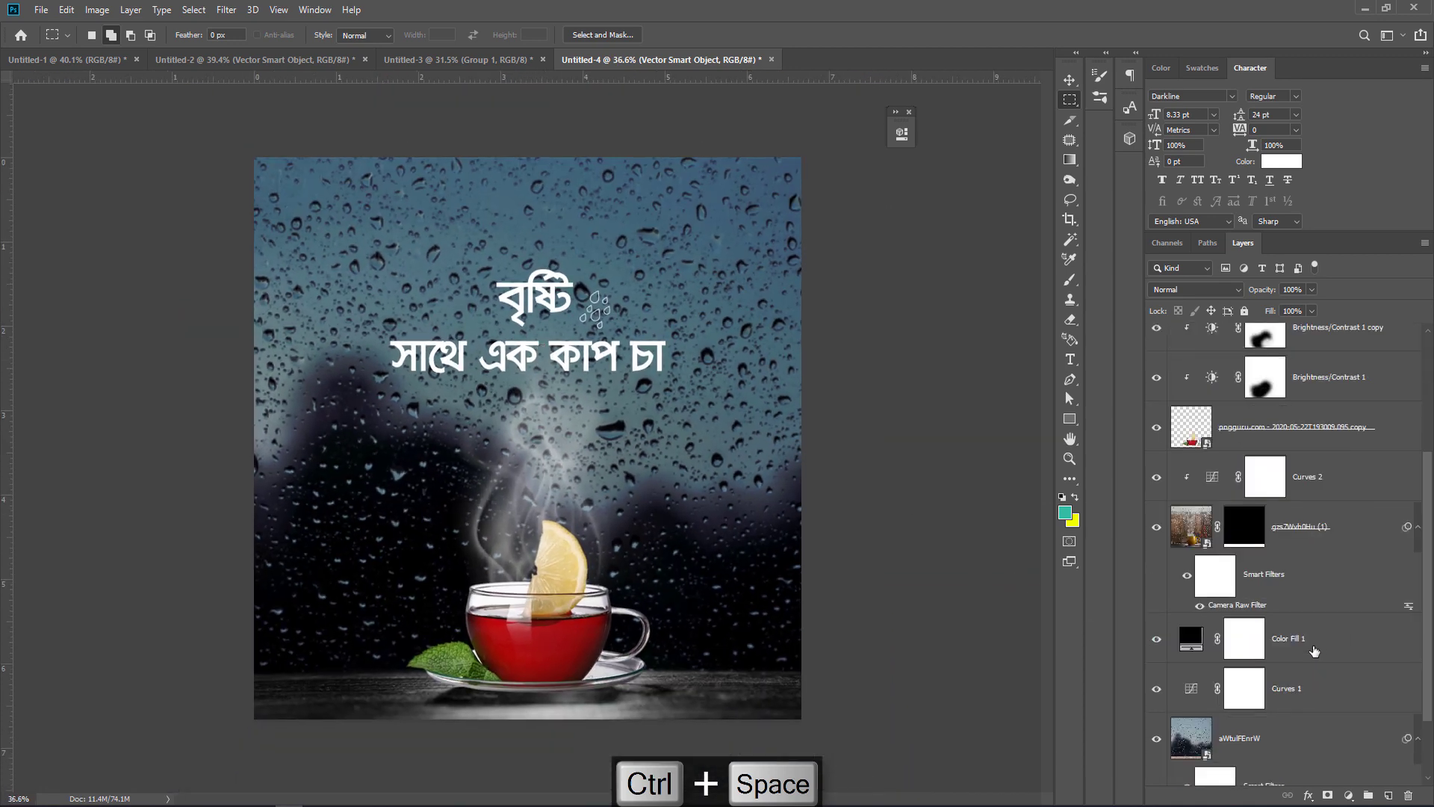
click(1313, 641)
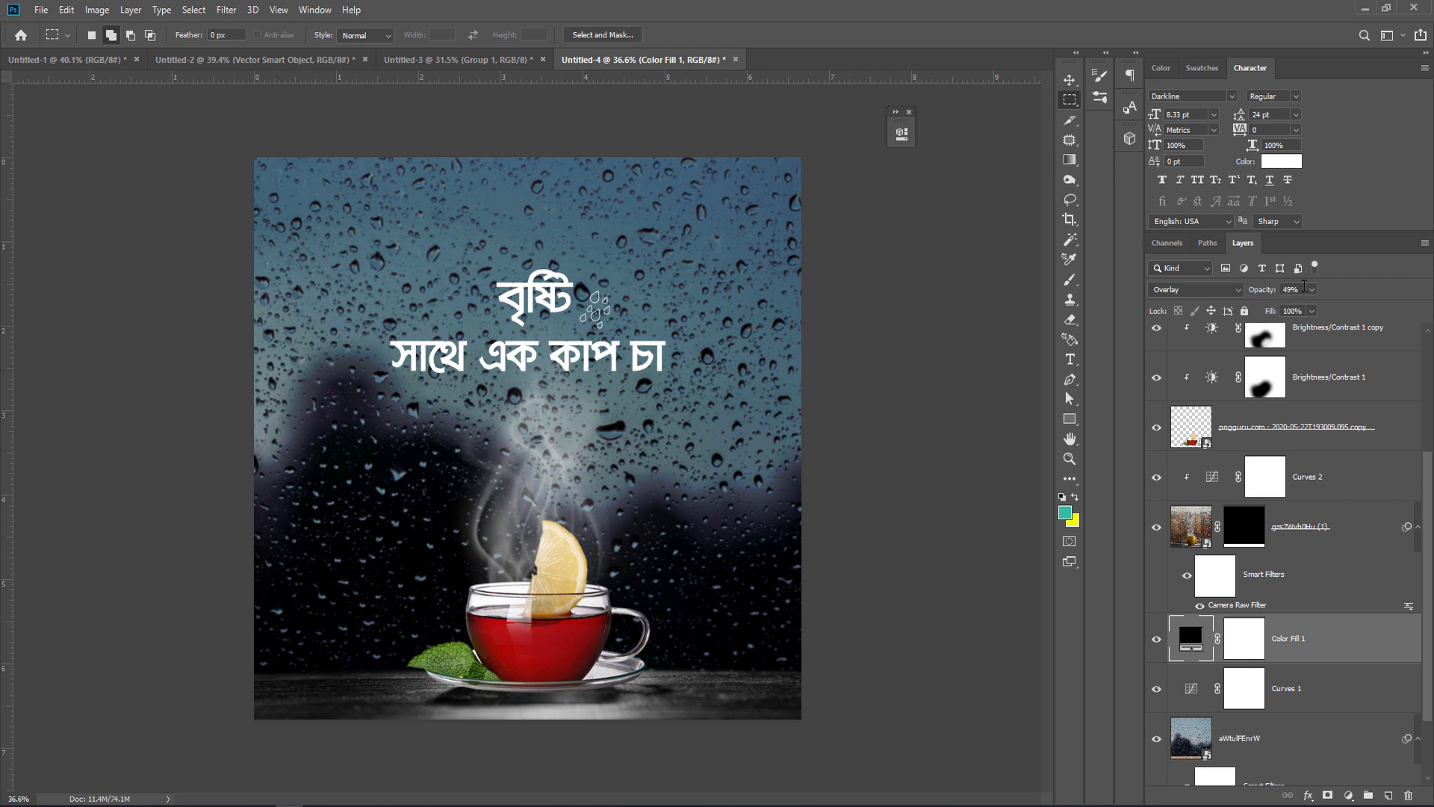
click(1311, 289)
Reduce the opacity of the smoke layer to 49%.
scroll(1301, 415, up, 4)
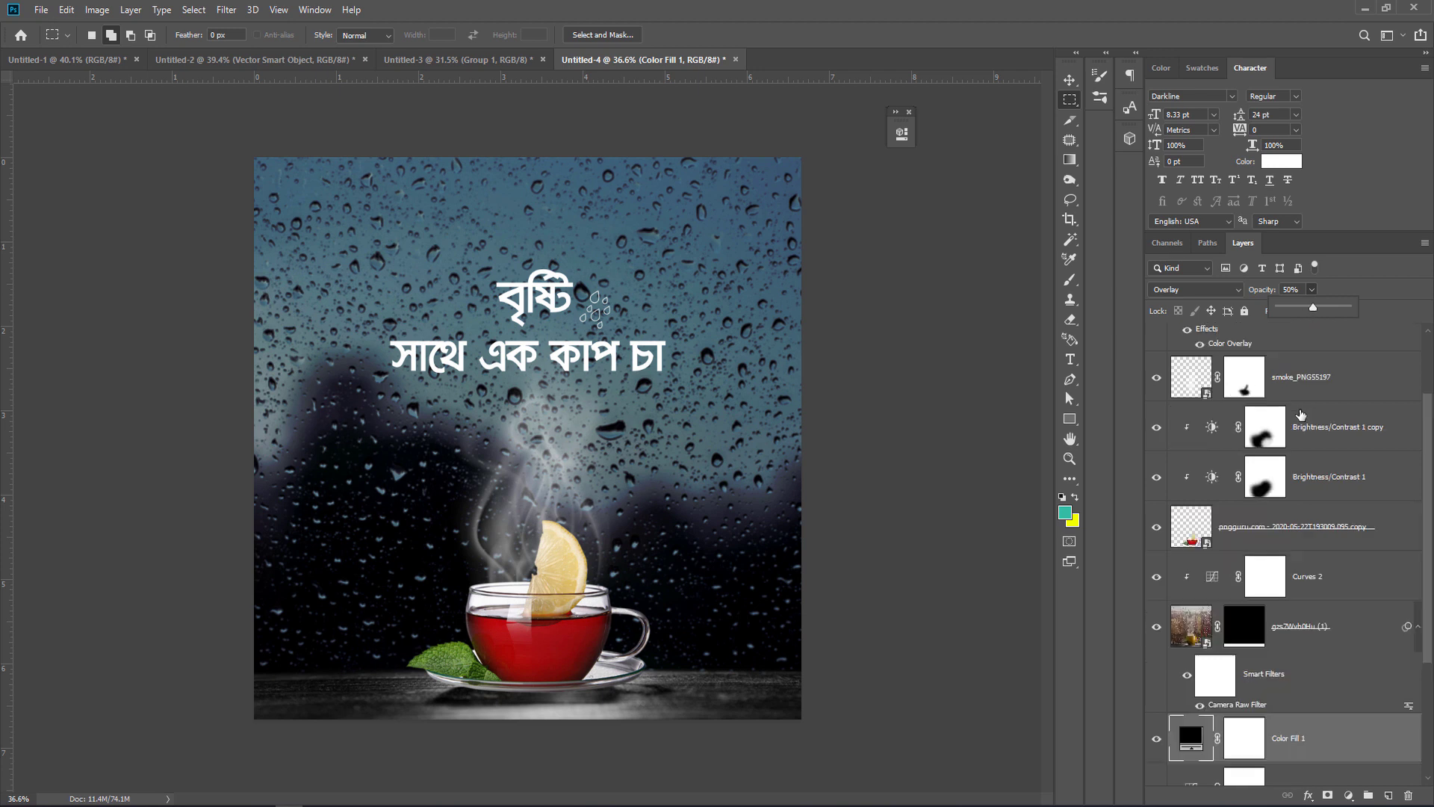
click(1311, 491)
click(1312, 290)
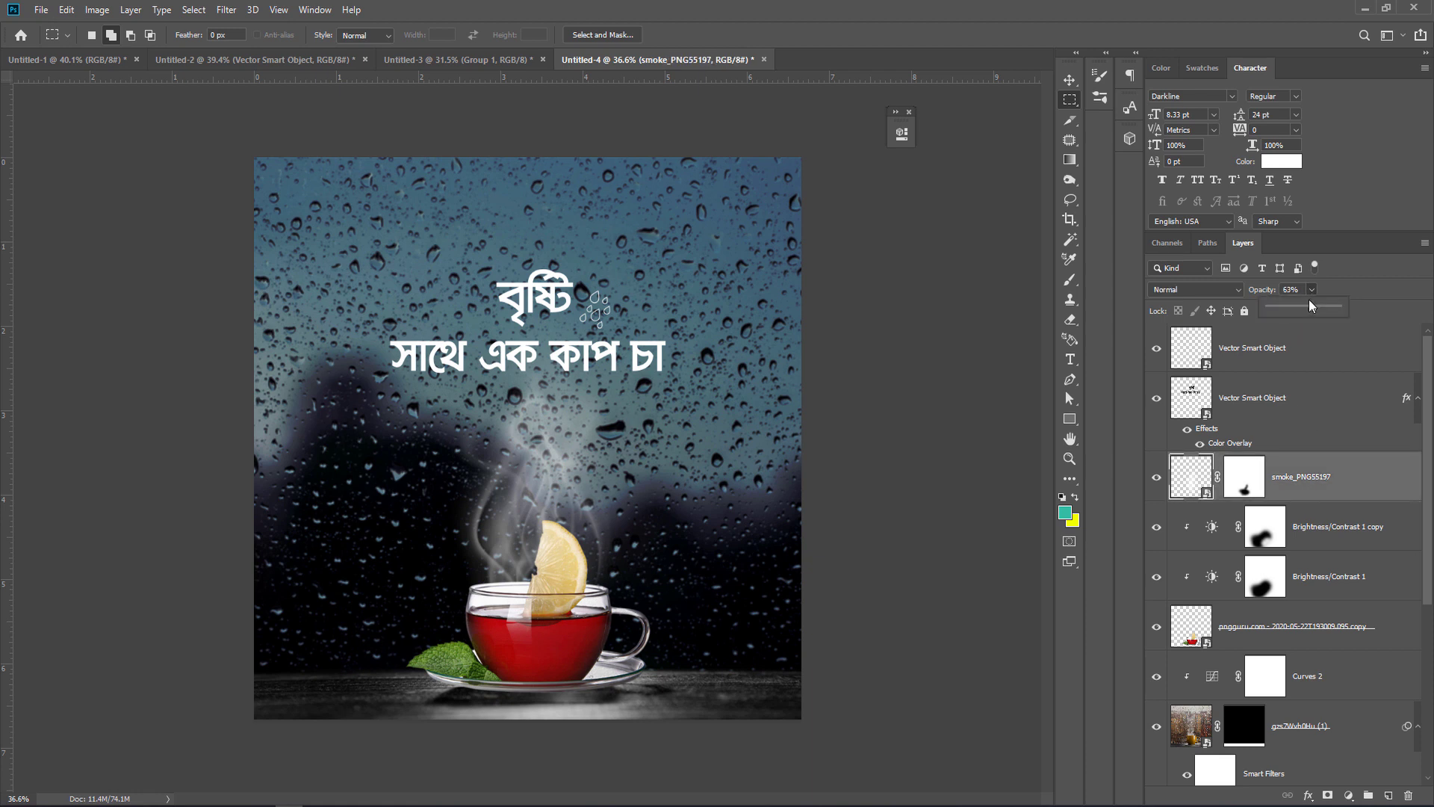
drag(1312, 307, 1301, 308)
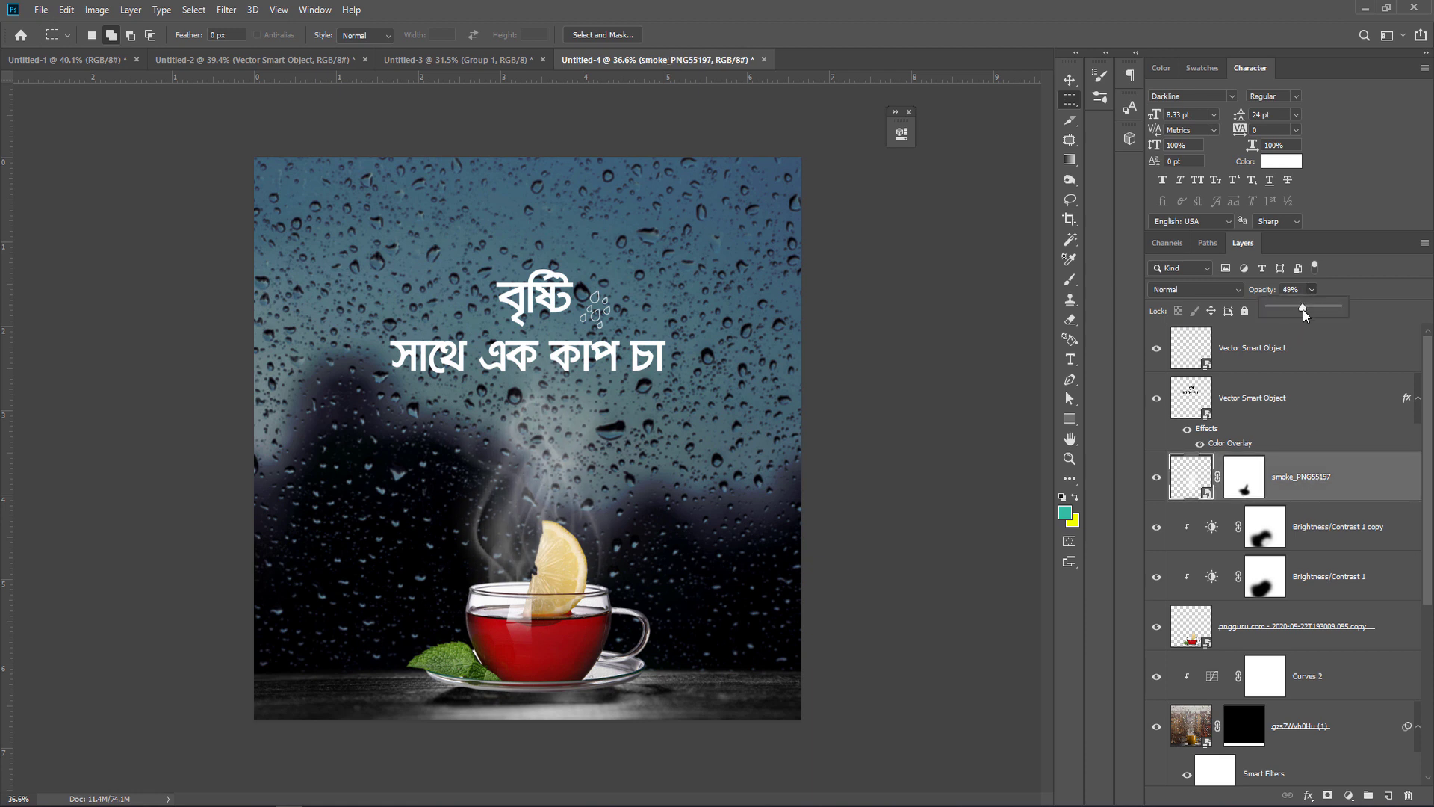
Add a Color Lookup adjustment layer above the teardrop smart object at the top of the layer stack.
click(1289, 361)
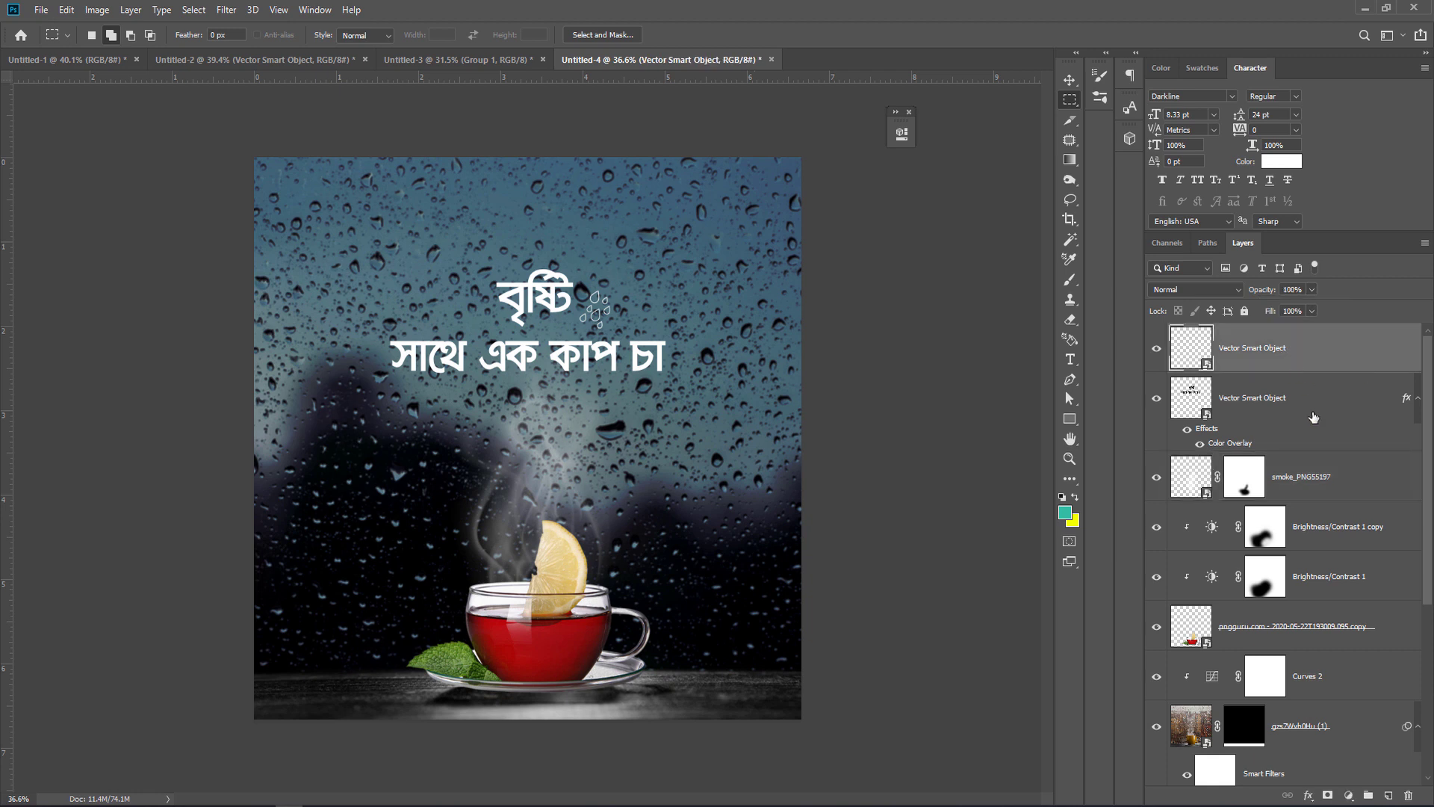
click(1349, 796)
click(1353, 721)
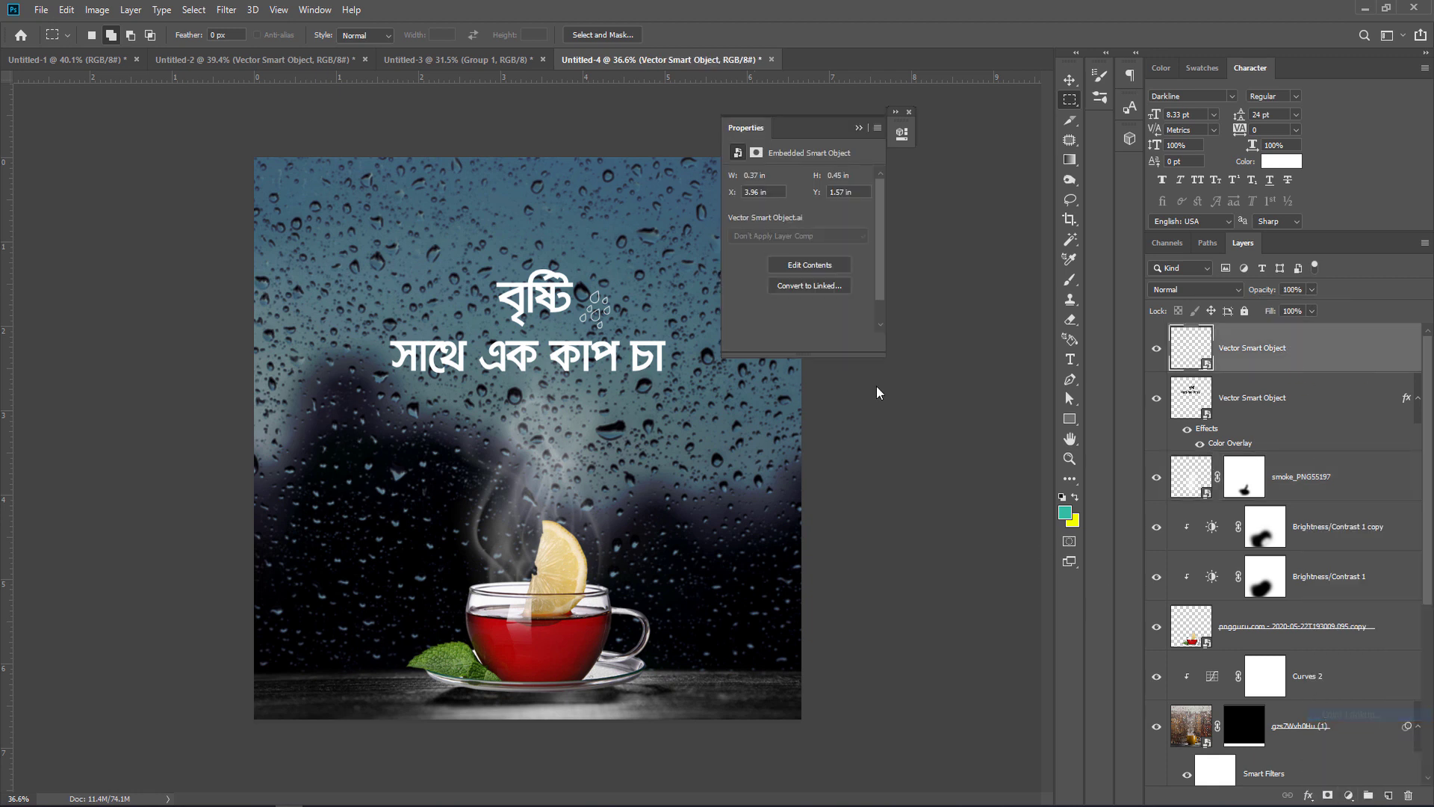
Try the 3Strip, Bleach Bypass and 2Strip looks on the Color Lookup layer, and cancel loading a custom LUT file.
click(825, 180)
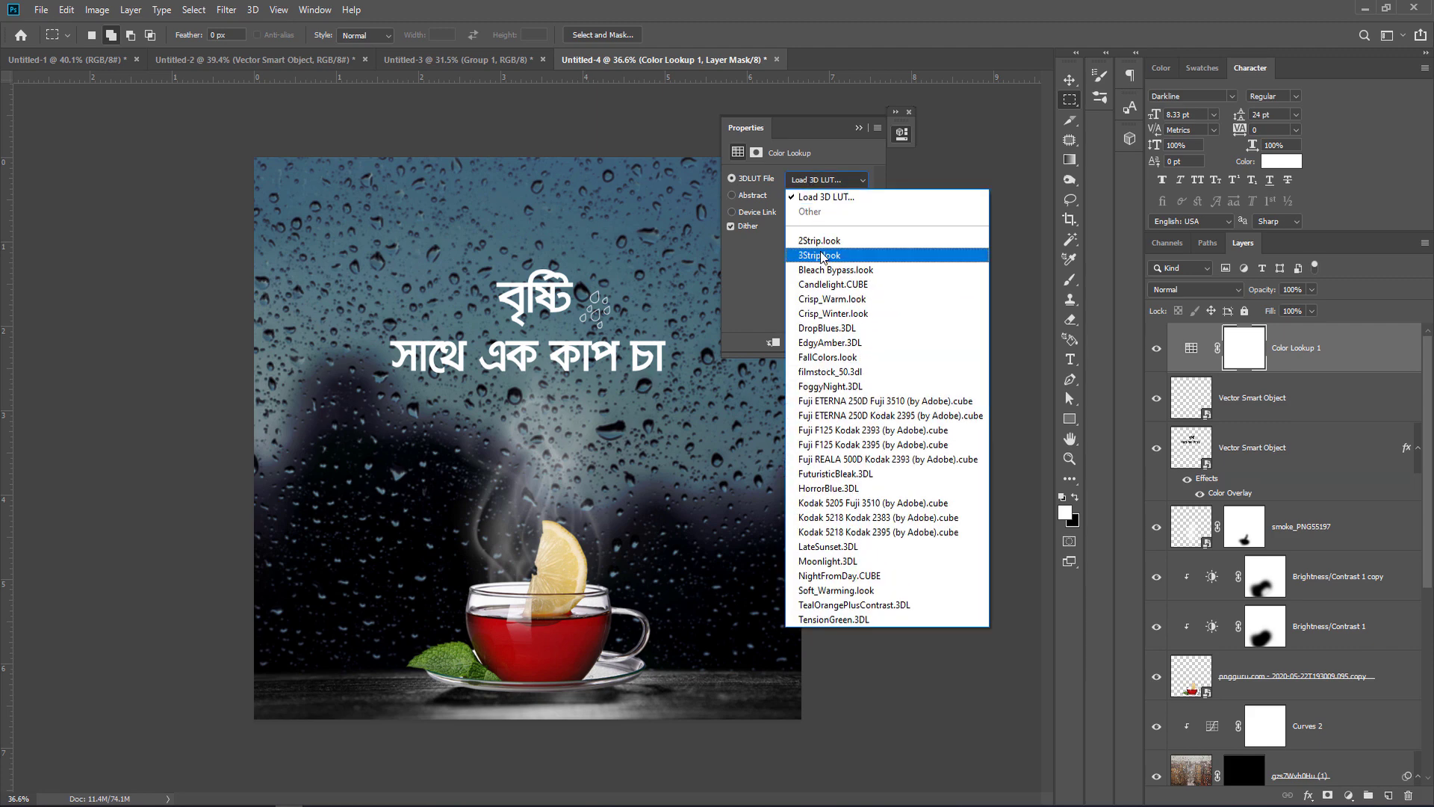
click(822, 245)
click(823, 184)
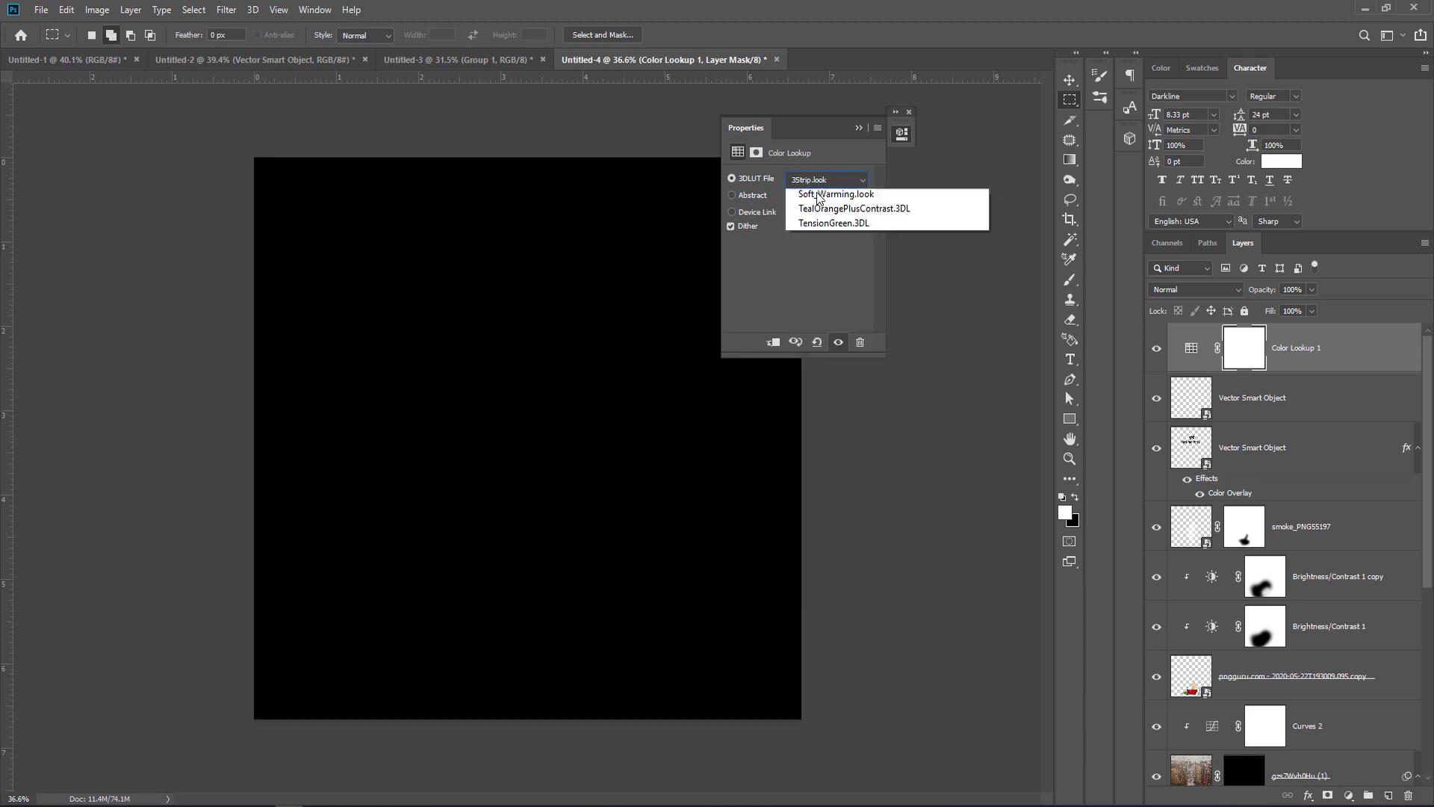
click(821, 269)
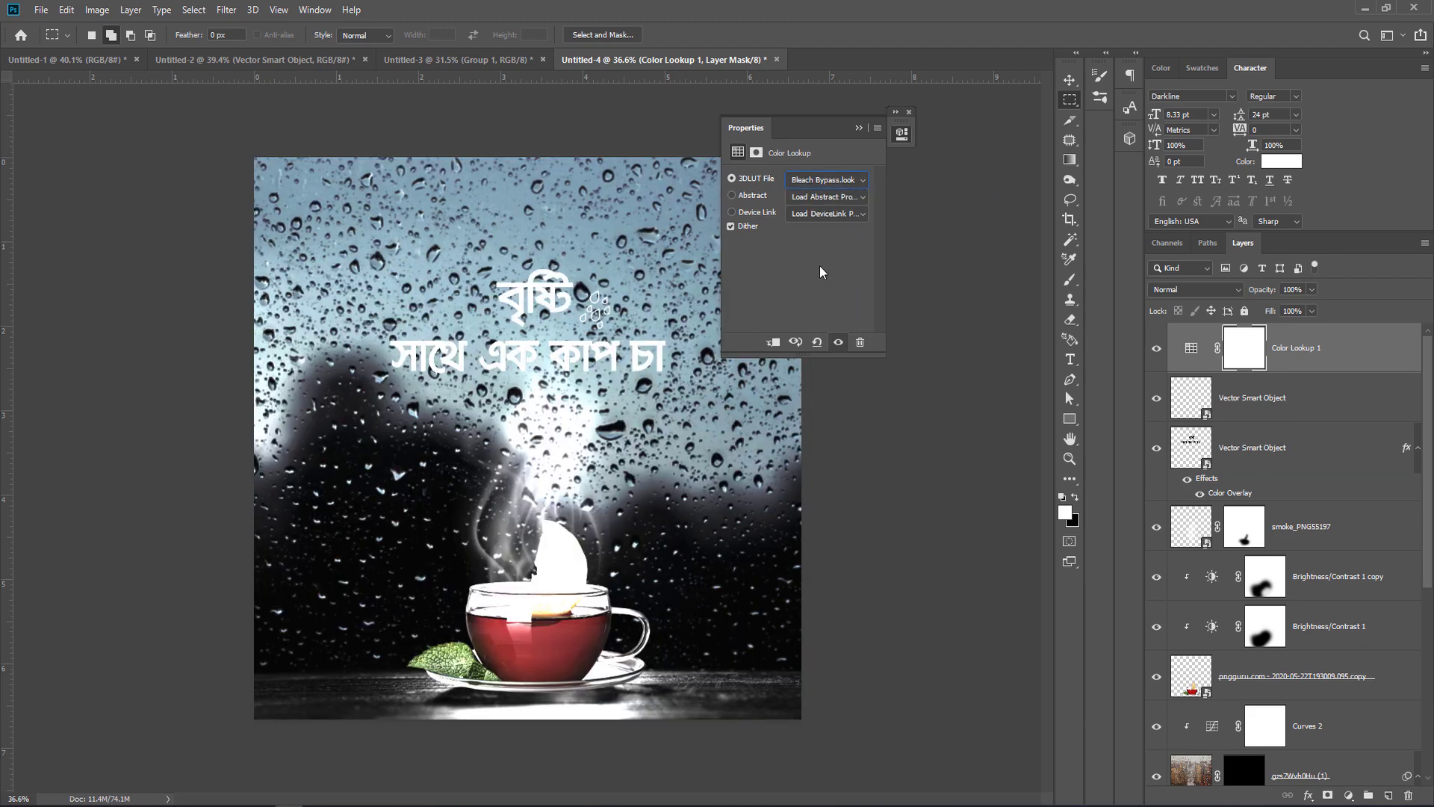
key(Up)
key(Up)
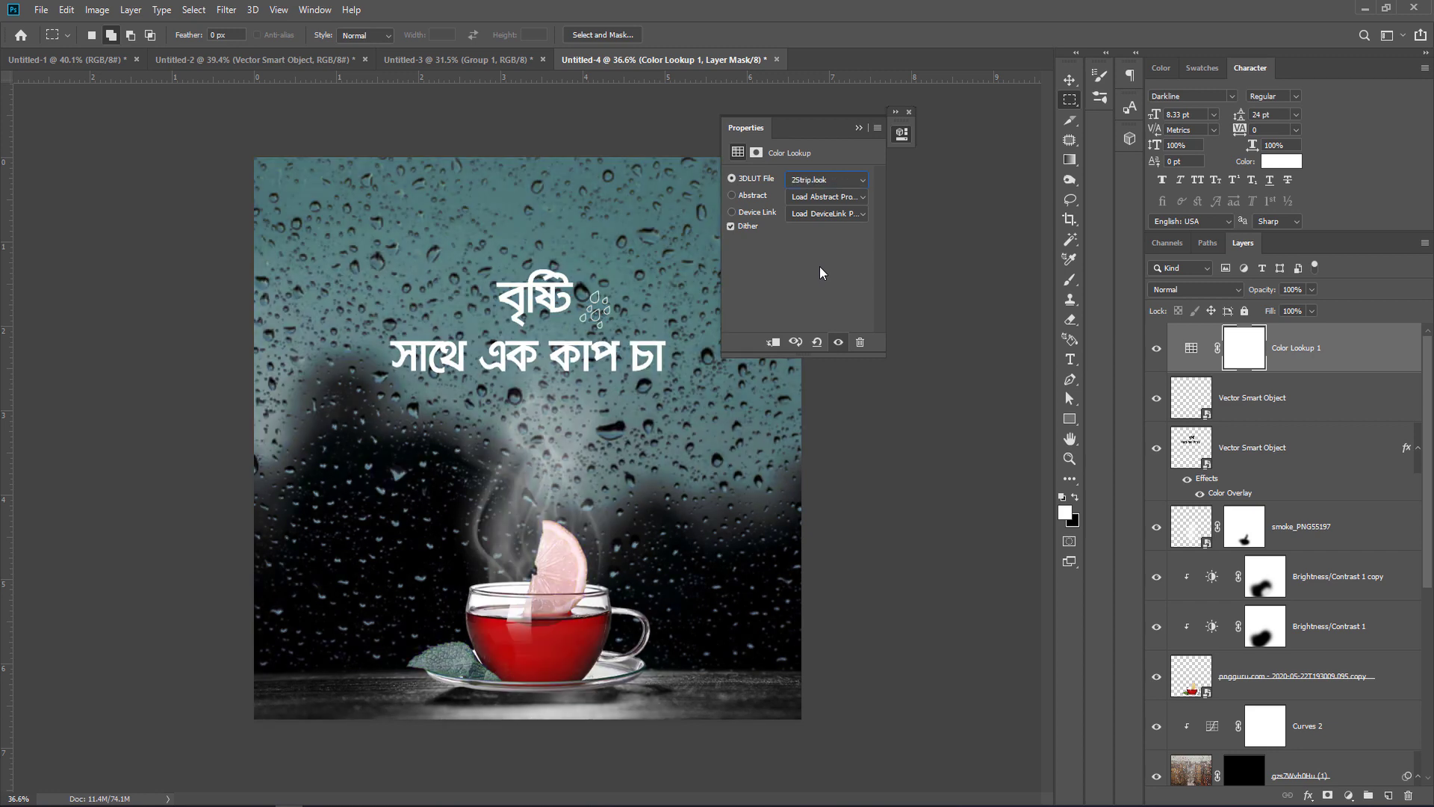
key(Up)
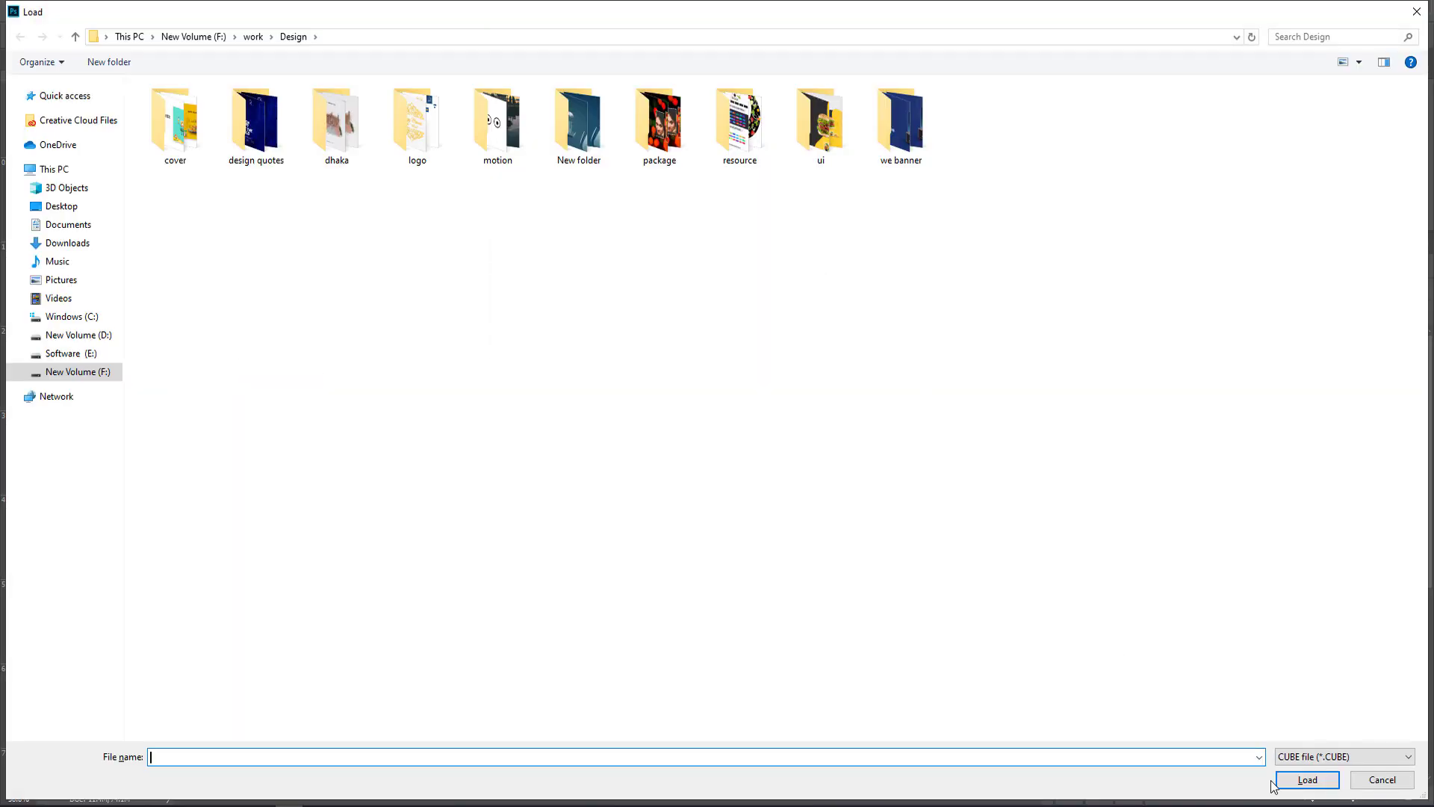
click(1382, 780)
Set the Color Lookup layer's 3DLUT file to 3Strip.look.
click(826, 181)
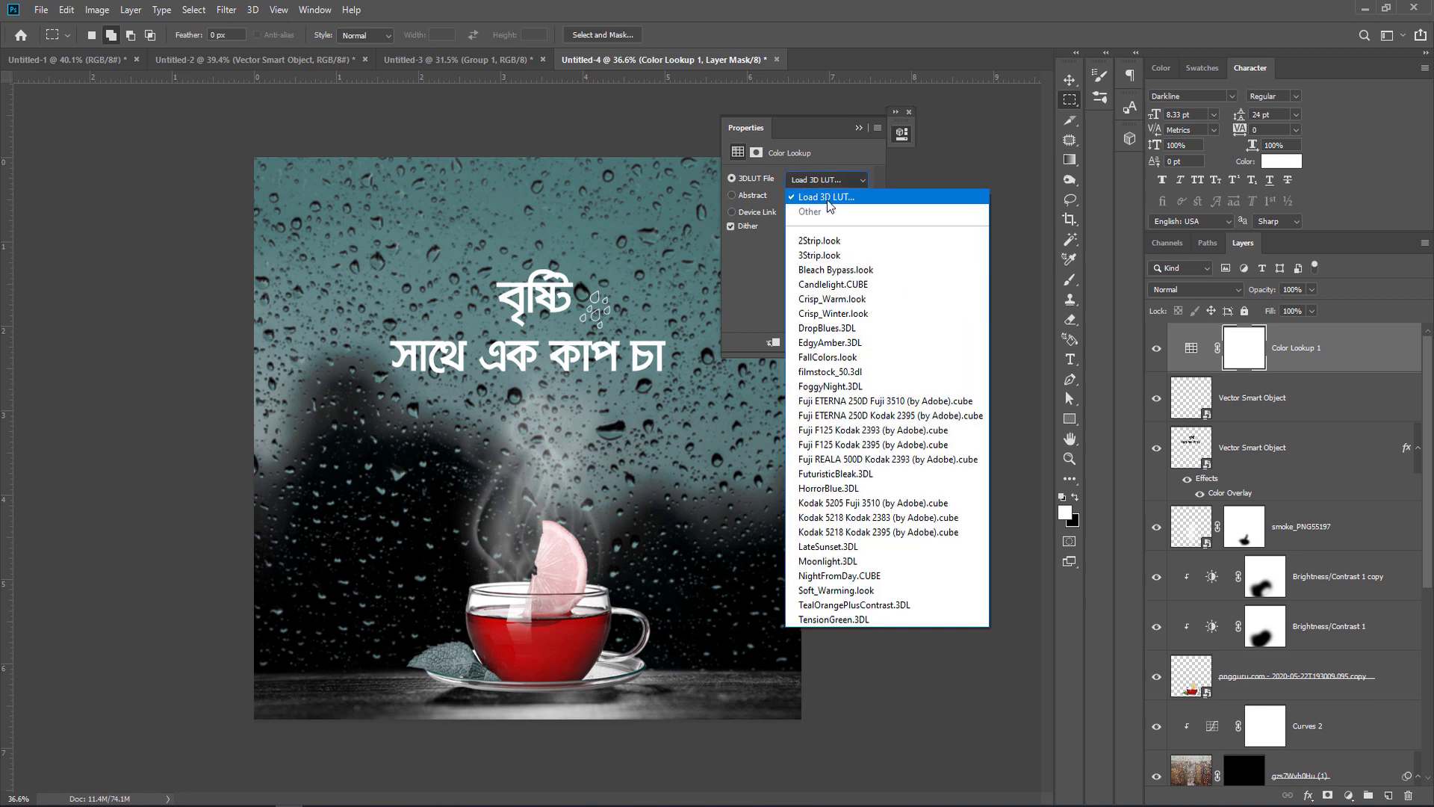
click(828, 241)
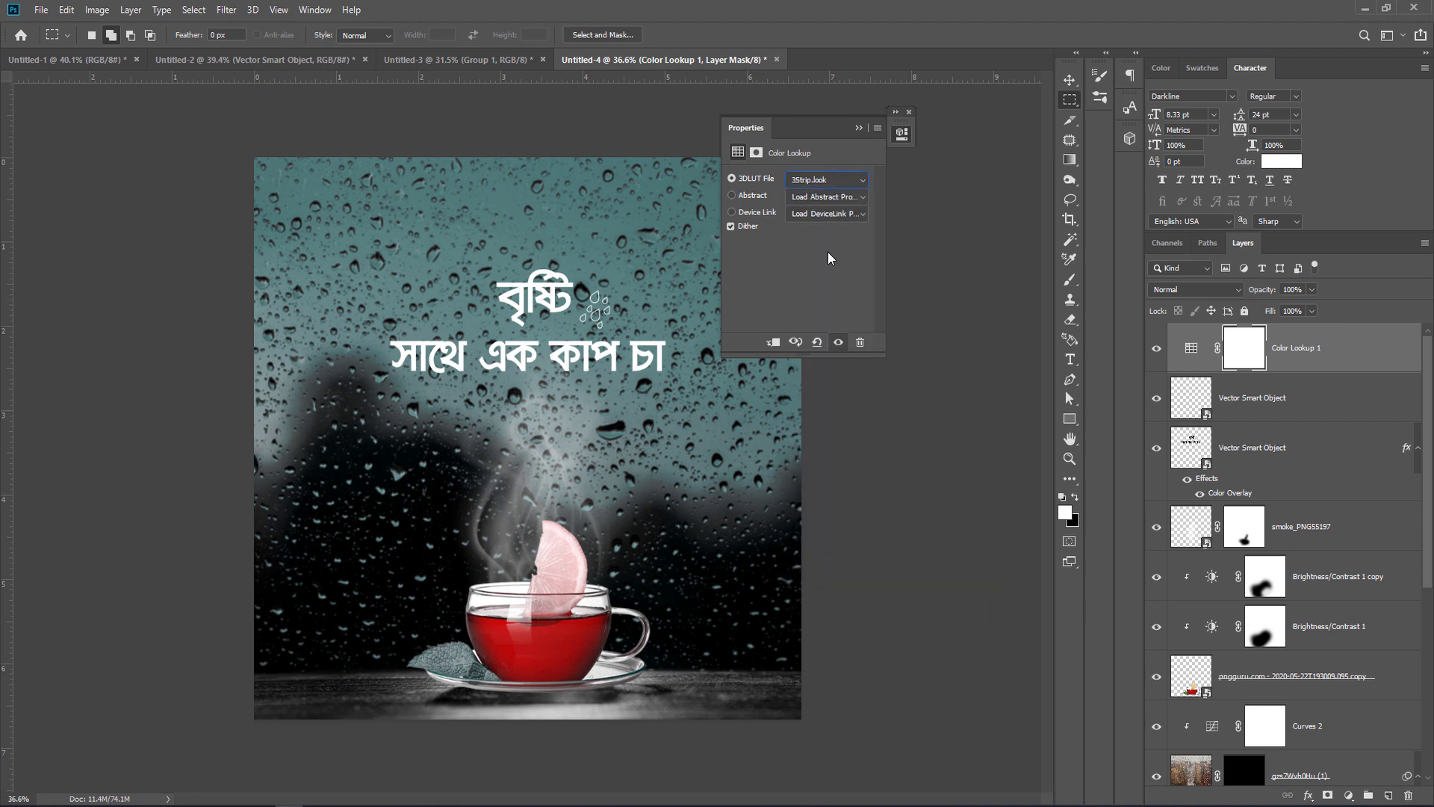
key(Down)
key(Up)
key(Down)
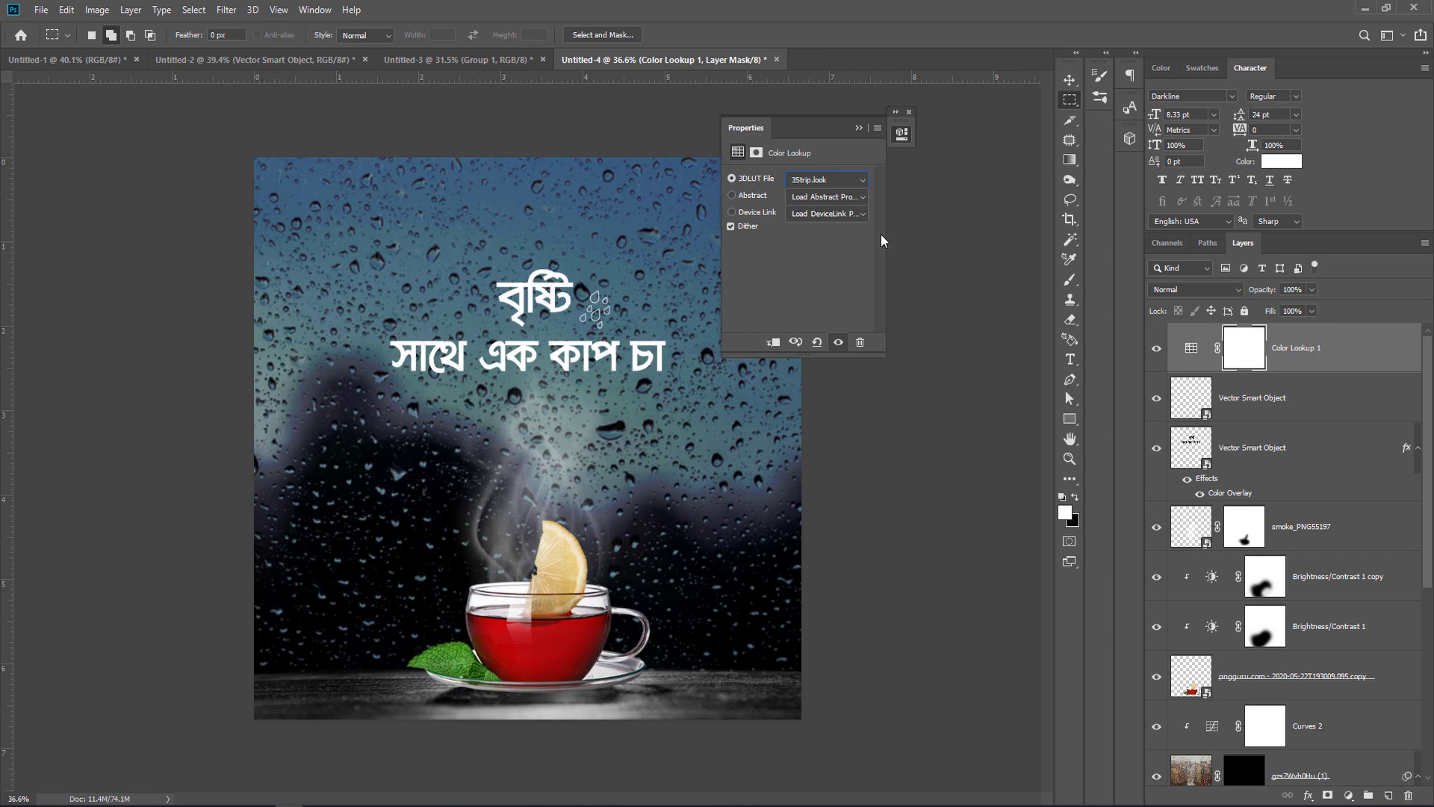
Set the Color Lookup layer's opacity to 42% and compare the image with the layer hidden and shown.
click(1312, 289)
drag(1274, 310, 1273, 310)
click(1157, 349)
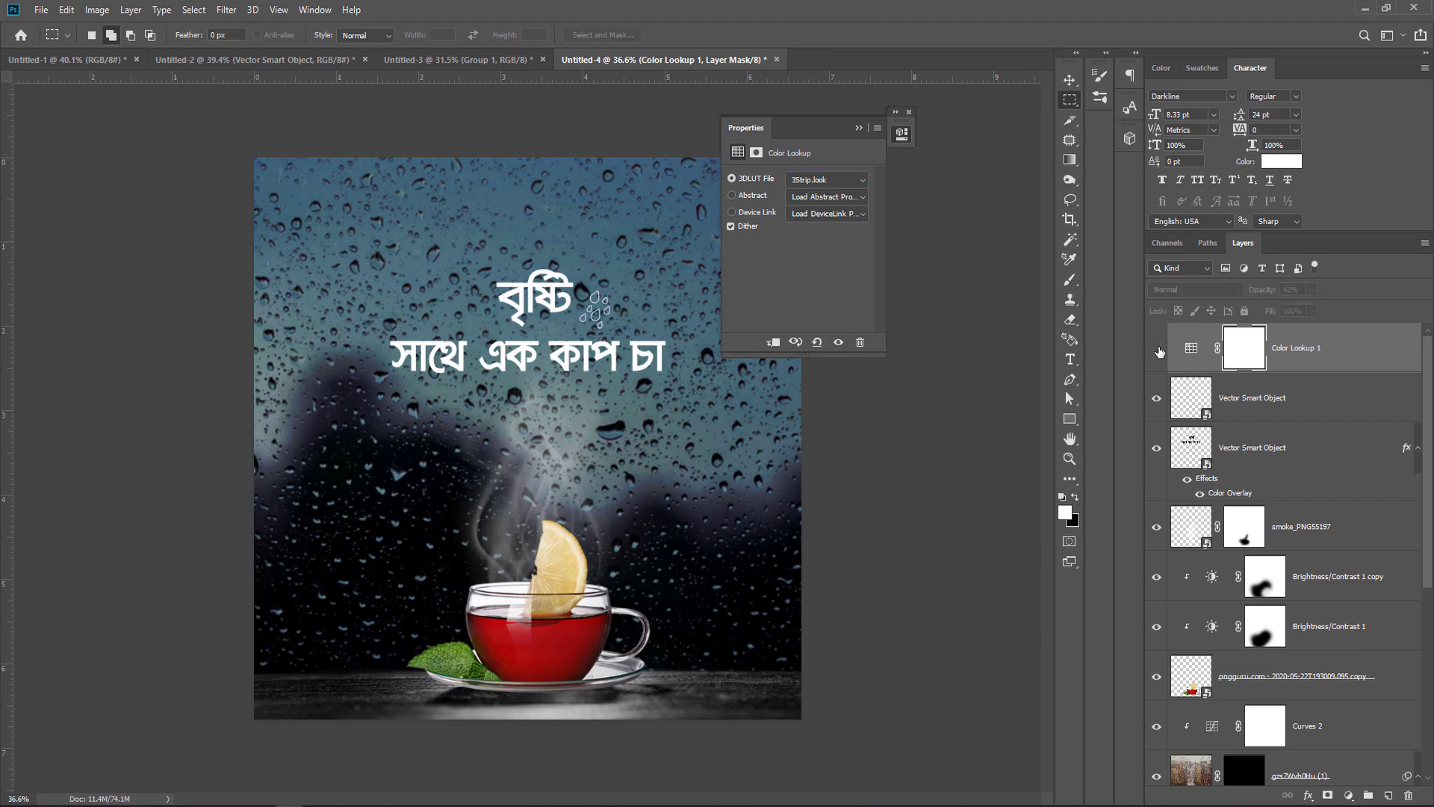
click(1157, 348)
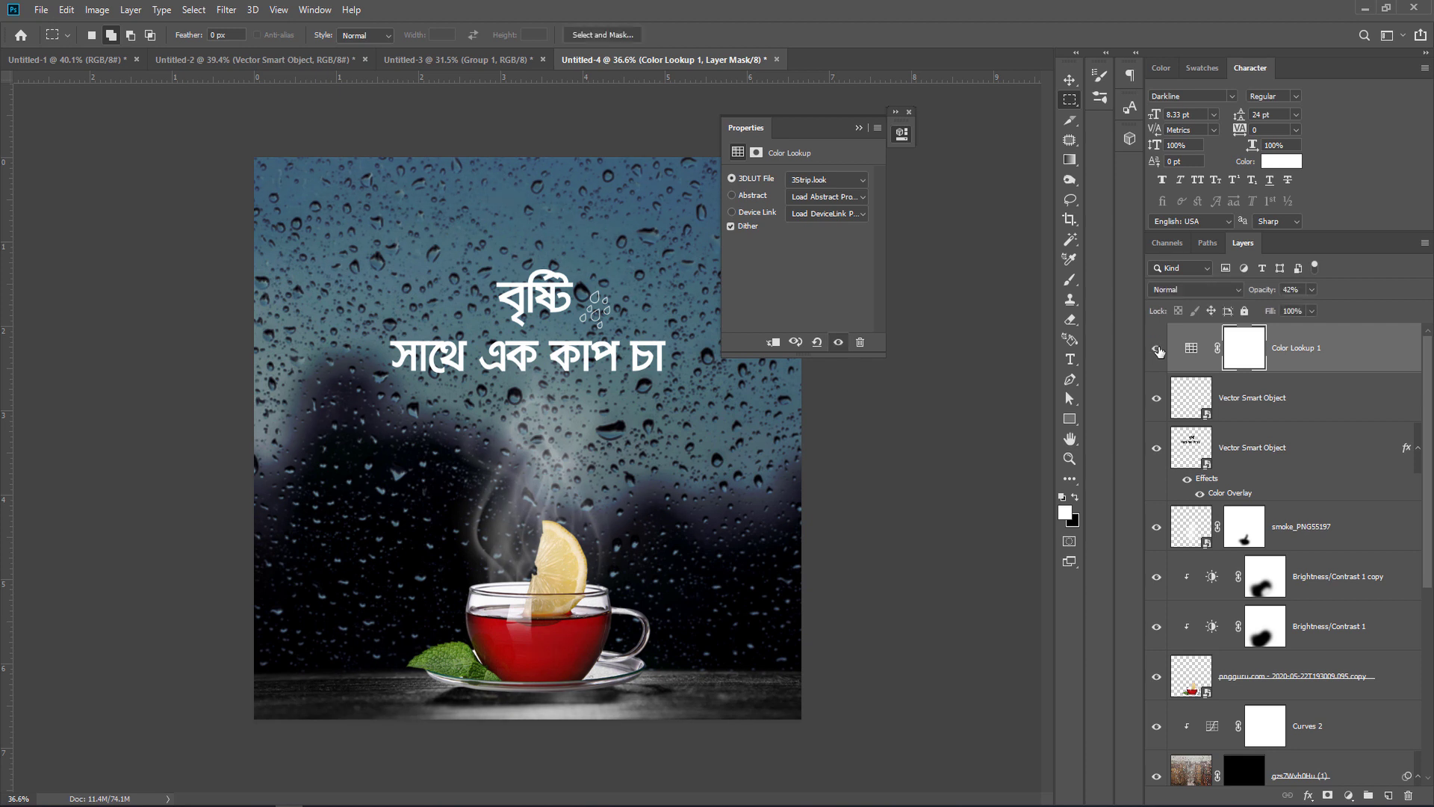
click(1157, 348)
click(1157, 348)
click(859, 128)
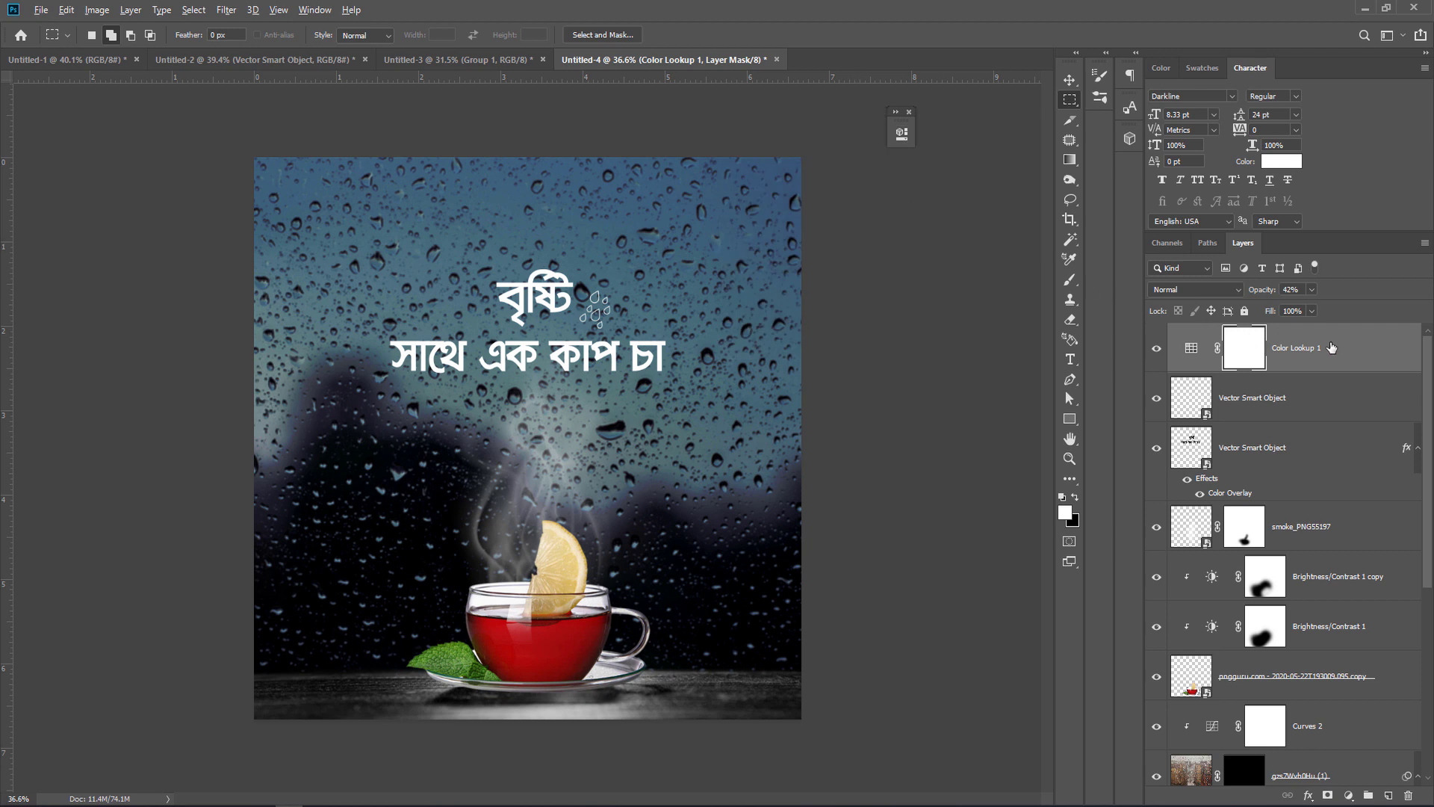
Stamp all visible layers into a new layer on top, and save a Photoshop copy of the document named "tea rain".
key(ctrl+shift+alt+e)
key(ctrl+alt+s)
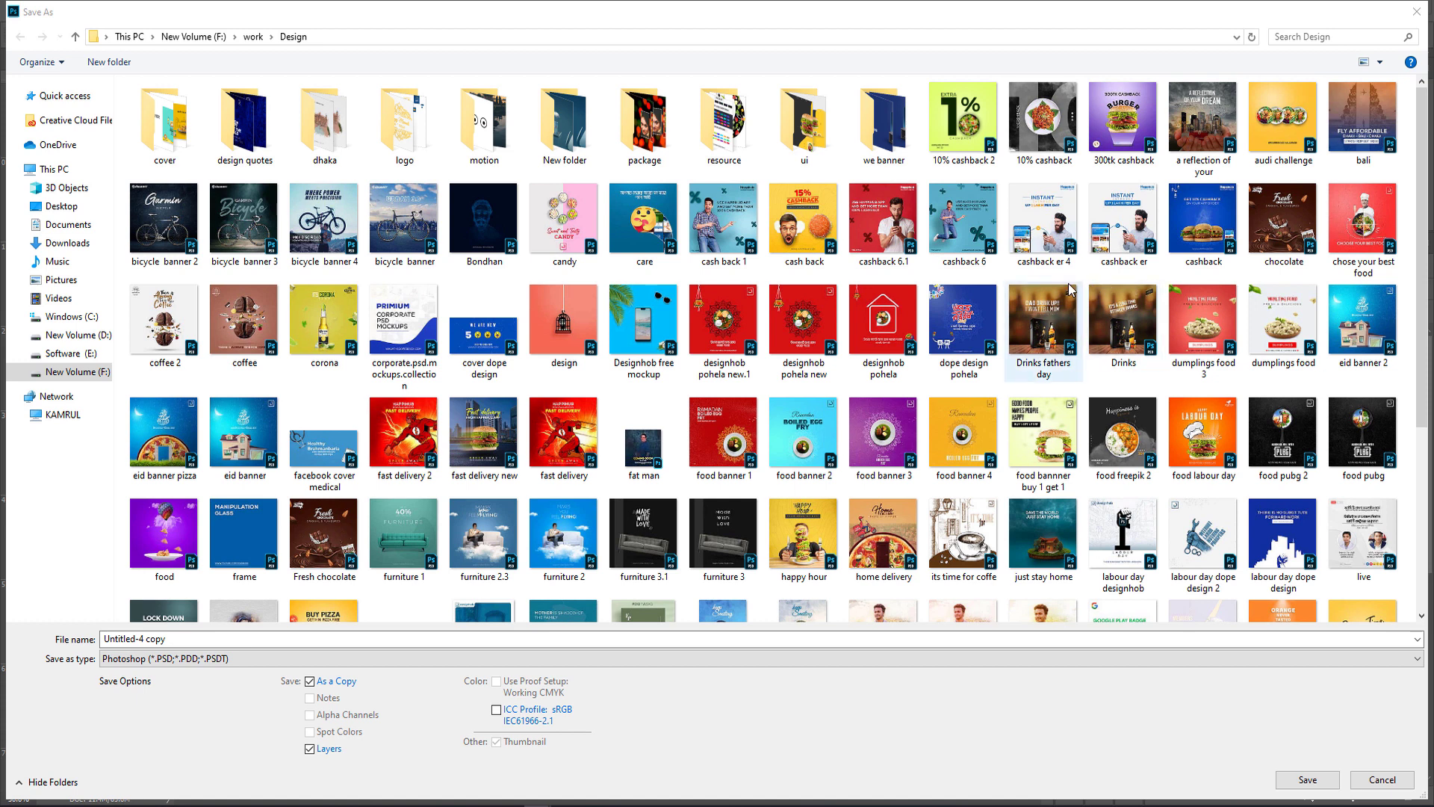
click(168, 640)
key(ctrl+a)
key(BackSpace)
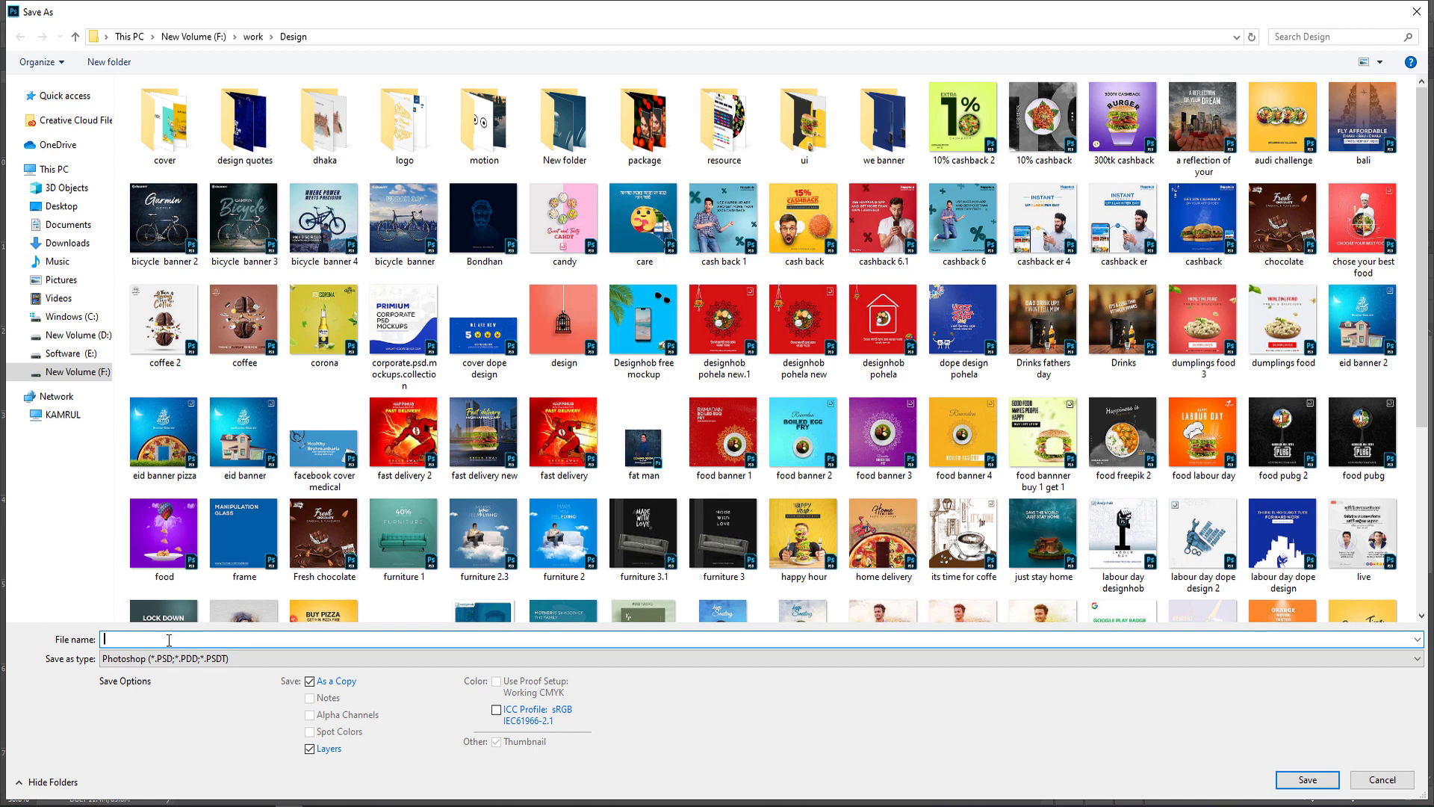
text(tea)
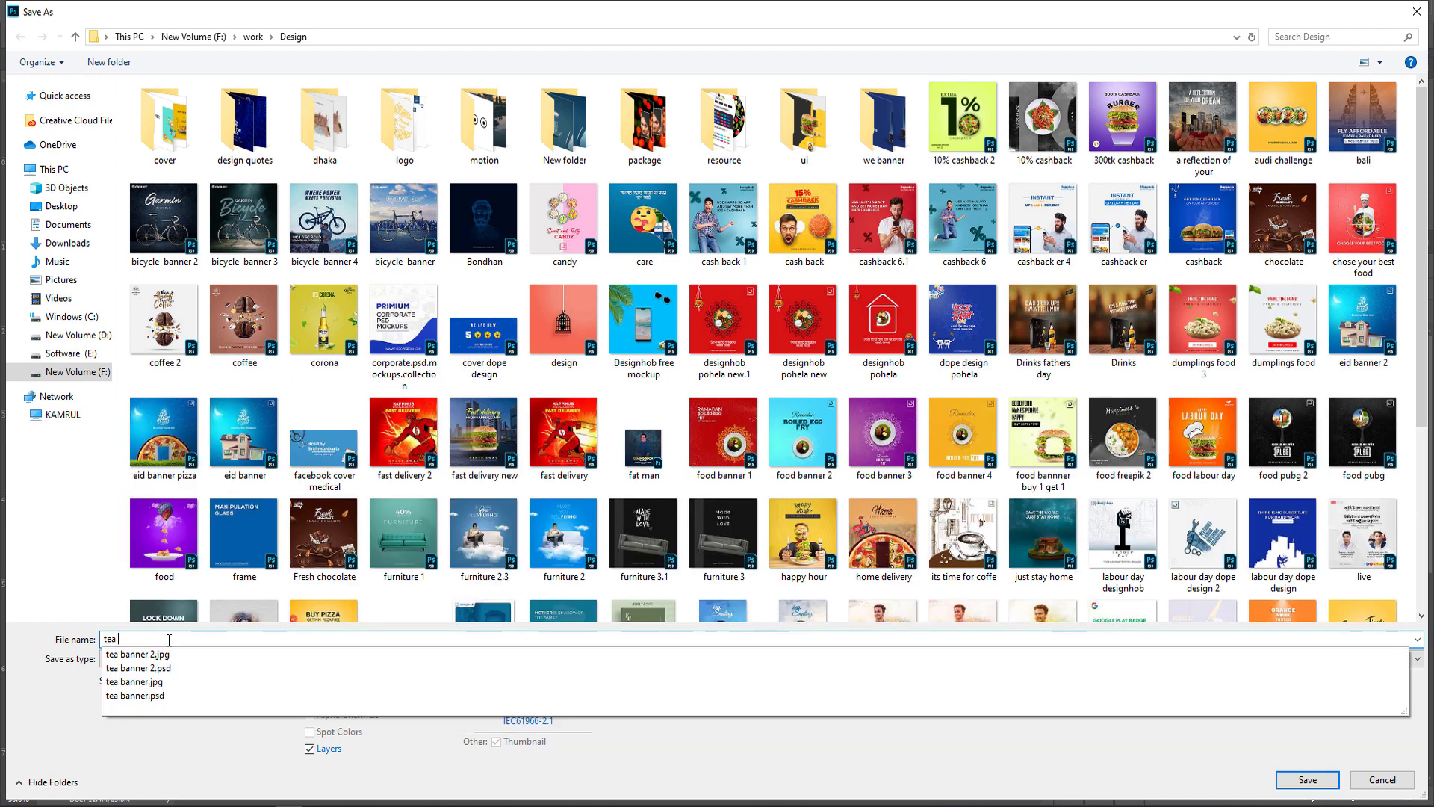
text( rain)
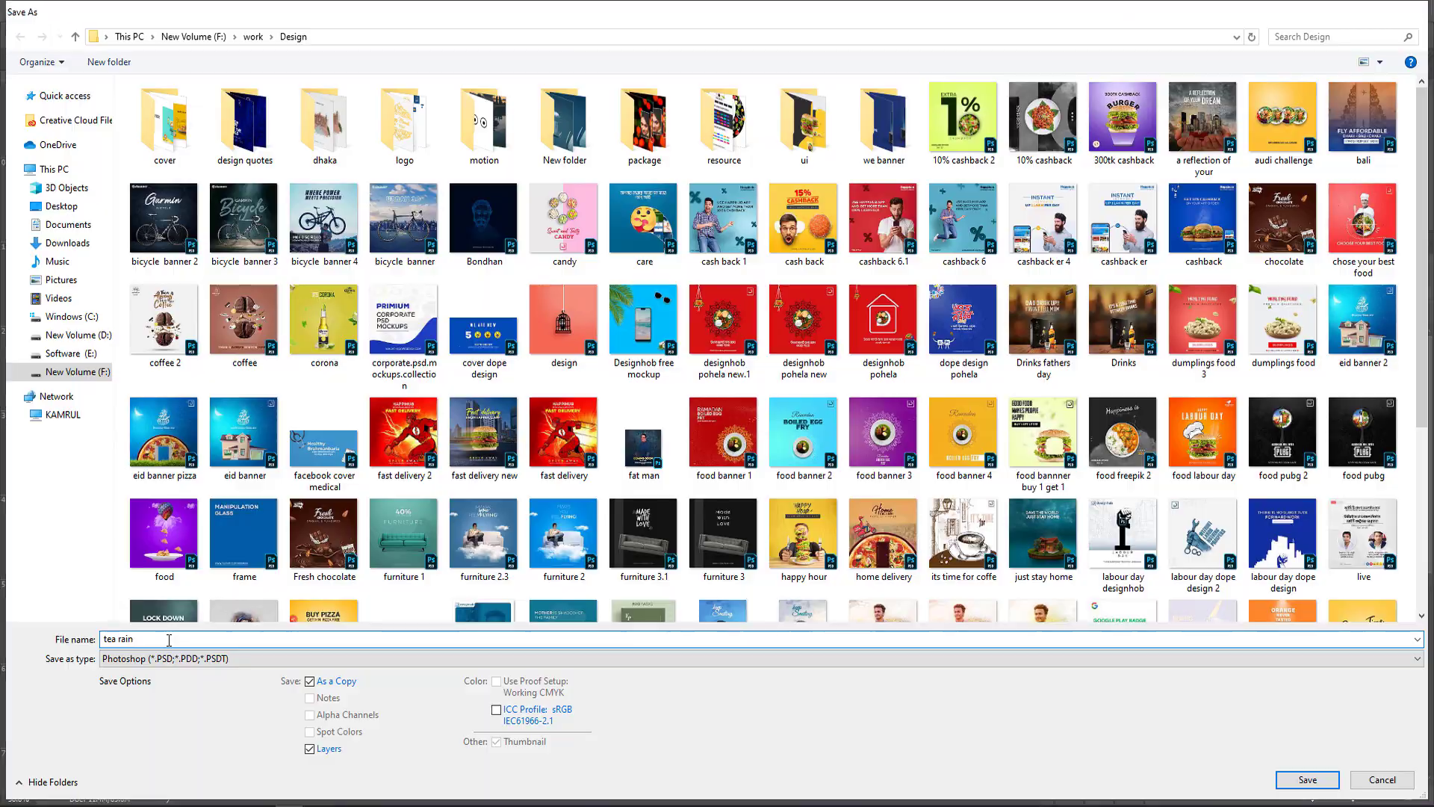
key(Return)
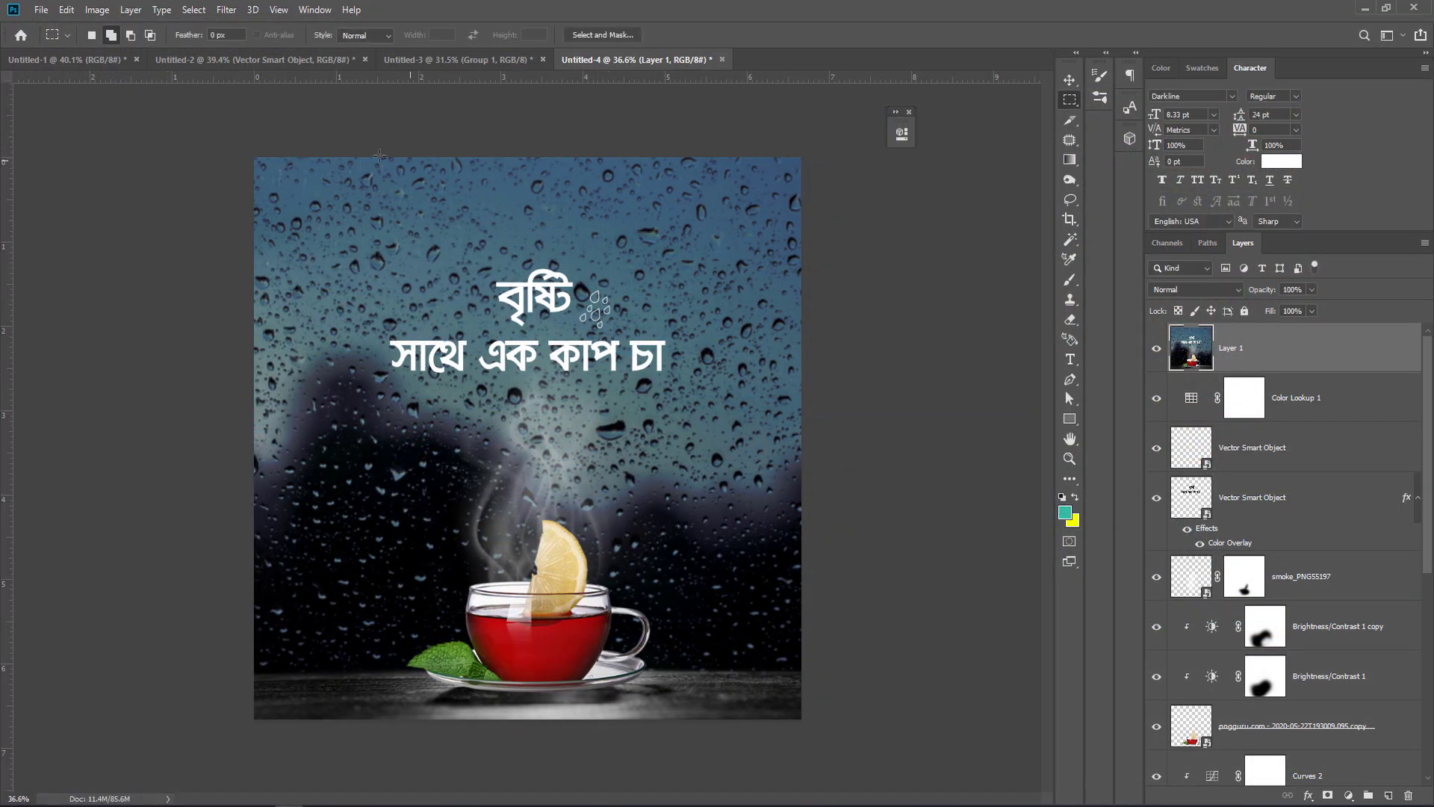
Apply Color Efex Pro 4's Polarization filter to the stamped layer, moving the before/after divider to the image's edge to check it.
click(228, 9)
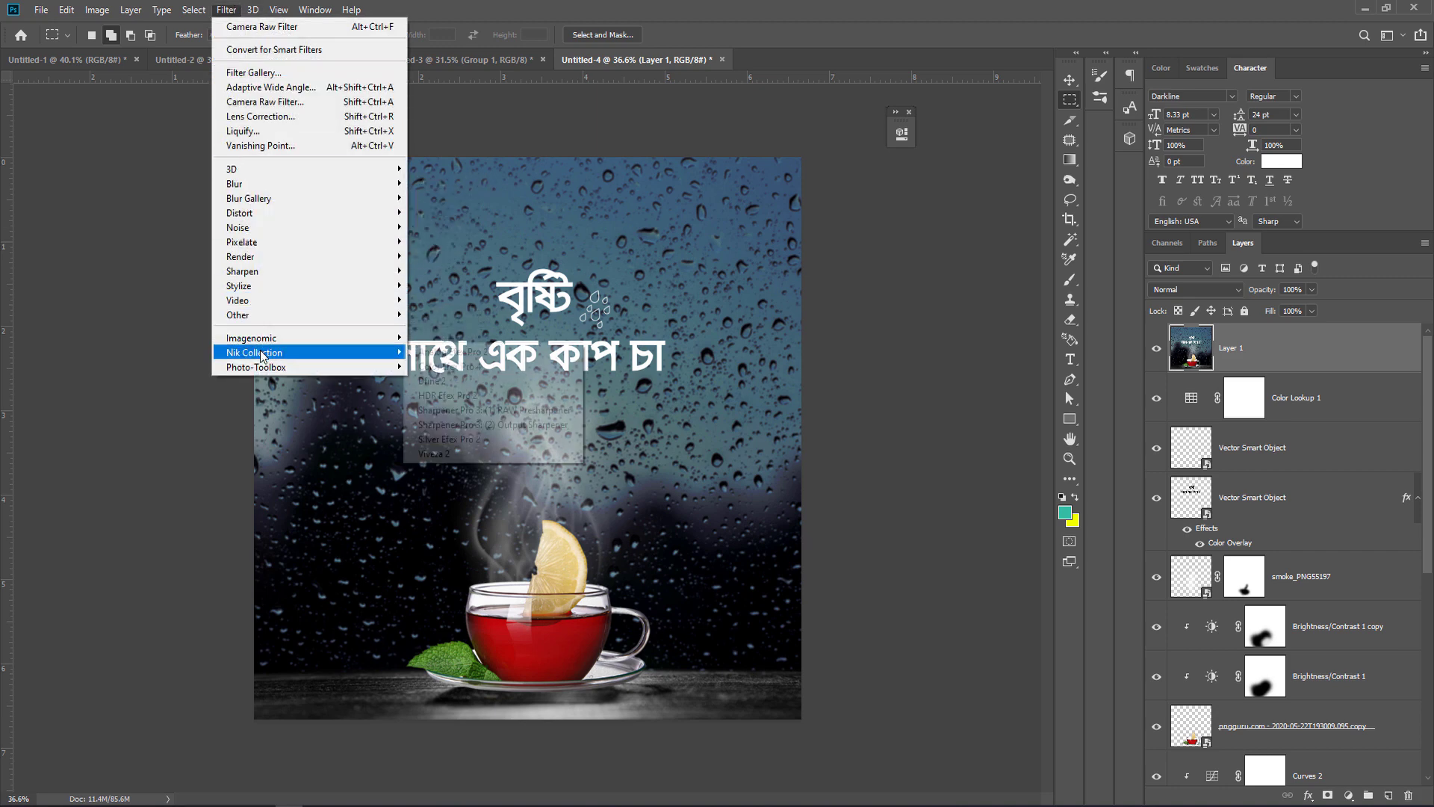
mouse_move(313, 353)
click(462, 366)
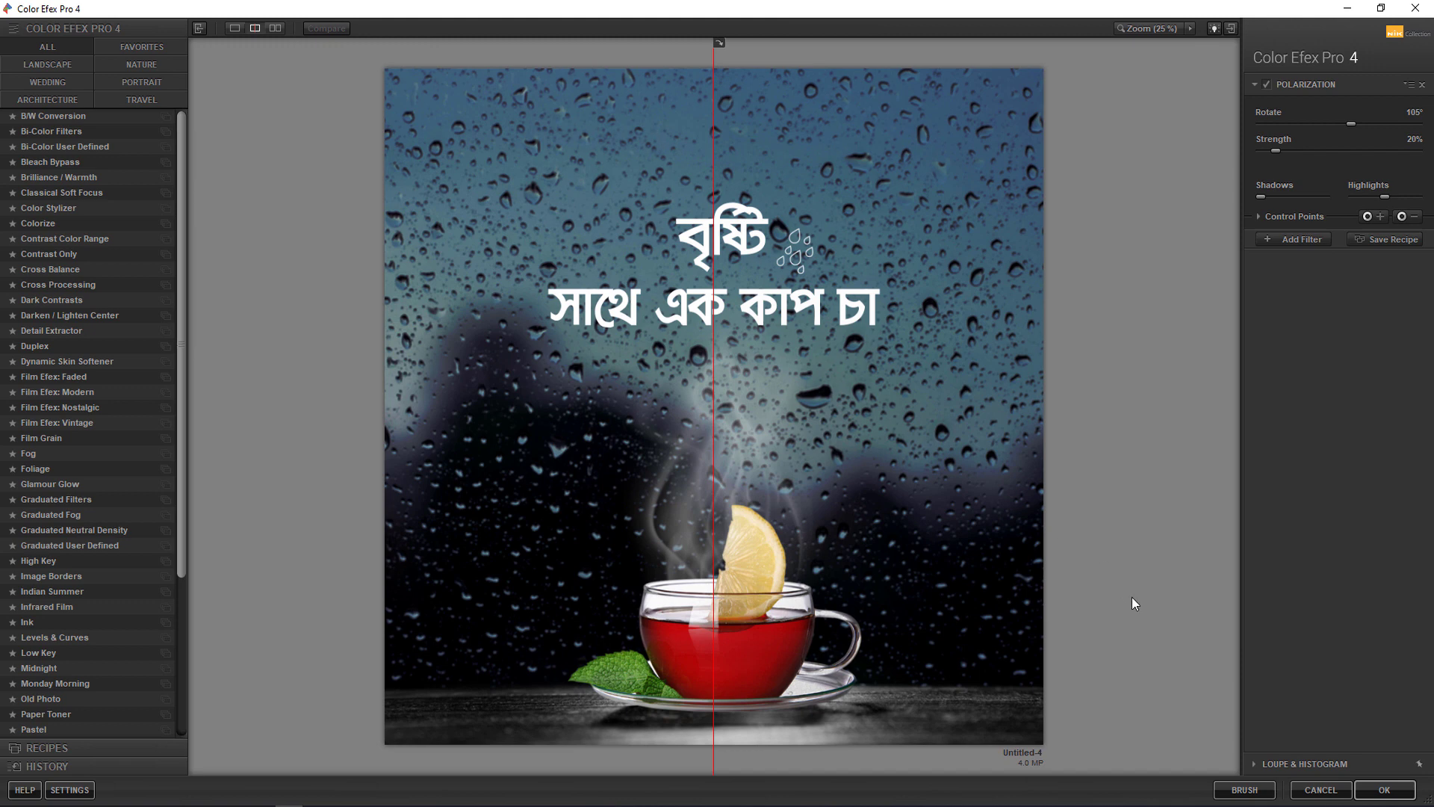
drag(714, 470, 311, 410)
click(1385, 790)
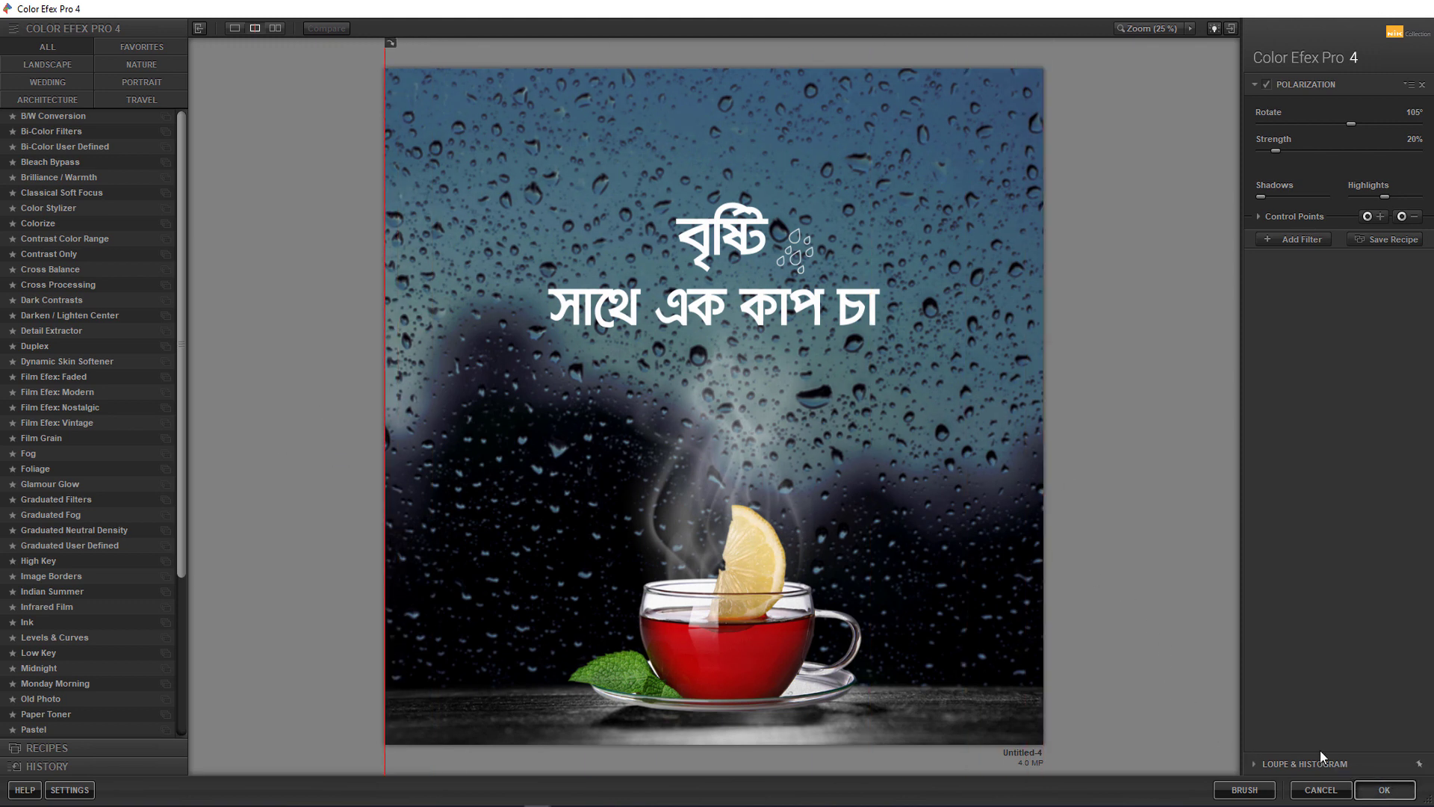